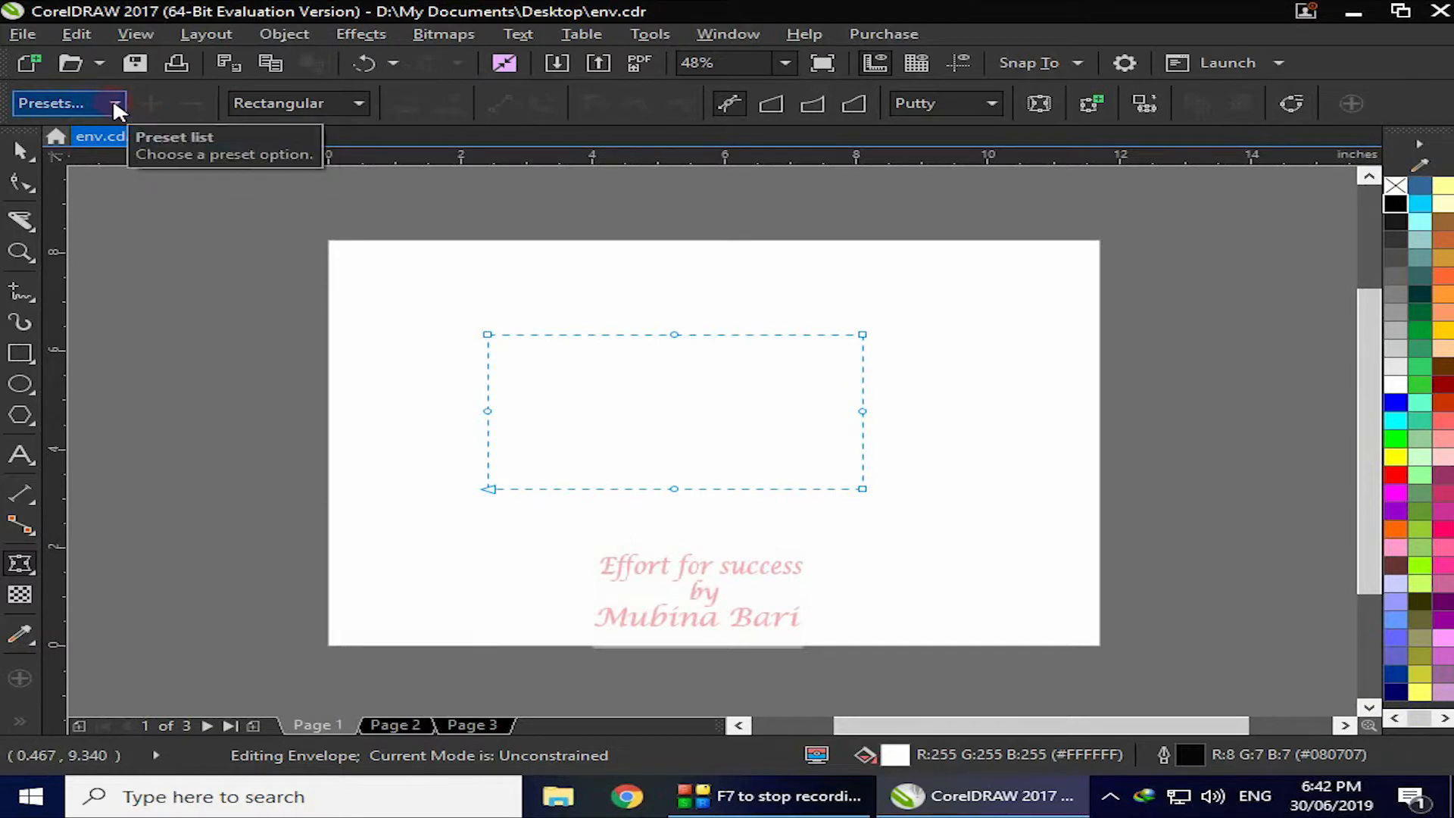
# Try the Circular envelope preset on the rectangle and undo it
pyautogui.click(115, 105)
pyautogui.moveTo(78, 136)
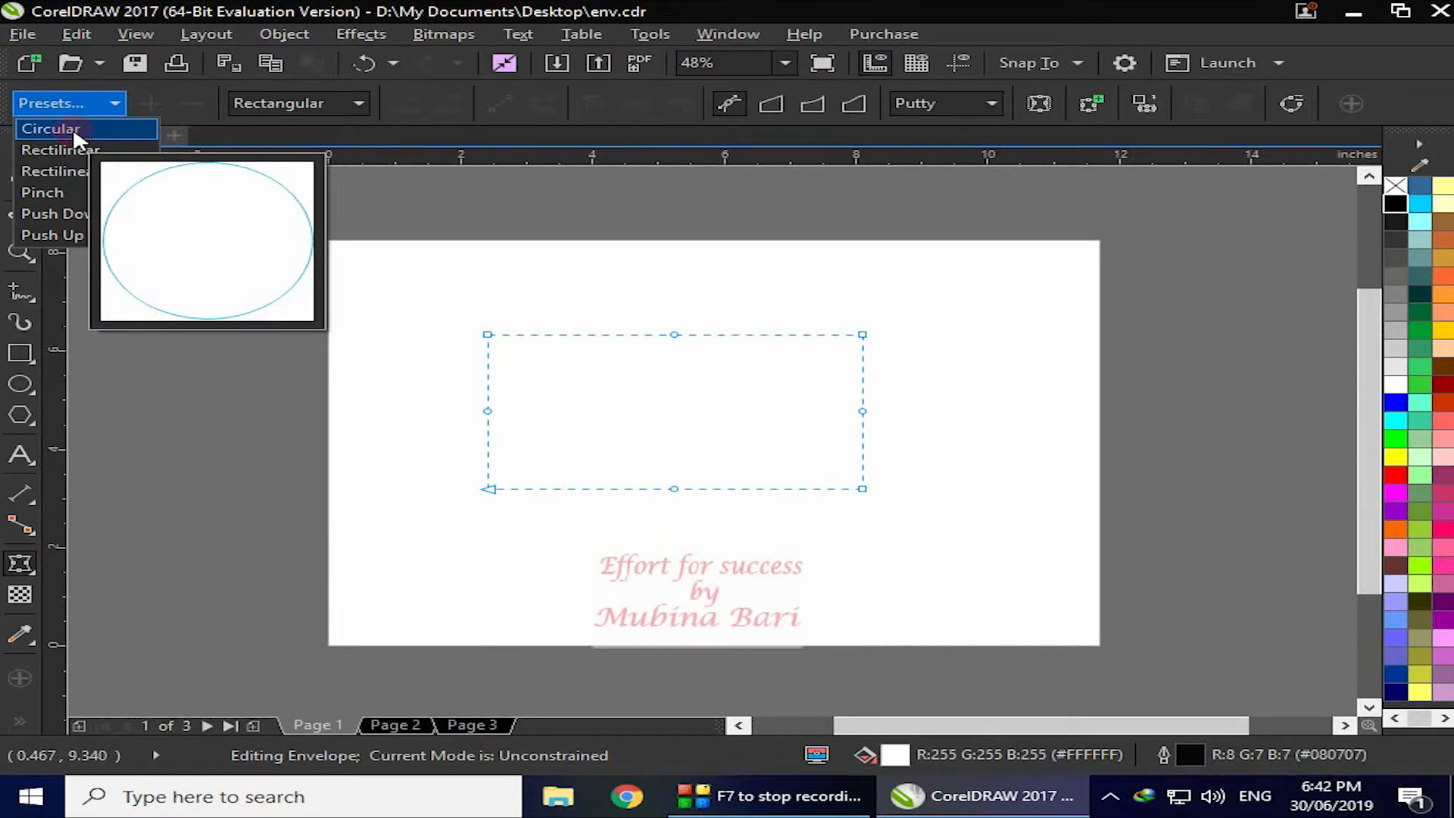
pyautogui.click(78, 136)
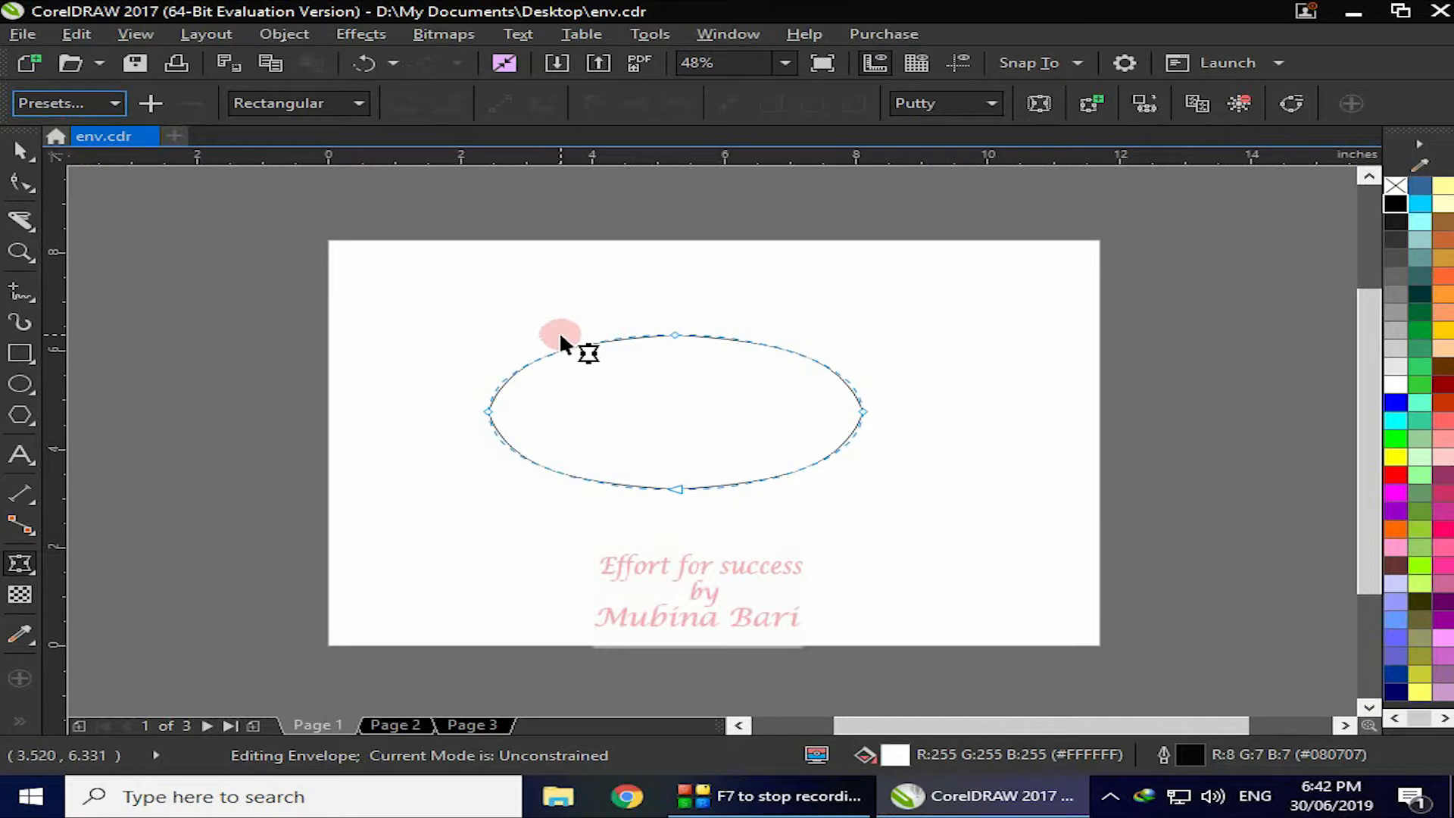
pyautogui.hotkey('ctrl', 'z')
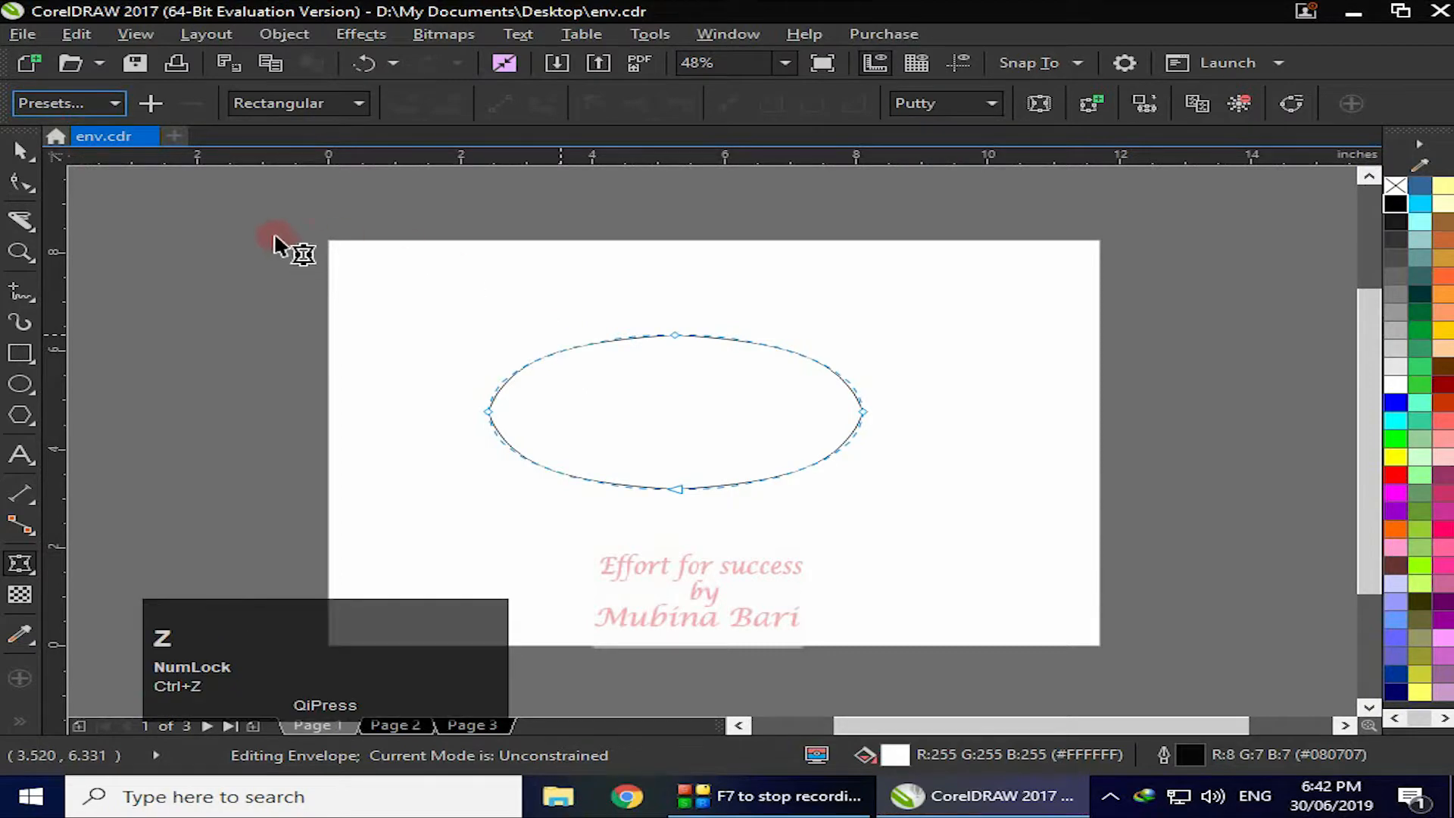
pyautogui.hotkey('ctrl', 'z')
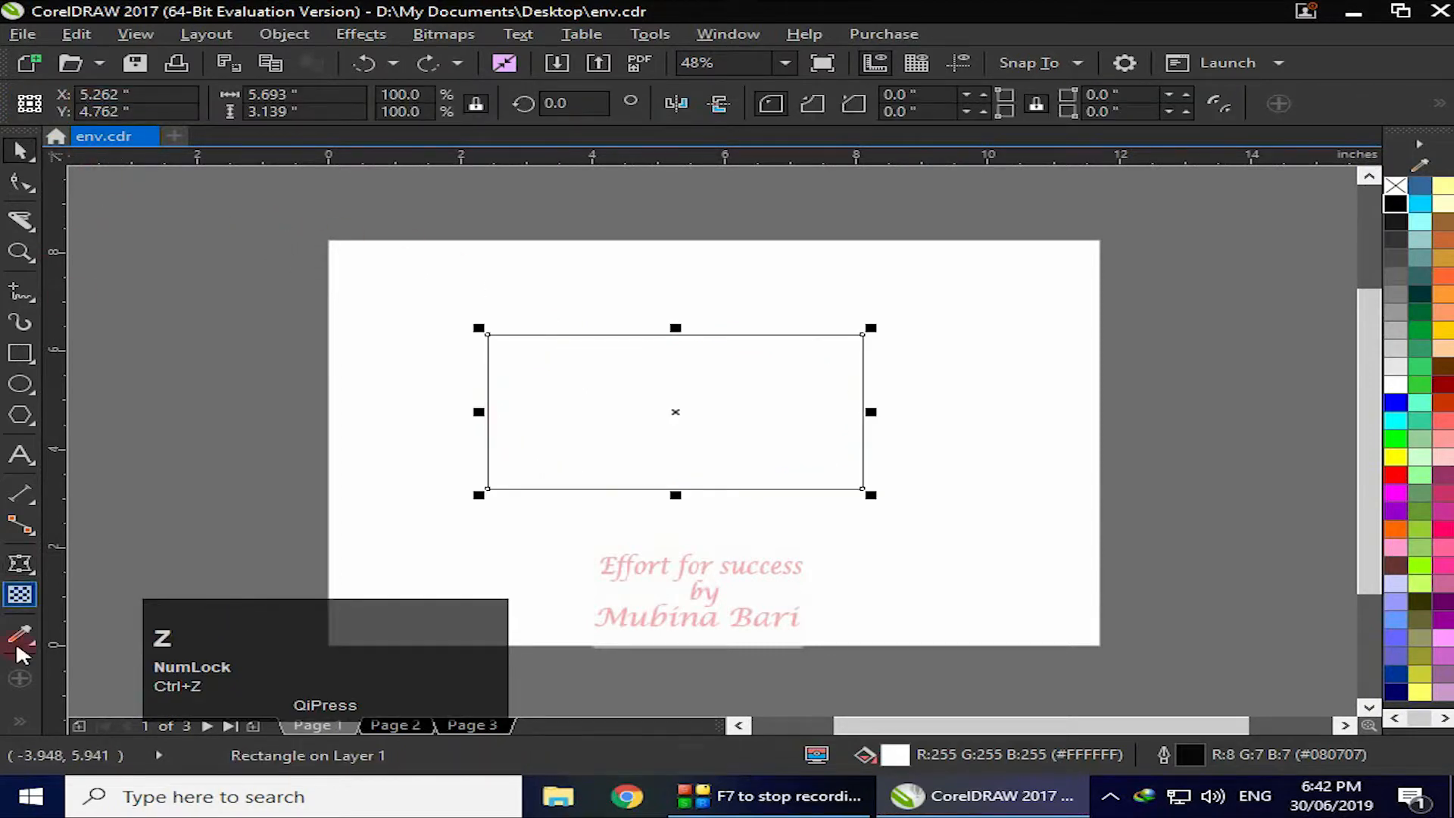
# Apply the Rectilinear envelope preset to the rectangle, followed by the Rectilinear Slant preset
pyautogui.click(20, 564)
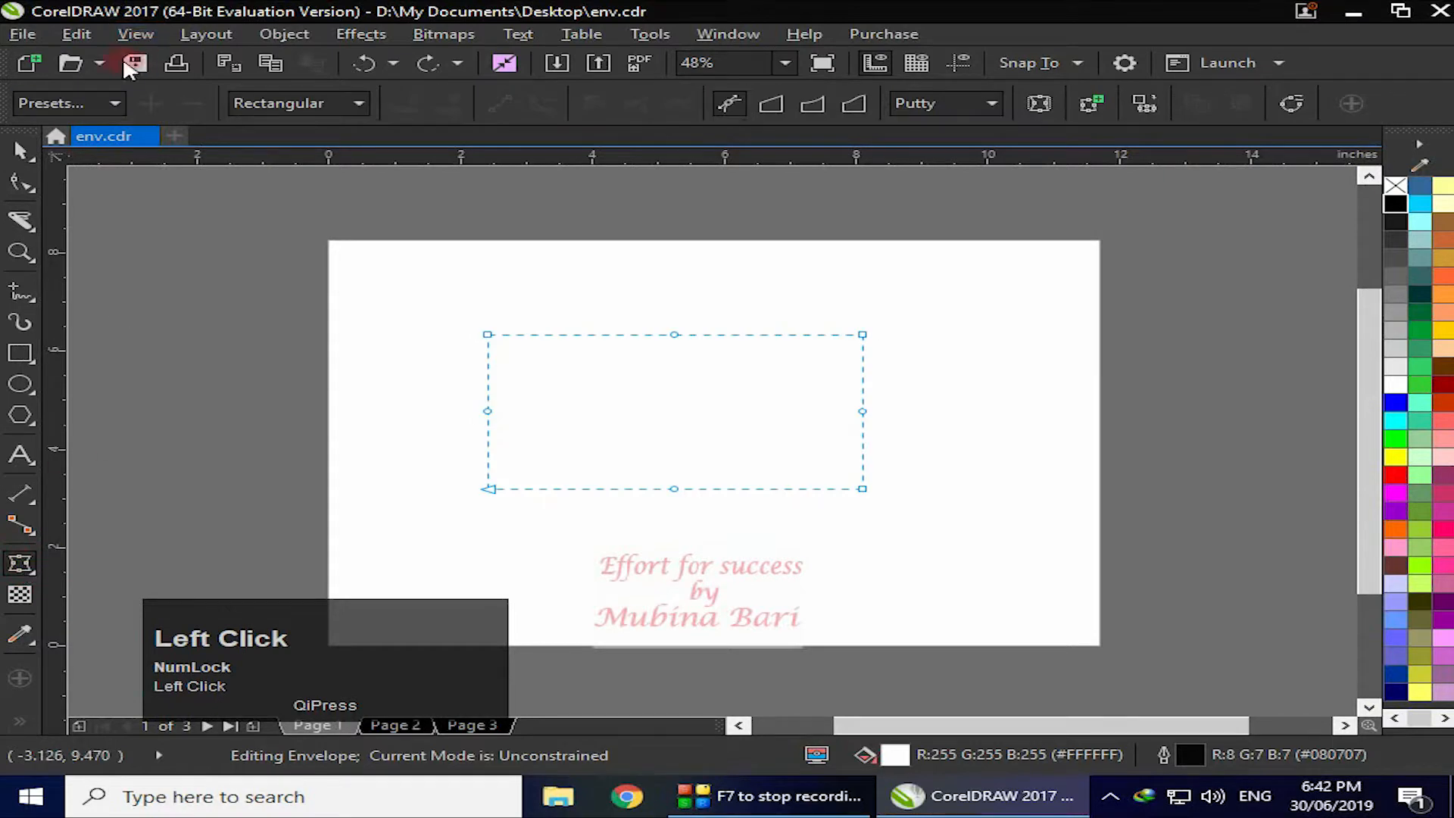
pyautogui.click(115, 99)
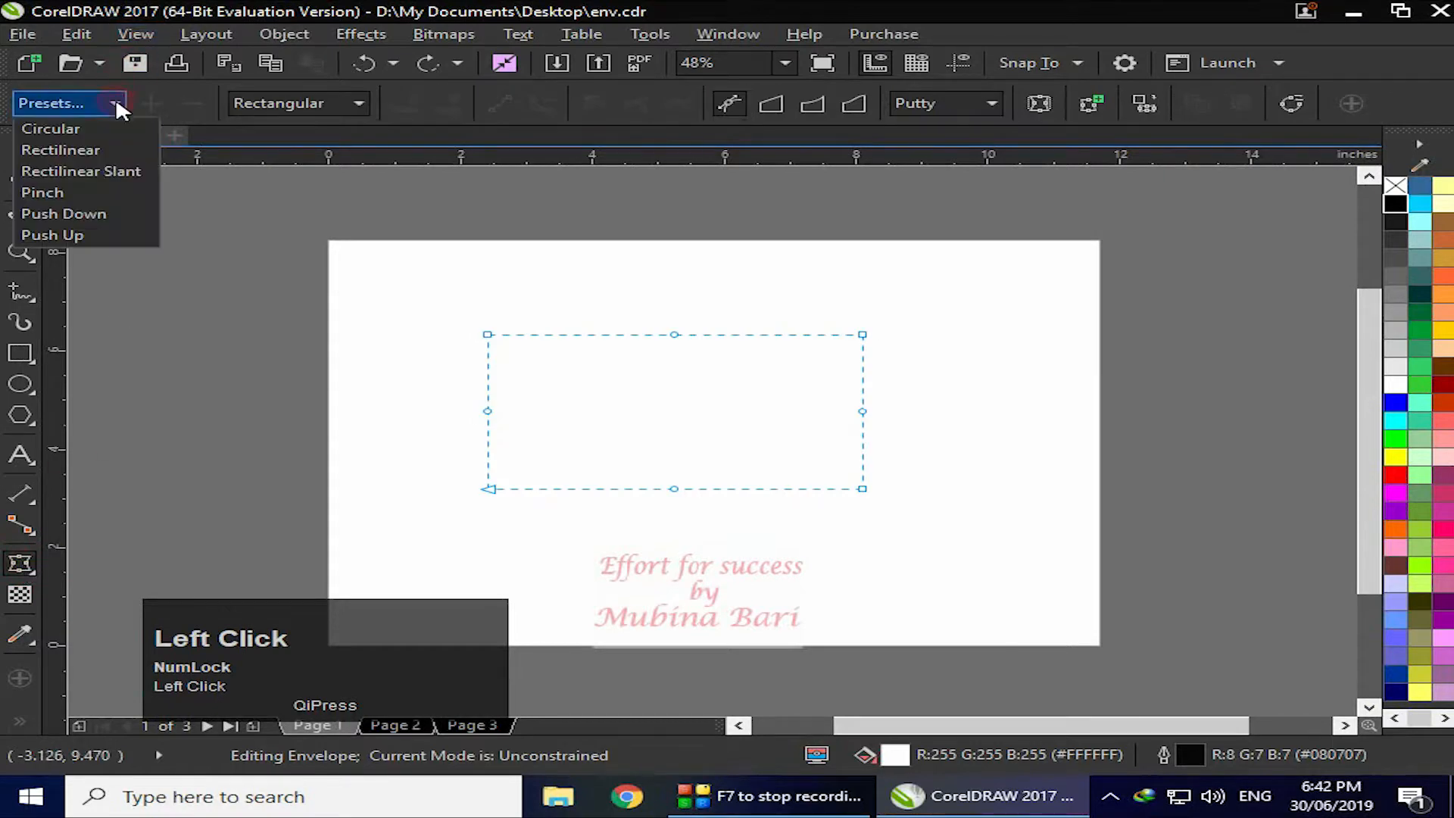
pyautogui.click(103, 148)
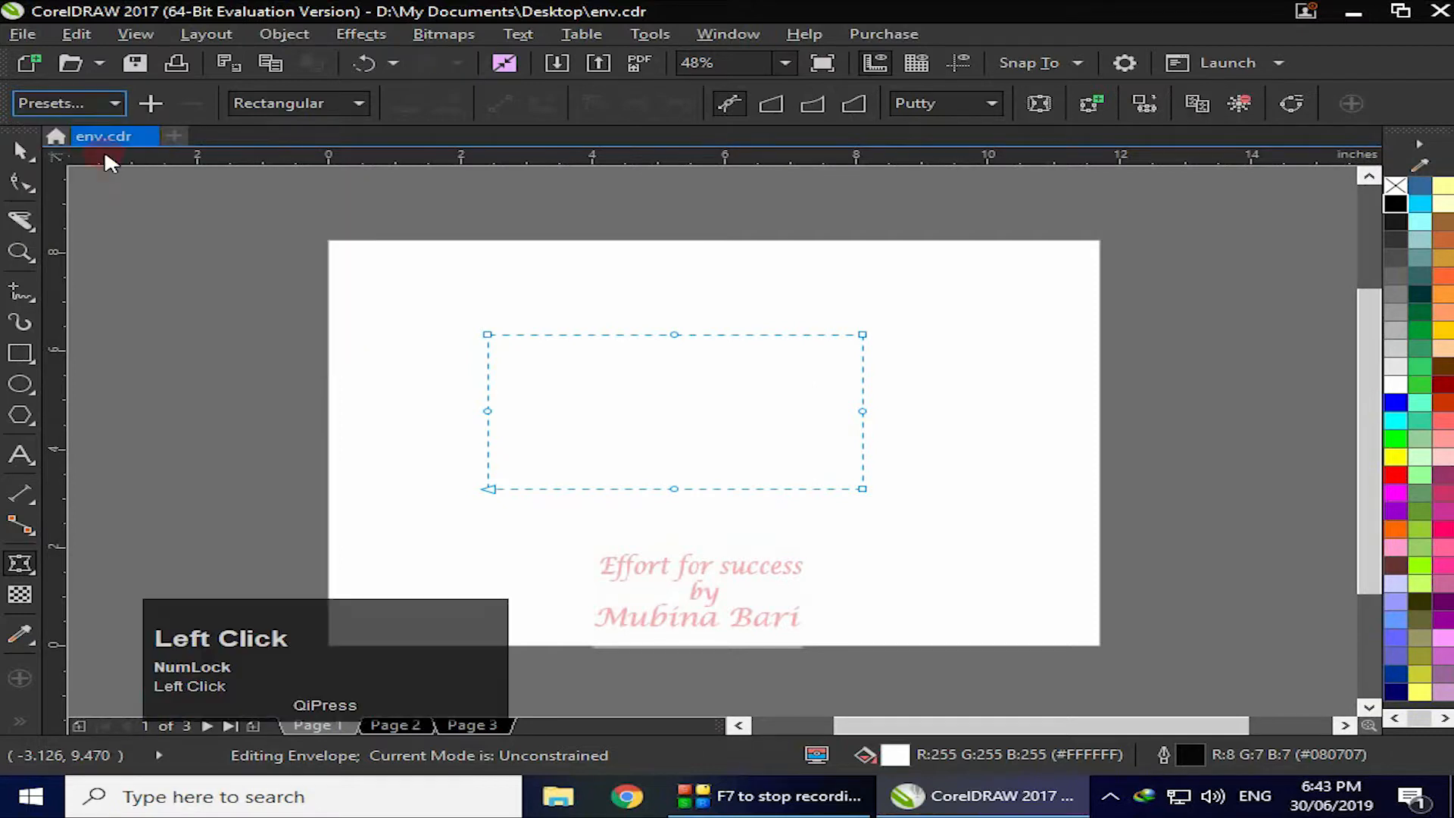
pyautogui.click(113, 102)
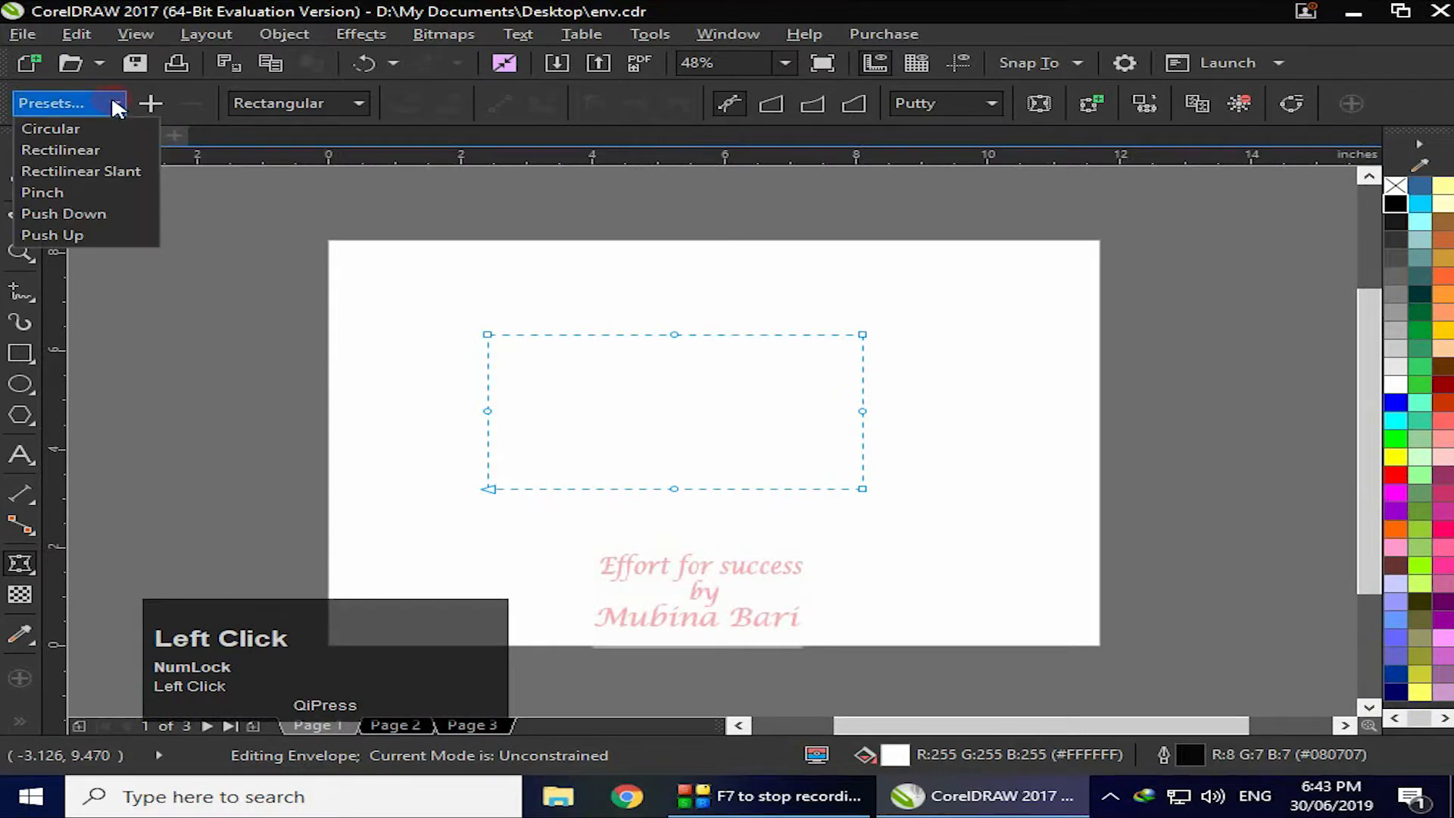
pyautogui.click(120, 168)
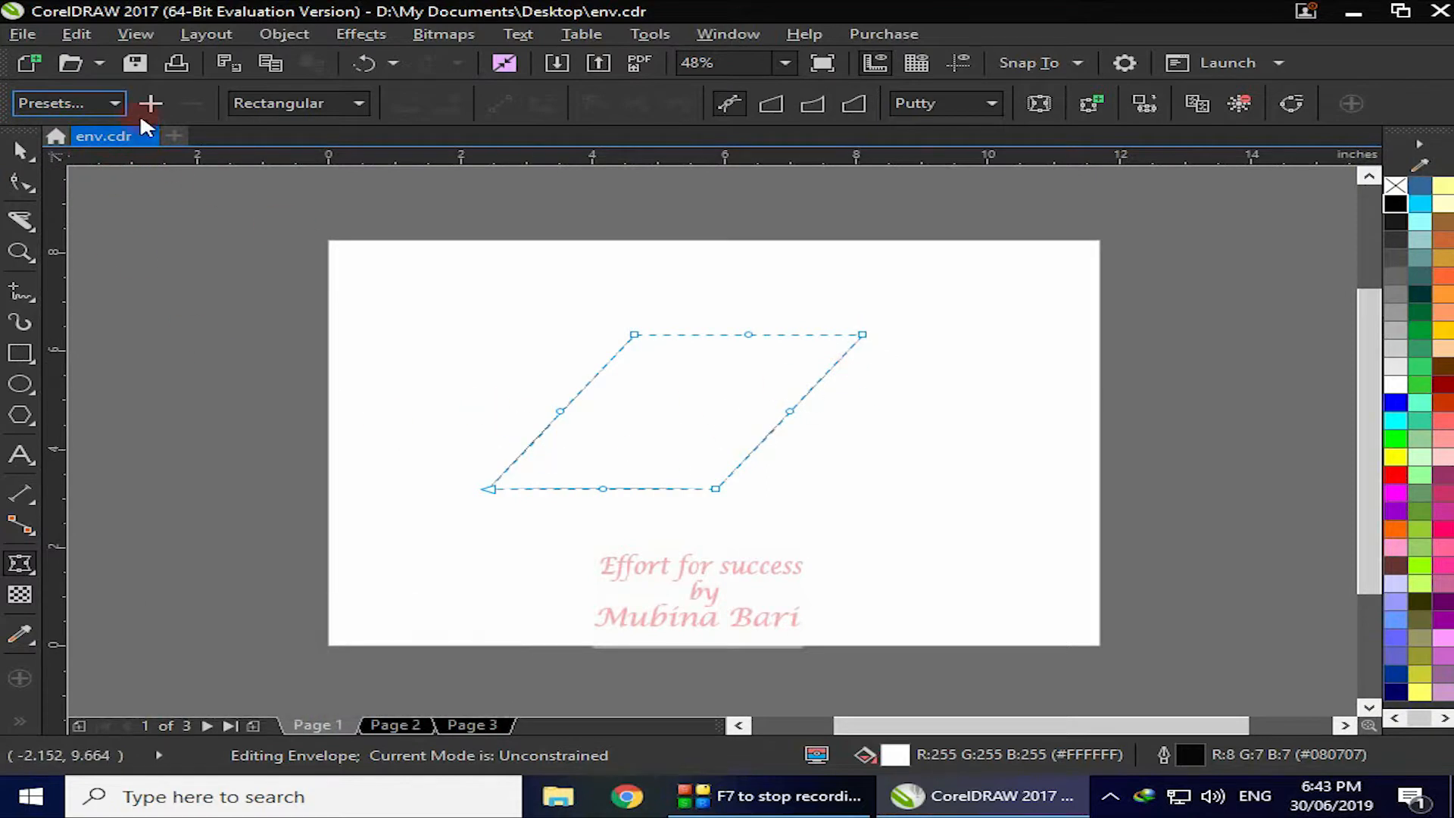
# Apply the Rectilinear envelope preset to the slanted shape, followed by the Pinch preset
pyautogui.click(115, 102)
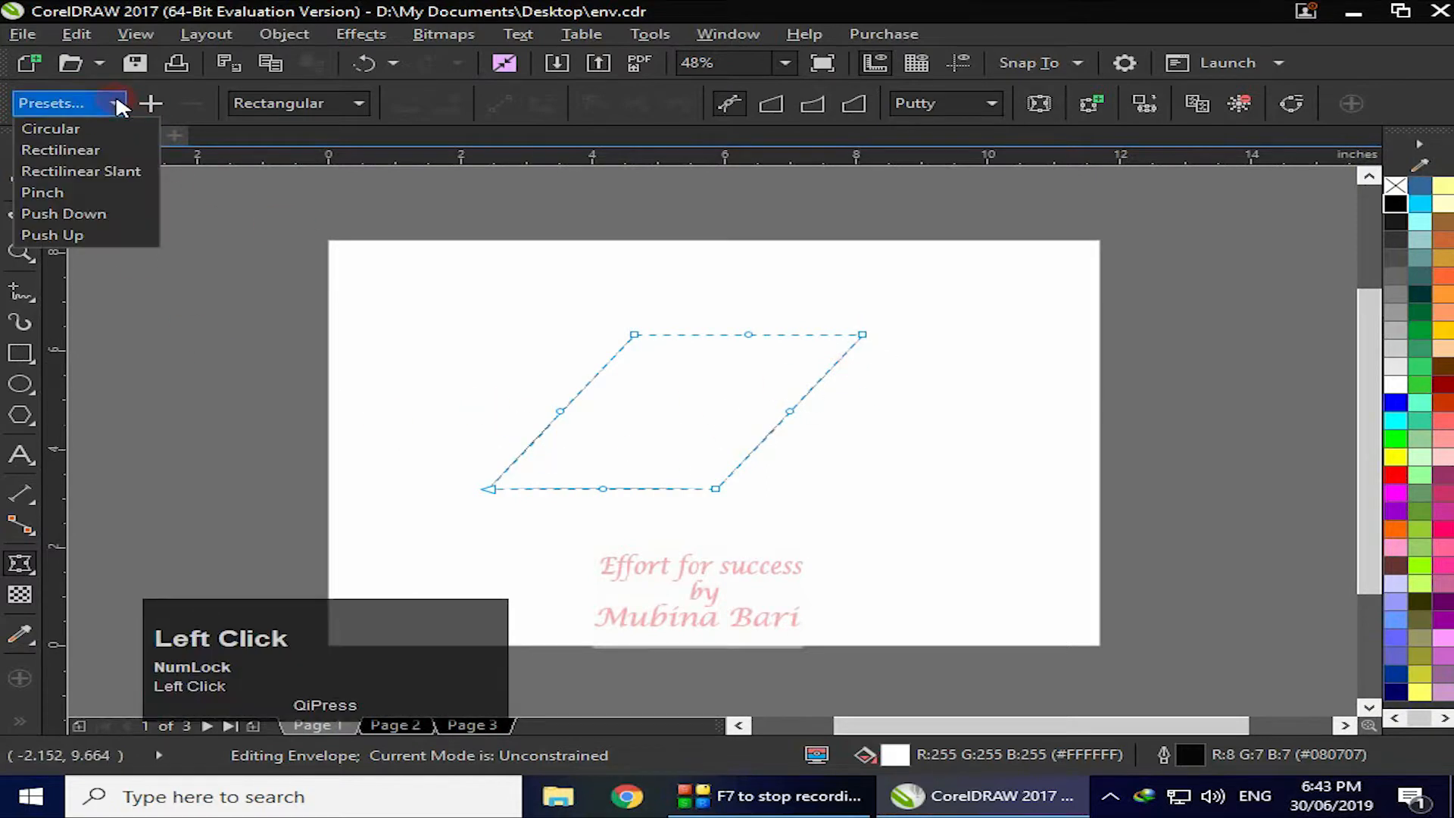
pyautogui.click(85, 146)
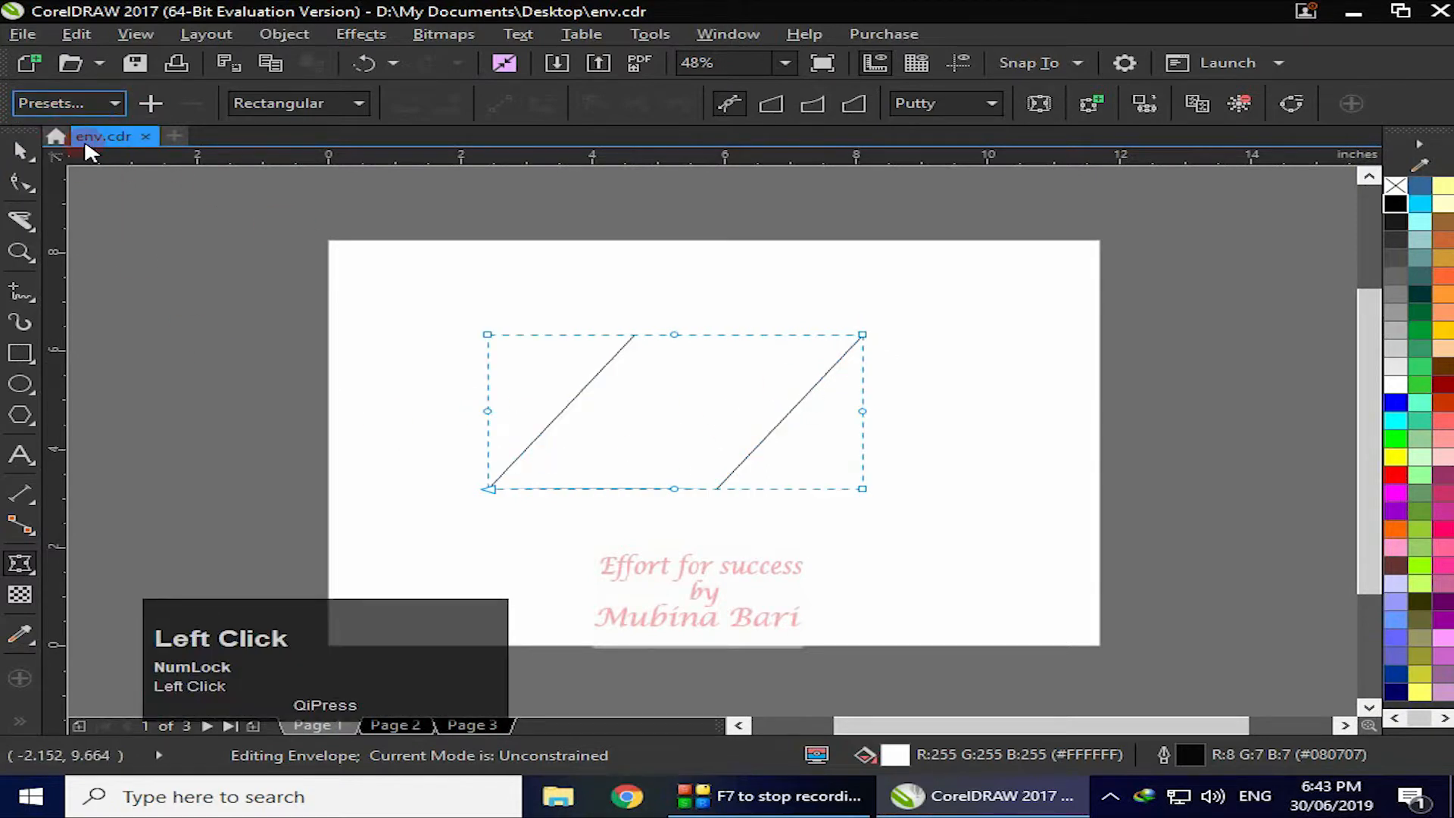
pyautogui.click(110, 104)
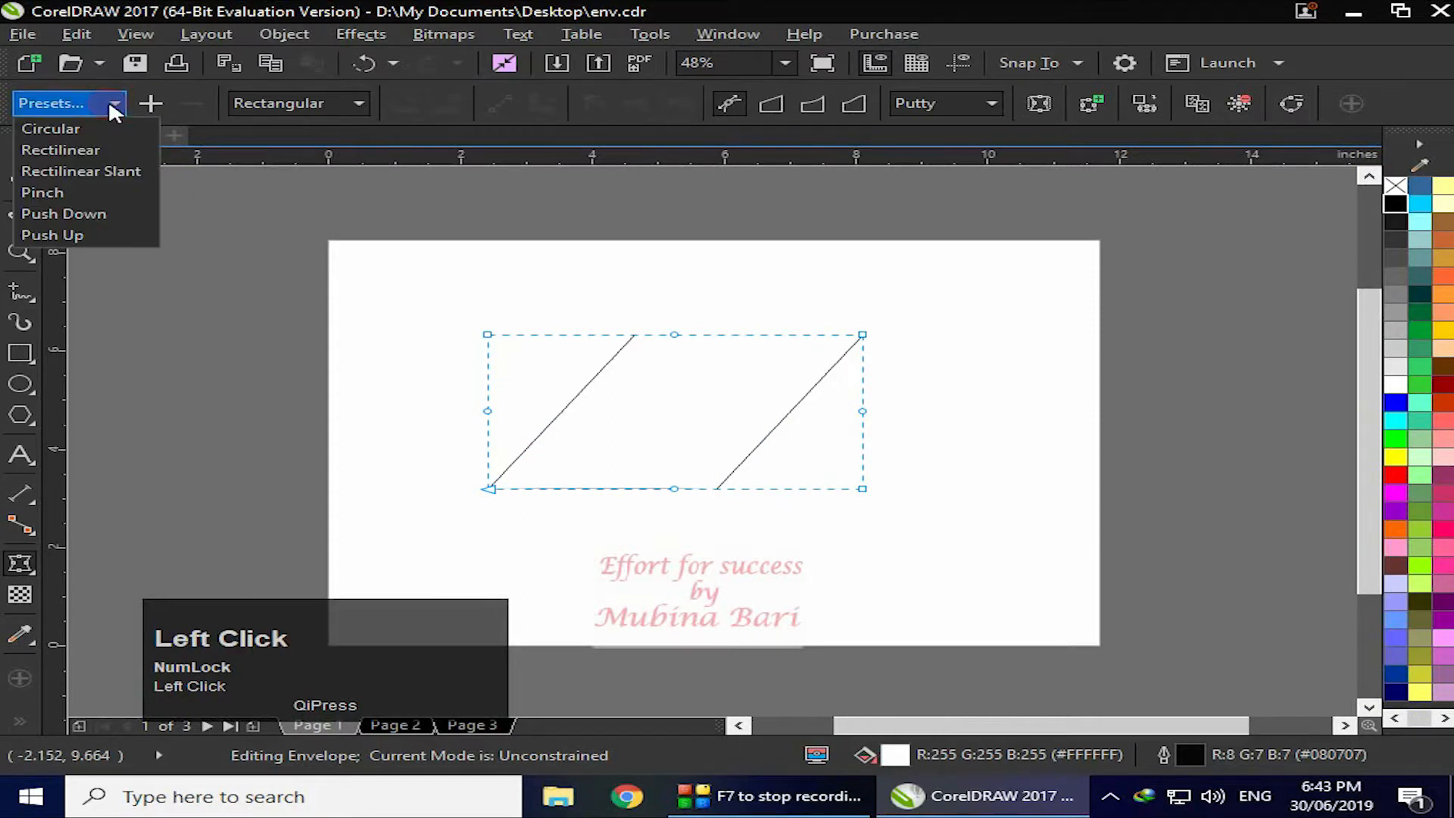
pyautogui.click(72, 191)
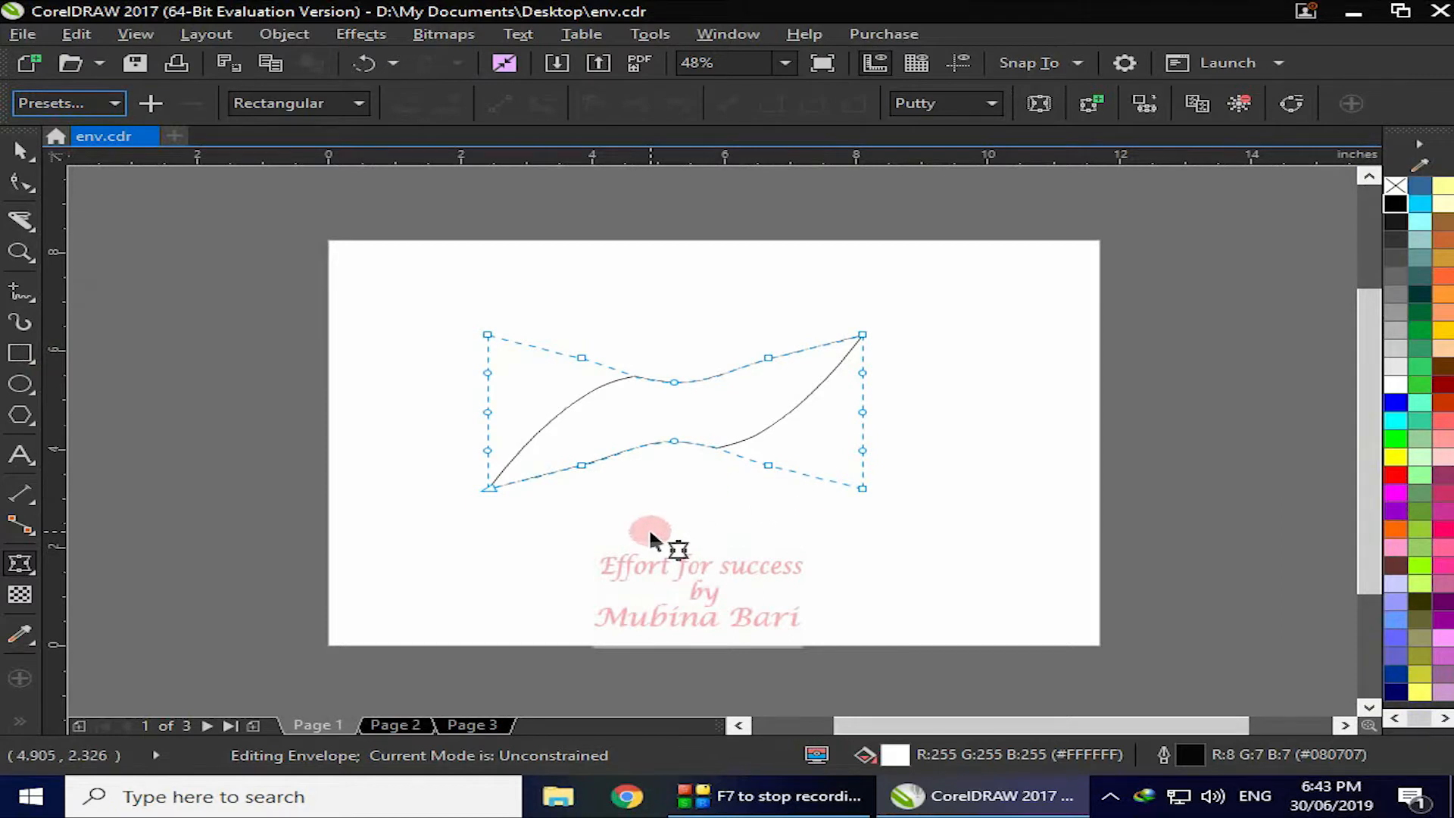
# Undo the applied envelope presets to restore the plain rectangle
pyautogui.press('ctrl')
pyautogui.hotkey('ctrl', 'z')
pyautogui.click(424, 466)
pyautogui.hotkey('ctrl', 'z')
# Apply the Pinch envelope preset to the plain rectangle
pyautogui.click(21, 563)
pyautogui.click(114, 102)
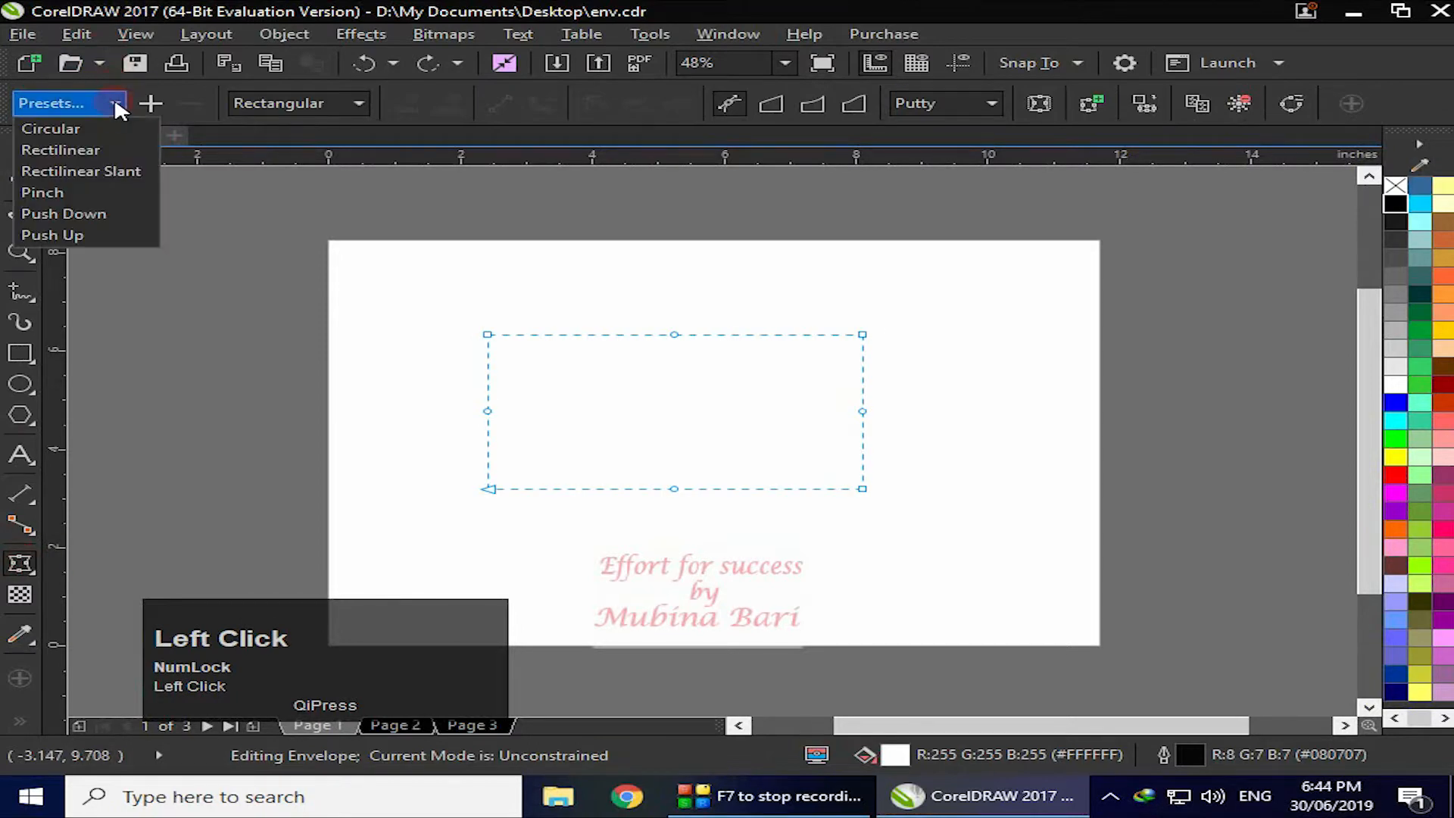
pyautogui.click(82, 194)
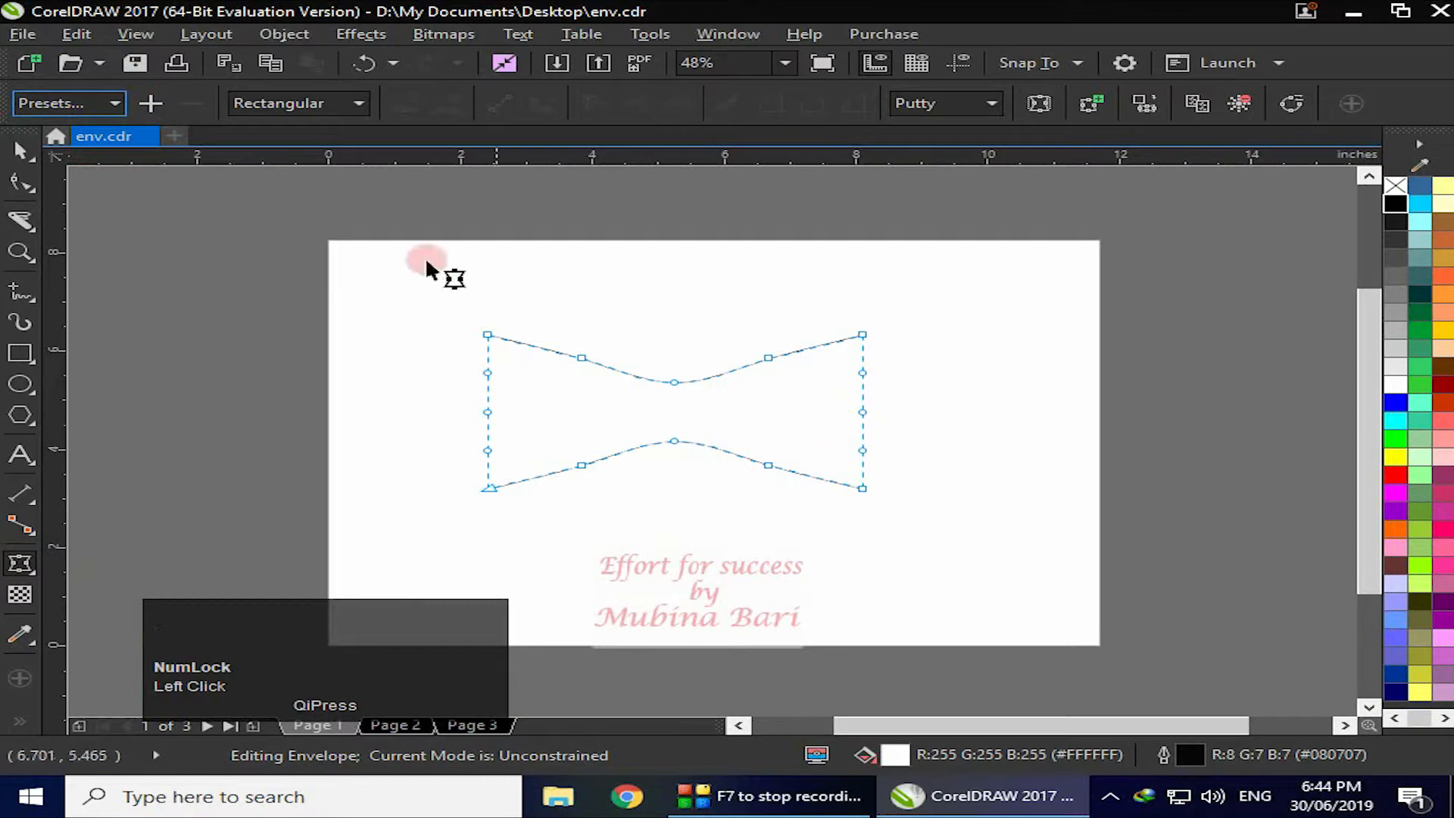
# Apply the Push Down envelope preset to the pinched shape, followed by the Push Up preset
pyautogui.click(114, 103)
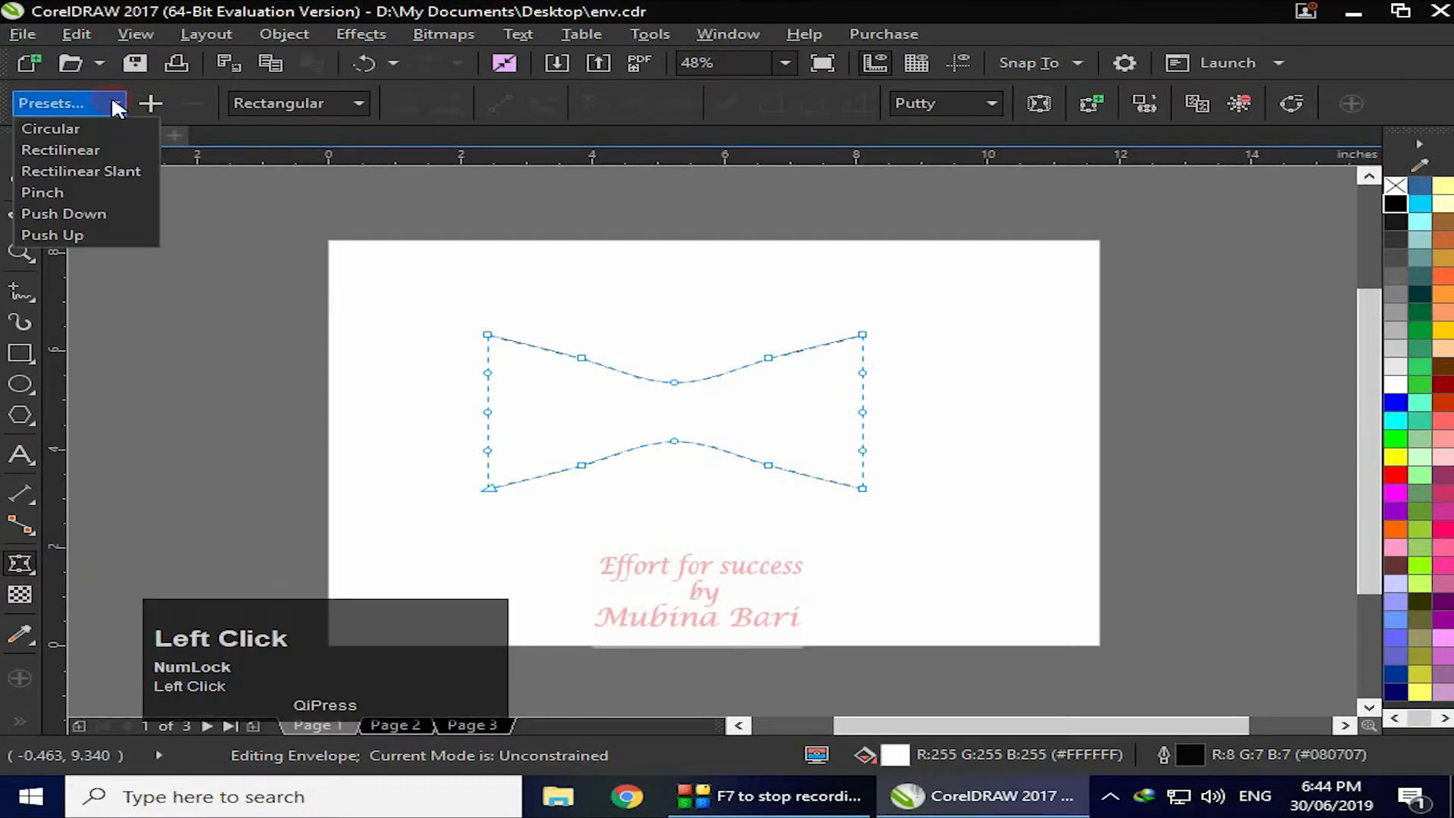
pyautogui.click(76, 215)
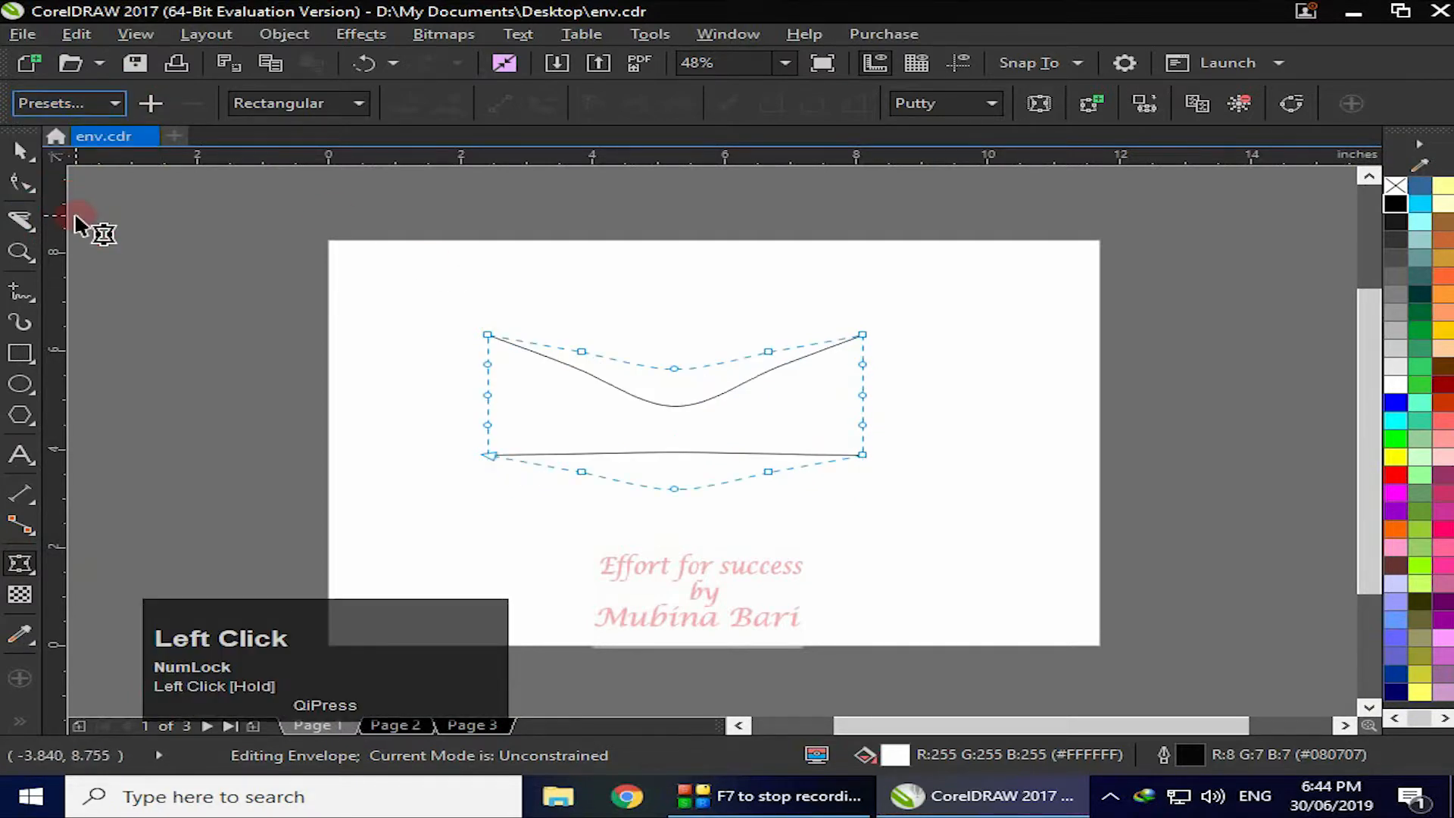
pyautogui.click(120, 97)
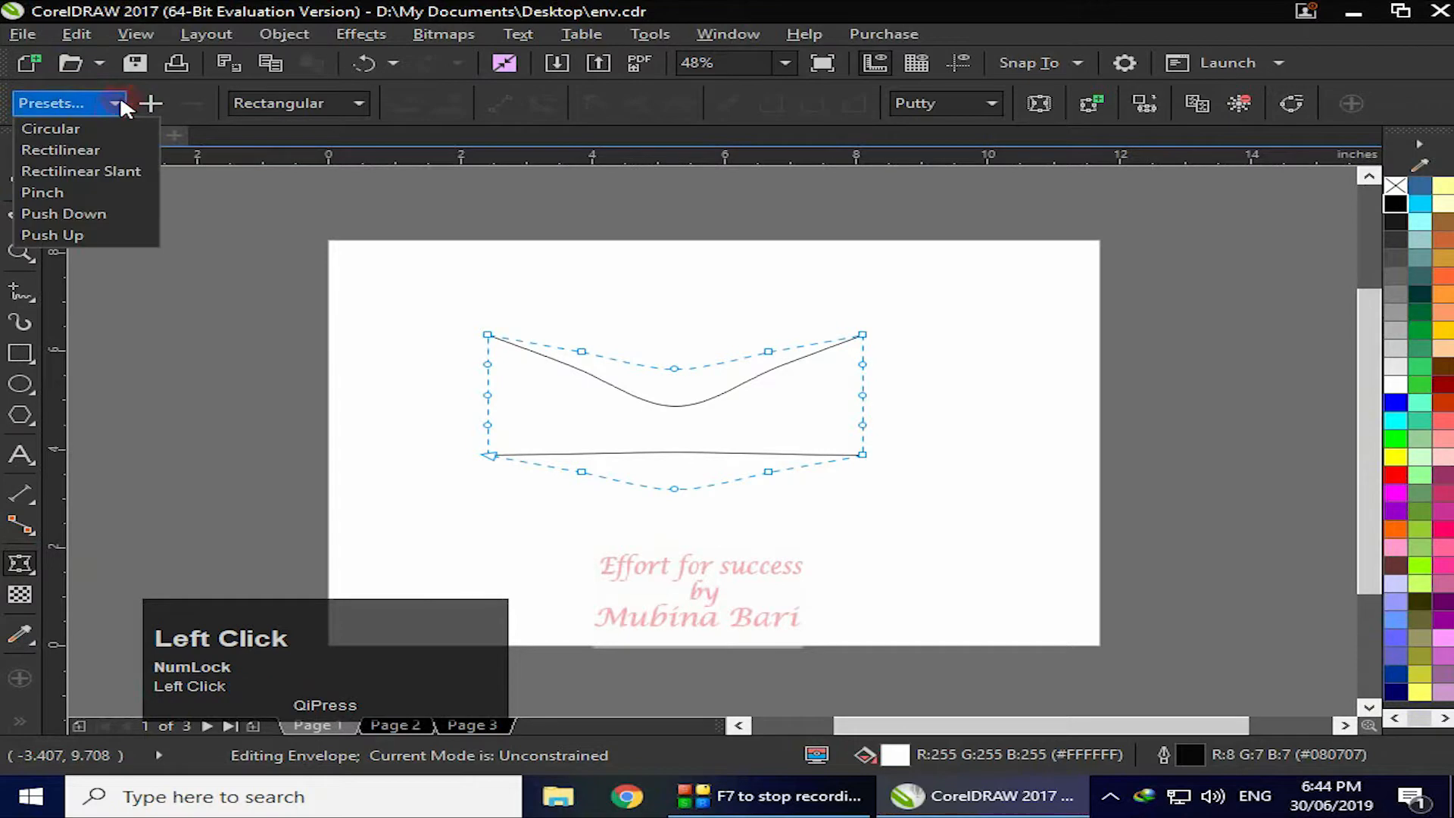
pyautogui.click(62, 232)
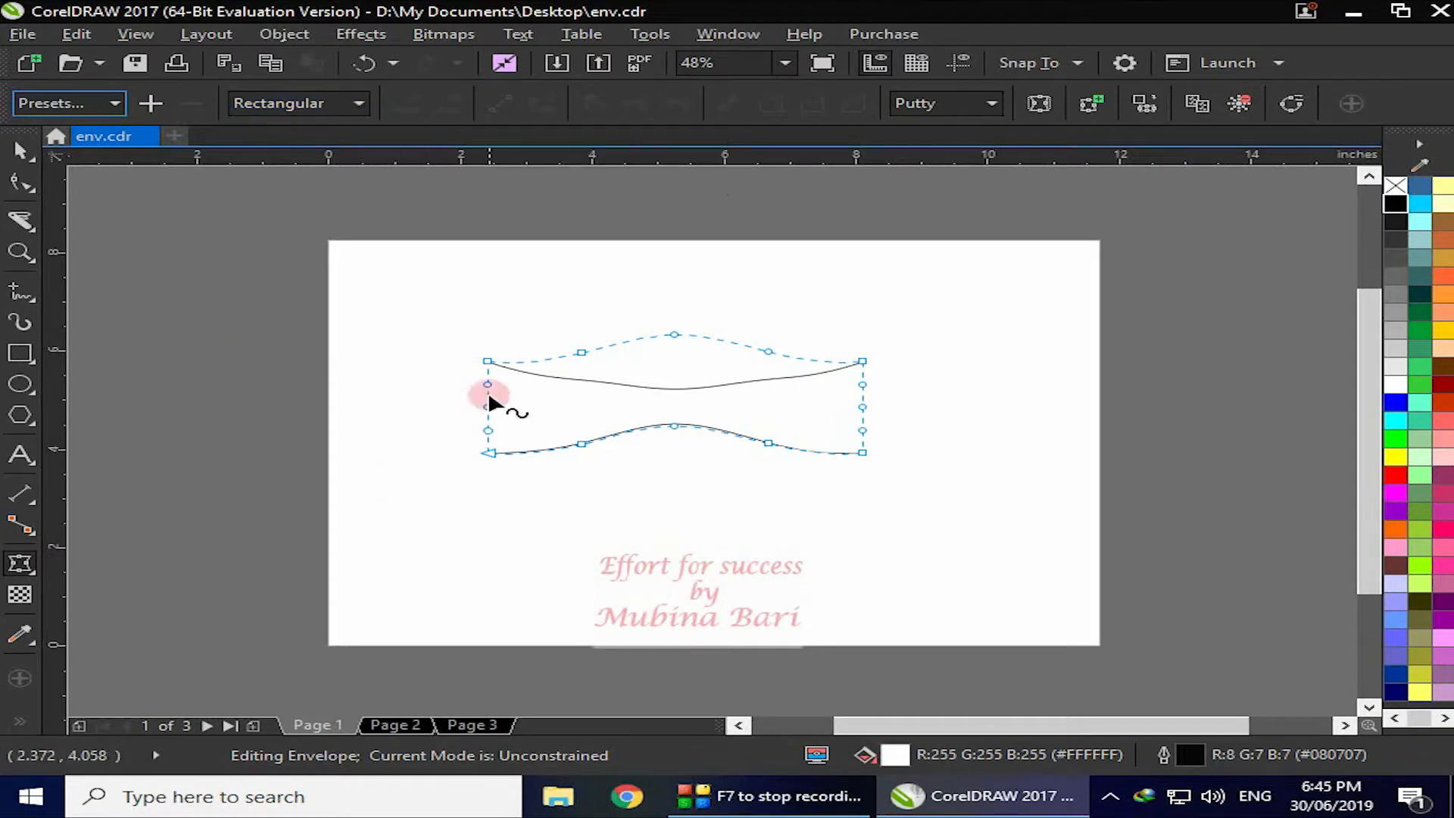
# Undo the Push Up, Push Down and Pinch envelopes on the rectangle
pyautogui.click(21, 152)
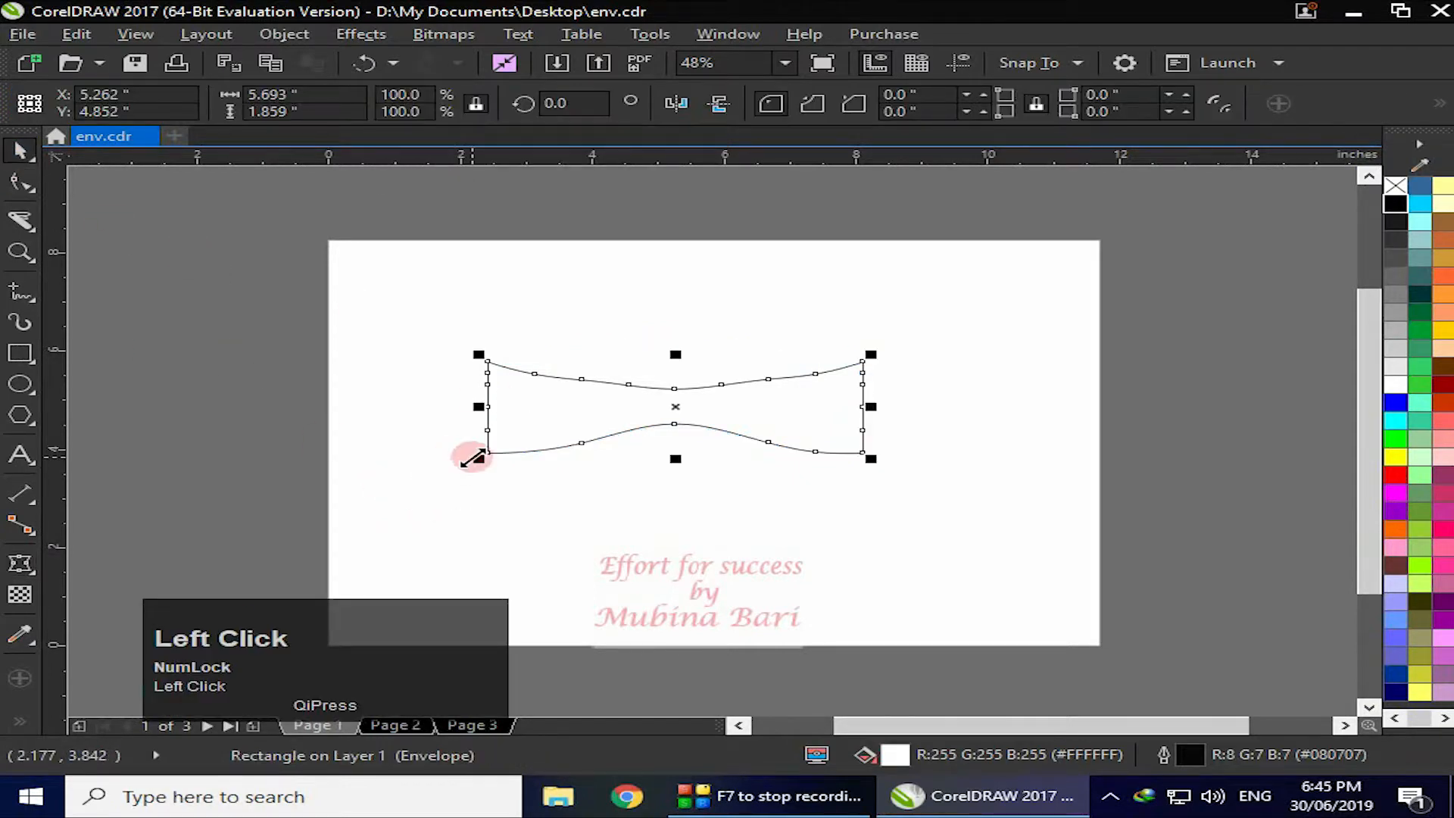
pyautogui.hotkey('ctrl', 'z')
pyautogui.hotkey('ctrl', 'z')
pyautogui.hotkey('ctrl', 'z')
# With the Envelope tool, set the selection mode to Freehand and lasso several of the rectangle's envelope nodes
pyautogui.click(21, 564)
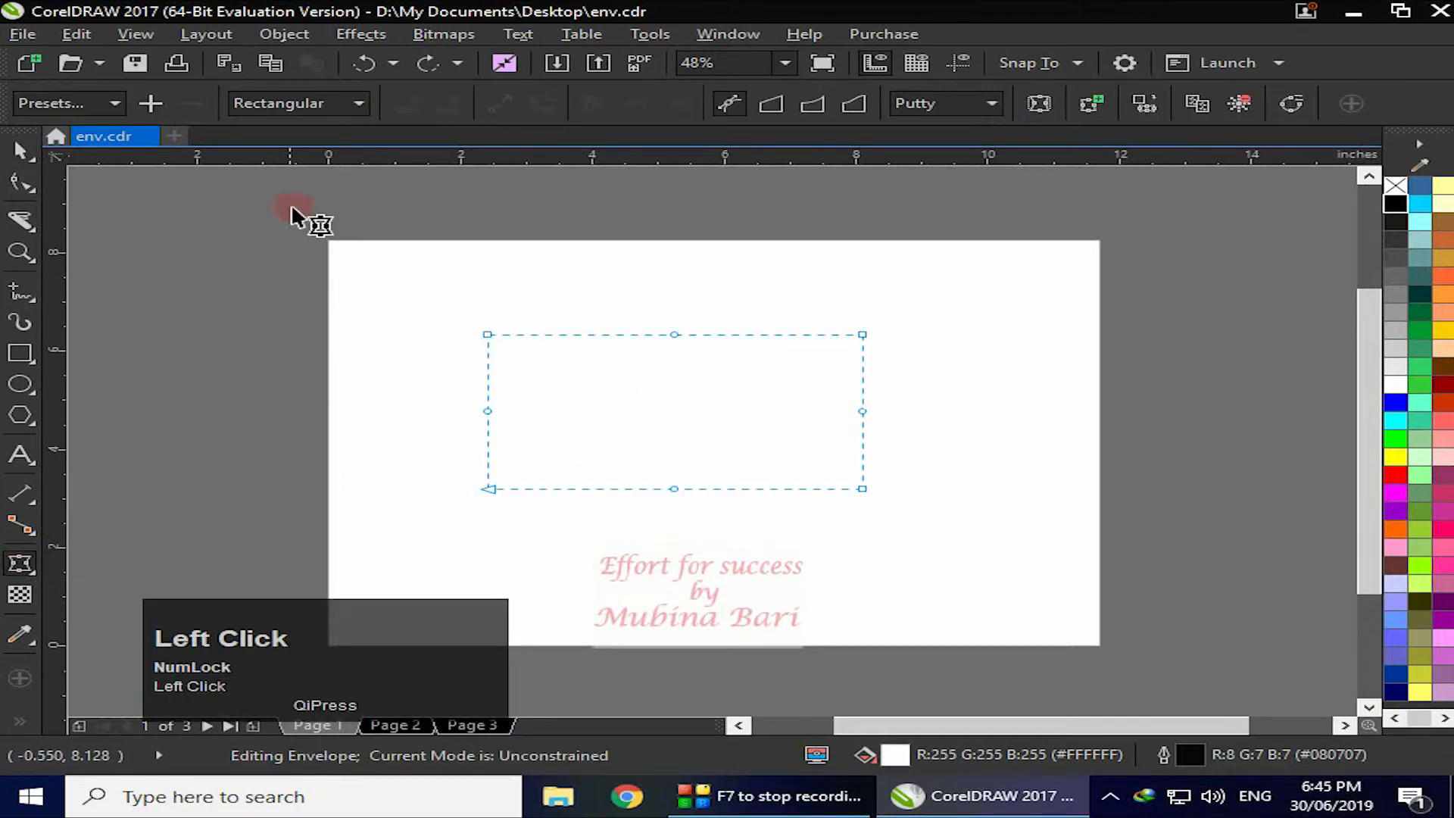
pyautogui.click(358, 107)
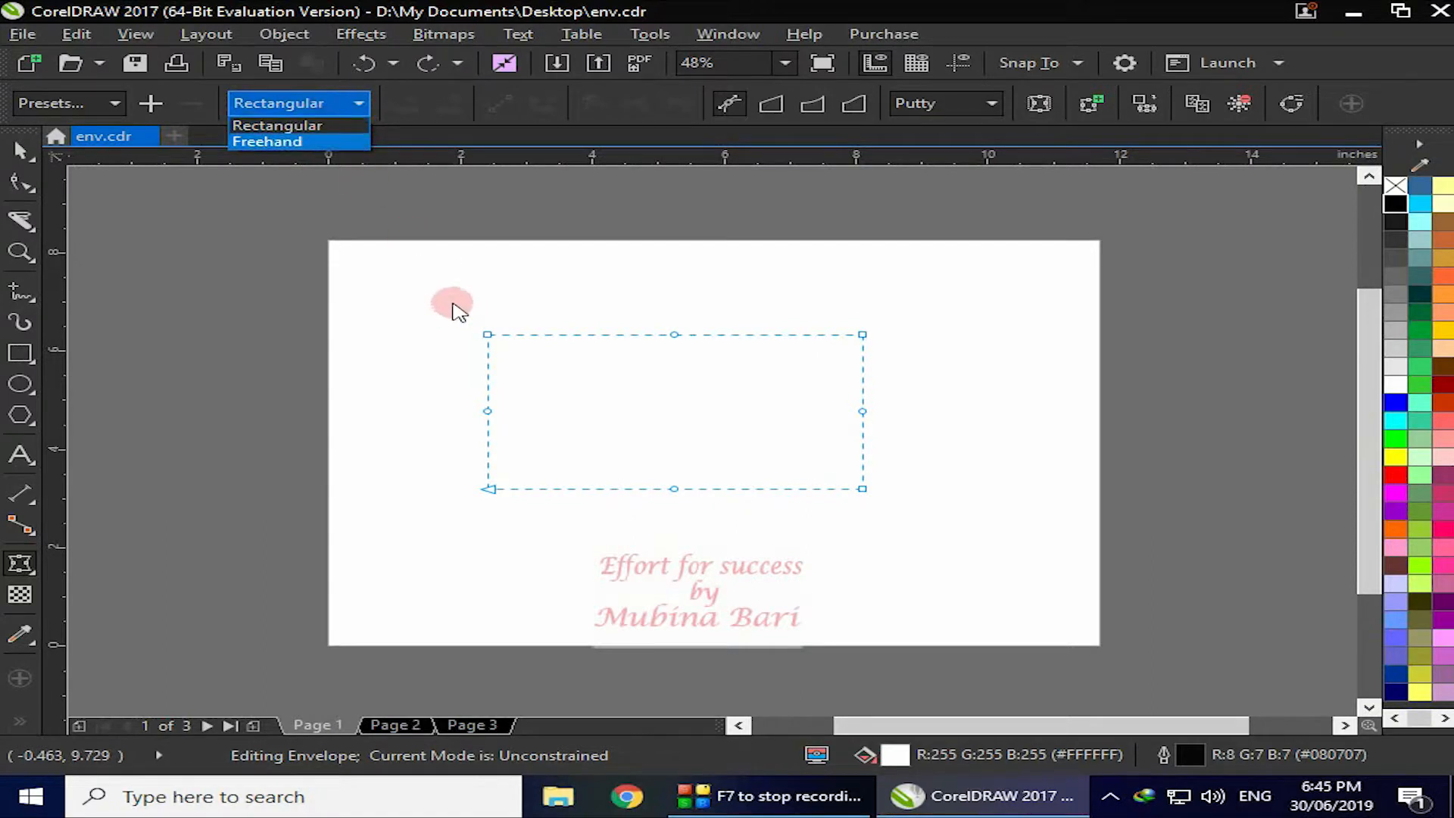
pyautogui.click(455, 312)
pyautogui.click(348, 96)
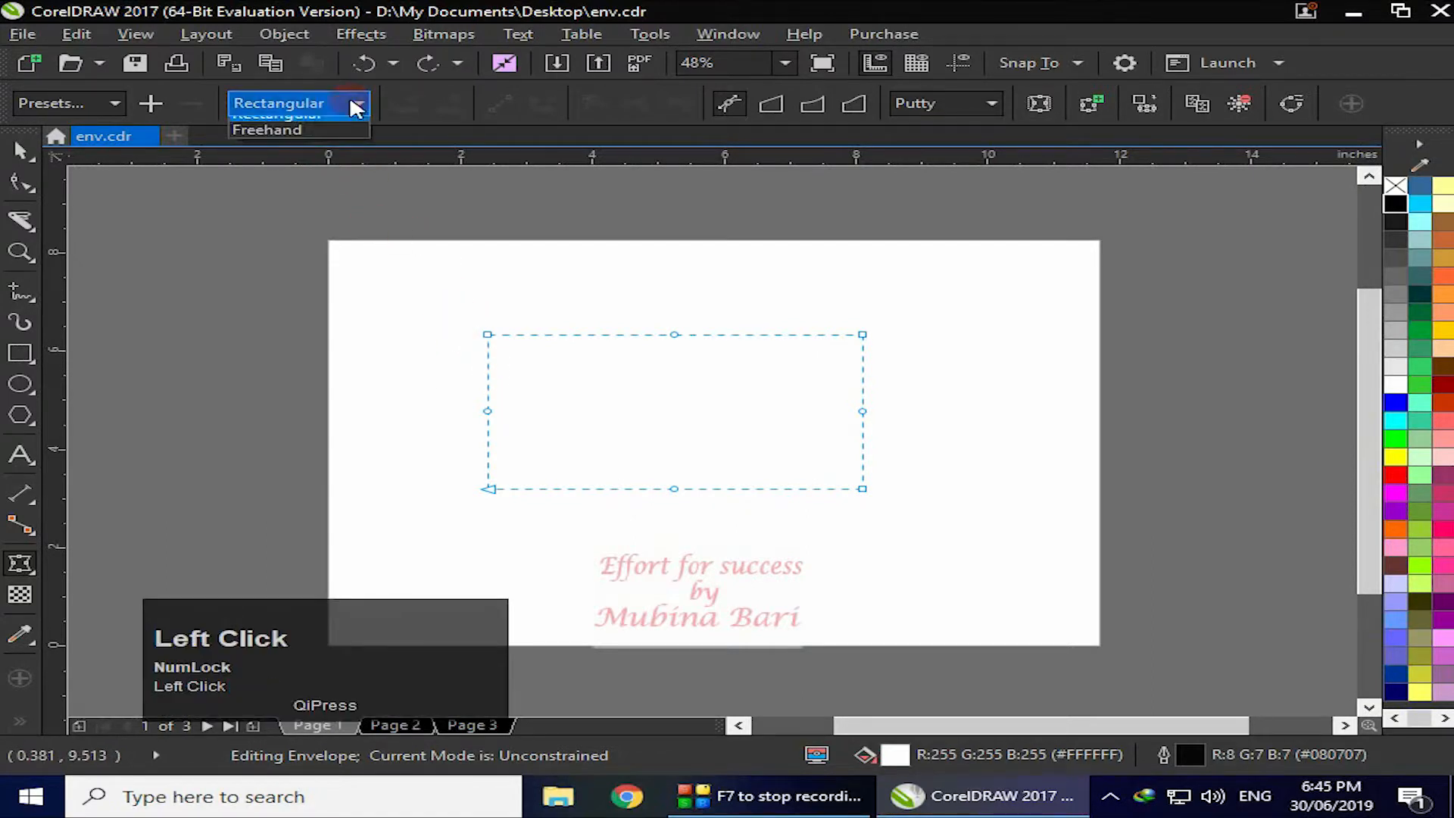
pyautogui.click(307, 140)
pyautogui.moveTo(426, 292)
pyautogui.mouseDown()
pyautogui.moveTo(456, 351)
pyautogui.moveTo(531, 436)
pyautogui.moveTo(624, 466)
pyautogui.moveTo(848, 481)
pyautogui.moveTo(909, 435)
pyautogui.moveTo(914, 356)
pyautogui.moveTo(890, 298)
pyautogui.moveTo(809, 274)
pyautogui.mouseUp()
pyautogui.moveTo(456, 302)
pyautogui.mouseDown()
pyautogui.moveTo(460, 417)
pyautogui.moveTo(589, 536)
pyautogui.moveTo(804, 544)
pyautogui.moveTo(880, 457)
pyautogui.mouseUp()
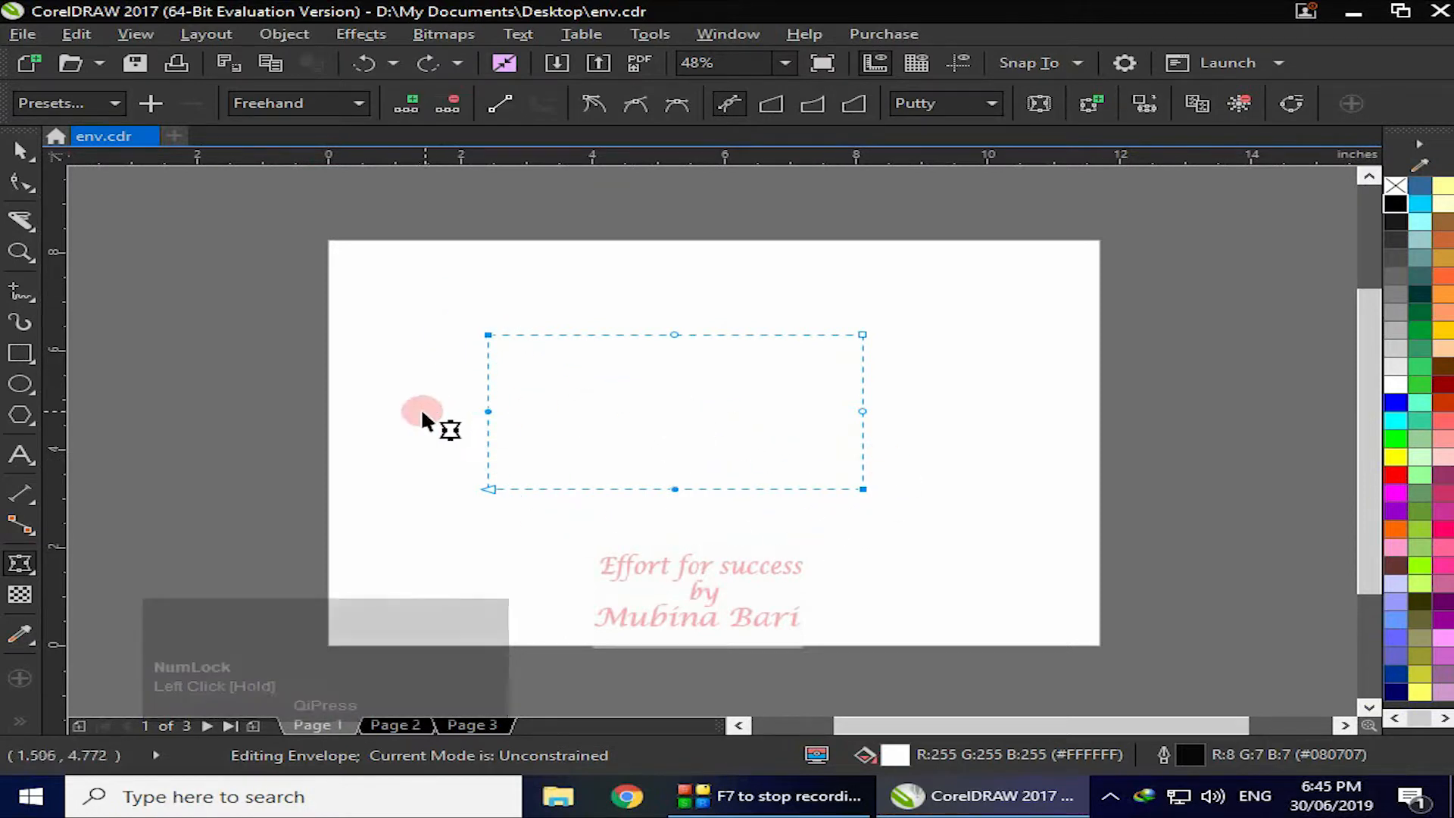
# Set the selection mode to Rectangular and add two nodes to the envelope's upper edge, one on each side of the middle node
pyautogui.click(362, 104)
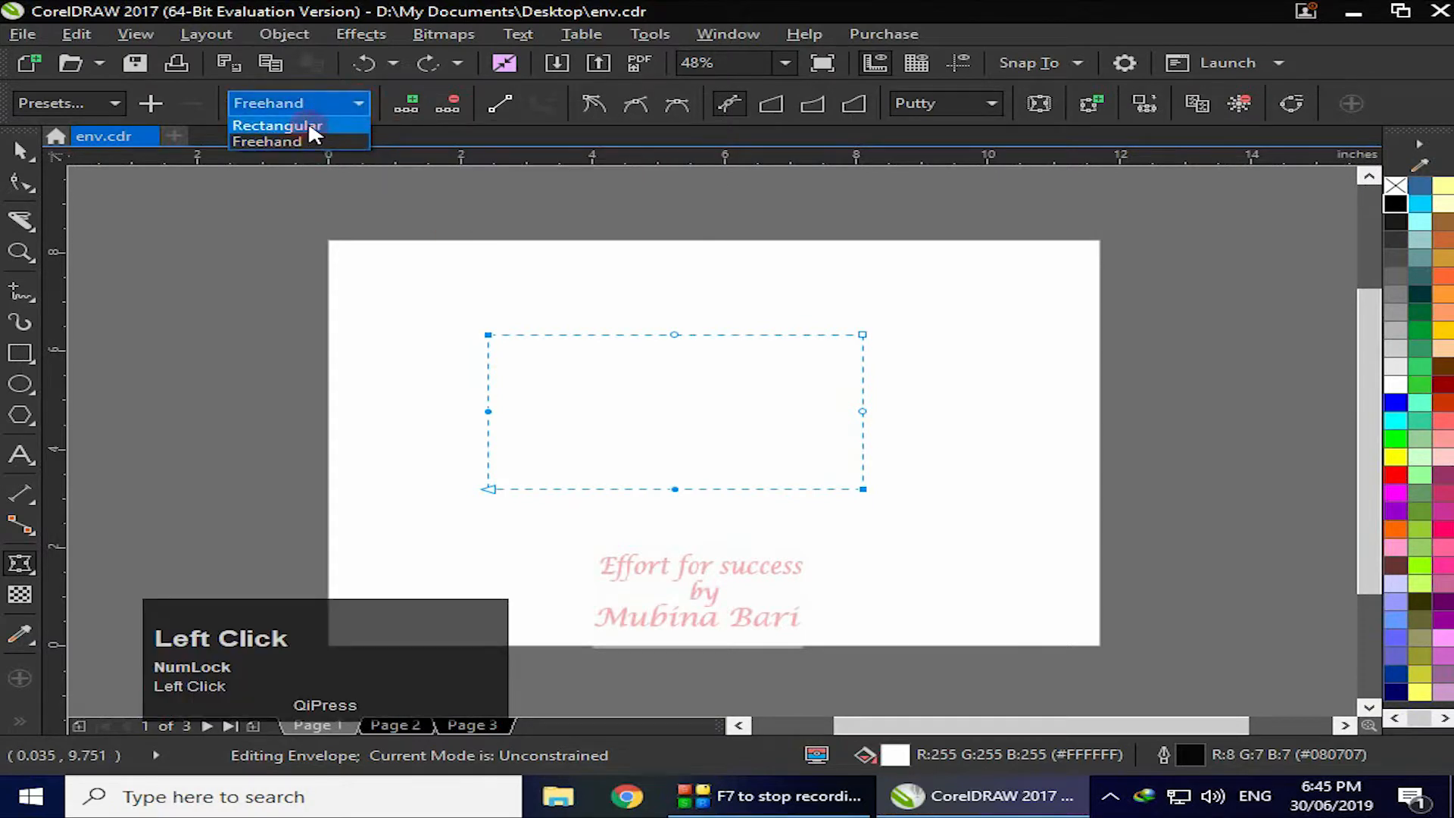
pyautogui.click(308, 126)
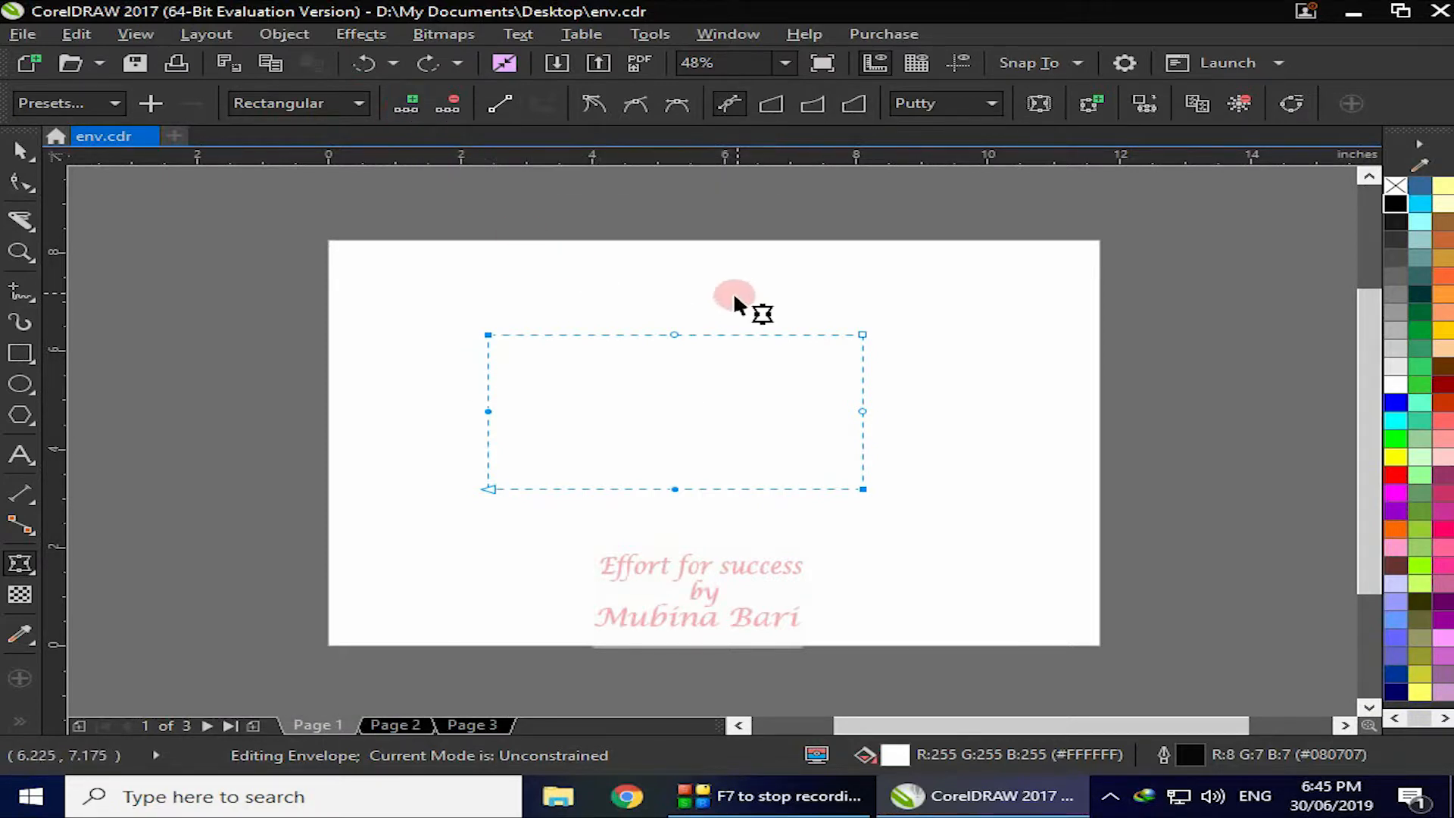
pyautogui.click(584, 335)
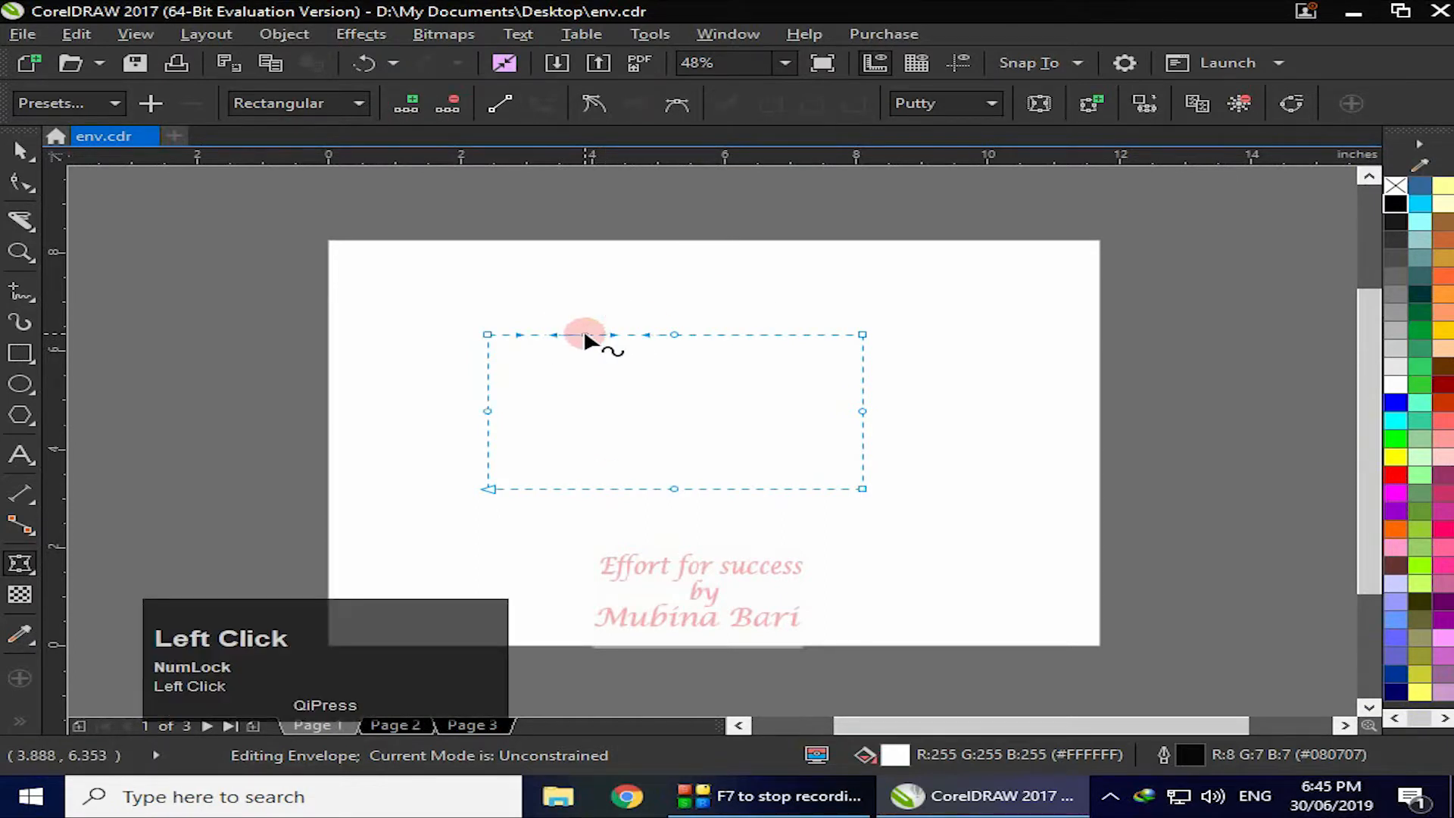
pyautogui.click(596, 354)
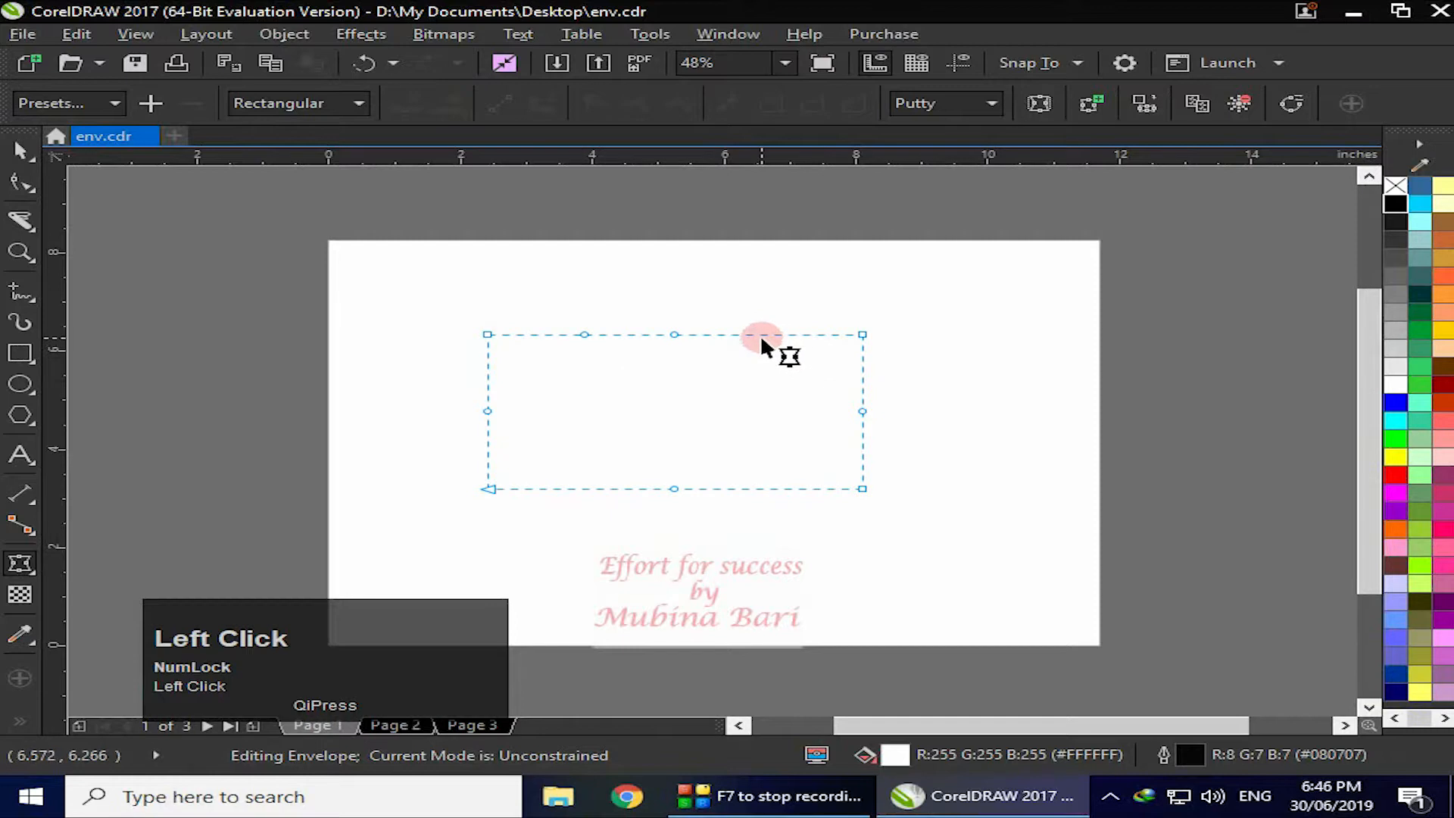
pyautogui.click(759, 333)
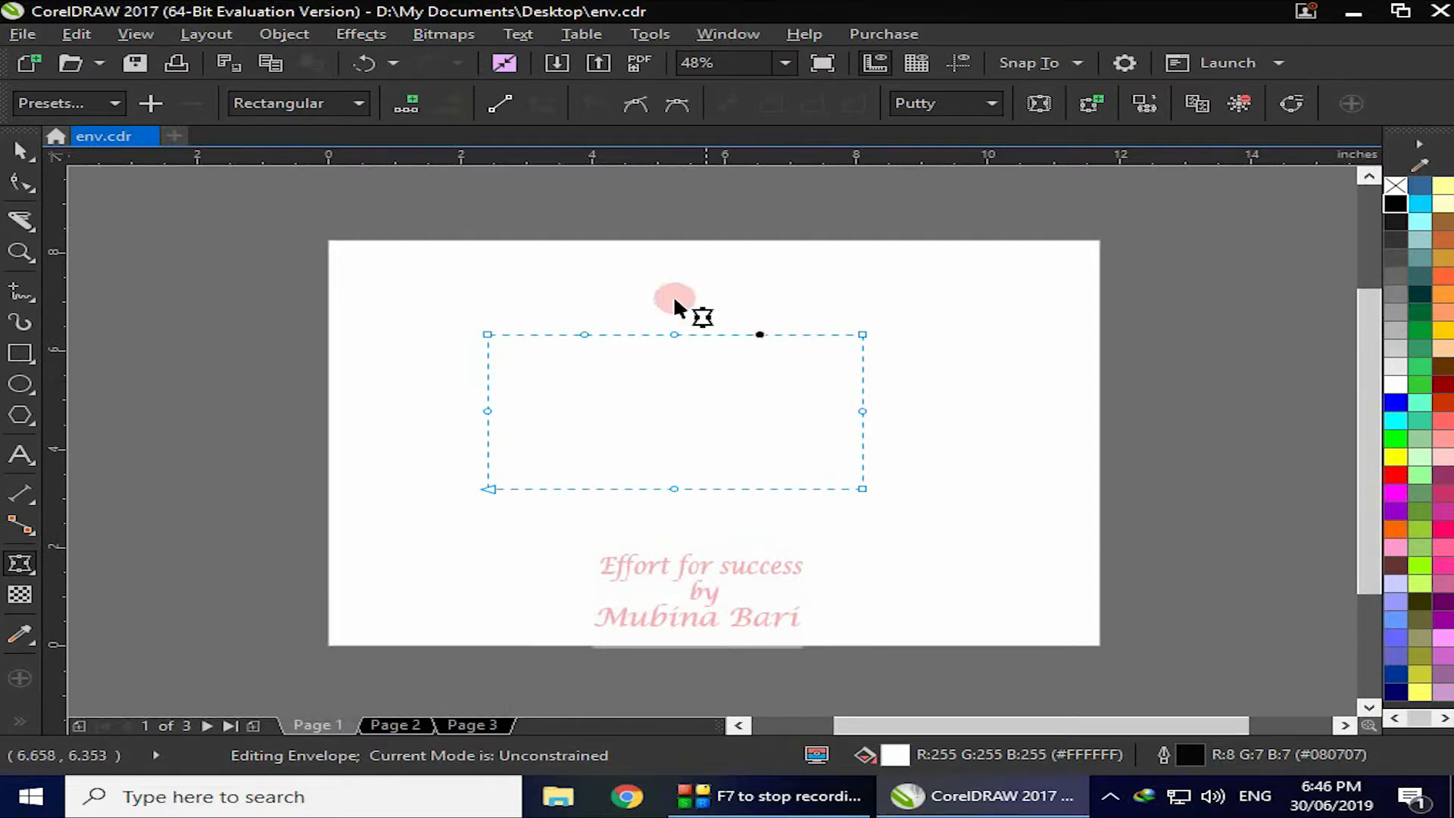
pyautogui.click(401, 102)
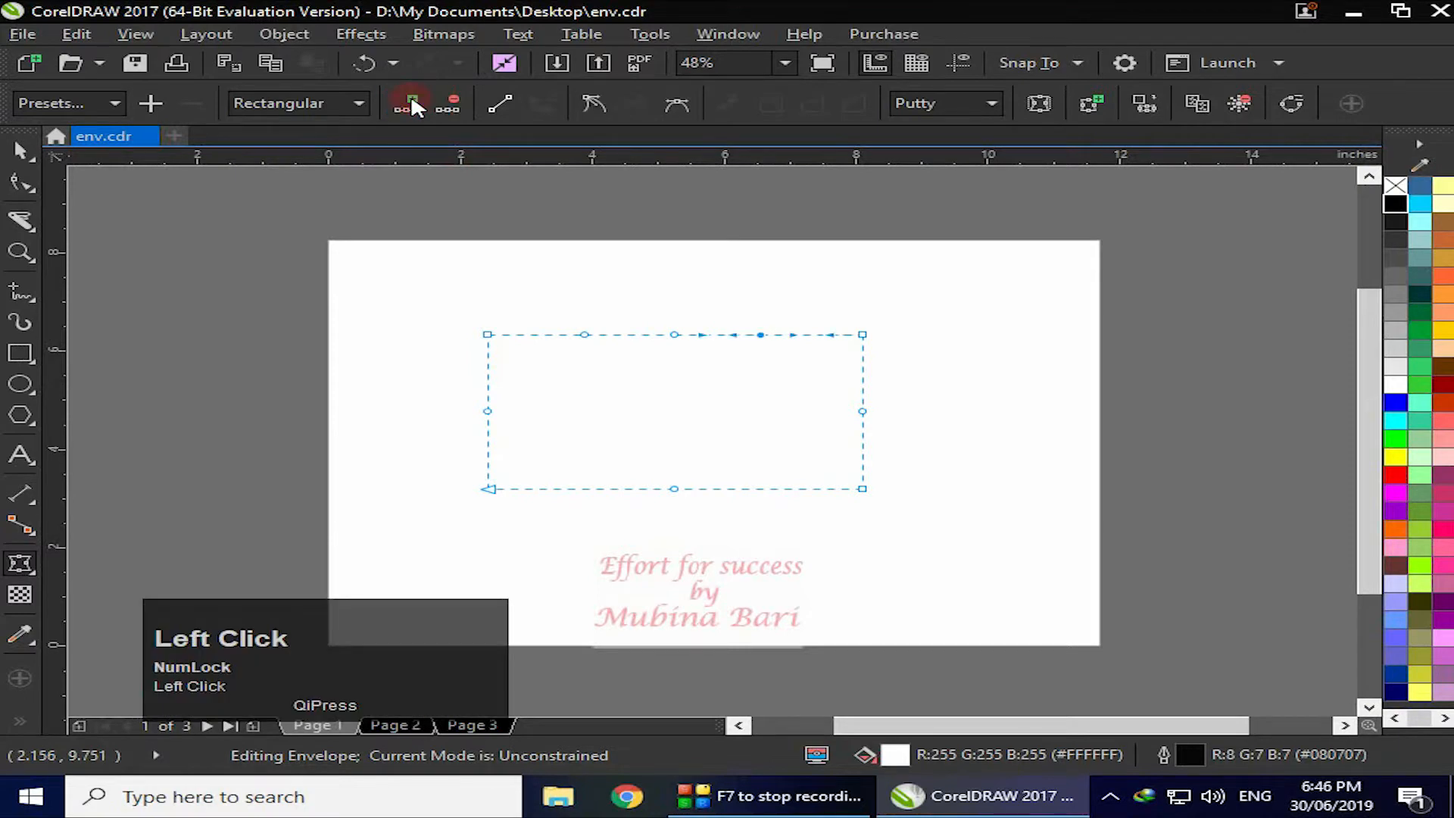
# Delete the two added nodes from the envelope's upper edge
pyautogui.click(758, 334)
pyautogui.doubleClick(759, 335)
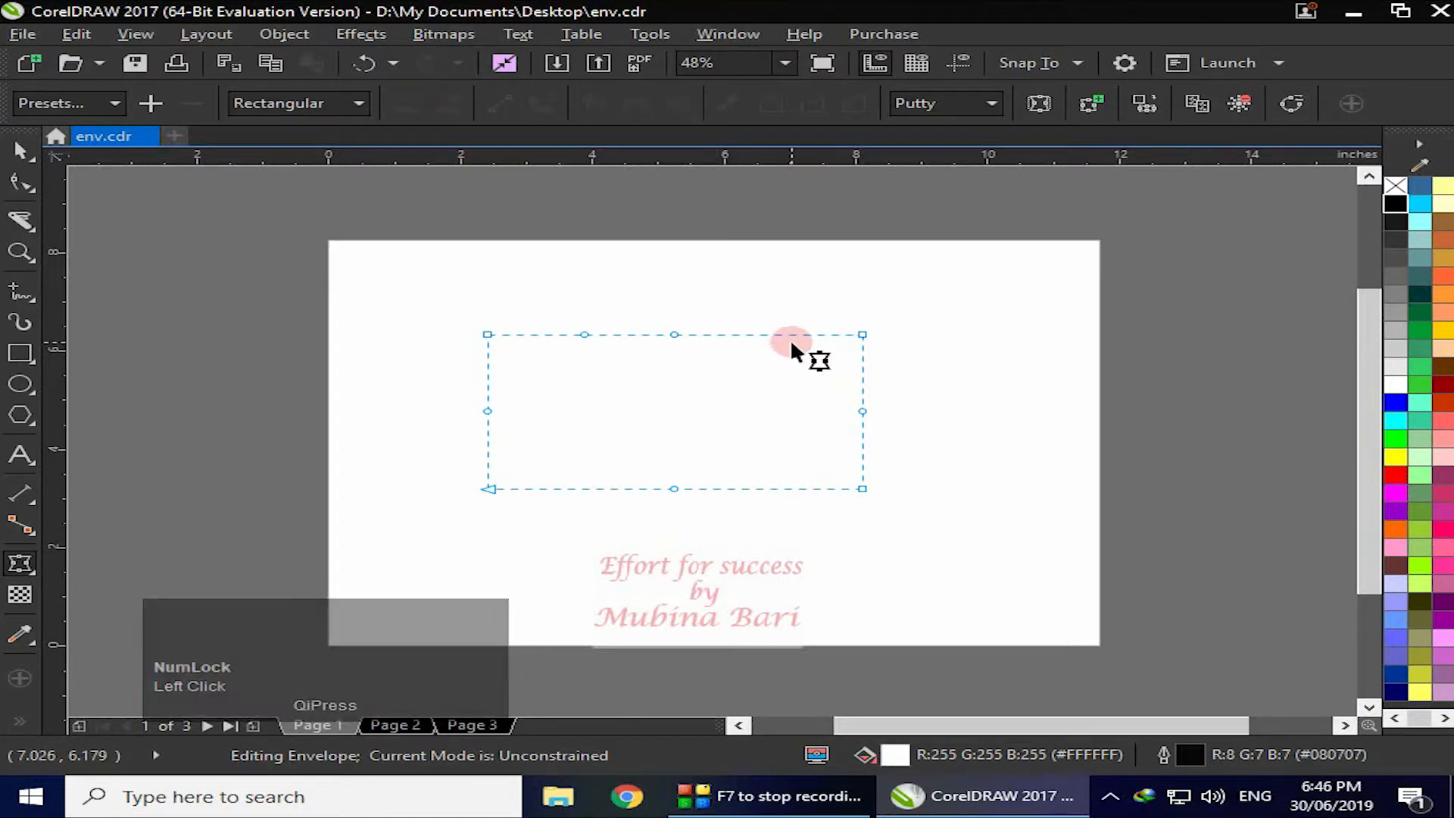
pyautogui.click(584, 334)
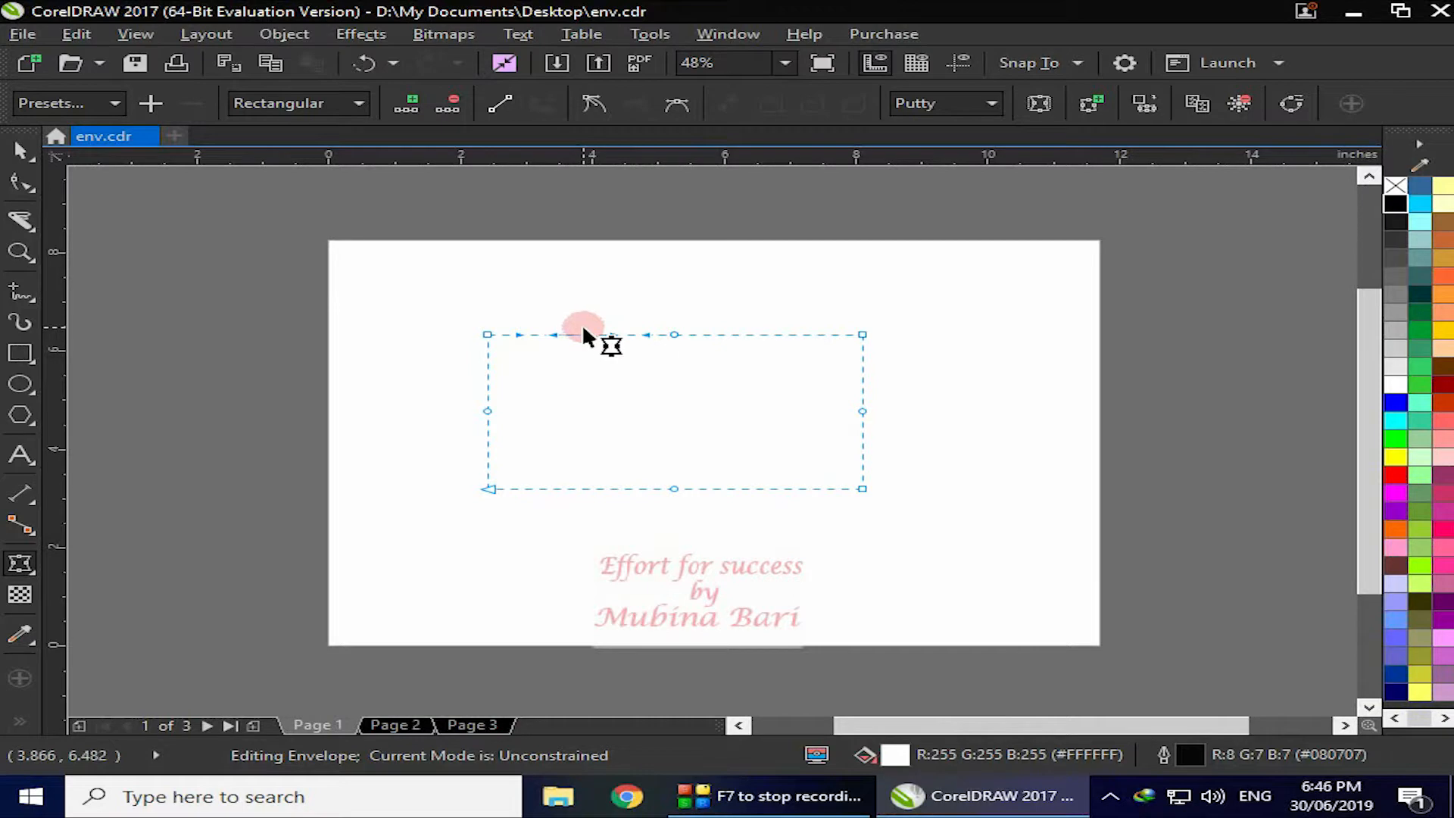
pyautogui.click(455, 101)
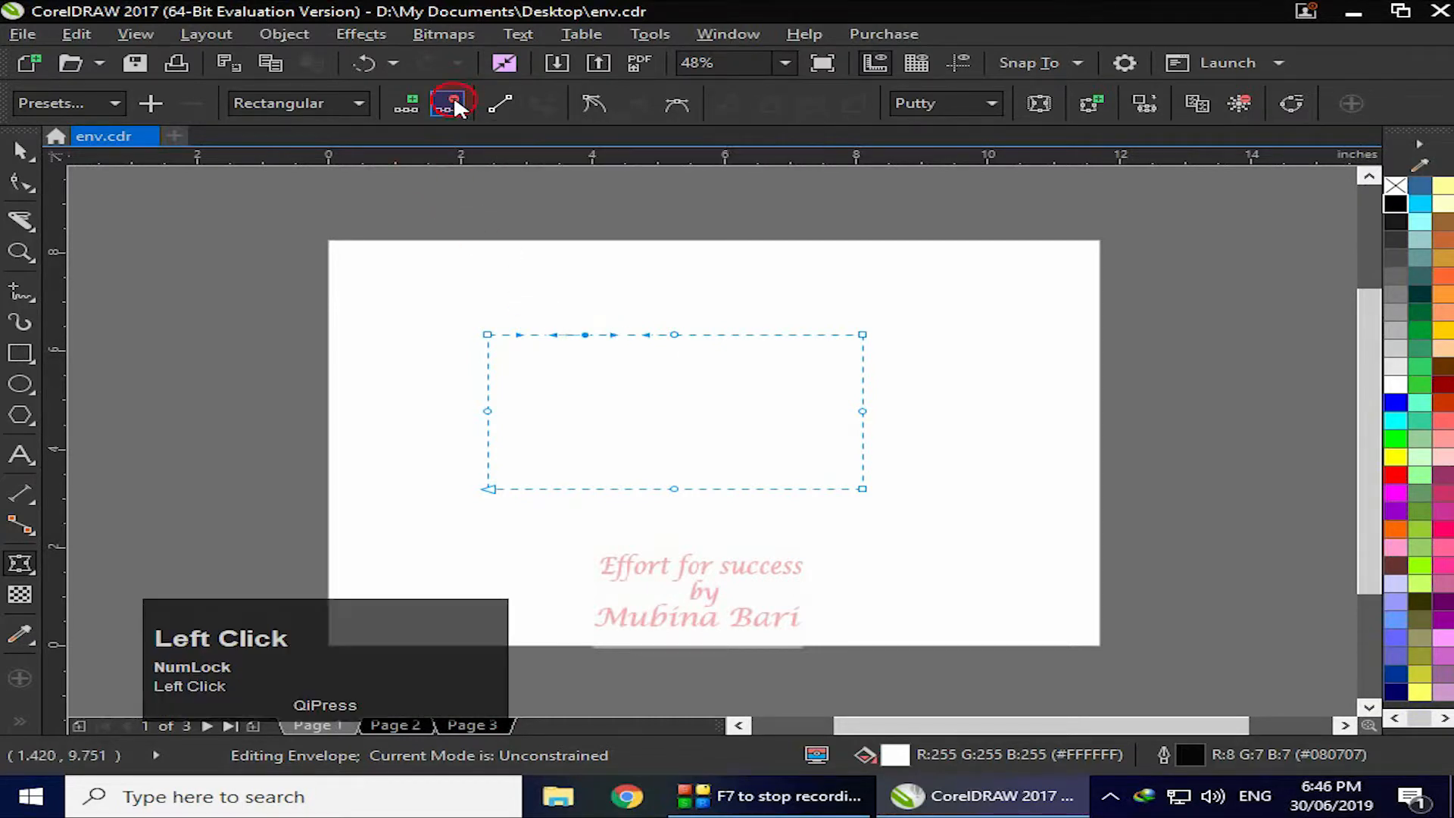
# Convert the envelope segment left of the upper edge's middle node to a line and move that node up about 1 inch
pyautogui.click(682, 330)
pyautogui.click(675, 335)
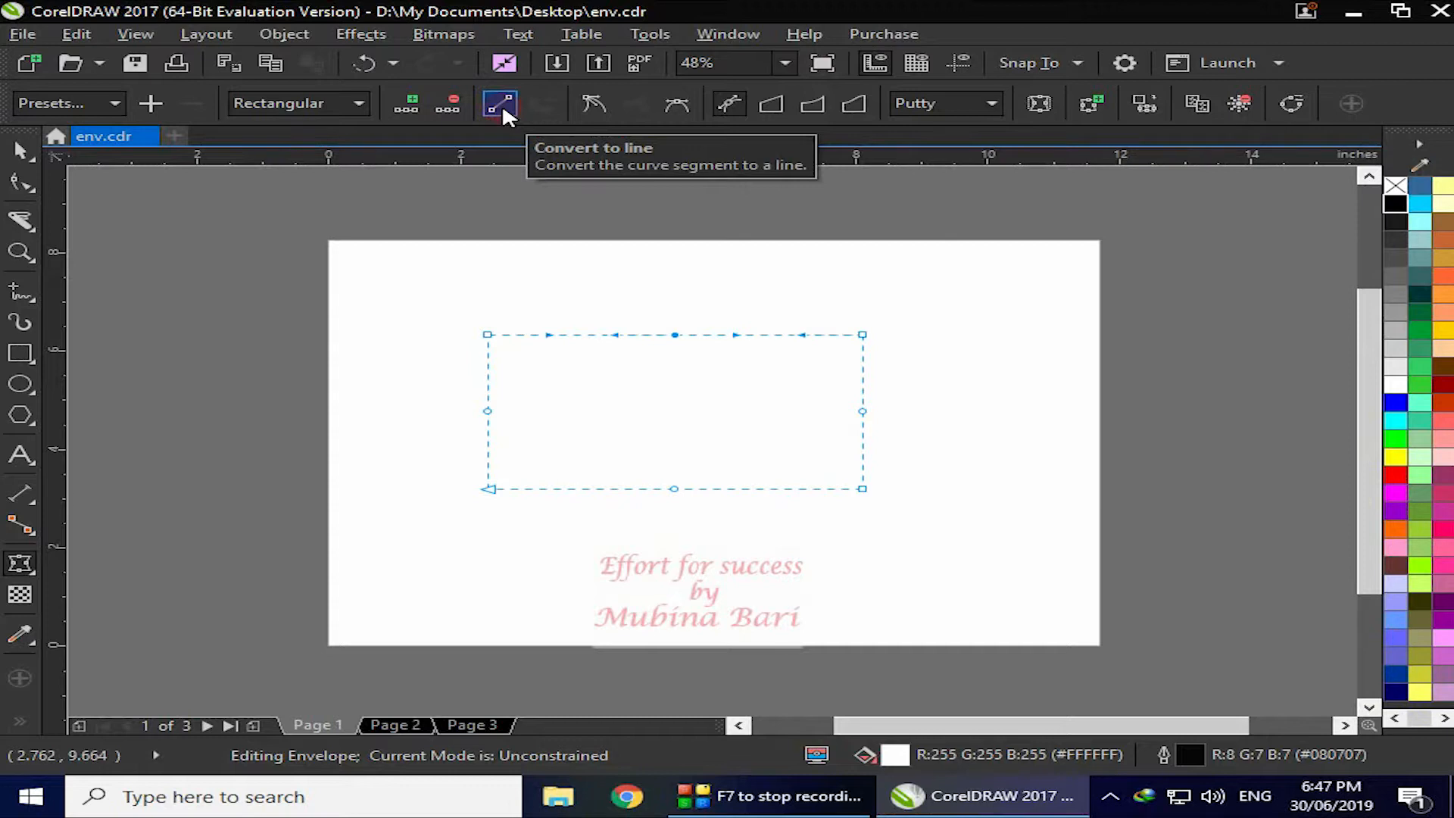
pyautogui.moveTo(675, 334); pyautogui.dragTo(675, 287)
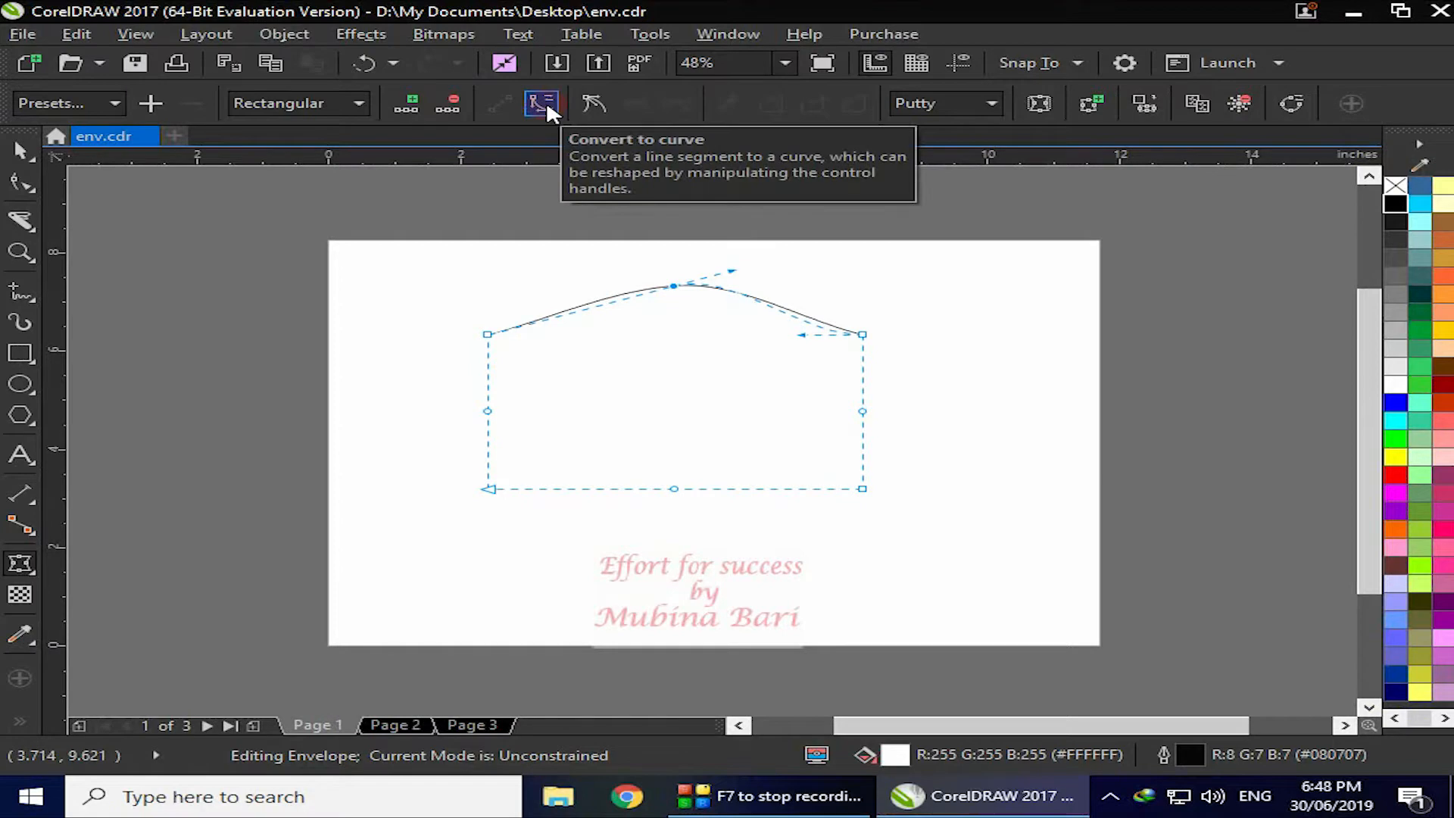
# Try the envelope segment left of the upper middle node as a curve by moving its handles, and return it to a line
pyautogui.click(542, 103)
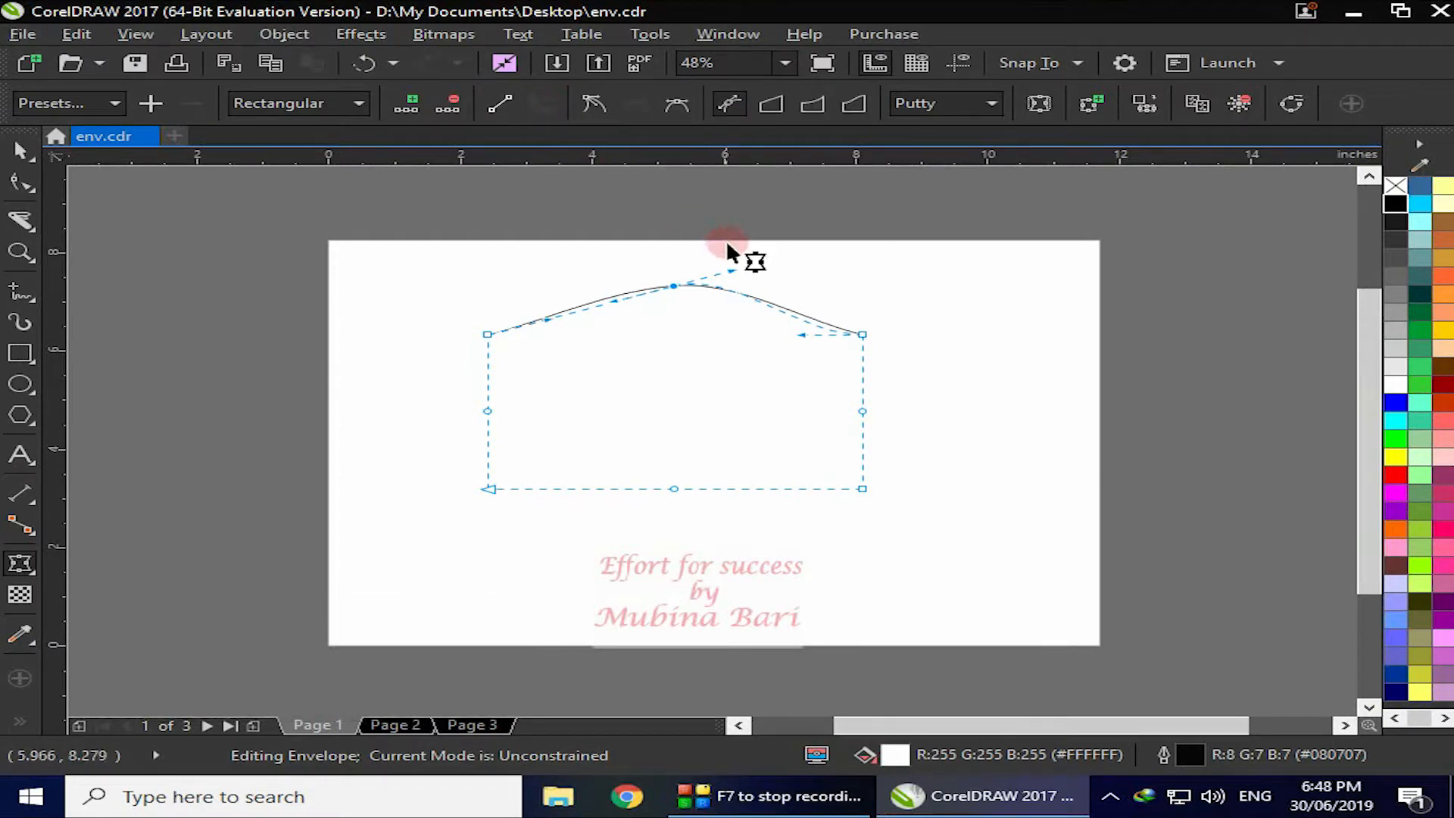
pyautogui.moveTo(732, 274); pyautogui.dragTo(657, 325)
pyautogui.moveTo(552, 316); pyautogui.dragTo(661, 430)
pyautogui.click(500, 103)
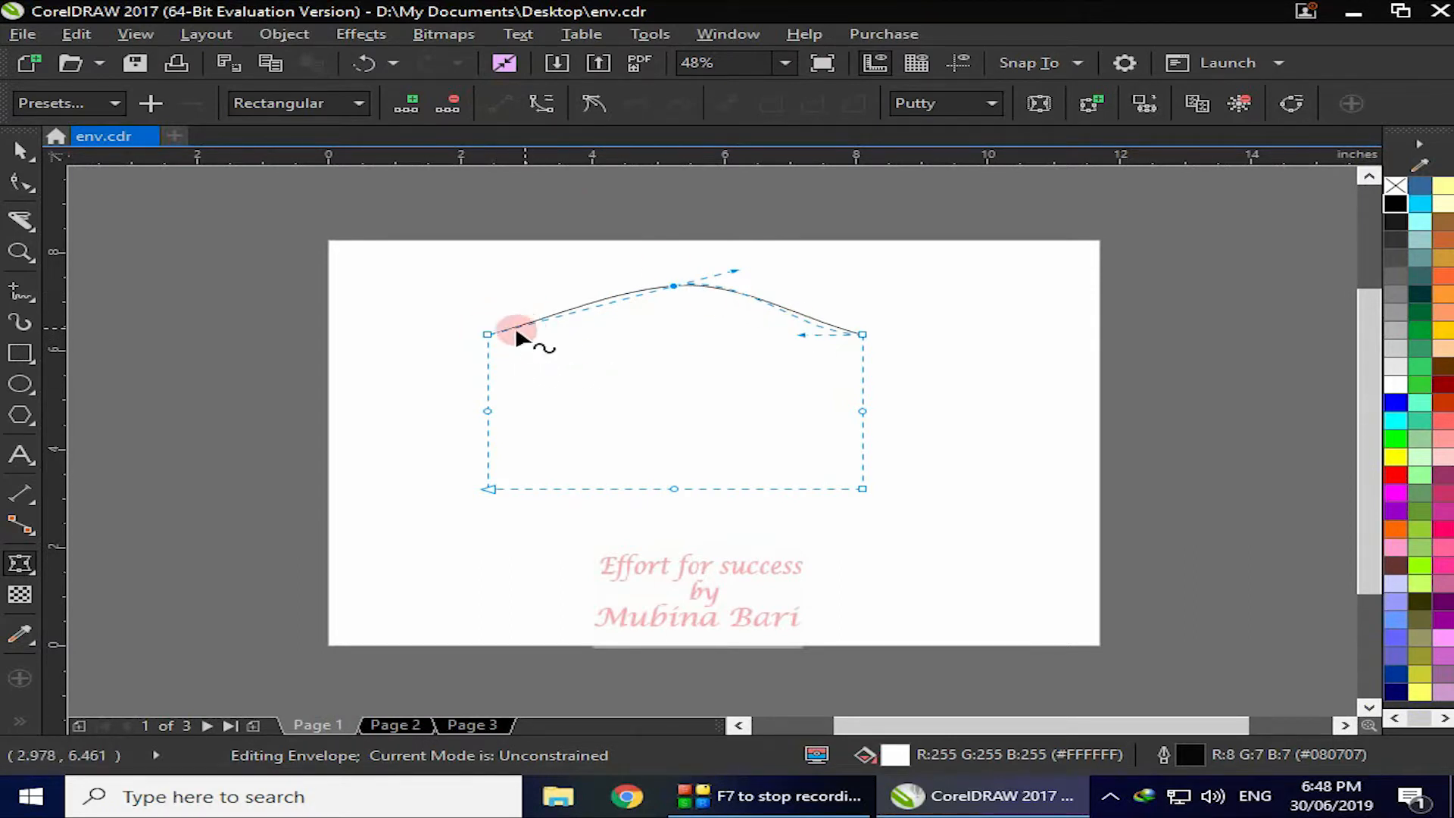
# Convert that segment to a curve, bend it downward with the corner node's handle, and convert it back to a line
pyautogui.click(542, 103)
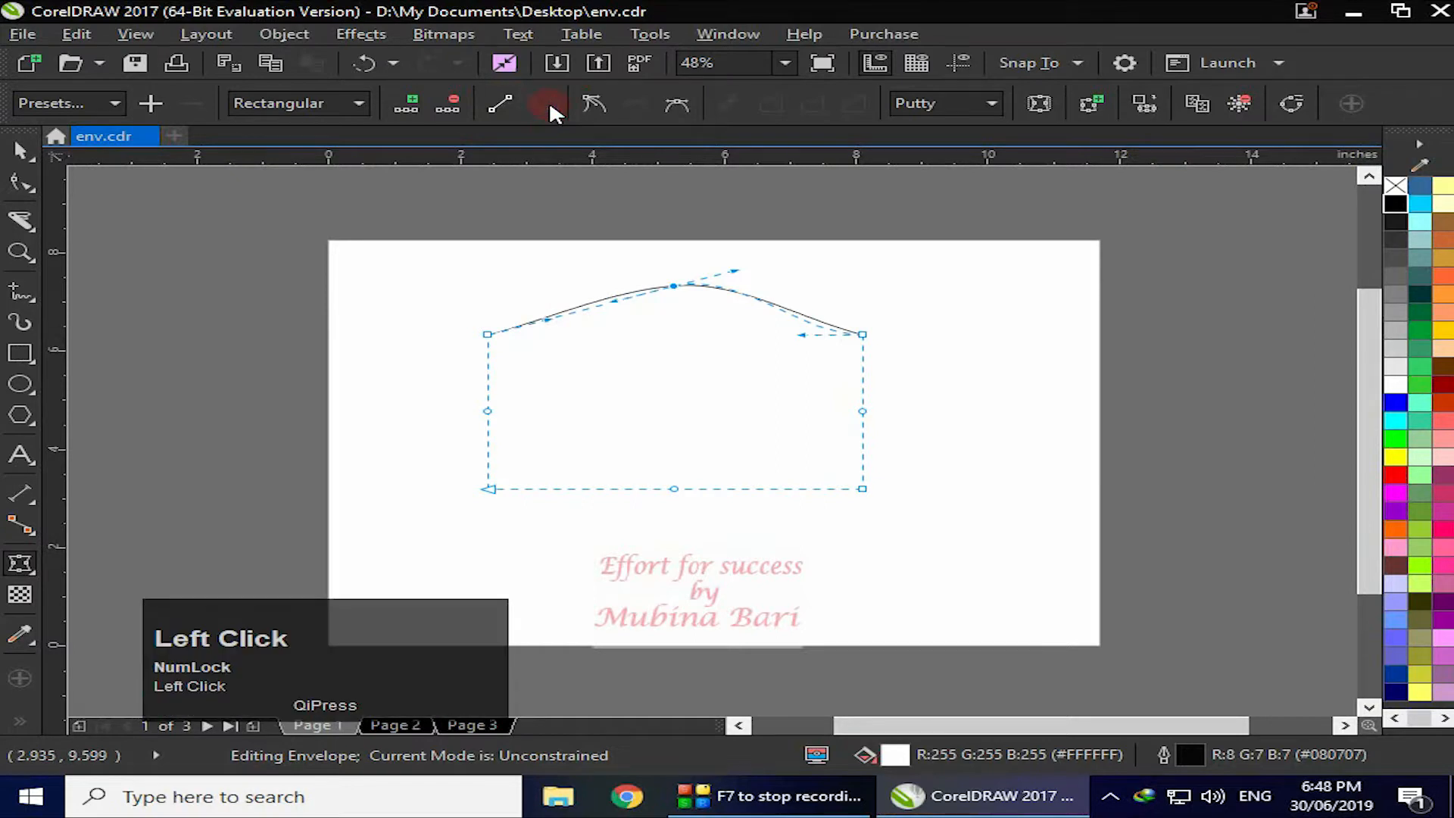
pyautogui.click(547, 317)
pyautogui.moveTo(547, 318); pyautogui.dragTo(576, 409)
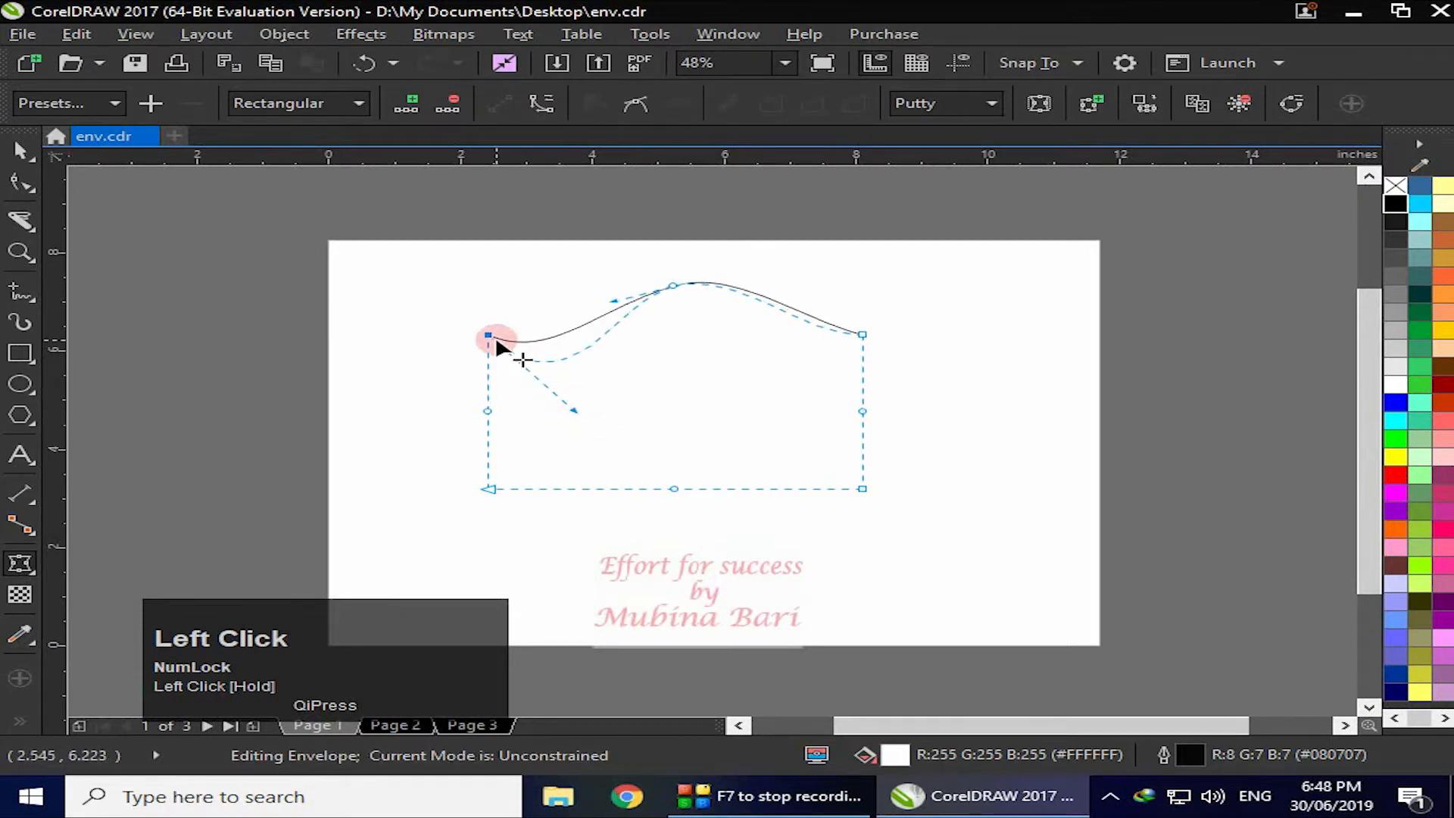
pyautogui.click(673, 286)
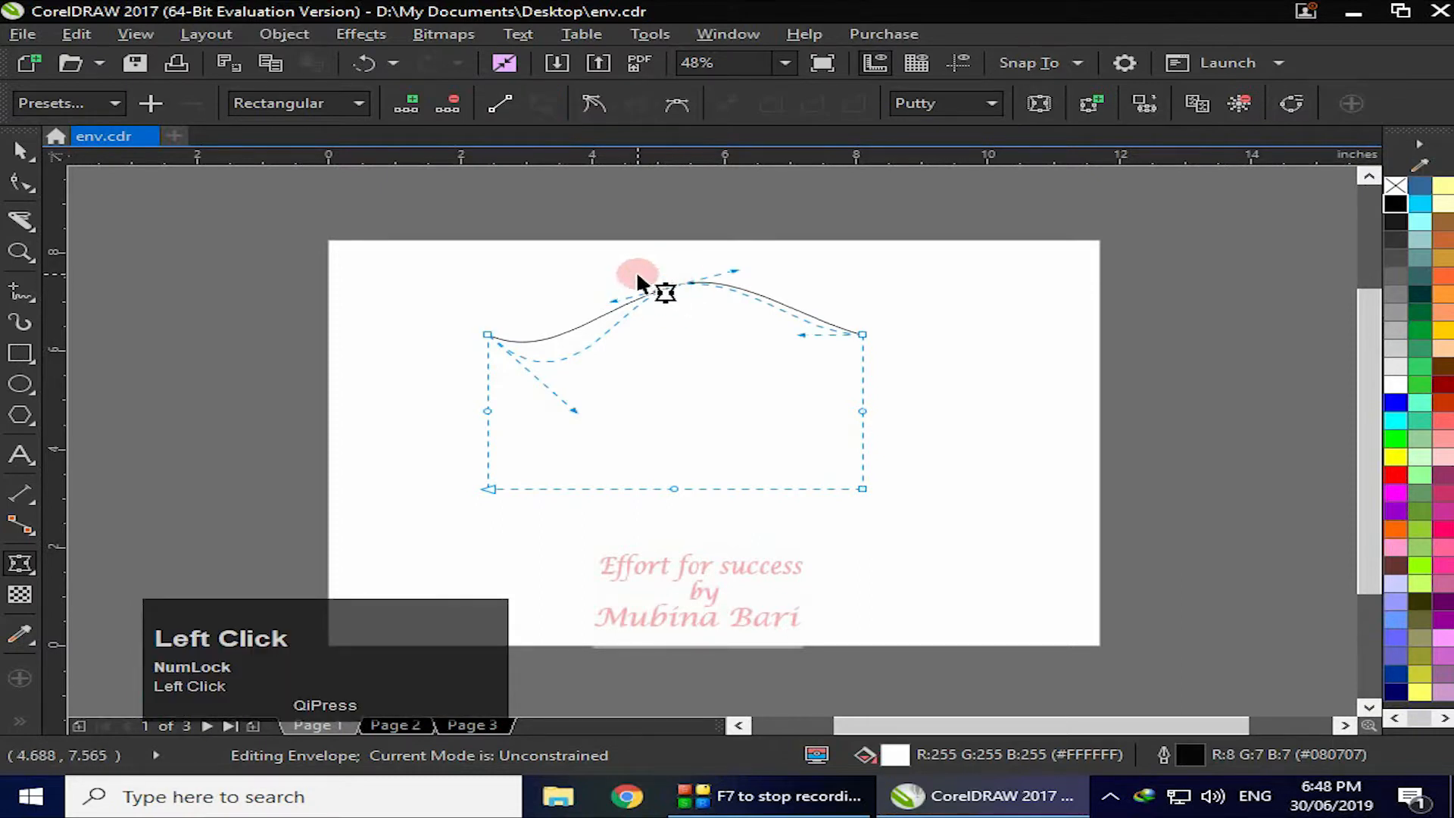
pyautogui.click(503, 99)
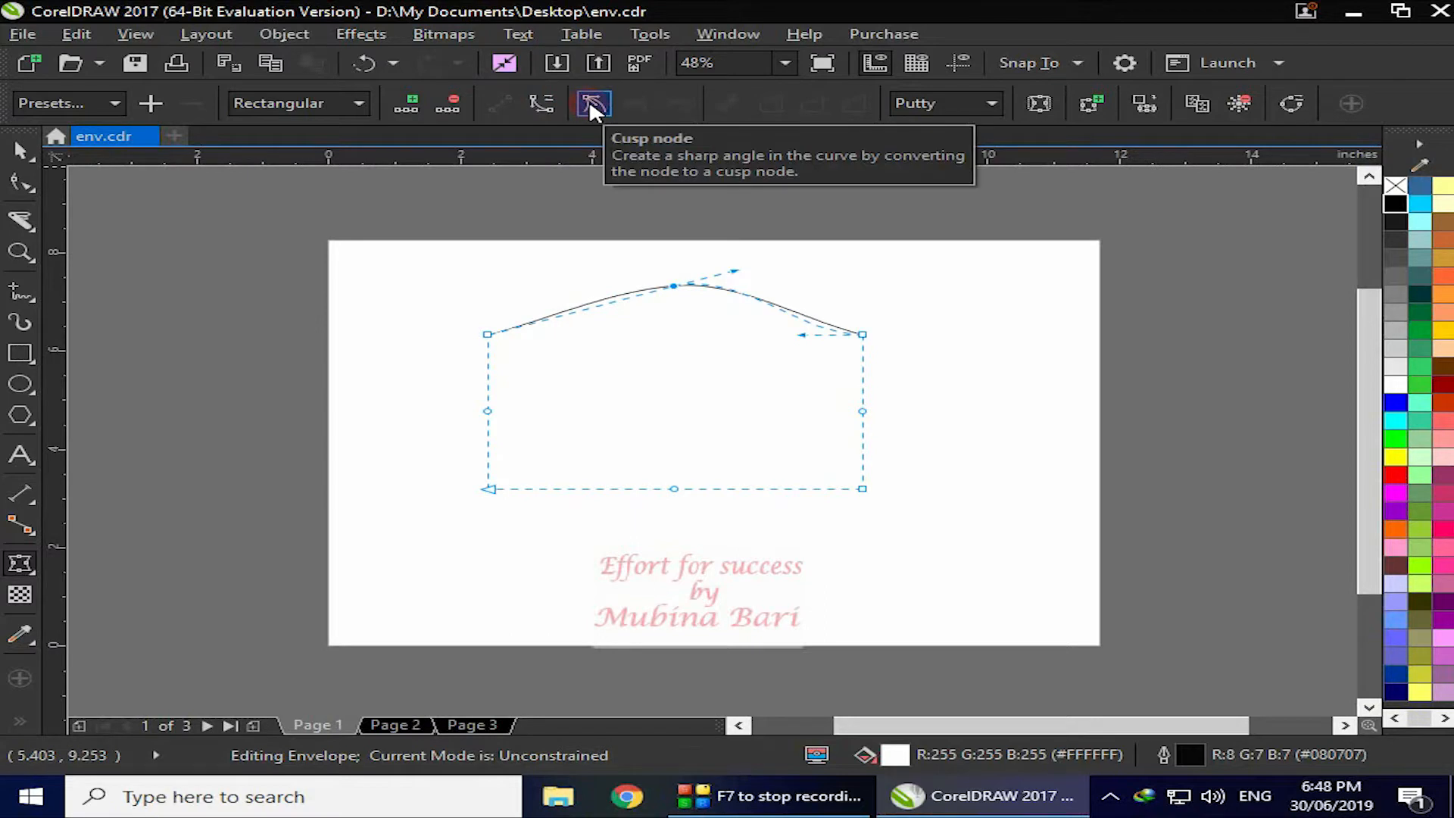
# Make the upper edge's middle envelope node a cusp node and angle its right handle upward independently of the left handle
pyautogui.hotkey('ctrl', 'z')
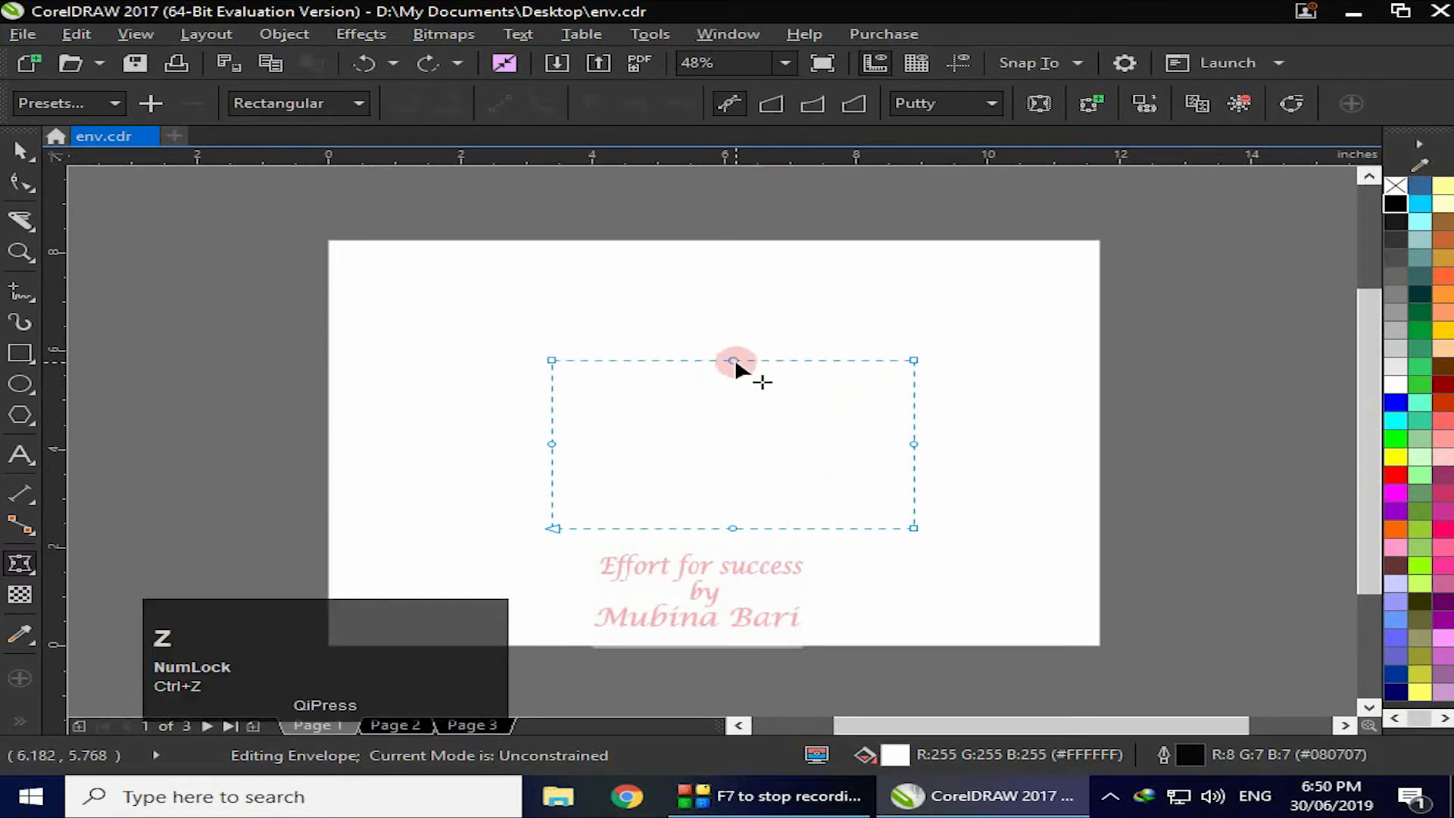
pyautogui.click(734, 361)
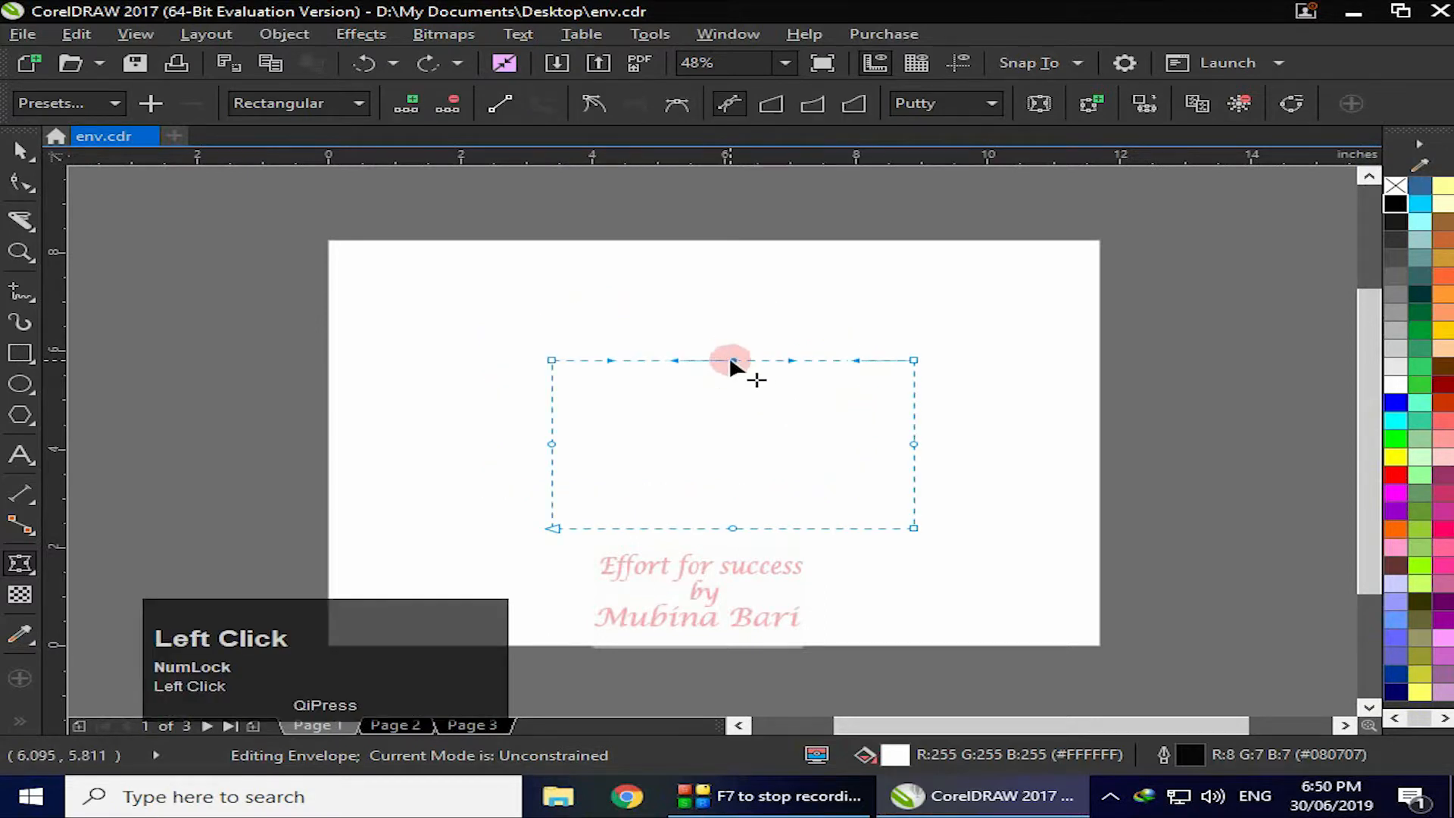
pyautogui.click(598, 103)
pyautogui.moveTo(793, 360); pyautogui.dragTo(741, 288)
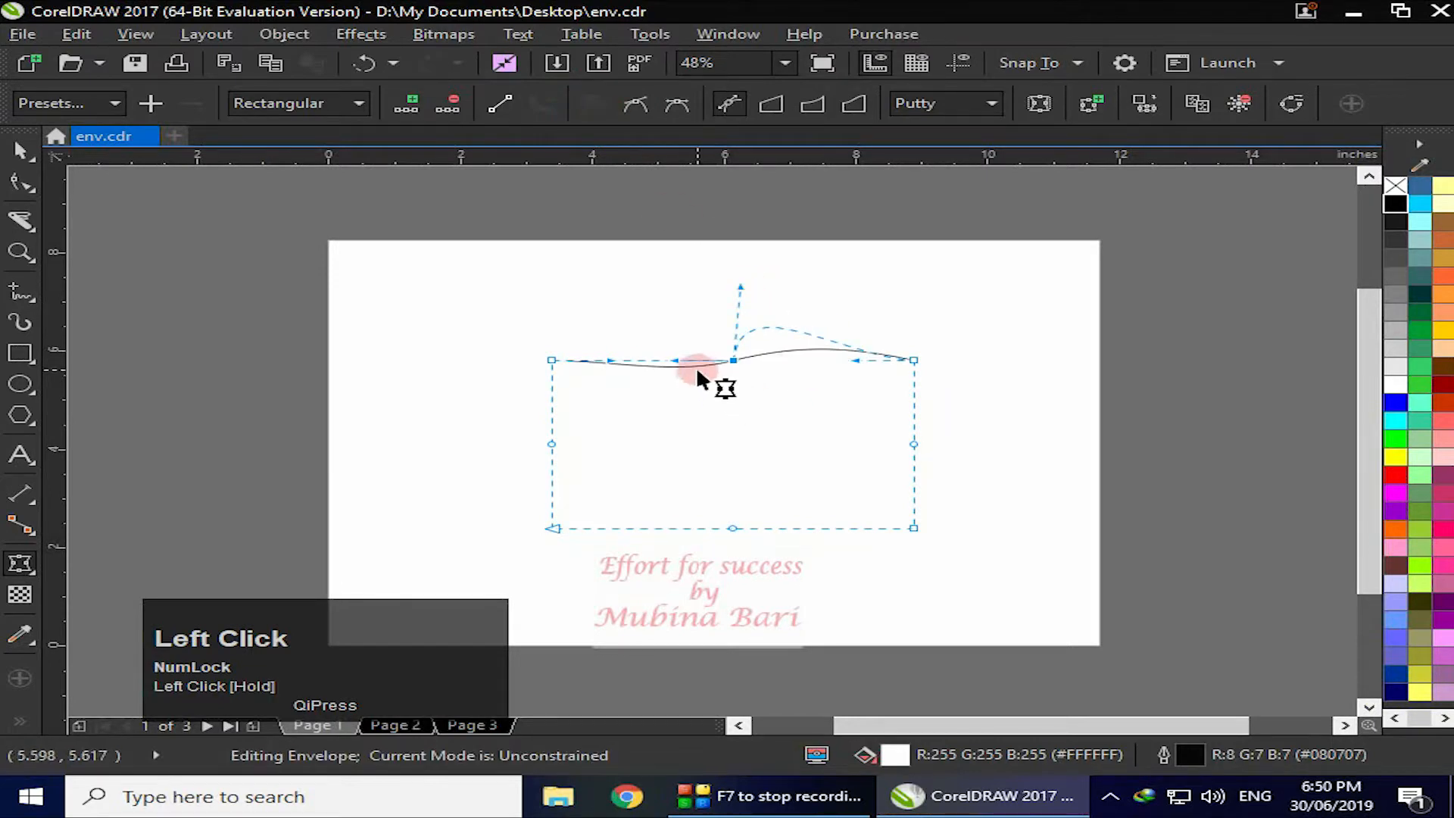
pyautogui.moveTo(741, 287); pyautogui.dragTo(835, 302)
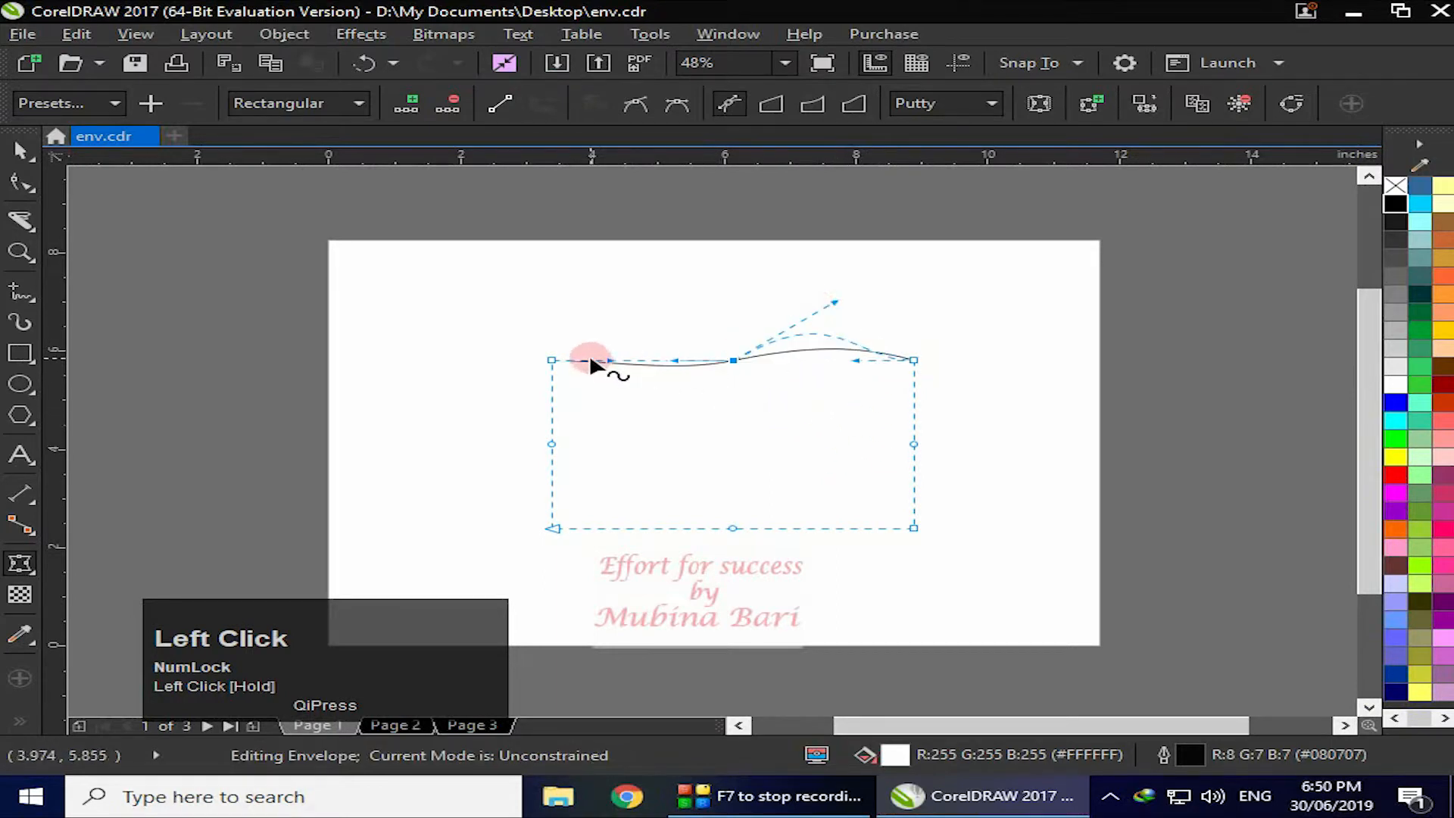
# Change the upper middle node to a smooth node and to a symmetrical node, adjusting its right handle under each type
pyautogui.click(645, 104)
pyautogui.moveTo(853, 314); pyautogui.dragTo(780, 289)
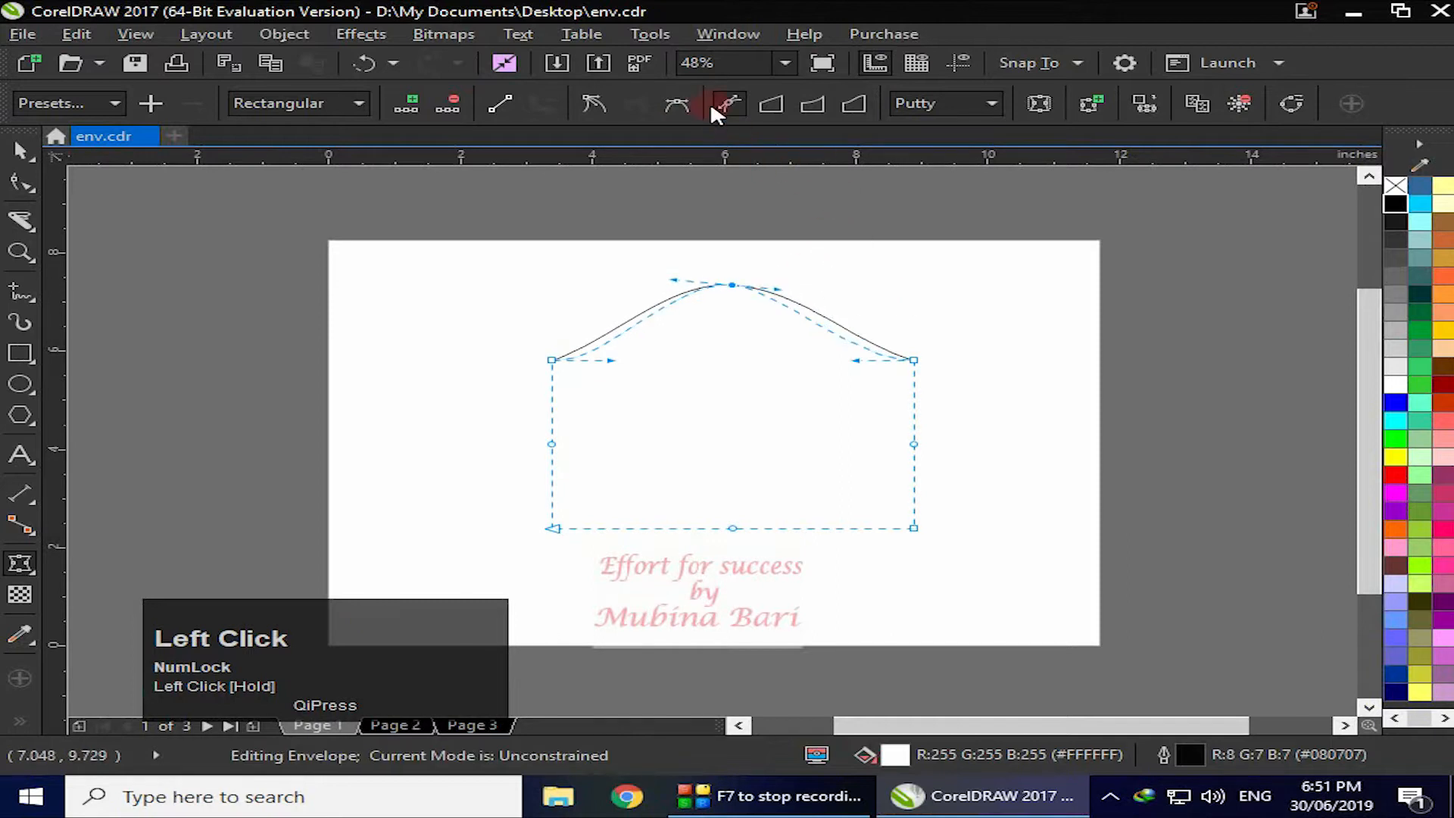
pyautogui.click(679, 103)
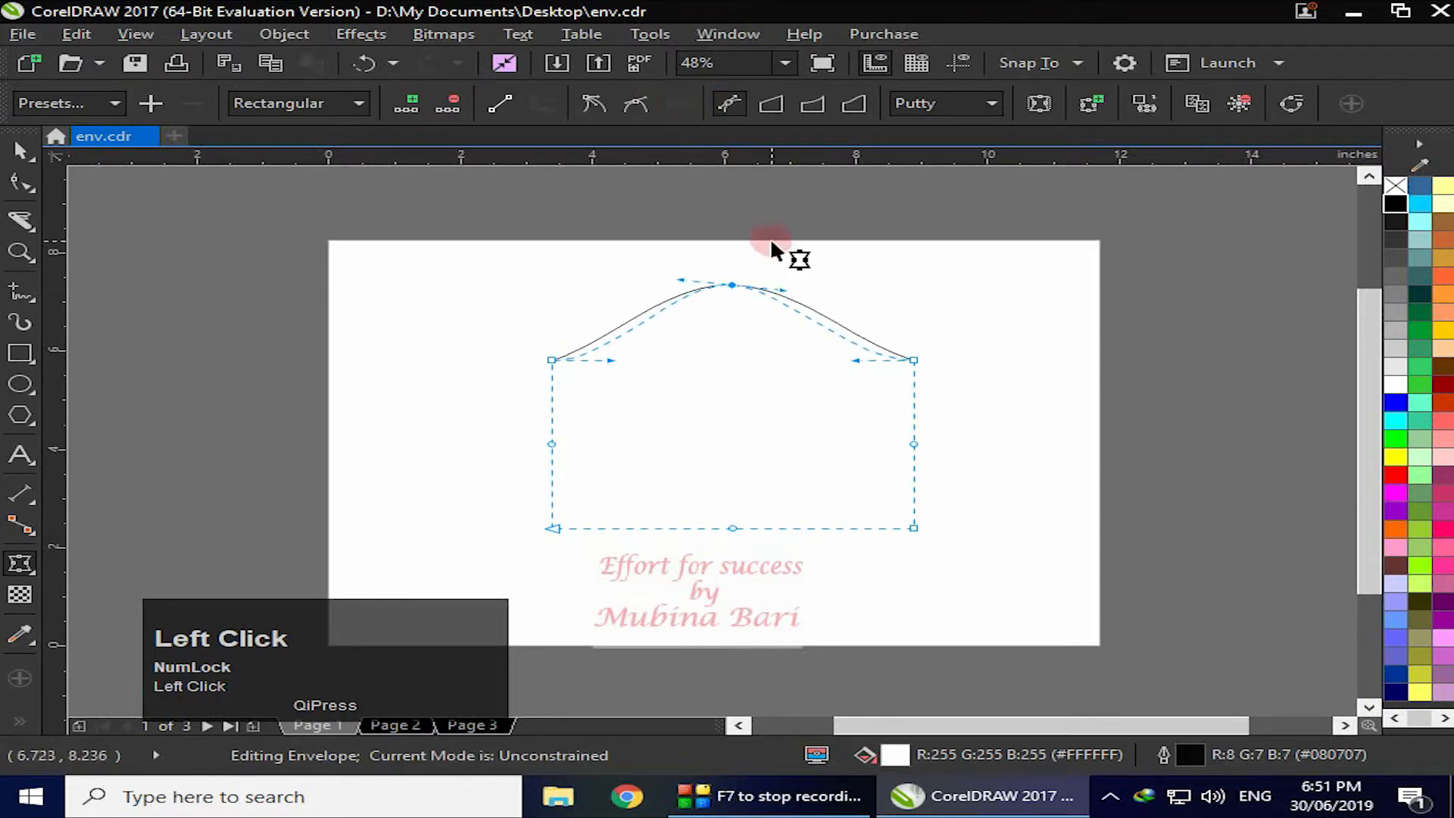
pyautogui.moveTo(781, 290); pyautogui.dragTo(859, 285)
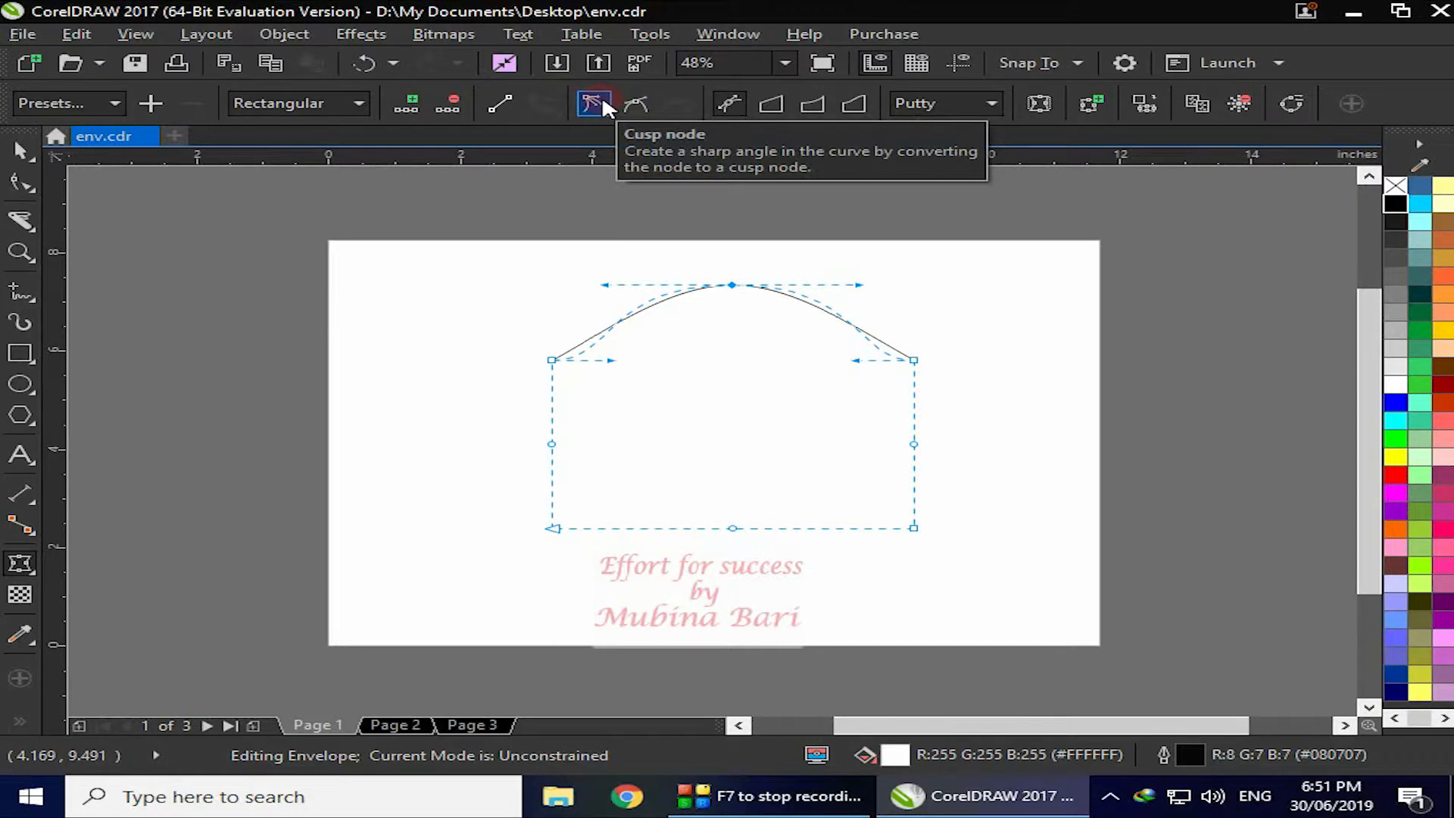
# In Unconstrained mode, pull the upper middle node's right handle outward and upward, and delete the rectangle
pyautogui.click(732, 103)
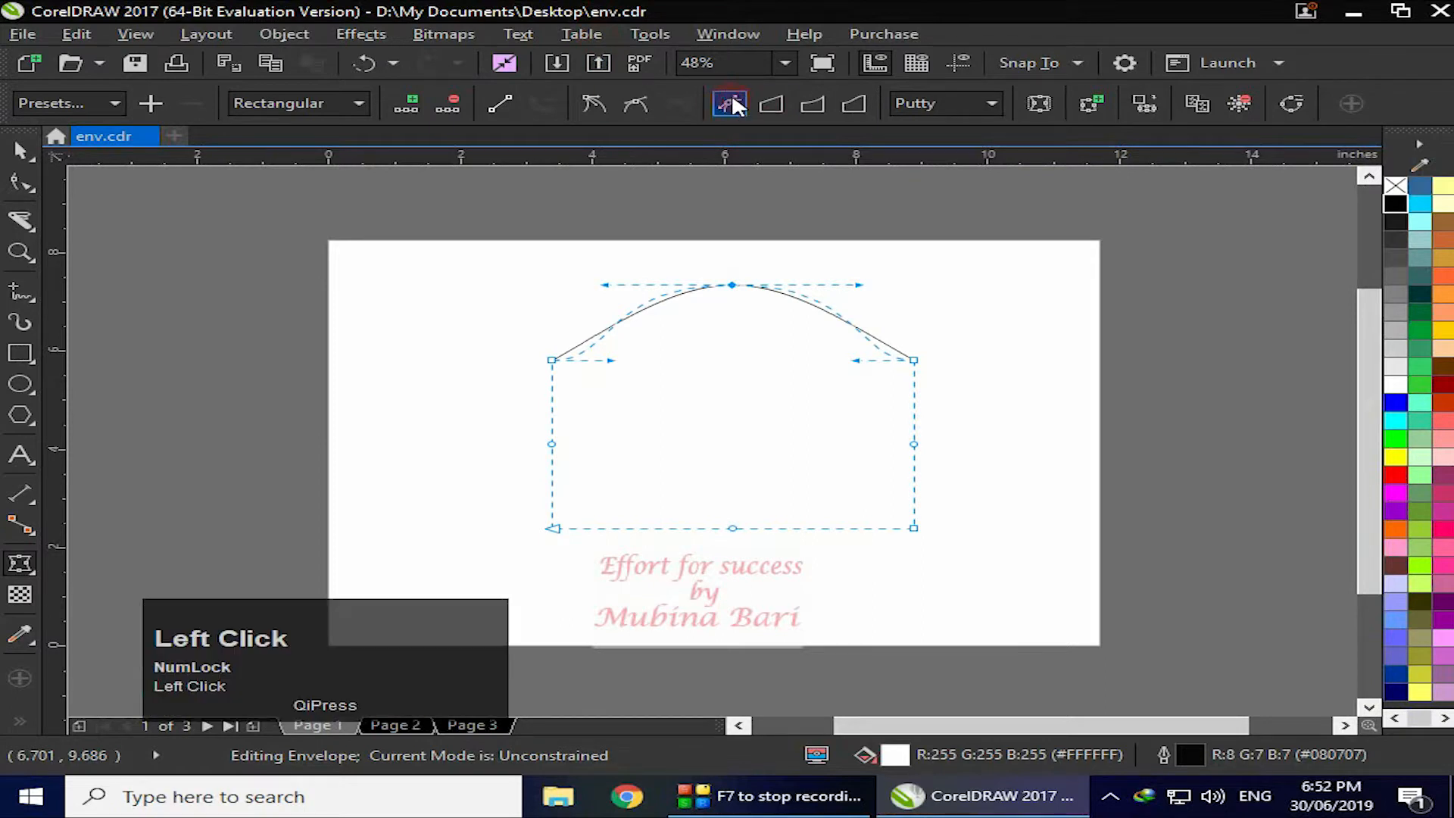
pyautogui.moveTo(859, 285); pyautogui.dragTo(930, 231)
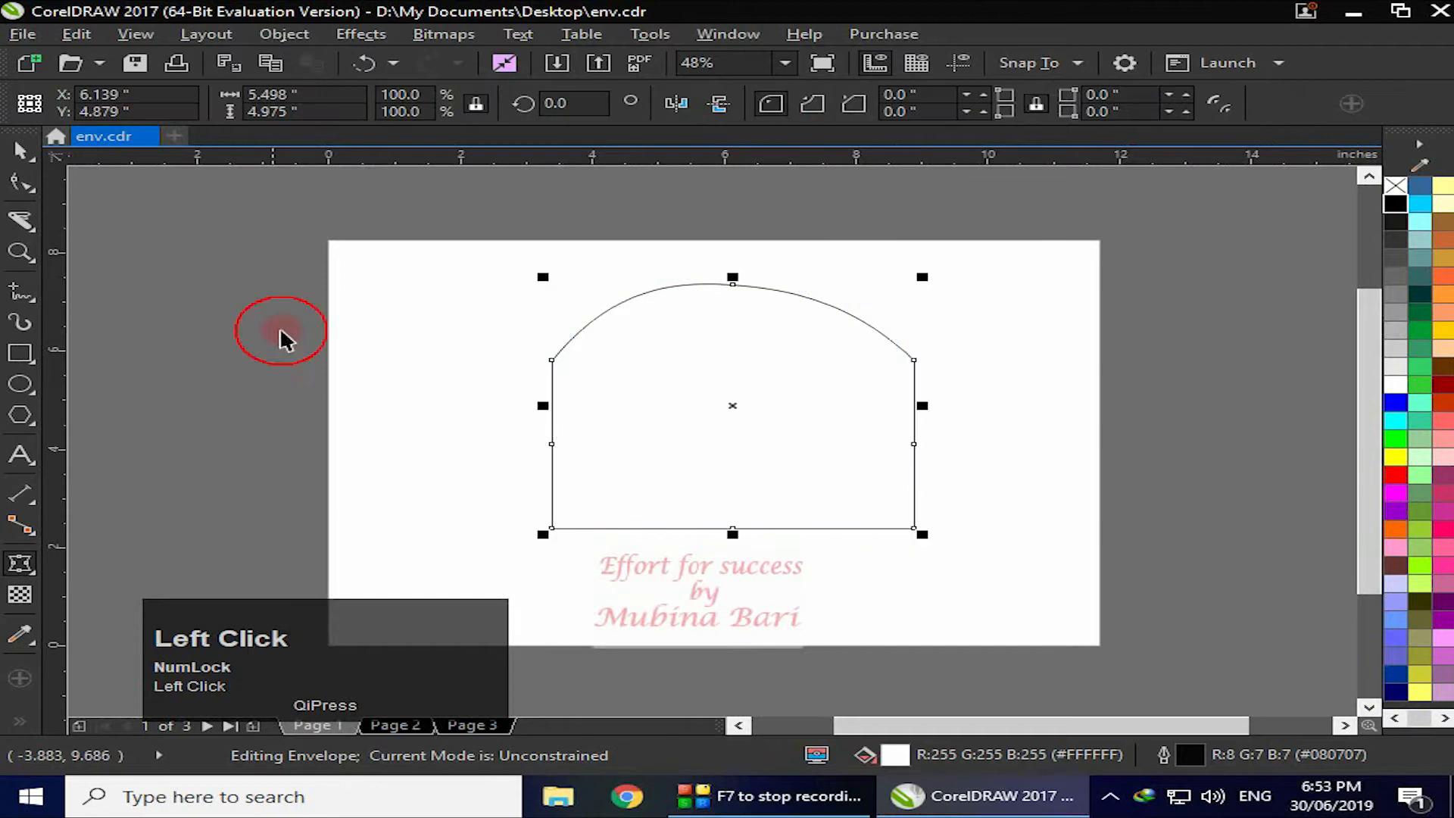
pyautogui.press('Delete')
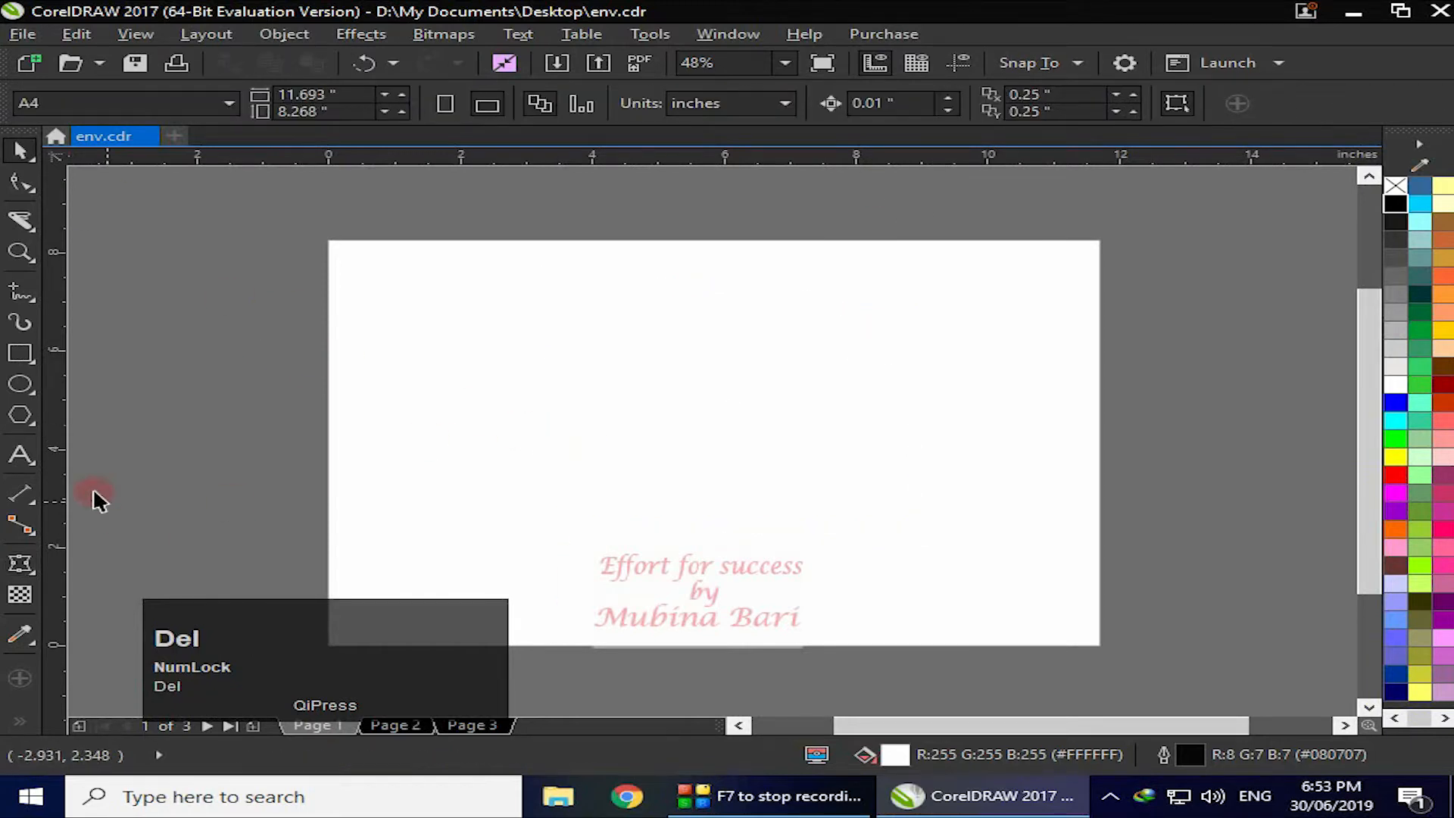
# Add the artistic text "Corel draw 2017" on the left half of the page
pyautogui.click(21, 453)
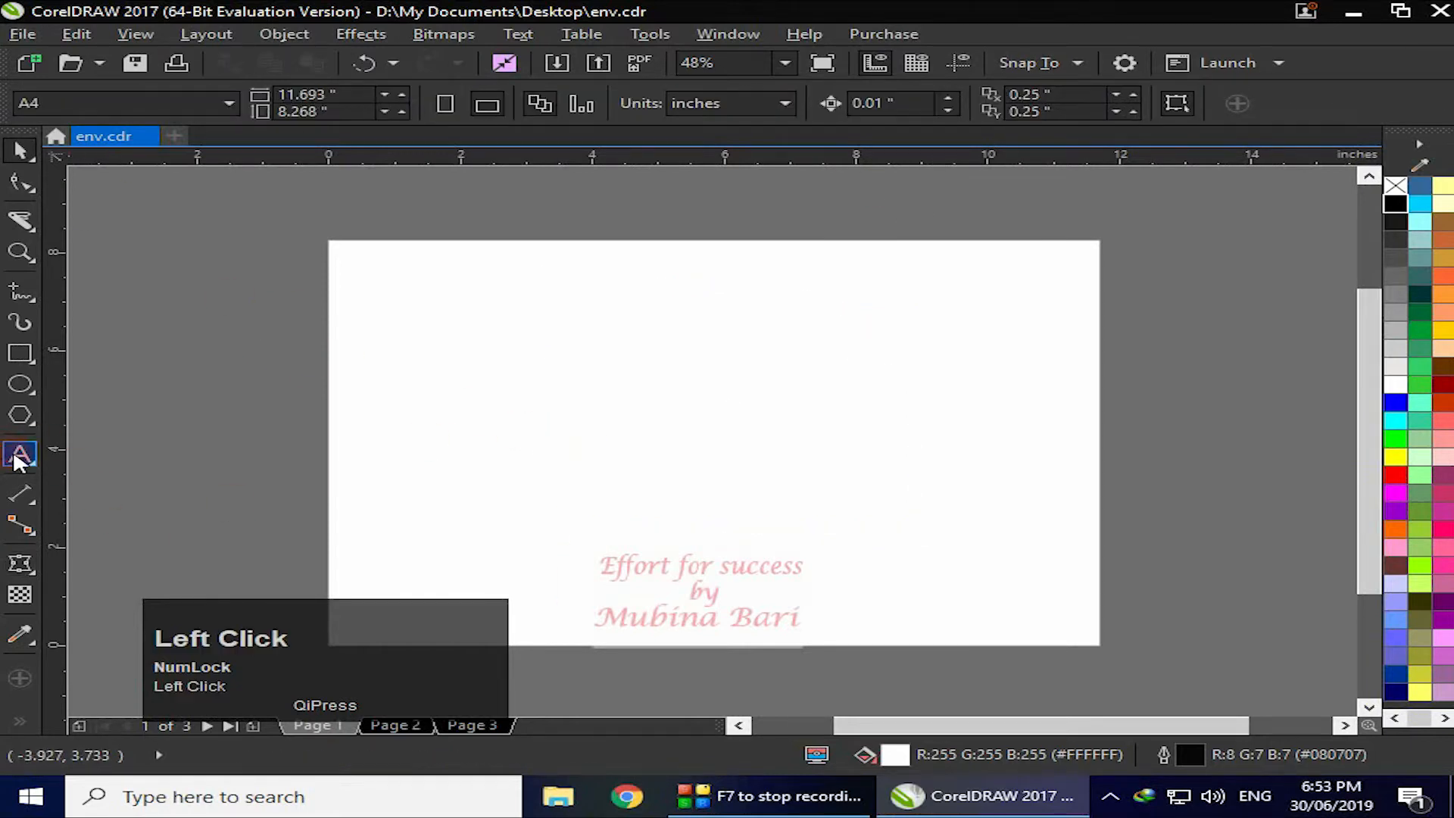
pyautogui.click(407, 412)
pyautogui.press('capslock')
pyautogui.write('C')
pyautogui.press('capslock')
pyautogui.write('orel draw 2017')
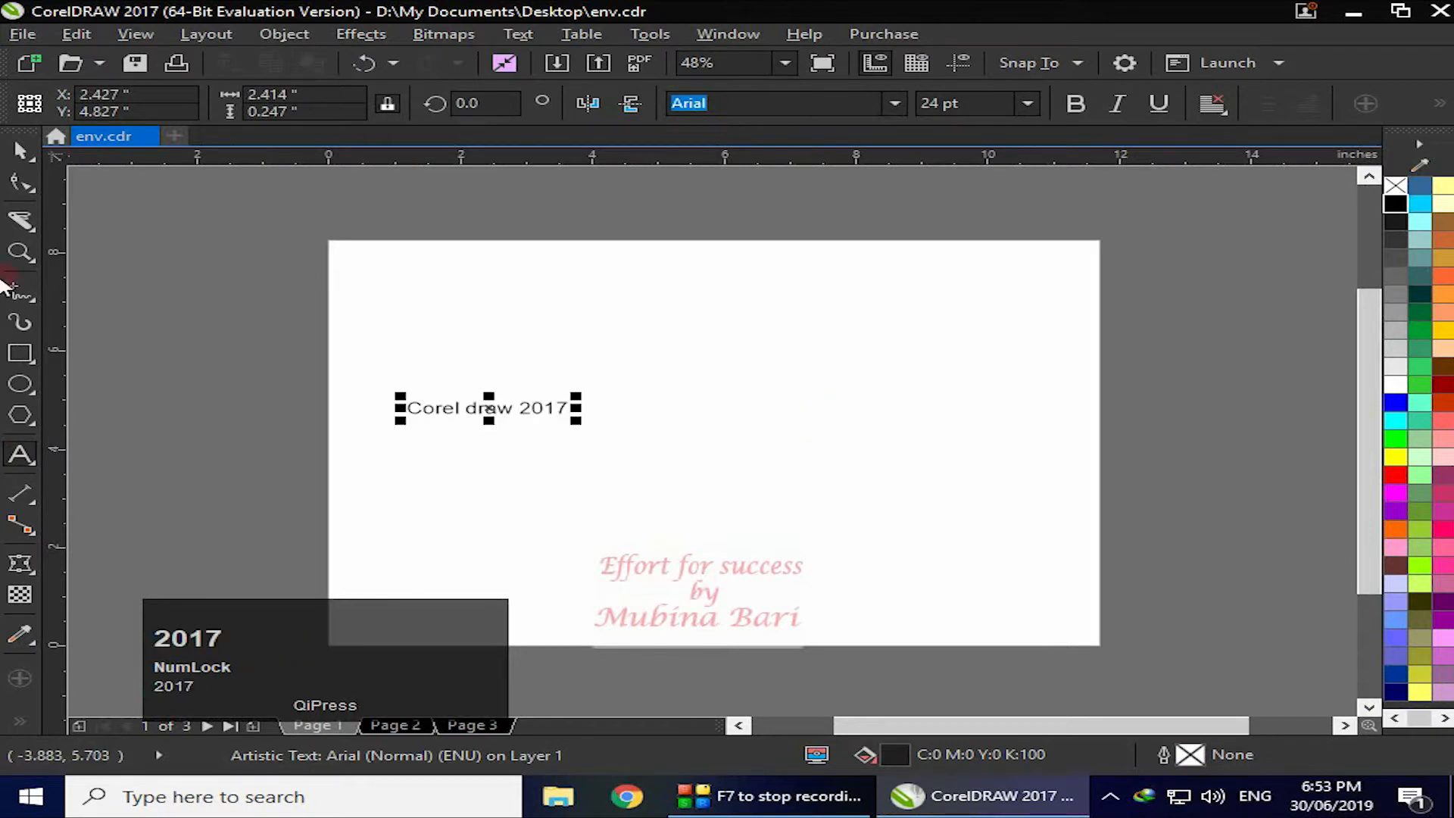
# Enlarge the "Corel draw 2017" text to about 78 pt and make it bold
pyautogui.click(21, 149)
pyautogui.moveTo(576, 419); pyautogui.dragTo(940, 498)
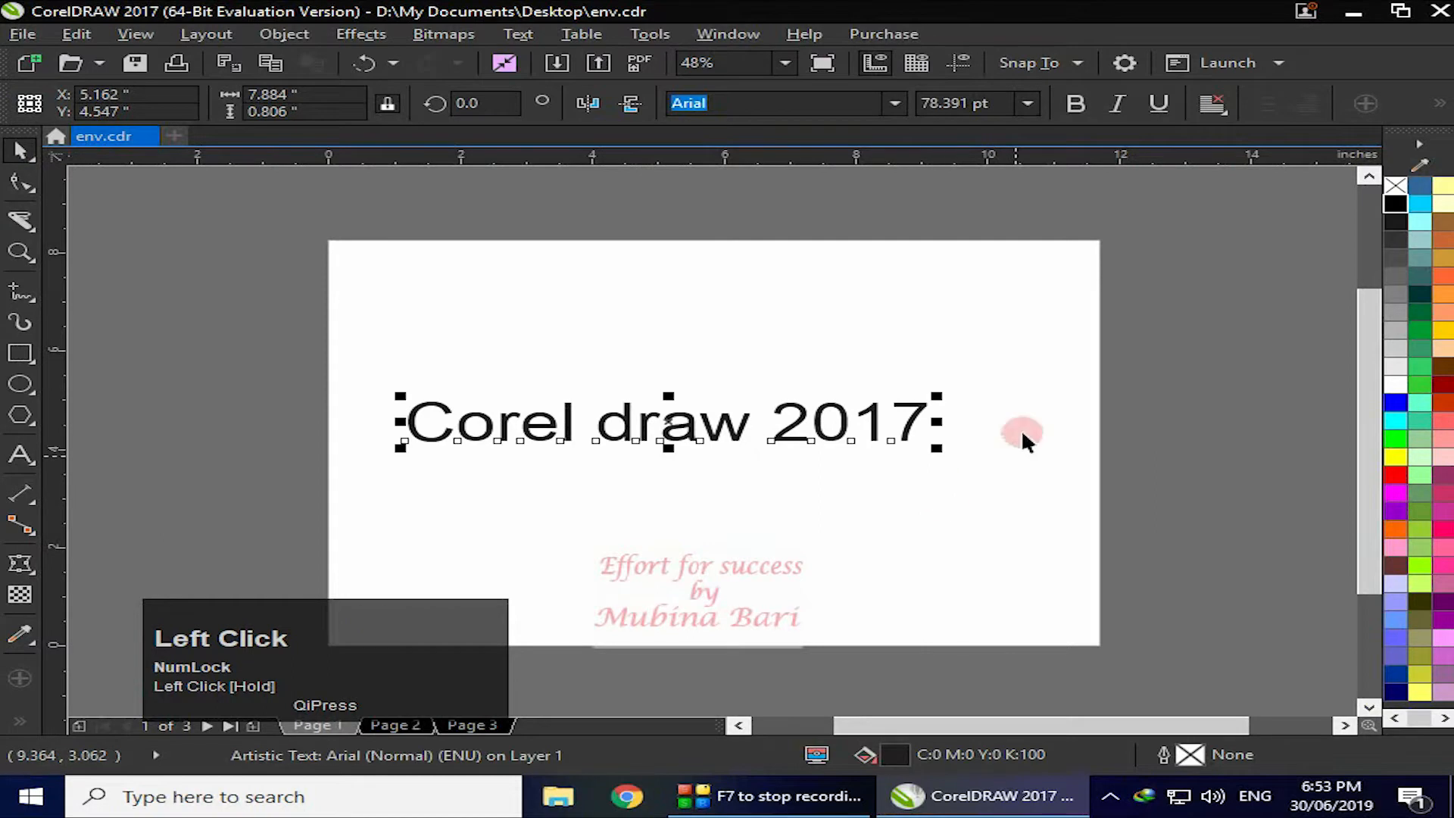
pyautogui.click(1077, 106)
pyautogui.click(597, 334)
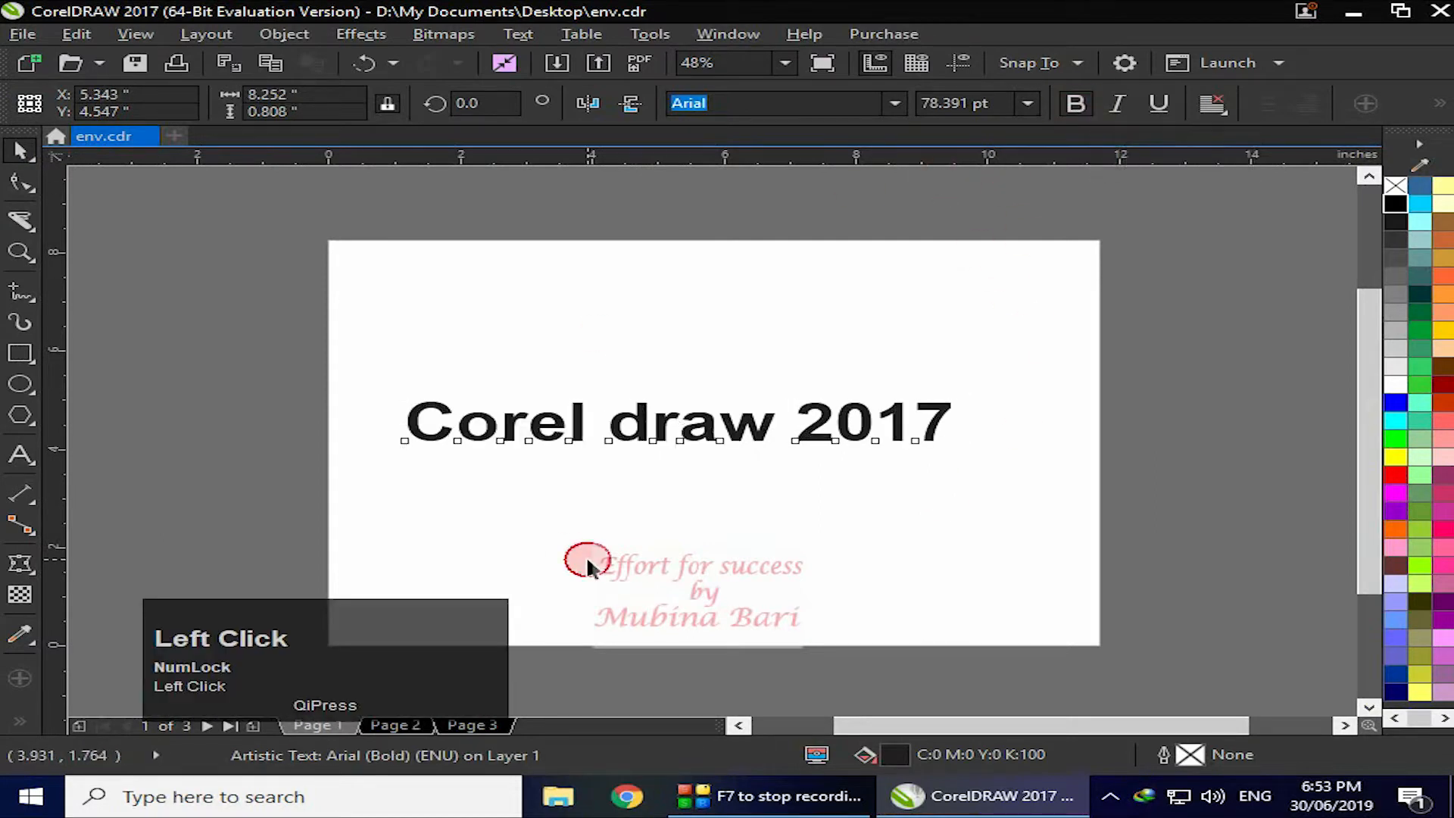
# Select the "Corel draw 2017" text and activate the Envelope tool on it
pyautogui.click(651, 436)
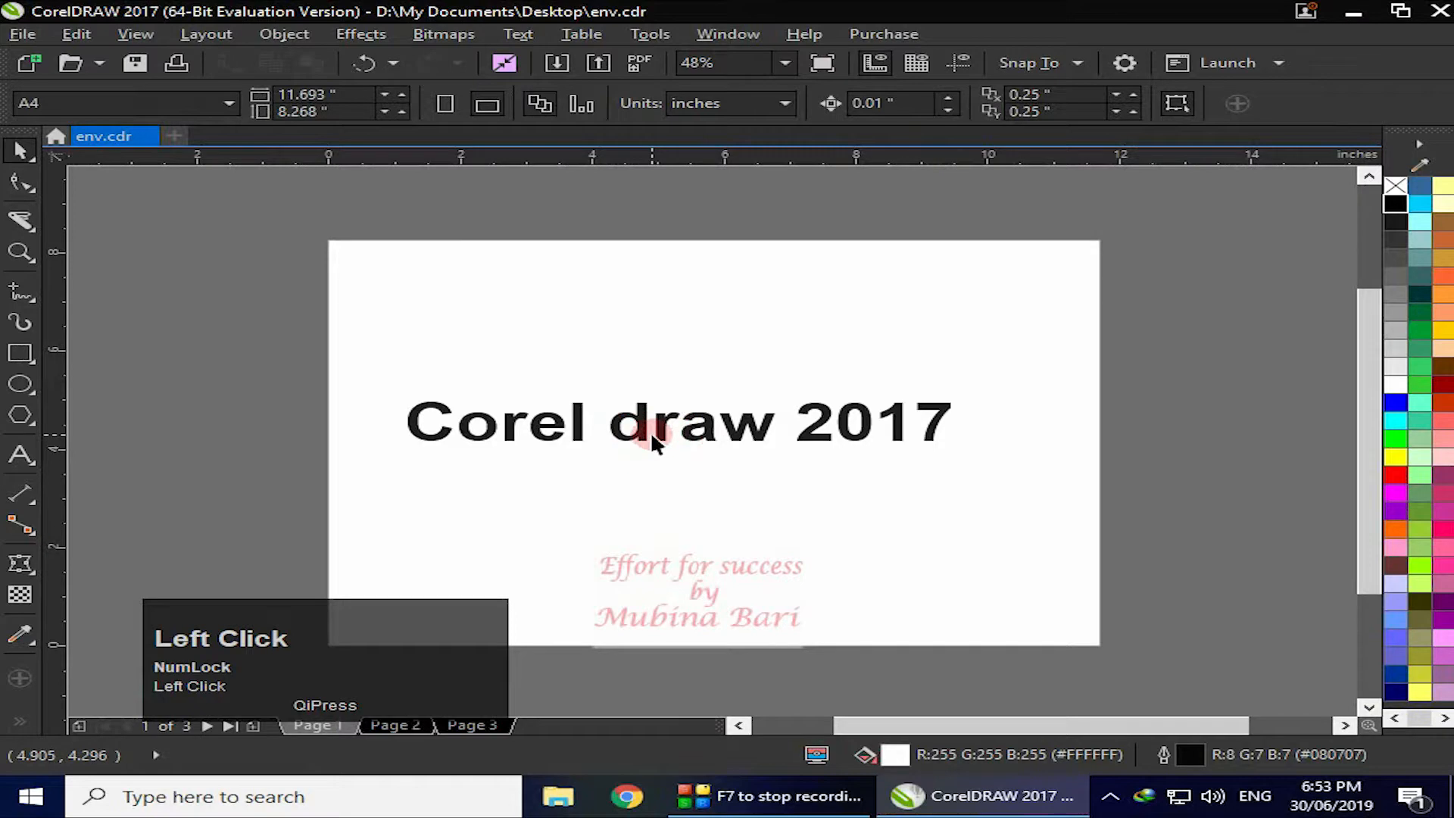
pyautogui.click(664, 424)
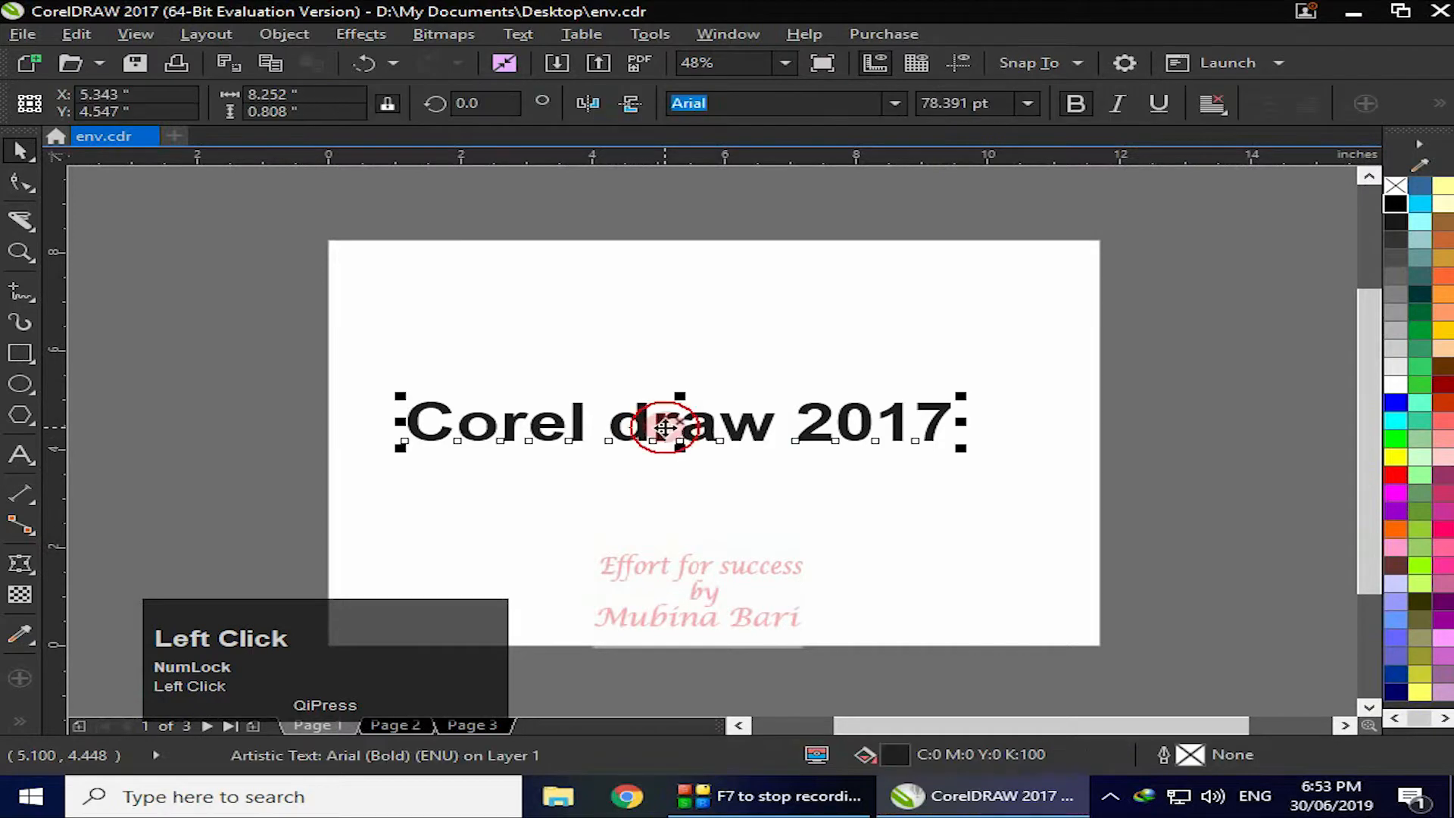
pyautogui.click(22, 567)
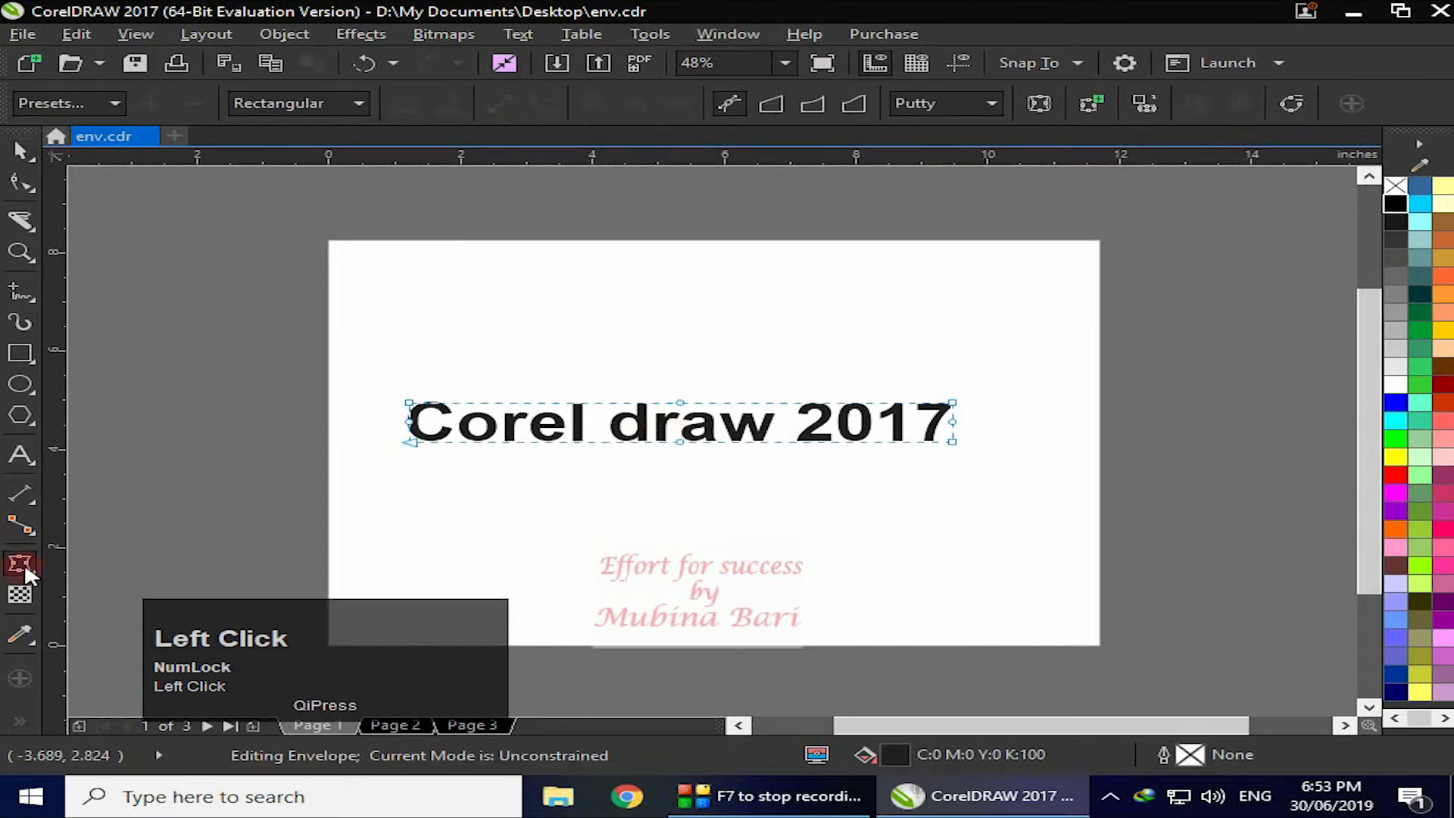
# Try Straight line mode on the text envelope by raising its upper middle node about 2.5 inches, and undo the changes
pyautogui.click(773, 106)
pyautogui.click(680, 401)
pyautogui.moveTo(674, 392); pyautogui.dragTo(683, 322)
pyautogui.moveTo(682, 298); pyautogui.dragTo(680, 296)
pyautogui.click(463, 381)
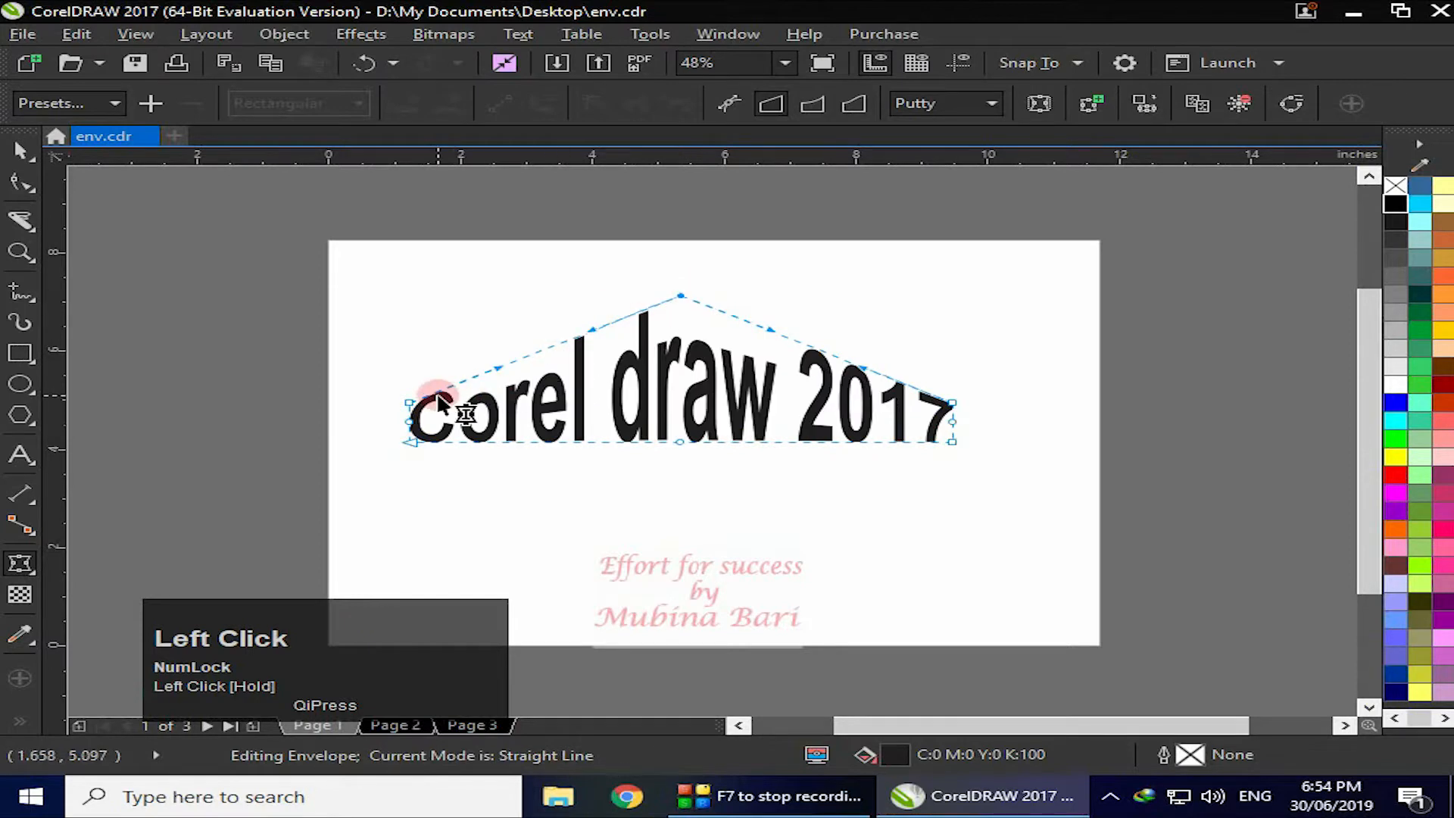
pyautogui.moveTo(681, 295); pyautogui.dragTo(681, 277)
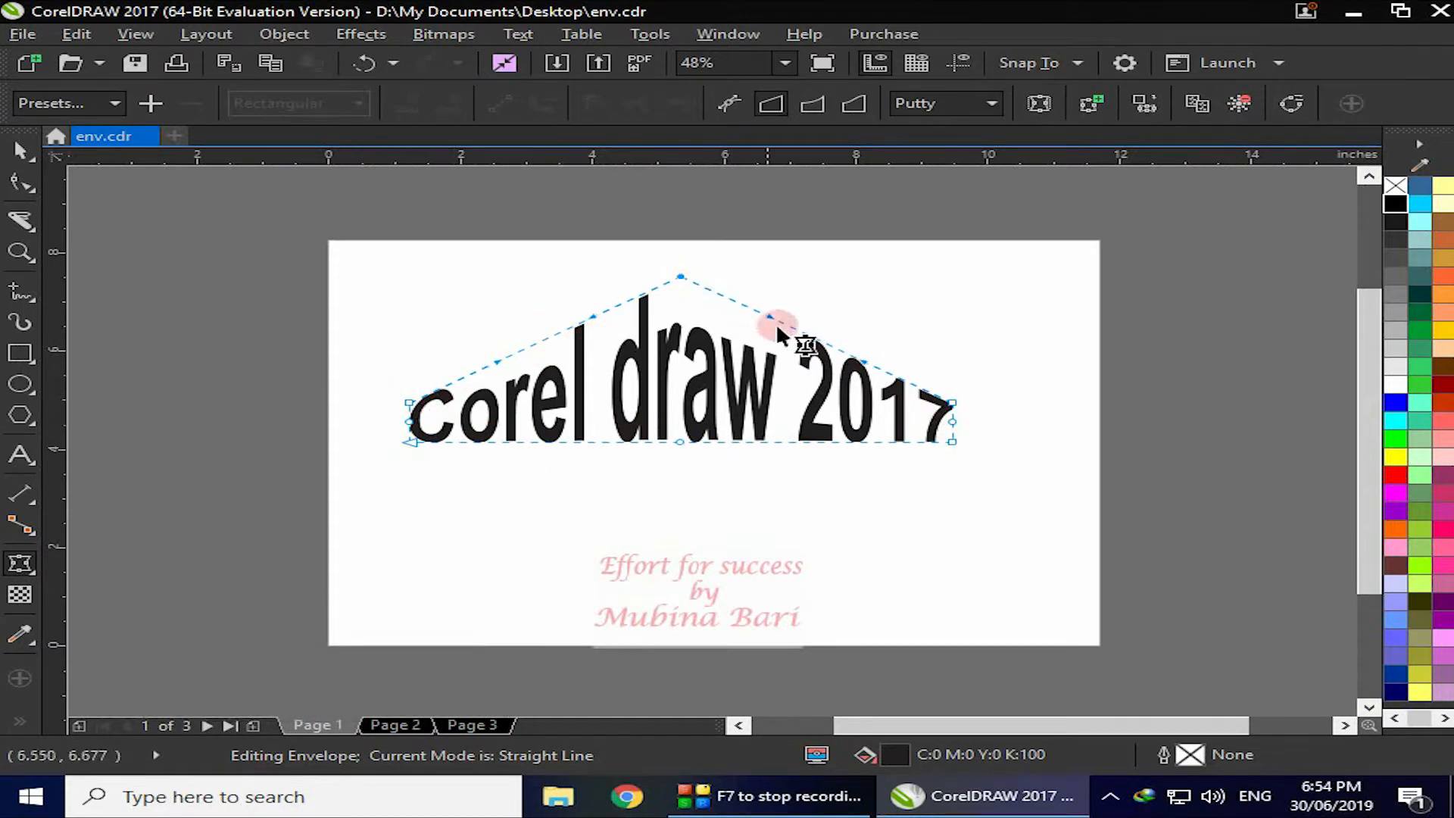
pyautogui.hotkey('ctrl', 'z')
pyautogui.hotkey('ctrl', 'z')
pyautogui.hotkey('ctrl', 'z')
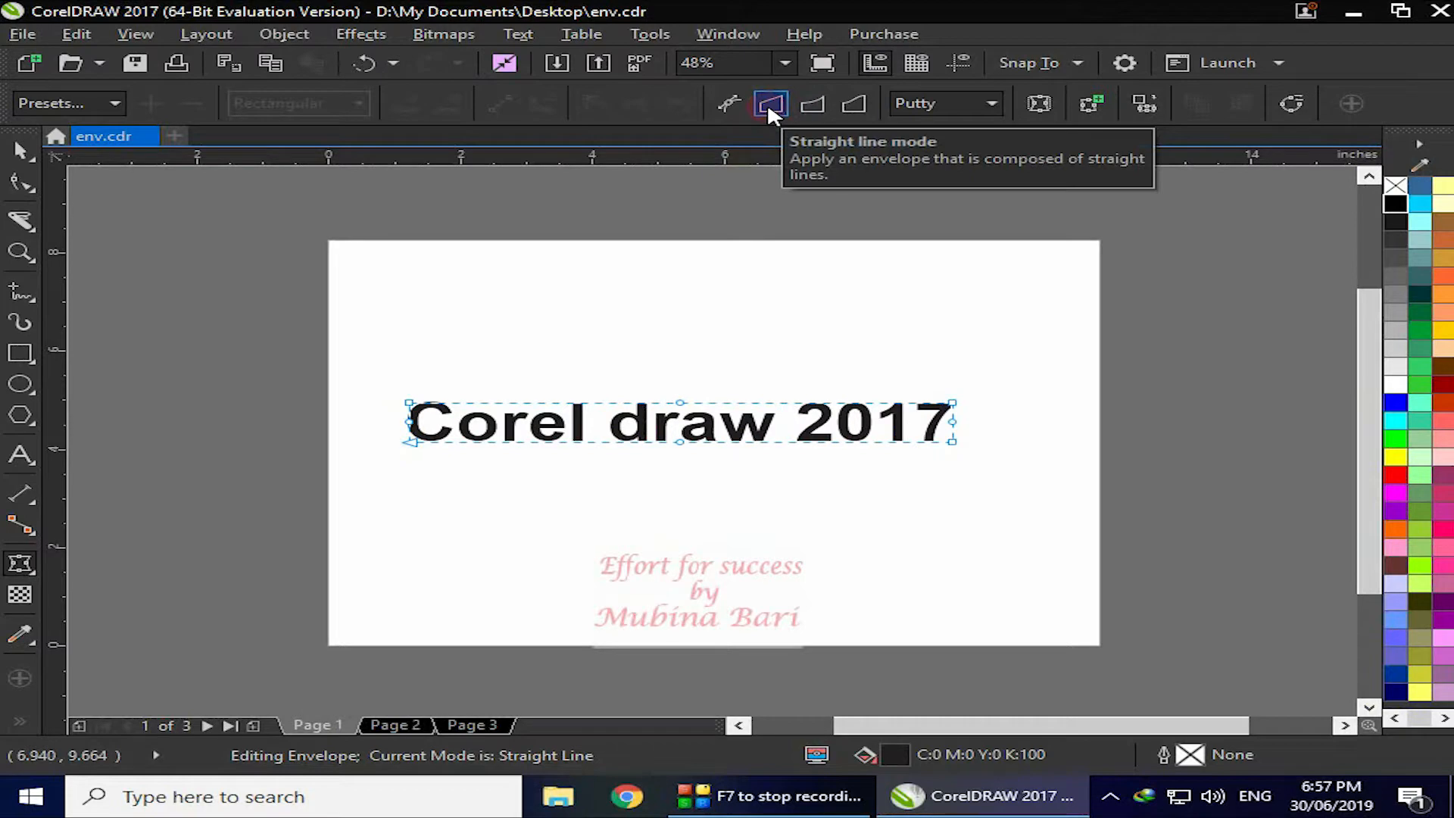
# In Straight line mode, try raising the upper middle node about 2 inches with the lower node mirroring it downward, and undo it
pyautogui.click(766, 103)
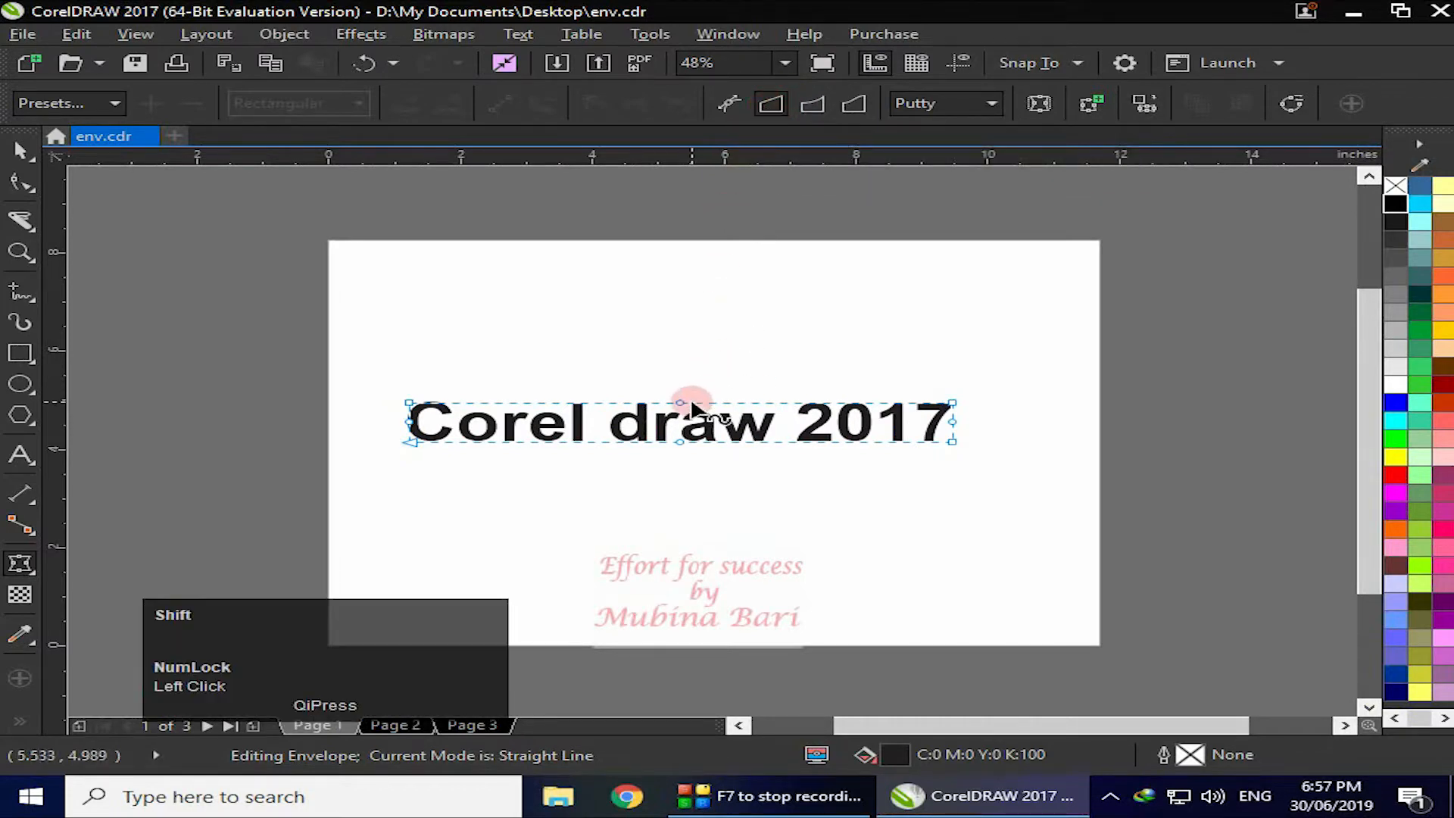
pyautogui.moveTo(679, 400); pyautogui.dragTo(685, 305)
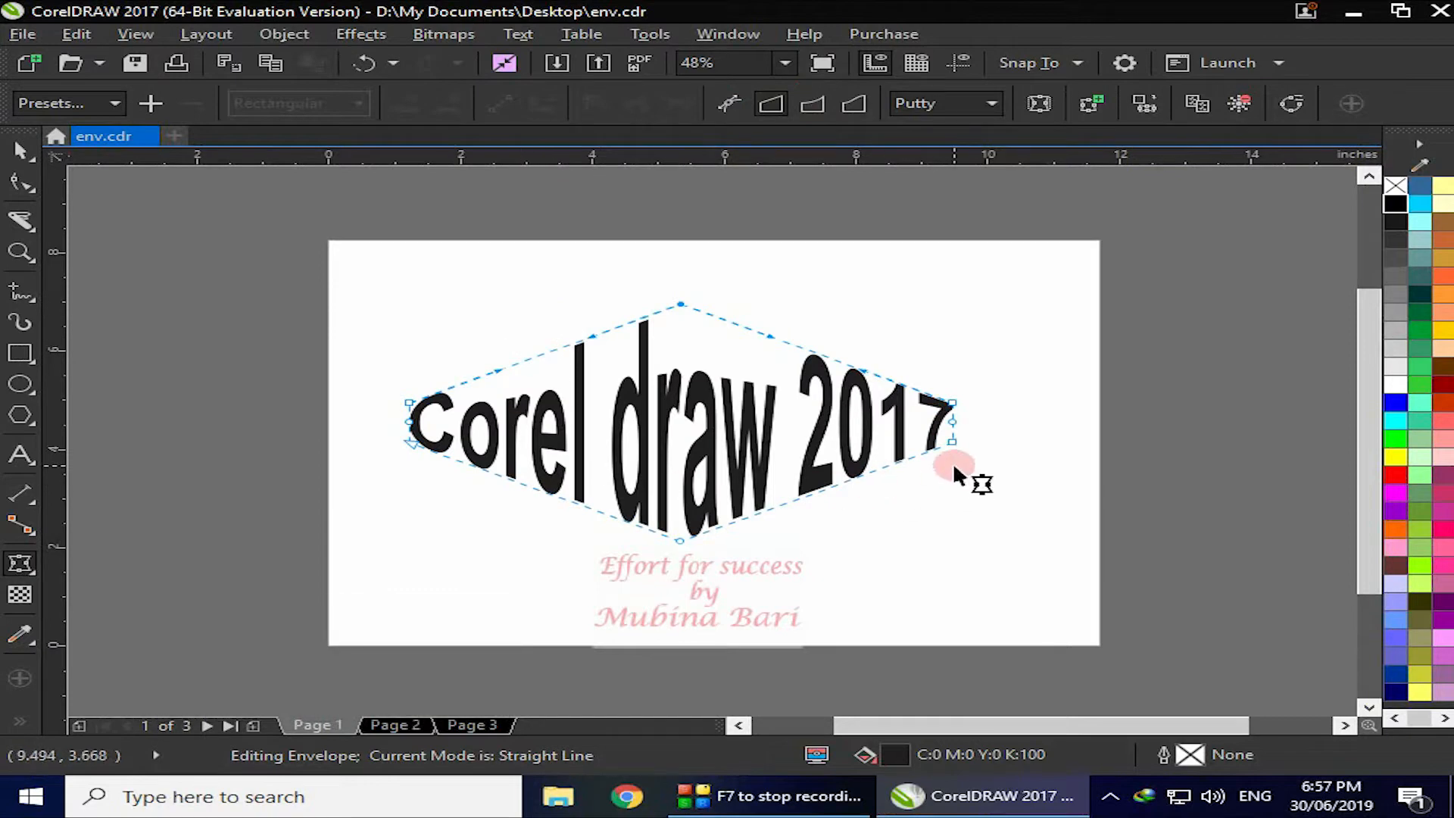
pyautogui.hotkey('ctrl', 'z')
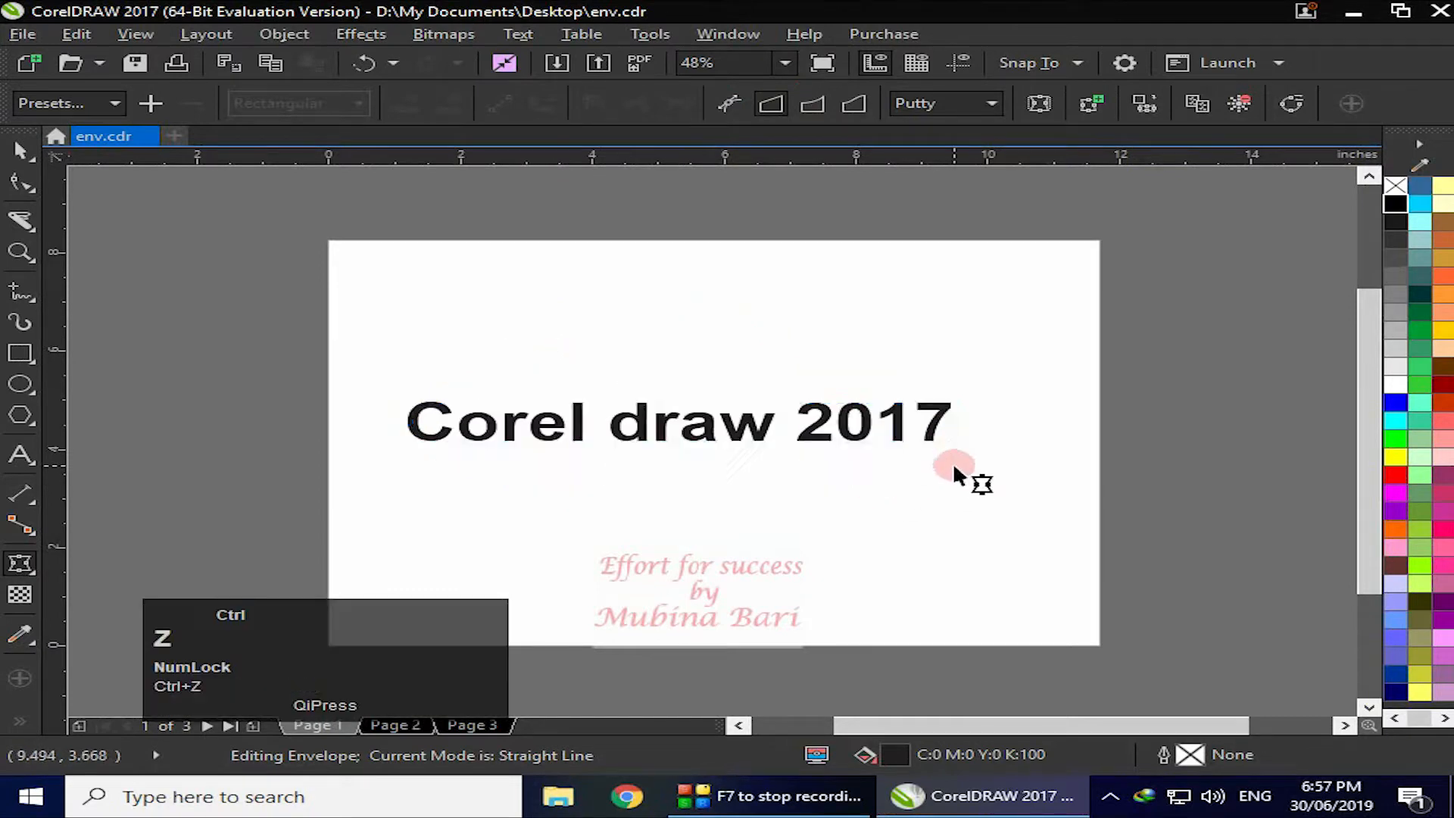
# In Straight line mode, try raising the upper and lower middle nodes together about 1.7 inches, and undo it
pyautogui.click(773, 104)
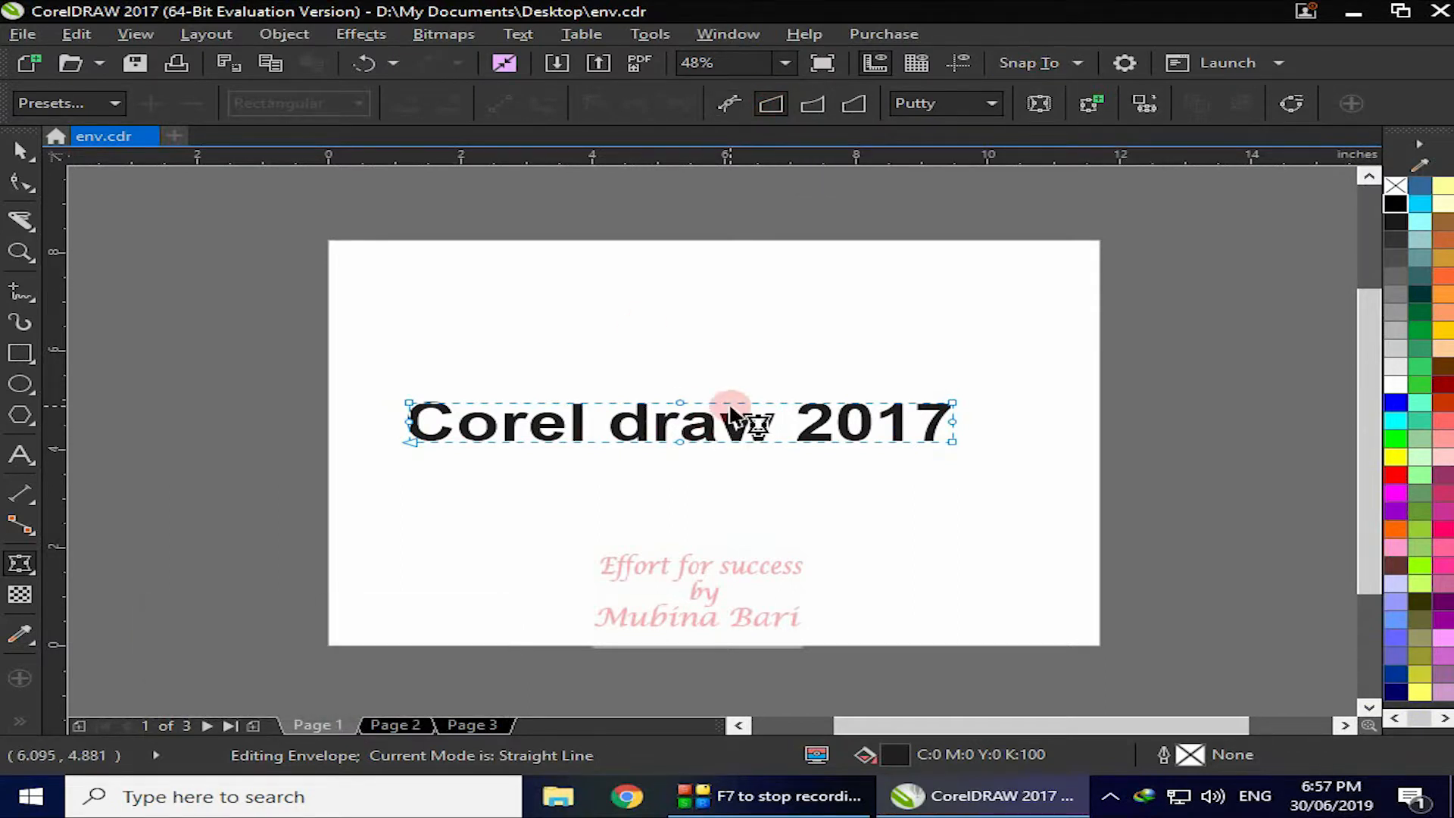
pyautogui.moveTo(680, 403); pyautogui.dragTo(696, 319)
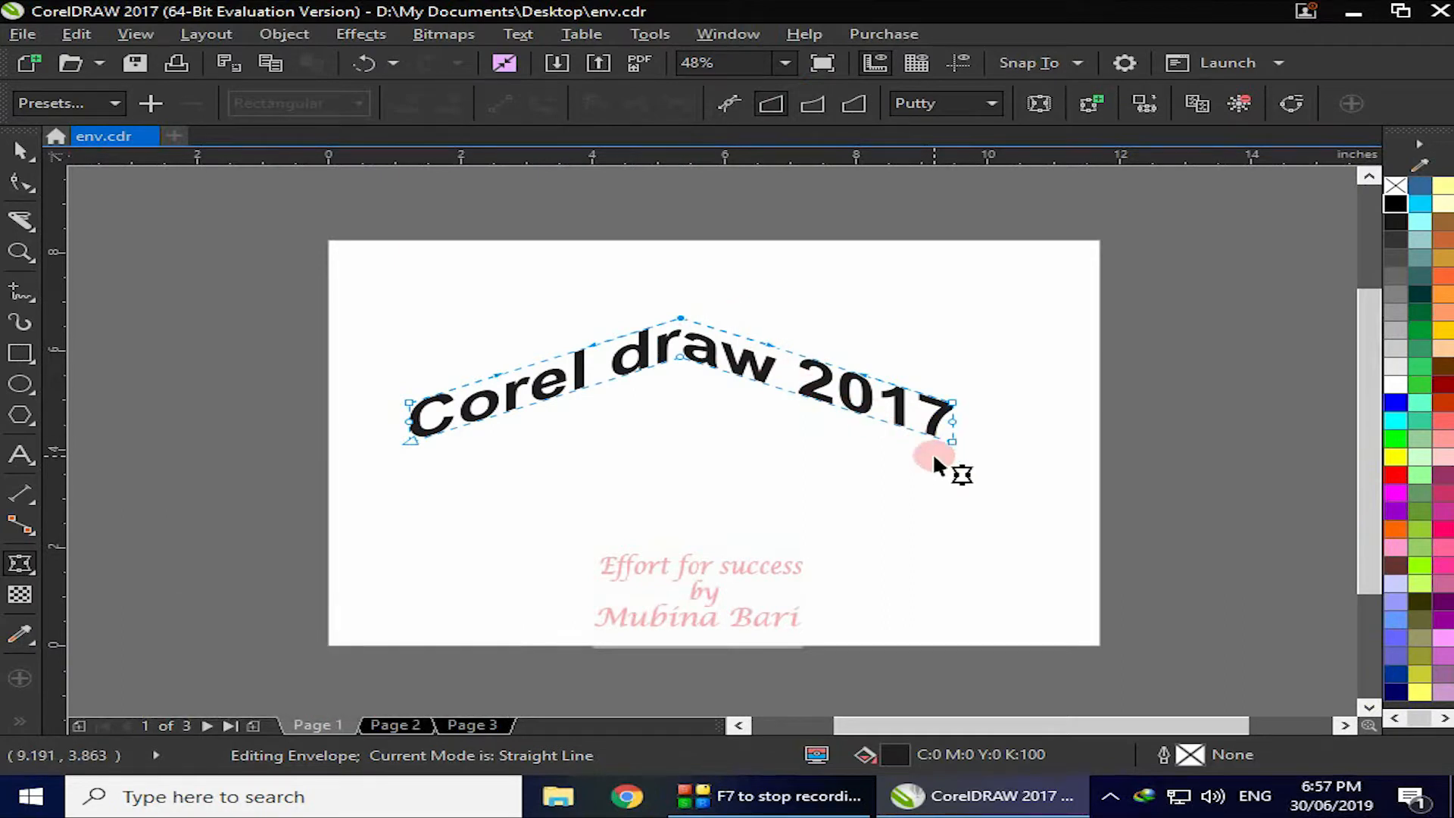
pyautogui.hotkey('ctrl', 'z')
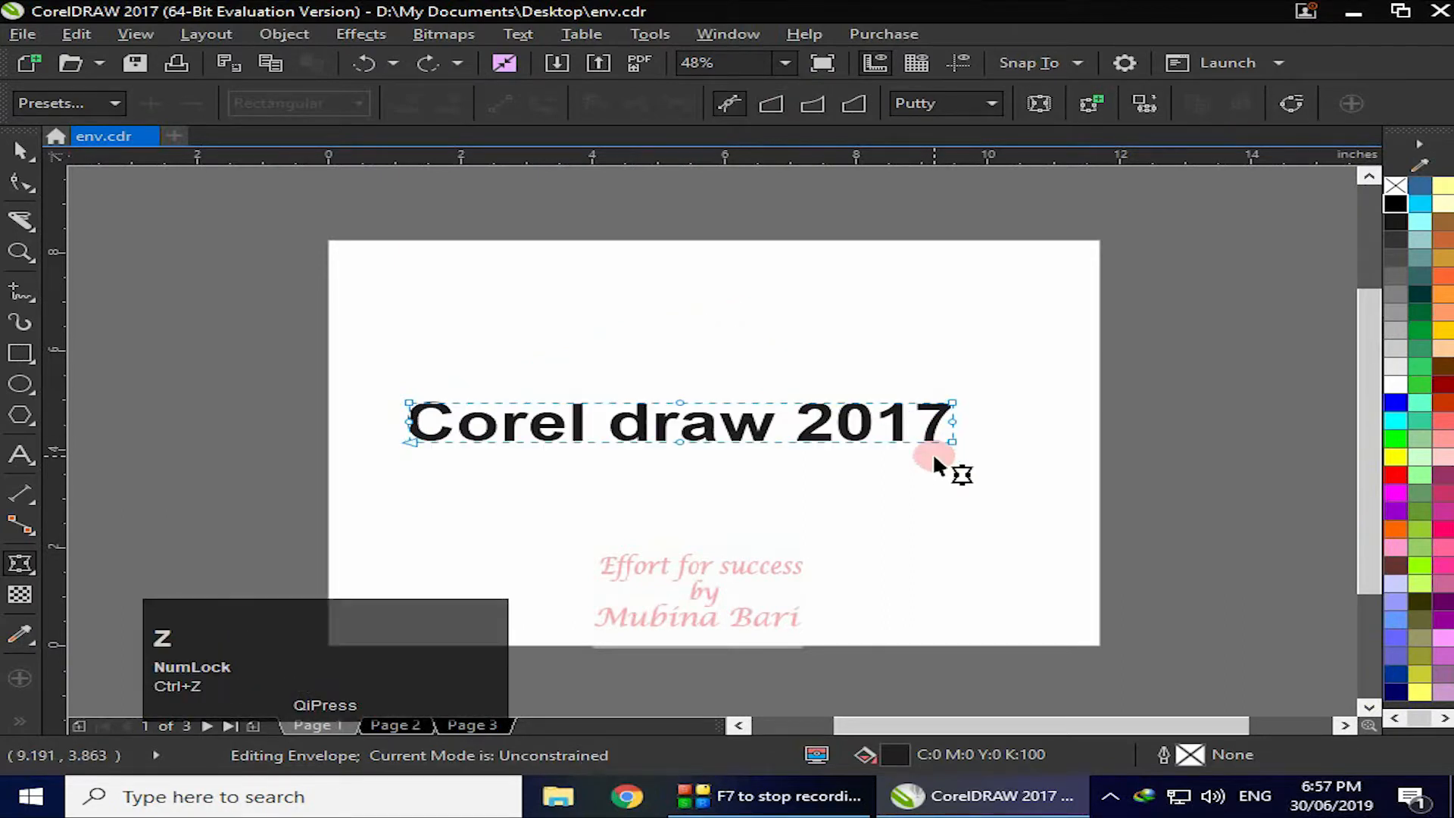
# Try Single arc mode on the text envelope by raising its upper middle node about 2 inches, and undo it
pyautogui.click(807, 103)
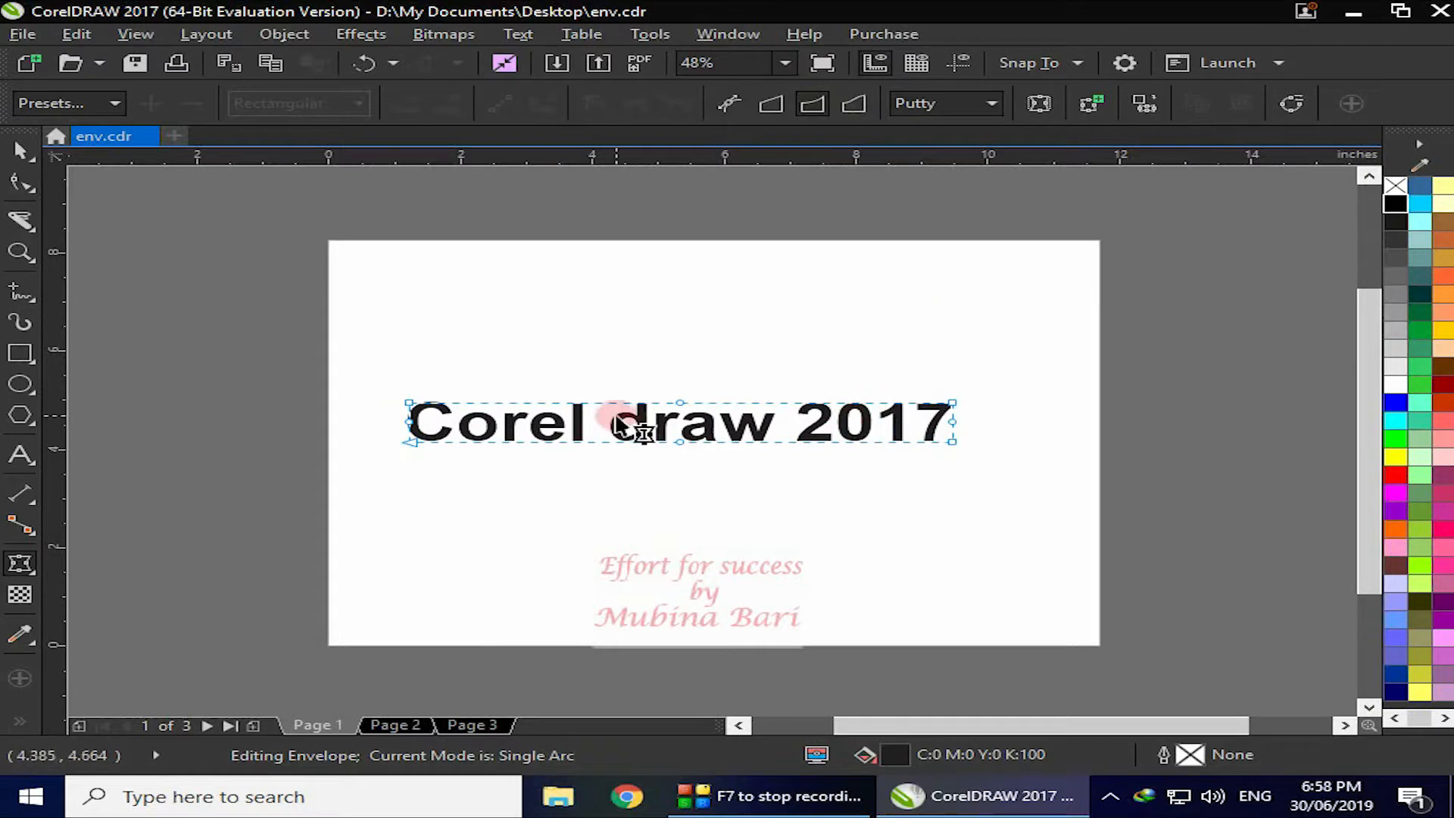
pyautogui.moveTo(679, 404); pyautogui.dragTo(689, 290)
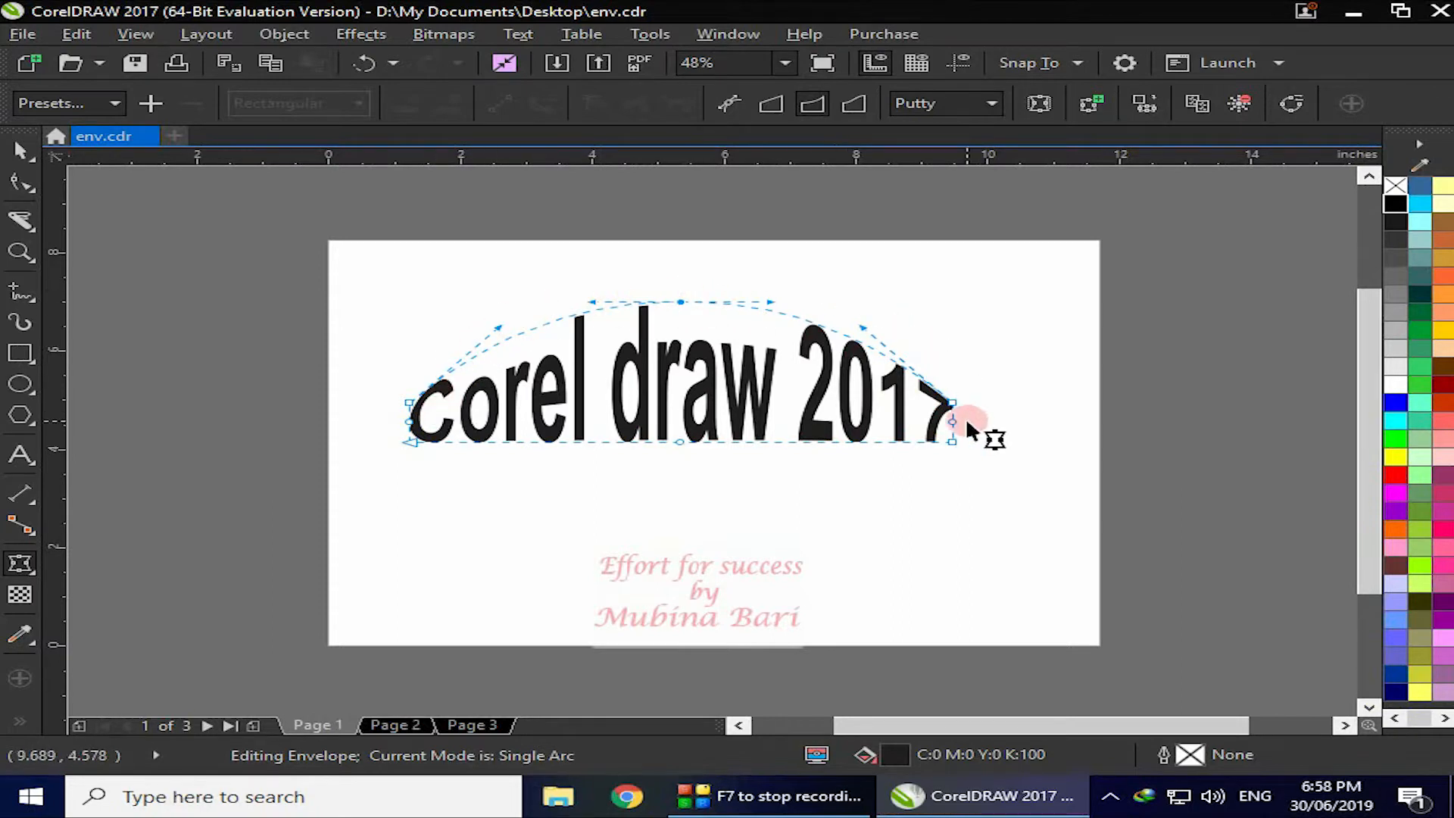
pyautogui.hotkey('ctrl', 'z')
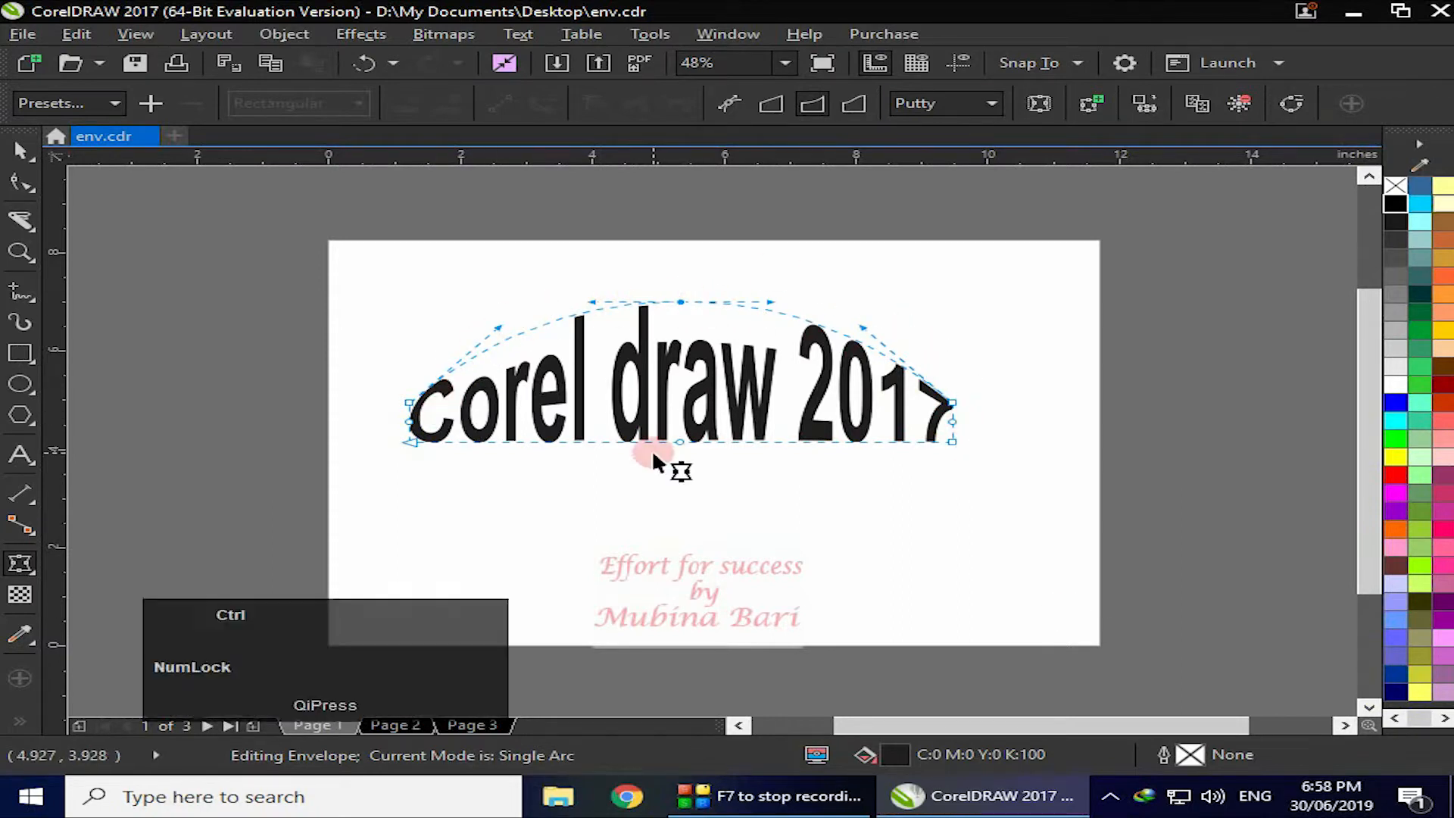
# In Single arc mode, try raising the text envelope's upper middle node about 1.8 inches with the lower node mirroring it downward, and undo it
pyautogui.click(812, 104)
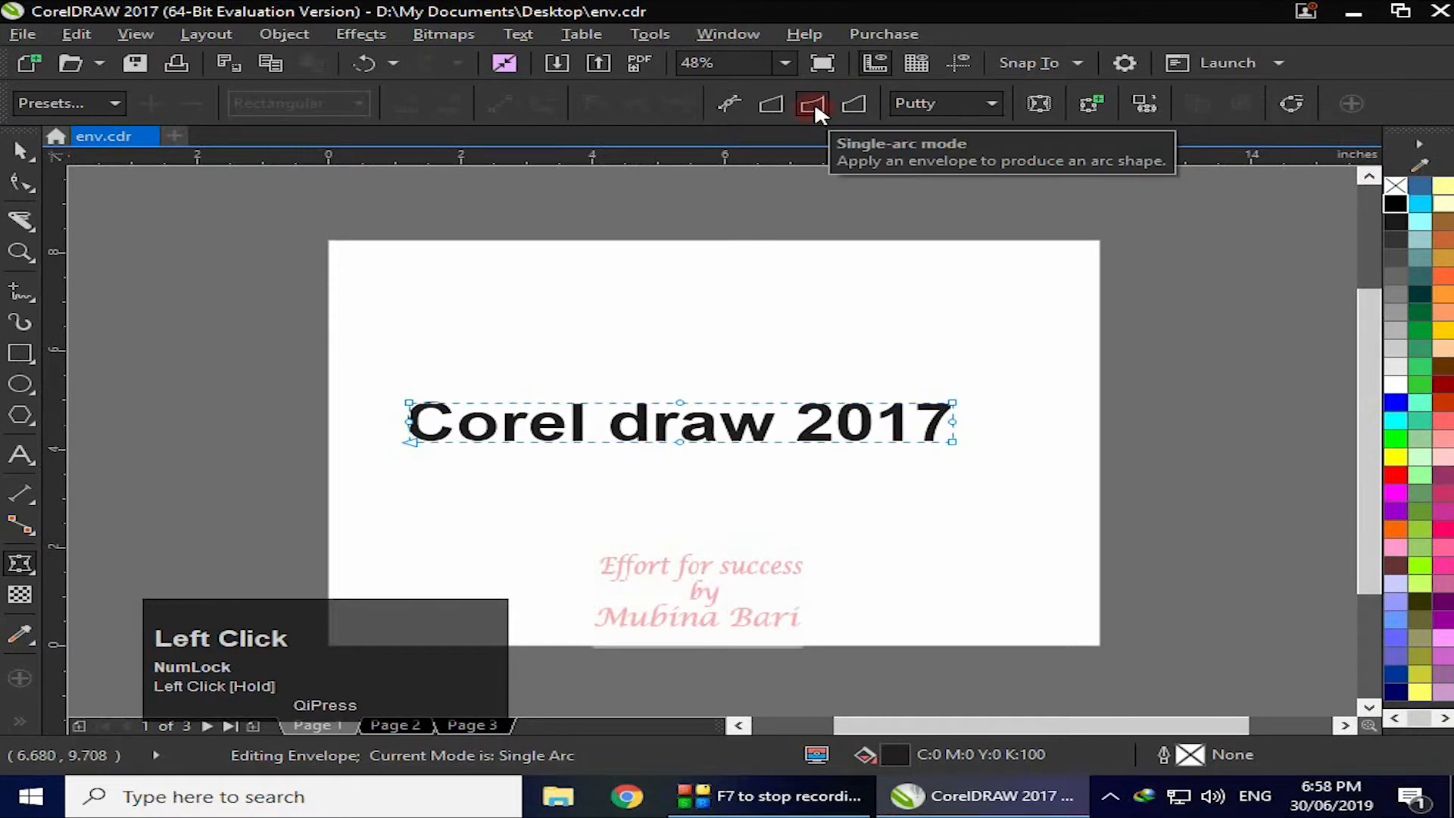
pyautogui.click(815, 102)
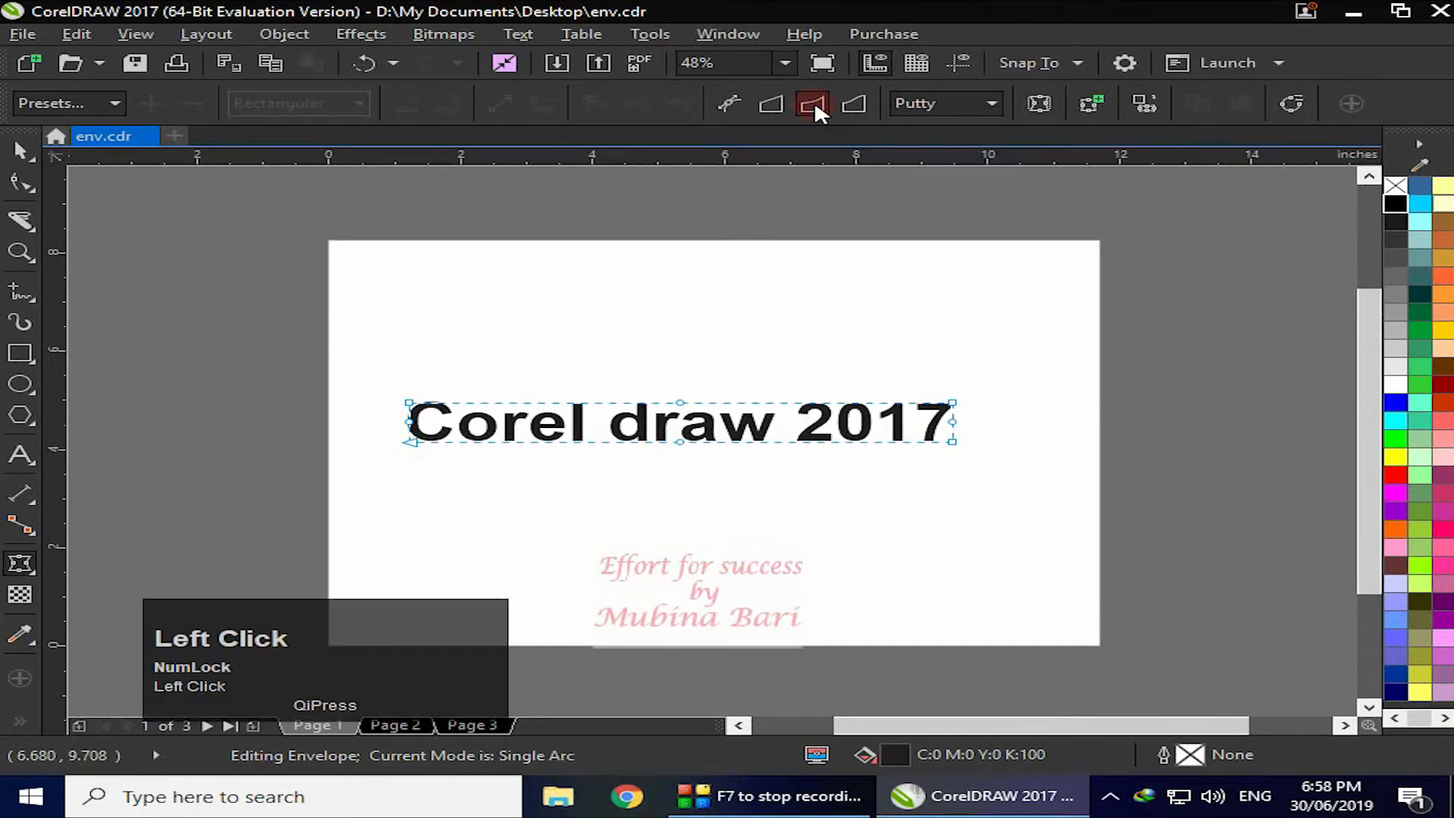
pyautogui.moveTo(681, 403); pyautogui.dragTo(690, 316)
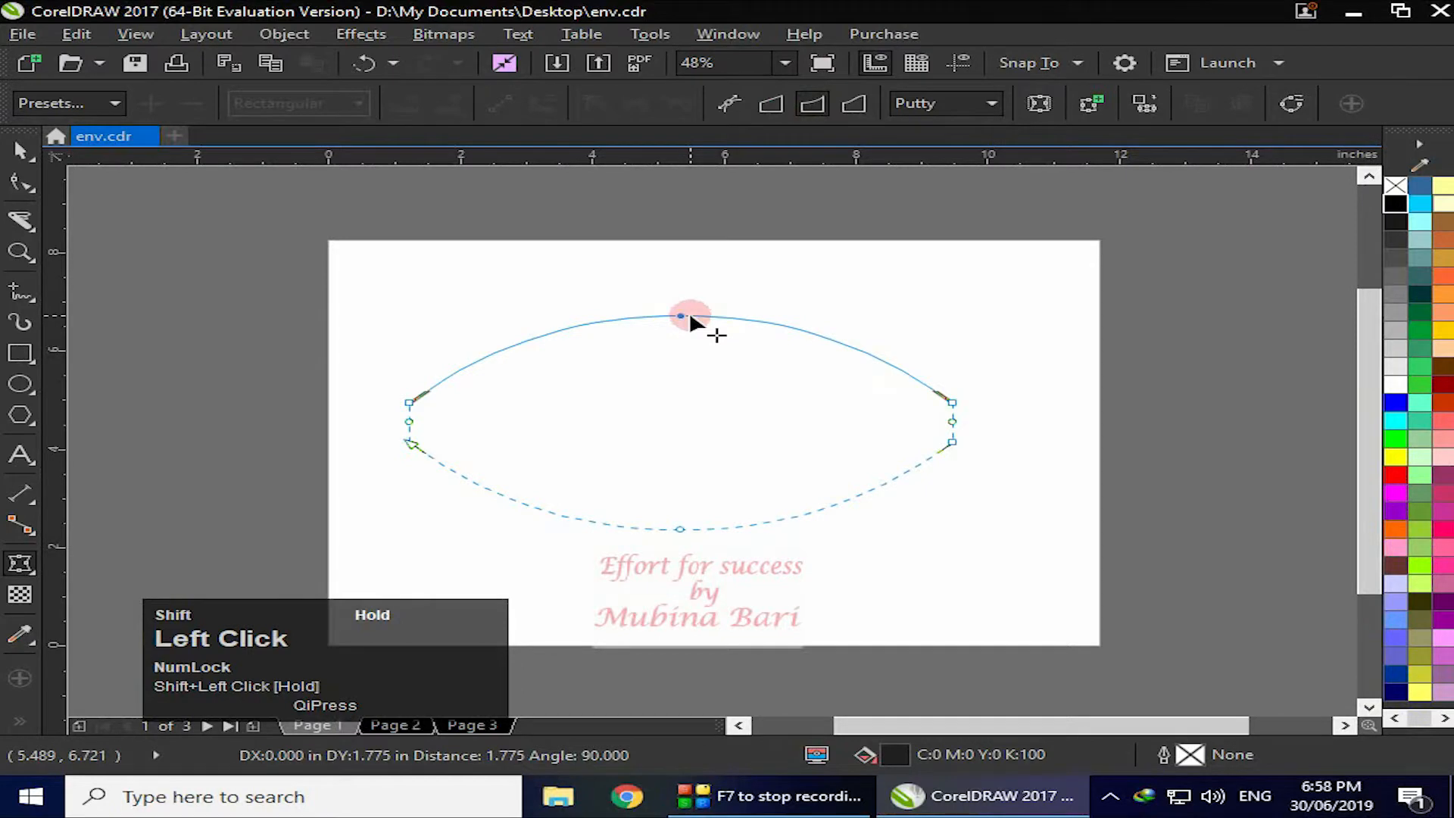
pyautogui.moveTo(690, 316); pyautogui.dragTo(690, 317)
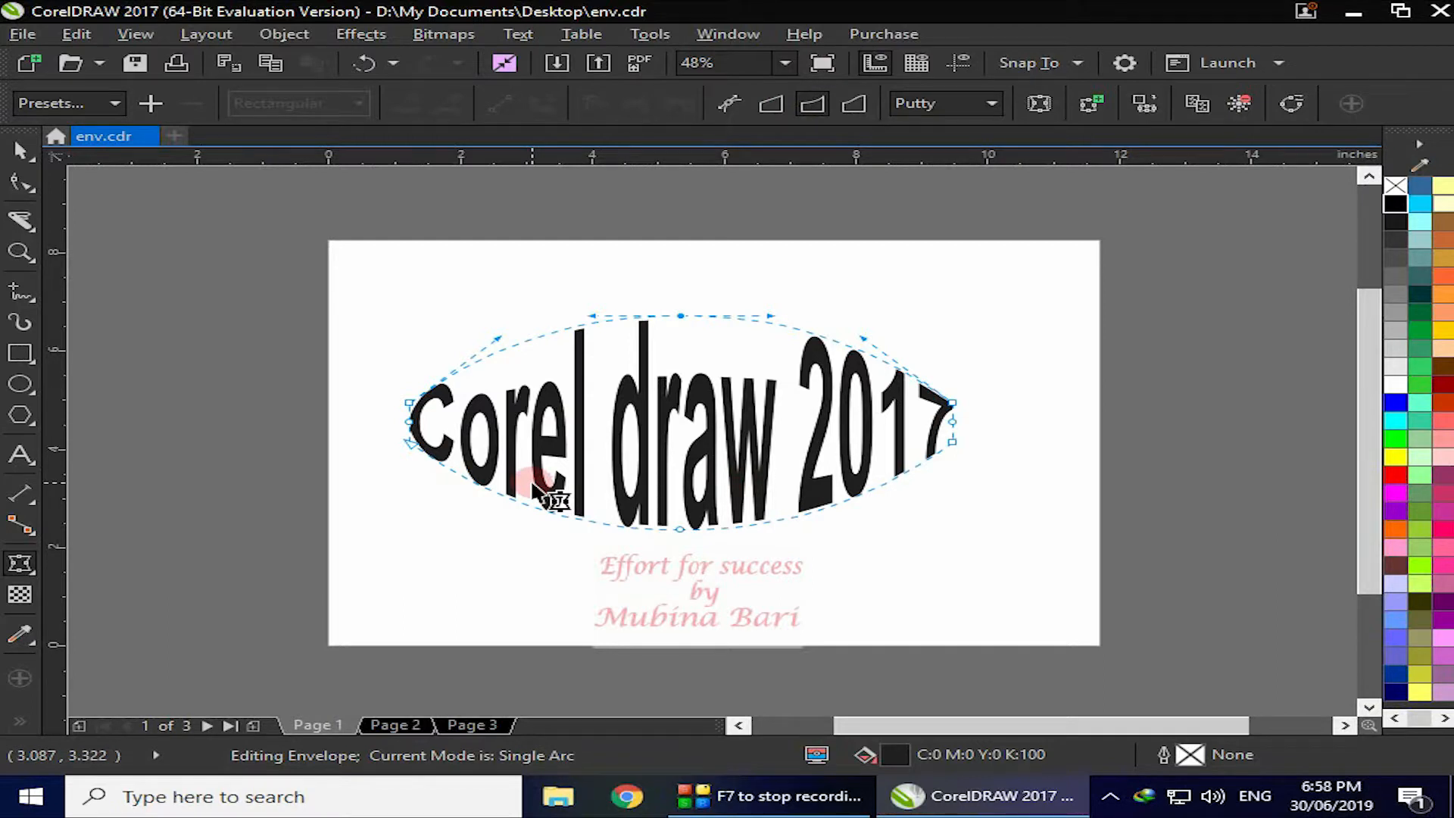
pyautogui.hotkey('ctrl', 'z')
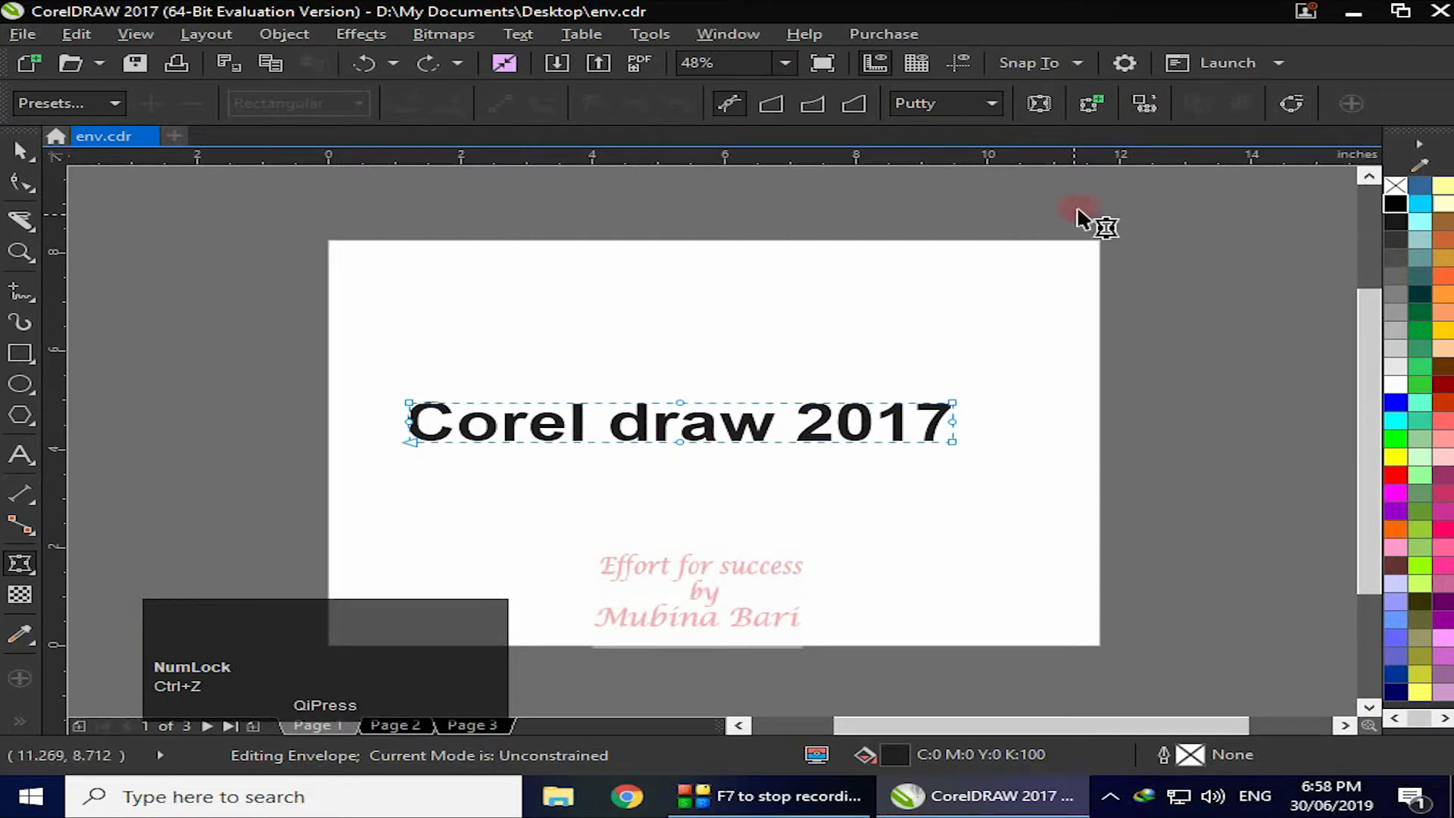
# In Single arc mode, try raising the upper and lower middle nodes together about 2.1 inches, and undo it
pyautogui.click(811, 104)
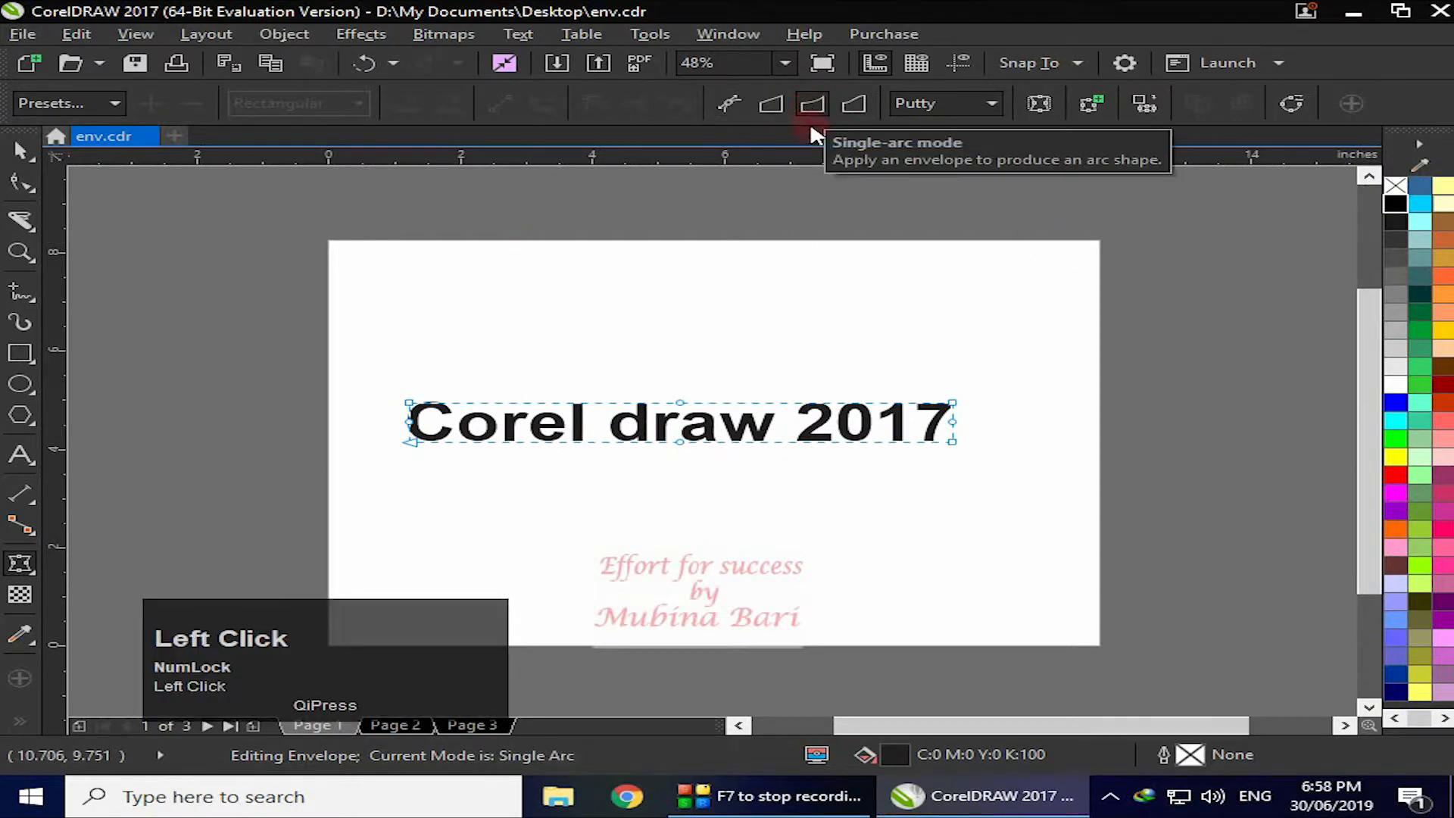
pyautogui.moveTo(680, 401); pyautogui.dragTo(697, 298)
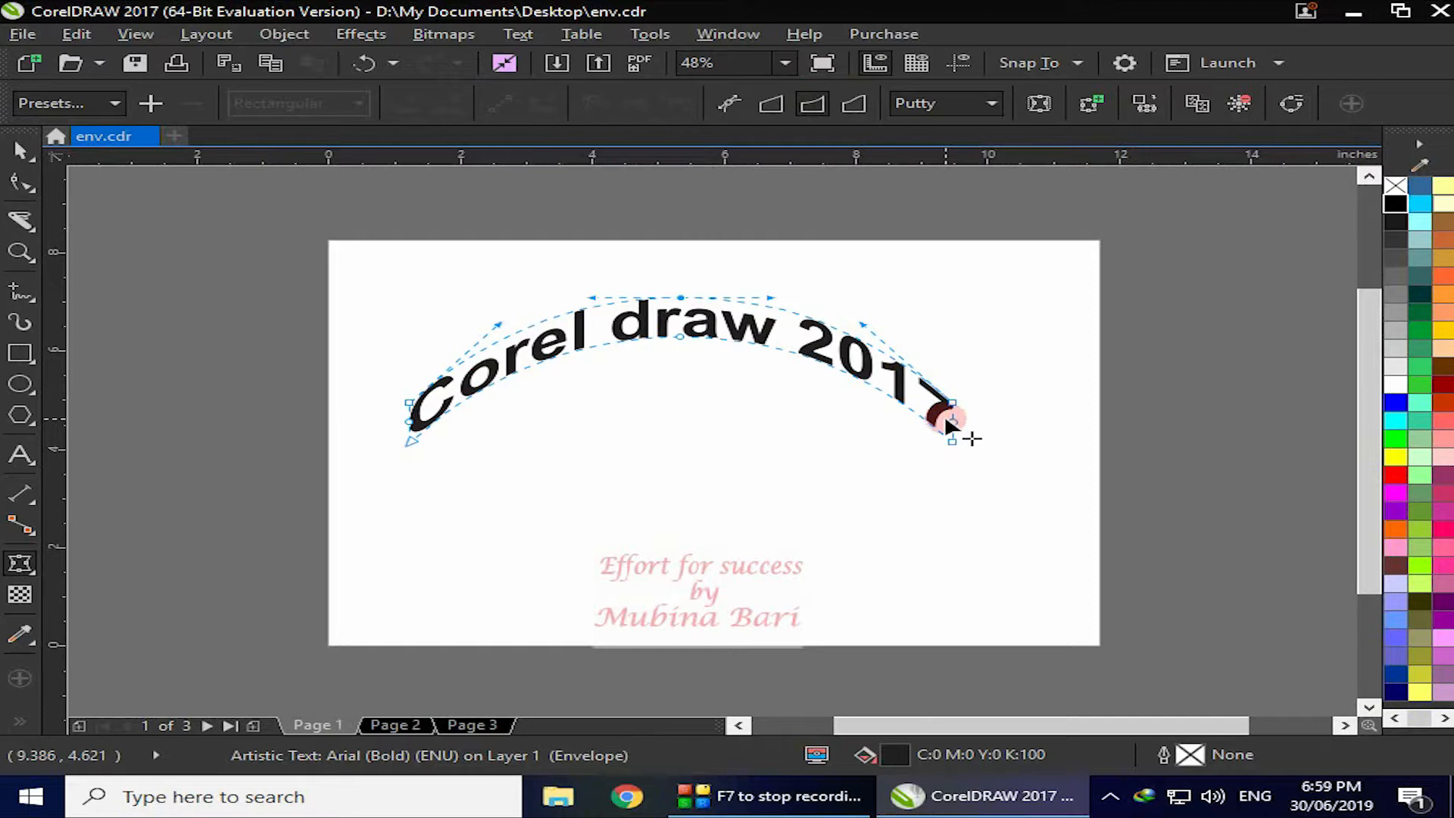
pyautogui.hotkey('ctrl', 'z')
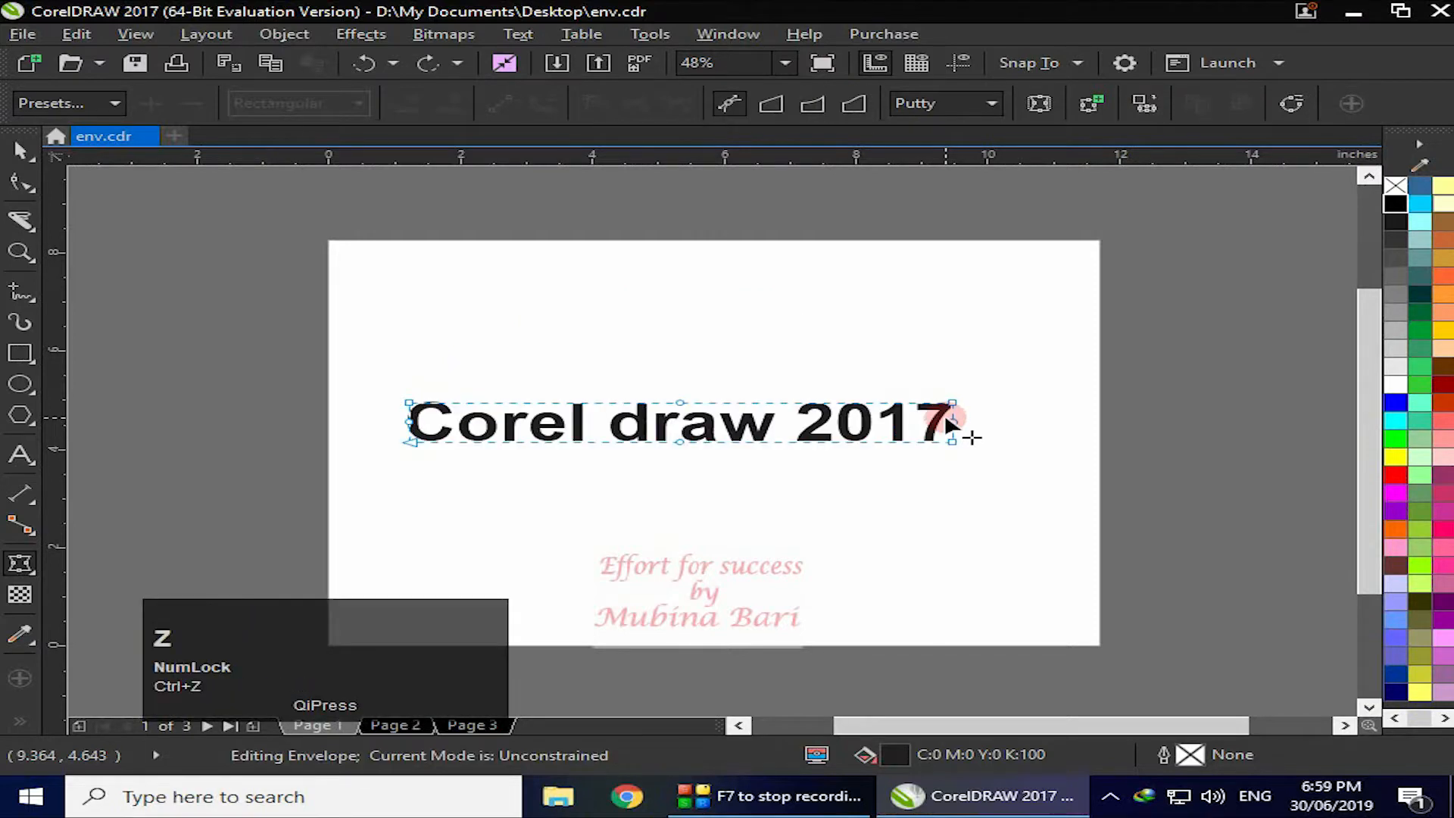
# Try Double arc mode on the text envelope by raising its upper middle node about 2.4 inches, and undo it
pyautogui.click(850, 103)
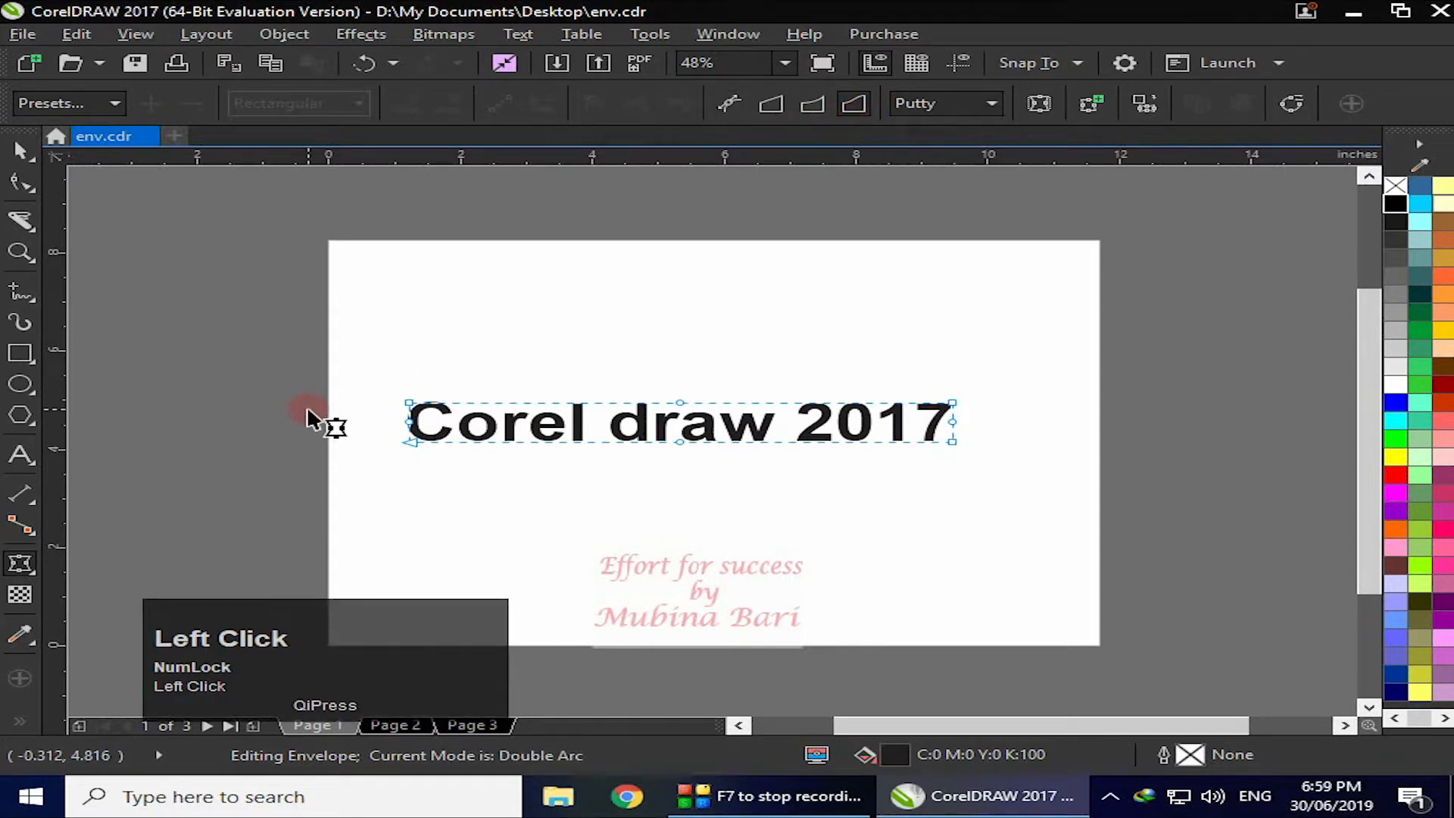
pyautogui.moveTo(681, 406); pyautogui.dragTo(689, 282)
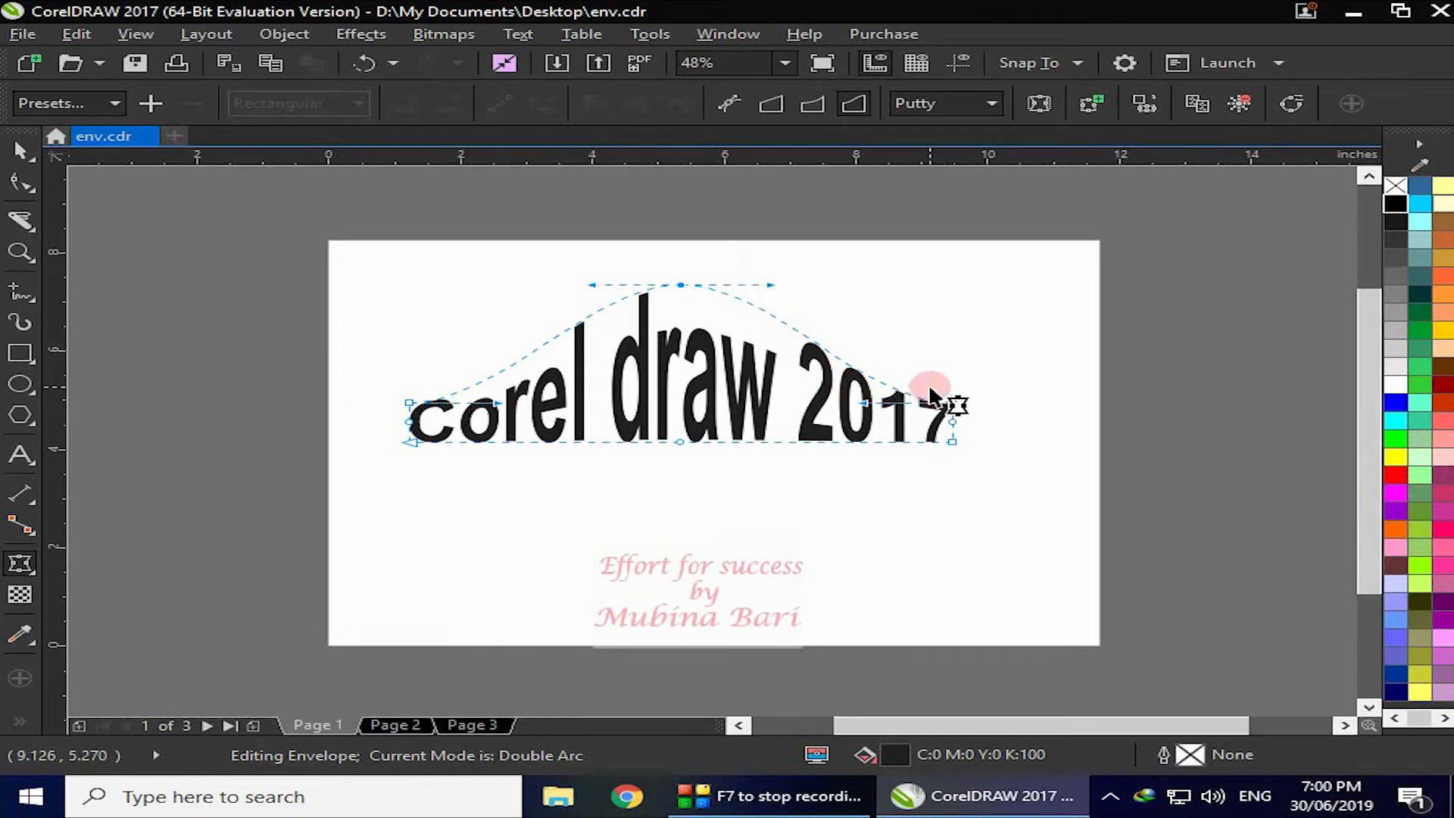
pyautogui.hotkey('ctrl', 'z')
# In Double arc mode, try moving the upper and lower middle nodes in mirrored directions and together upward about 1.8 inches, undoing both
pyautogui.click(855, 103)
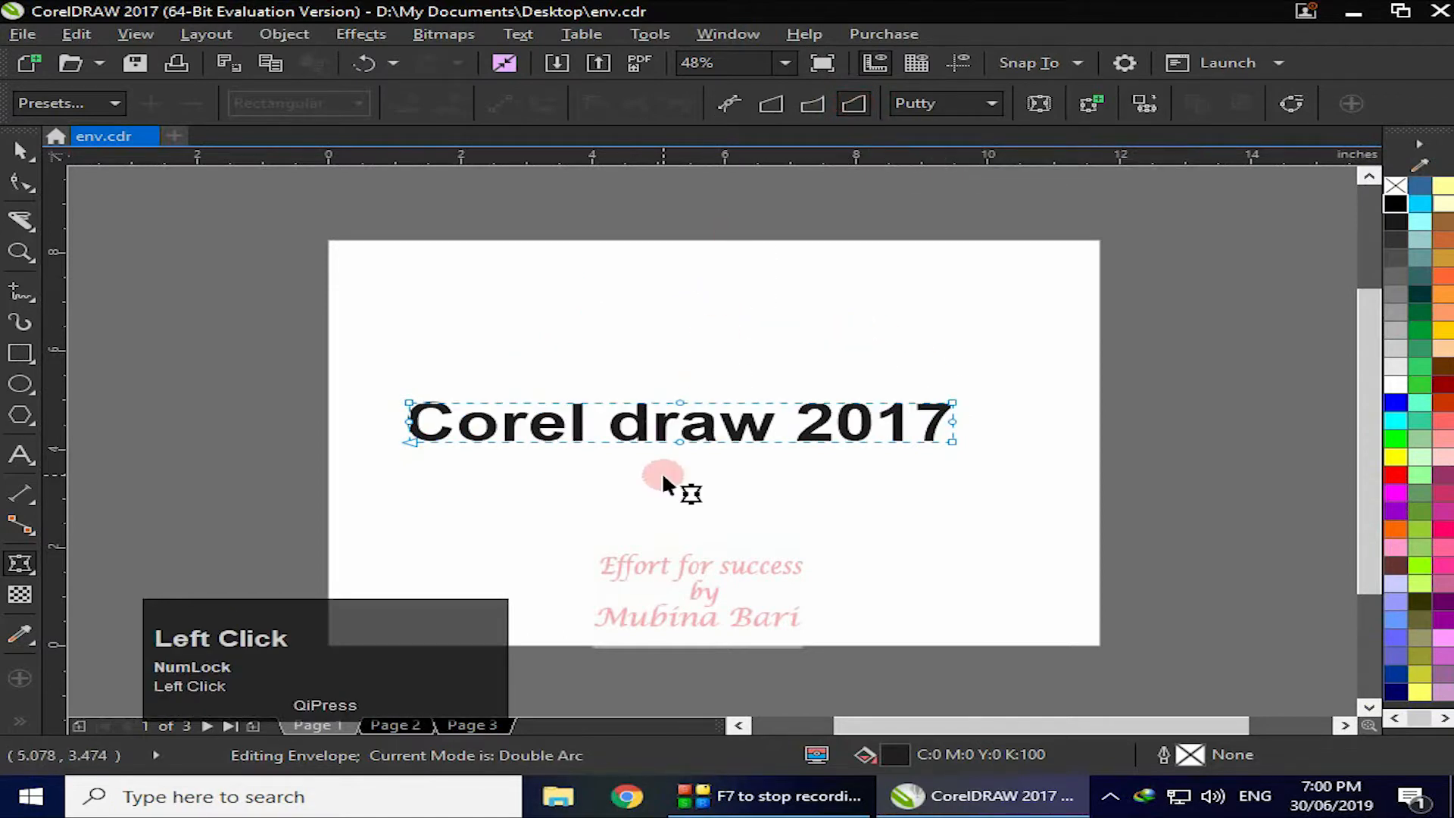
pyautogui.keyDown('shift'); pyautogui.moveTo(681, 402); pyautogui.dragTo(704, 316); pyautogui.keyUp('shift')
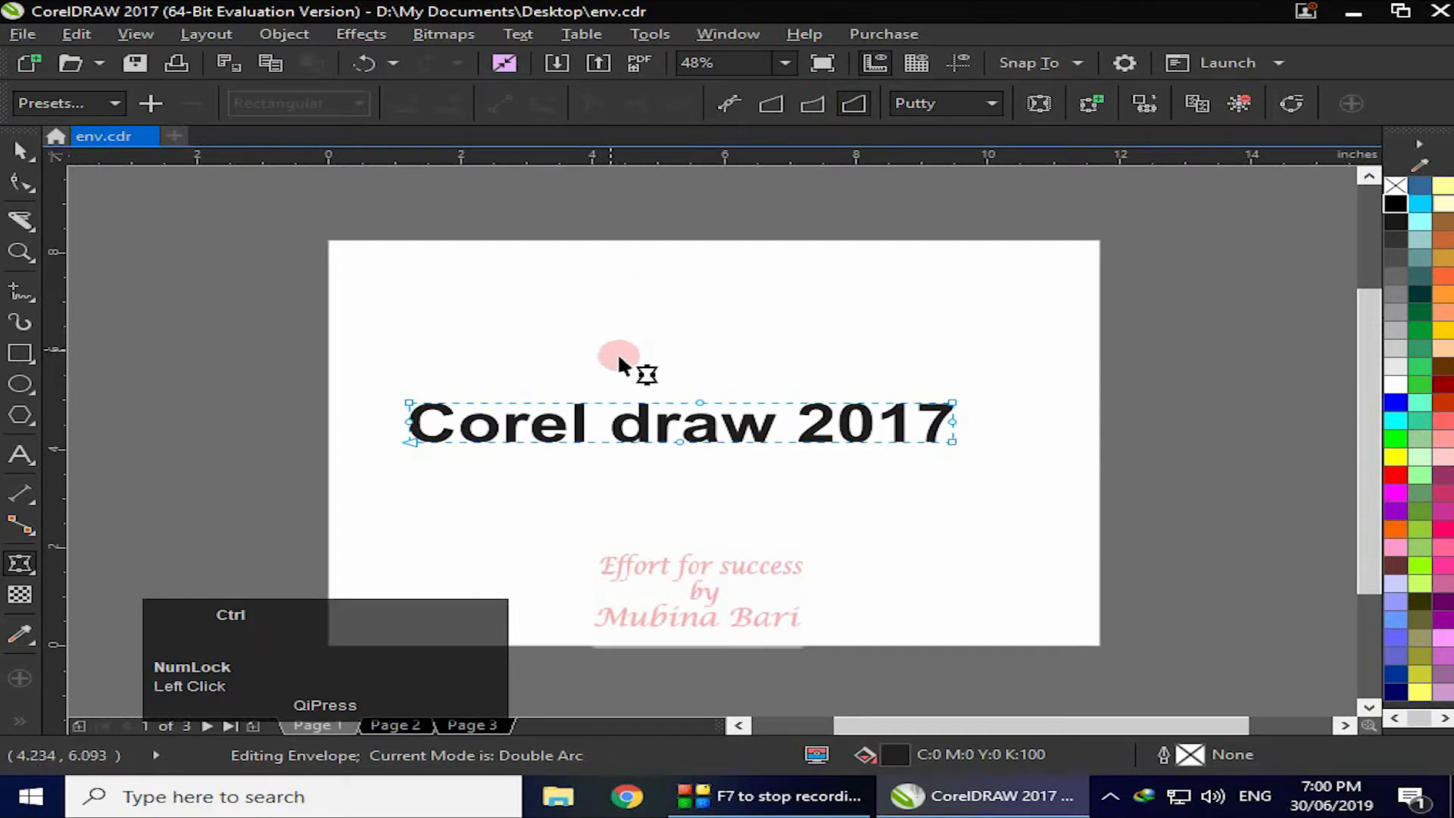
pyautogui.keyDown('ctrl'); pyautogui.moveTo(680, 393); pyautogui.dragTo(701, 310); pyautogui.keyUp('ctrl')
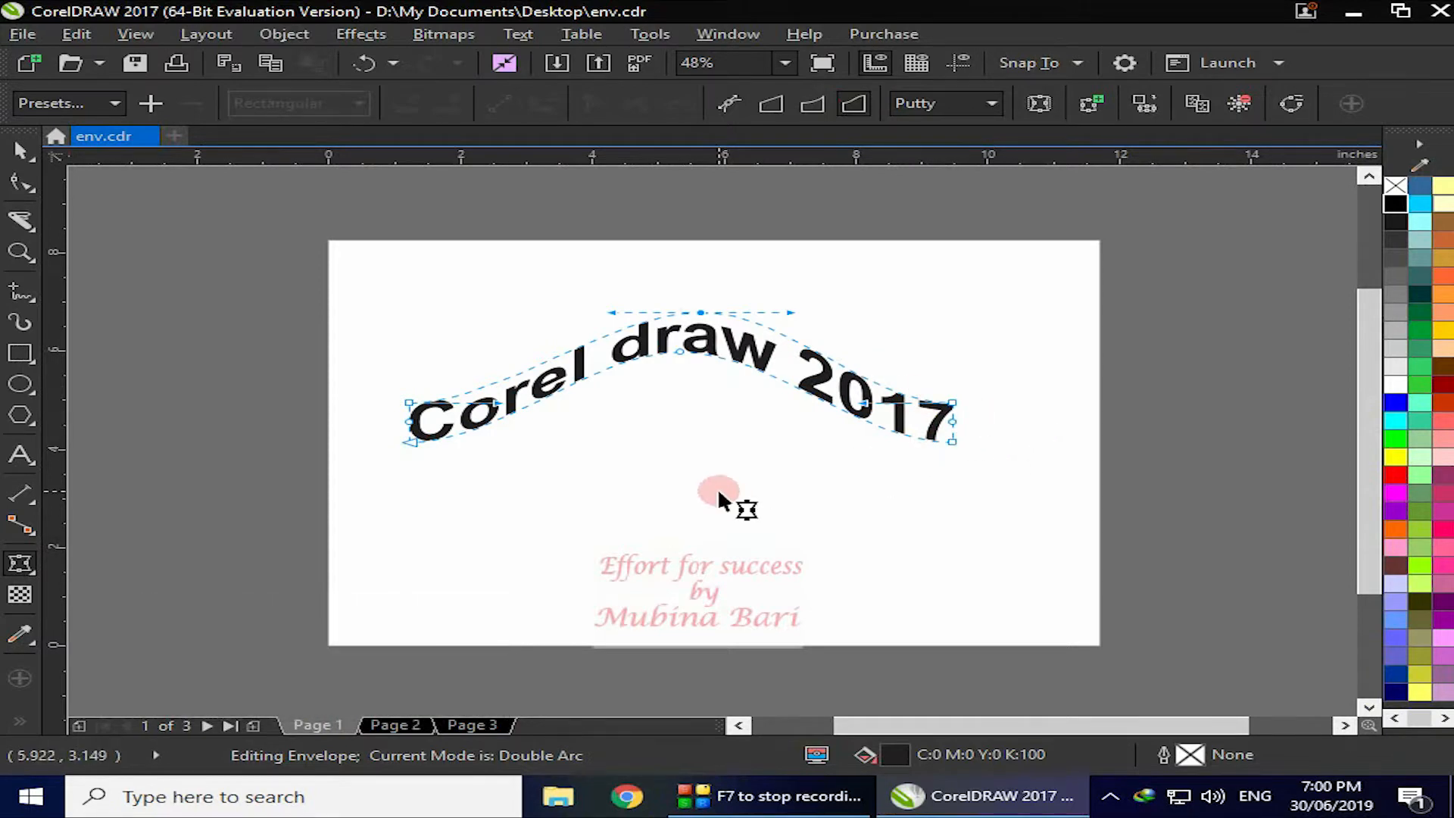
pyautogui.hotkey('ctrl', 'z')
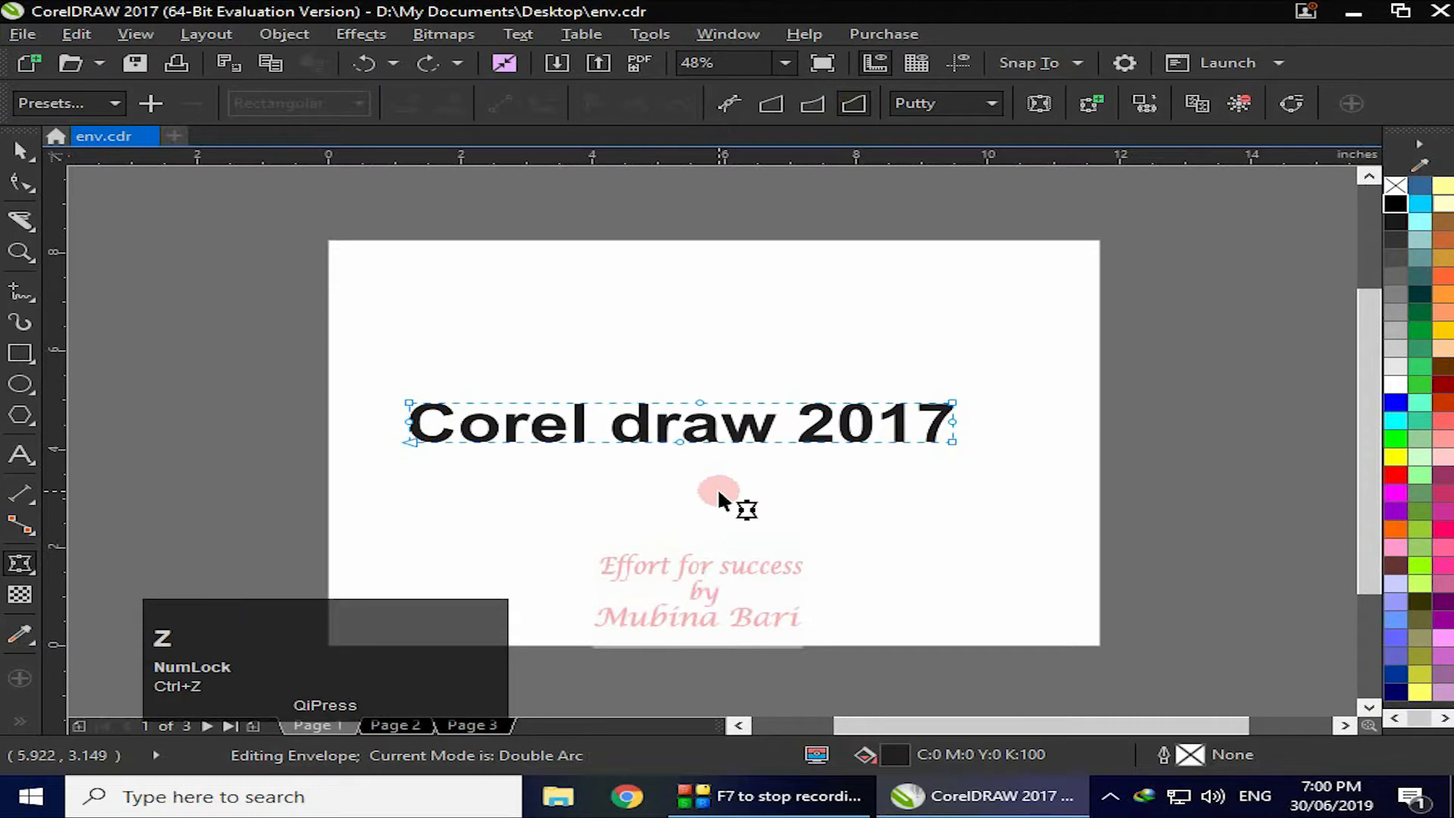
# In Straight line mode with Putty mapping, try raising the text envelope's upper middle node about 2.4 inches, and undo it
pyautogui.click(771, 103)
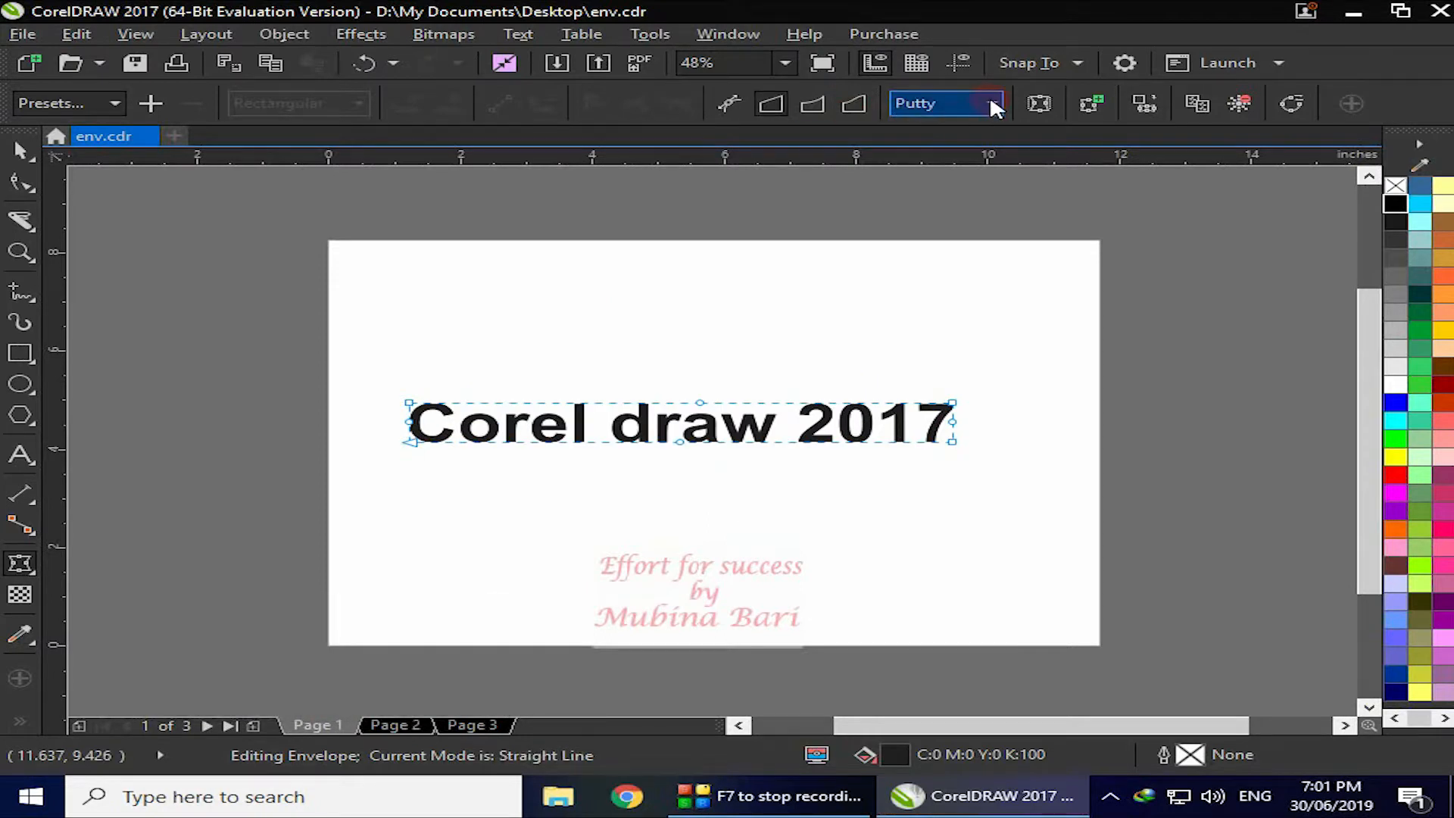
pyautogui.hotkey('ctrl', 'z')
pyautogui.click(774, 105)
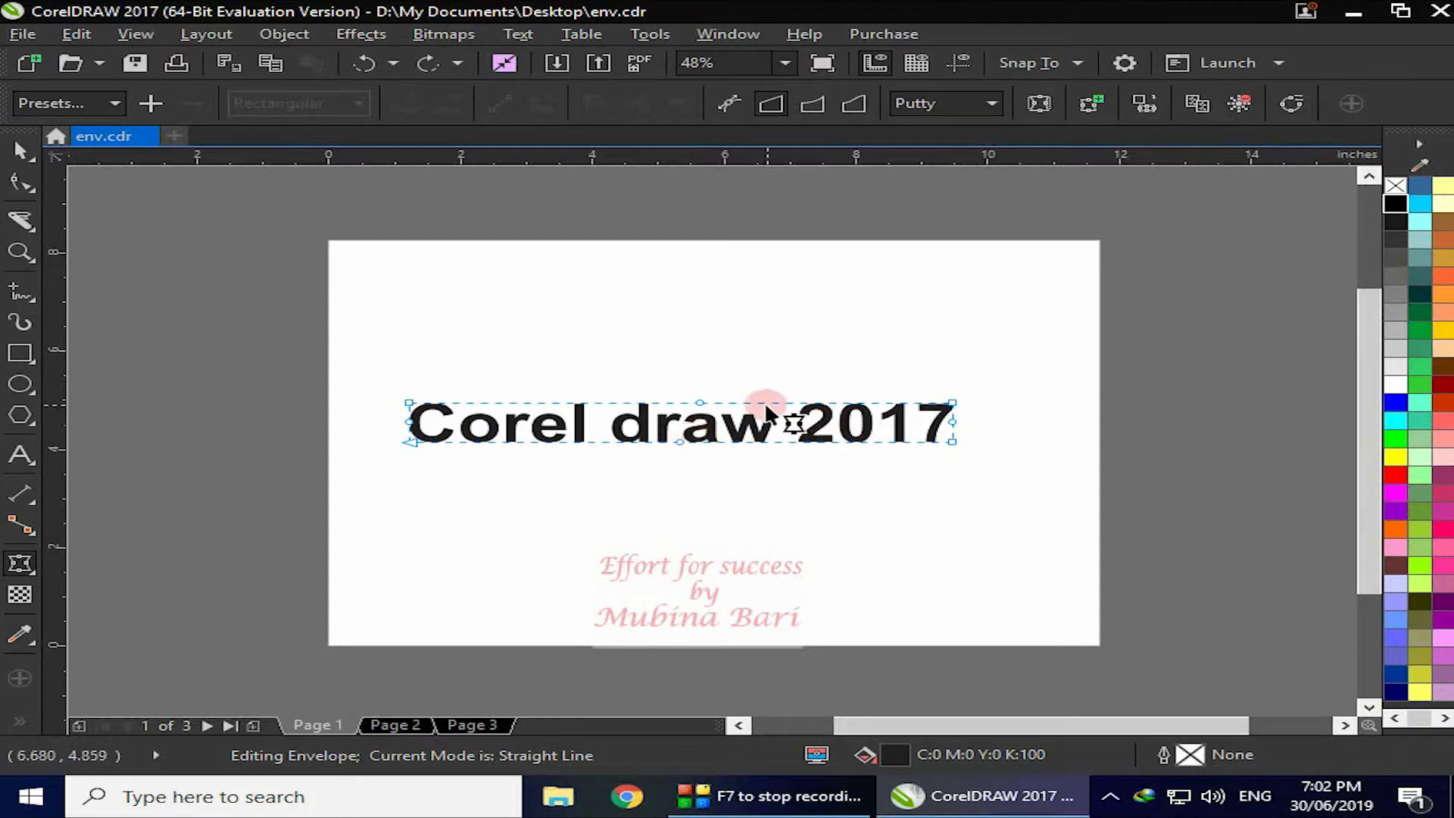
pyautogui.moveTo(690, 407); pyautogui.dragTo(676, 282)
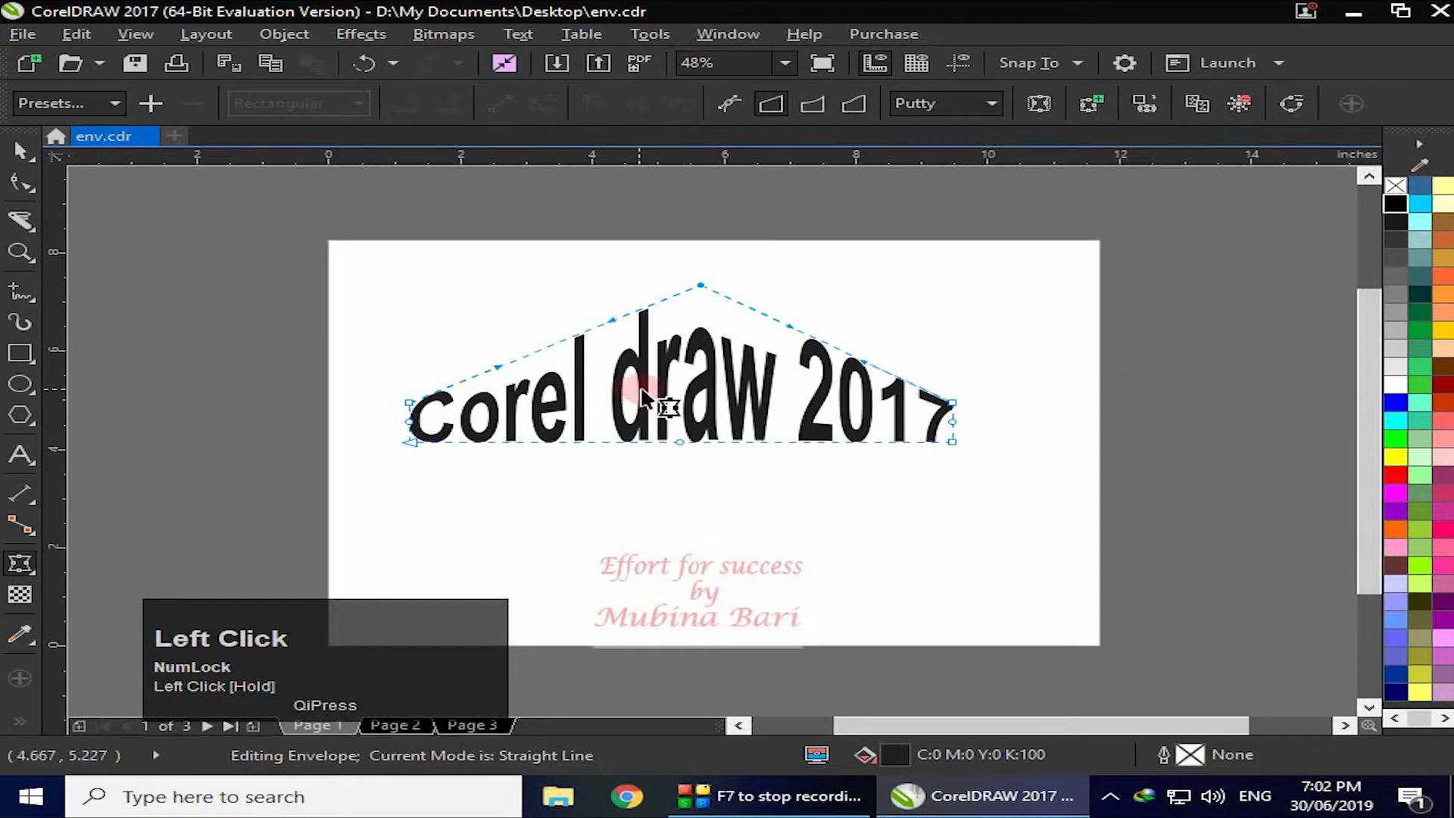
pyautogui.hotkey('ctrl', 'z')
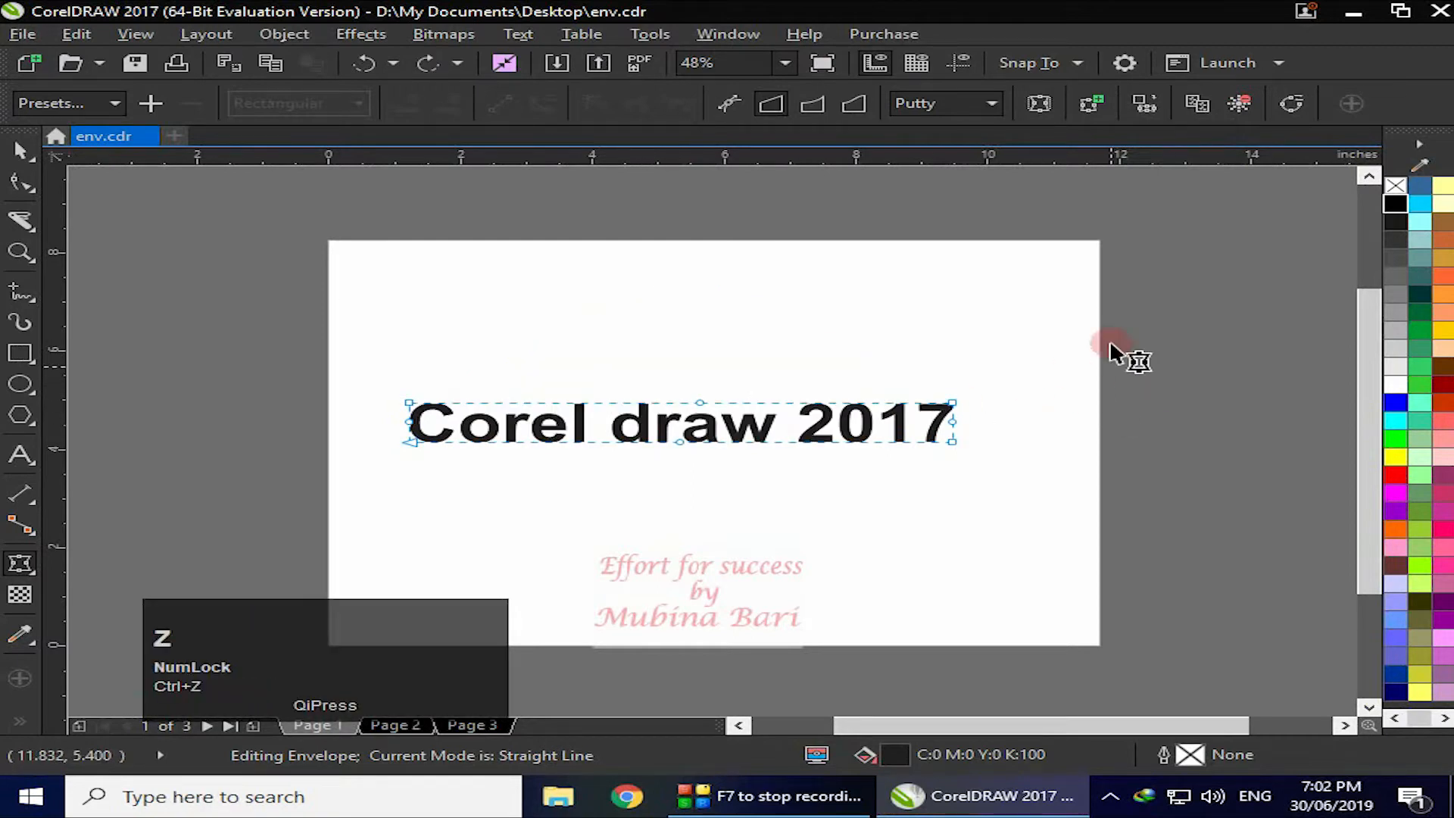
# Try Horizontal mapping in Straight line mode by raising the text envelope's upper middle node about 2.9 inches, and undo the changes
pyautogui.click(988, 102)
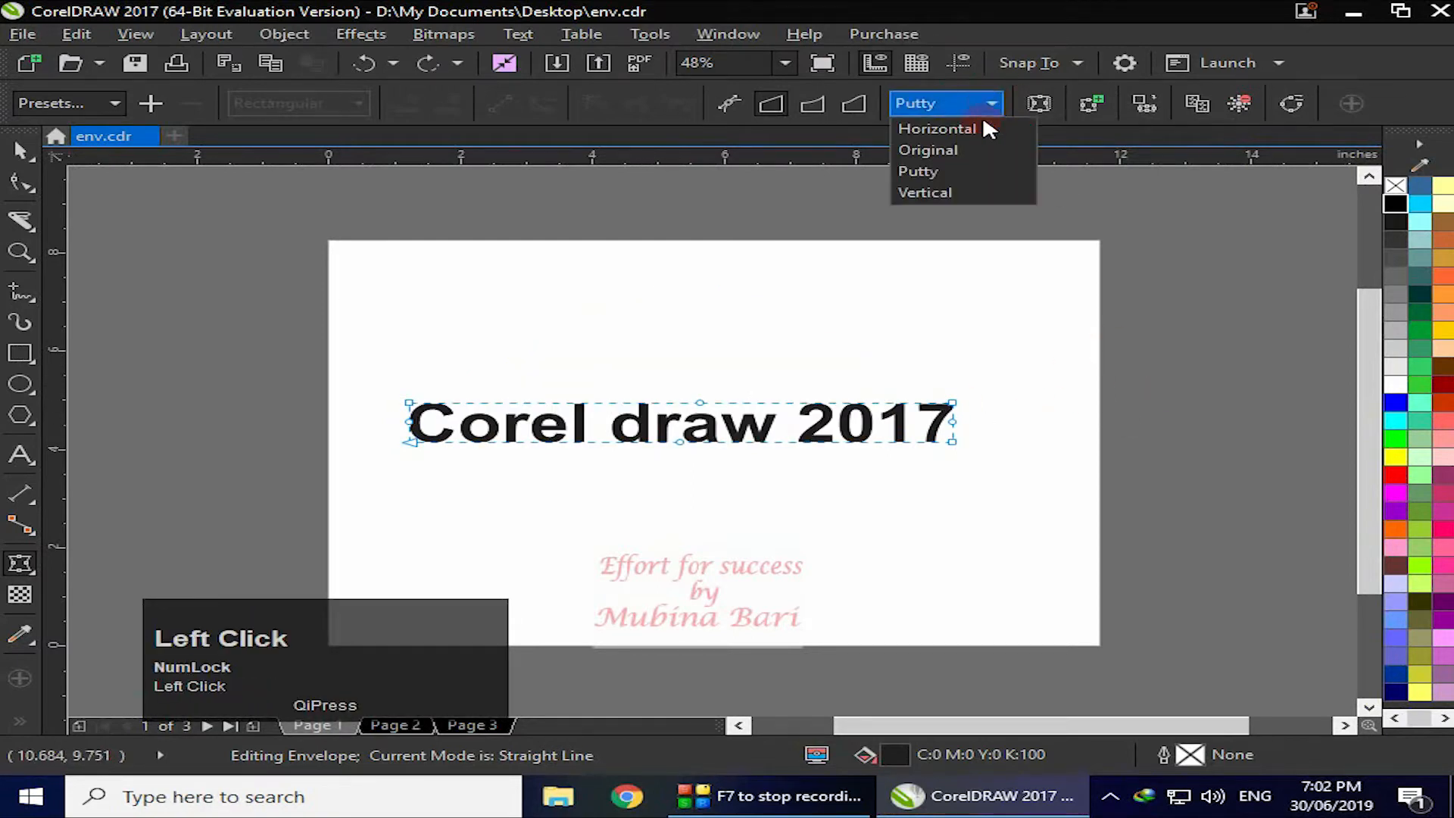
pyautogui.click(965, 131)
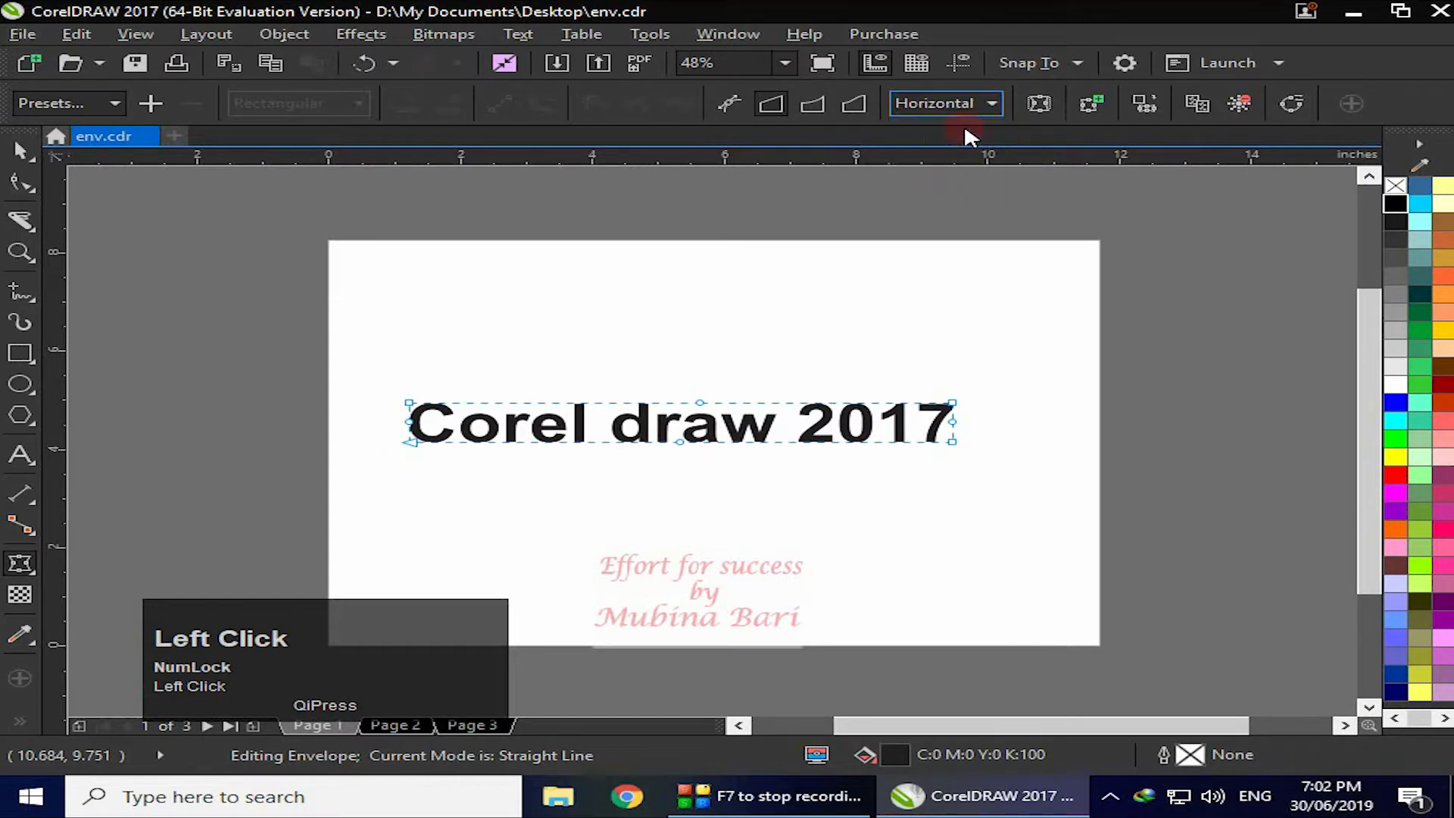
pyautogui.moveTo(700, 400); pyautogui.dragTo(696, 257)
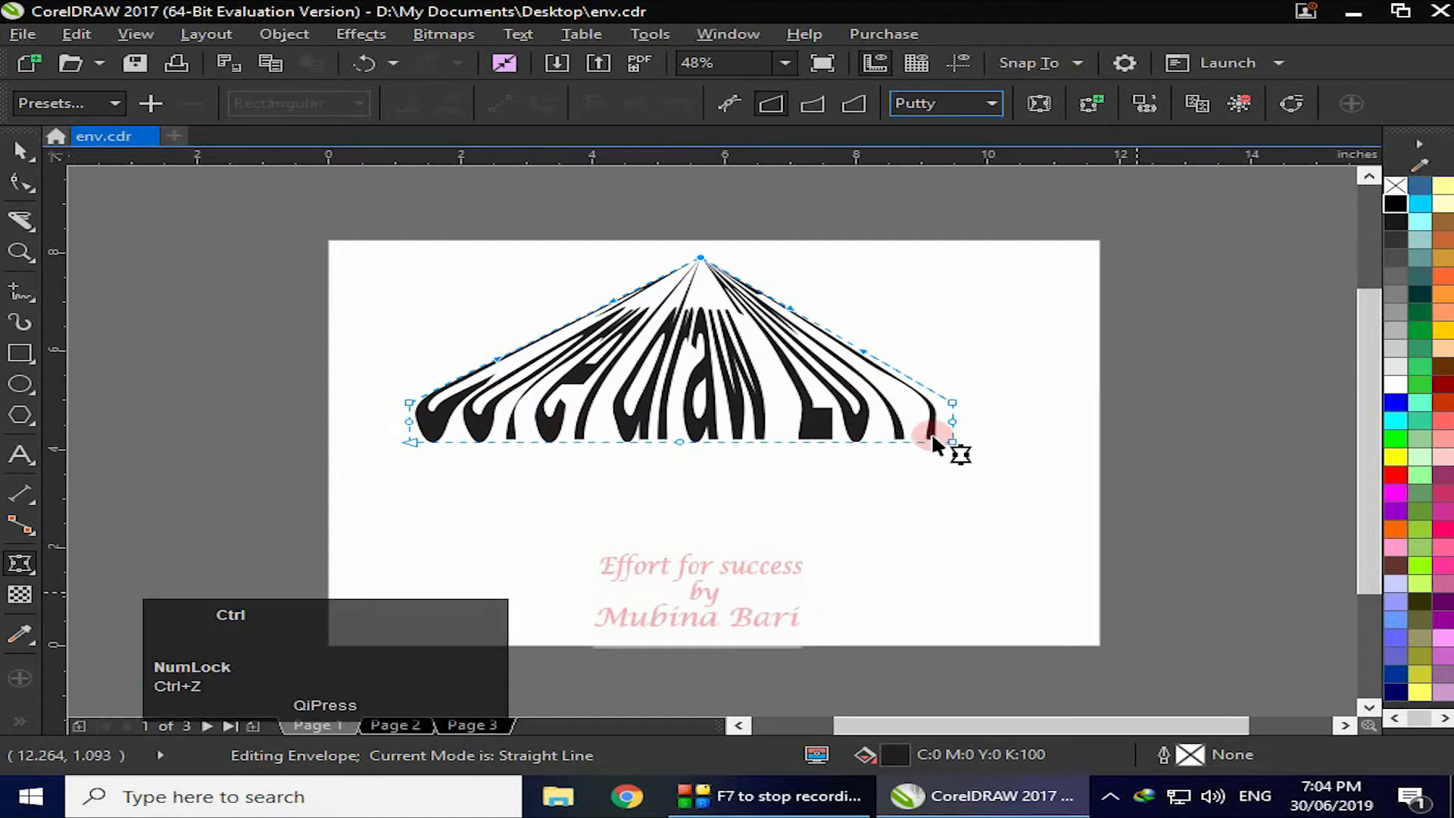
pyautogui.hotkey('ctrl', 'z')
pyautogui.hotkey('ctrl', 'z')
pyautogui.click(930, 143)
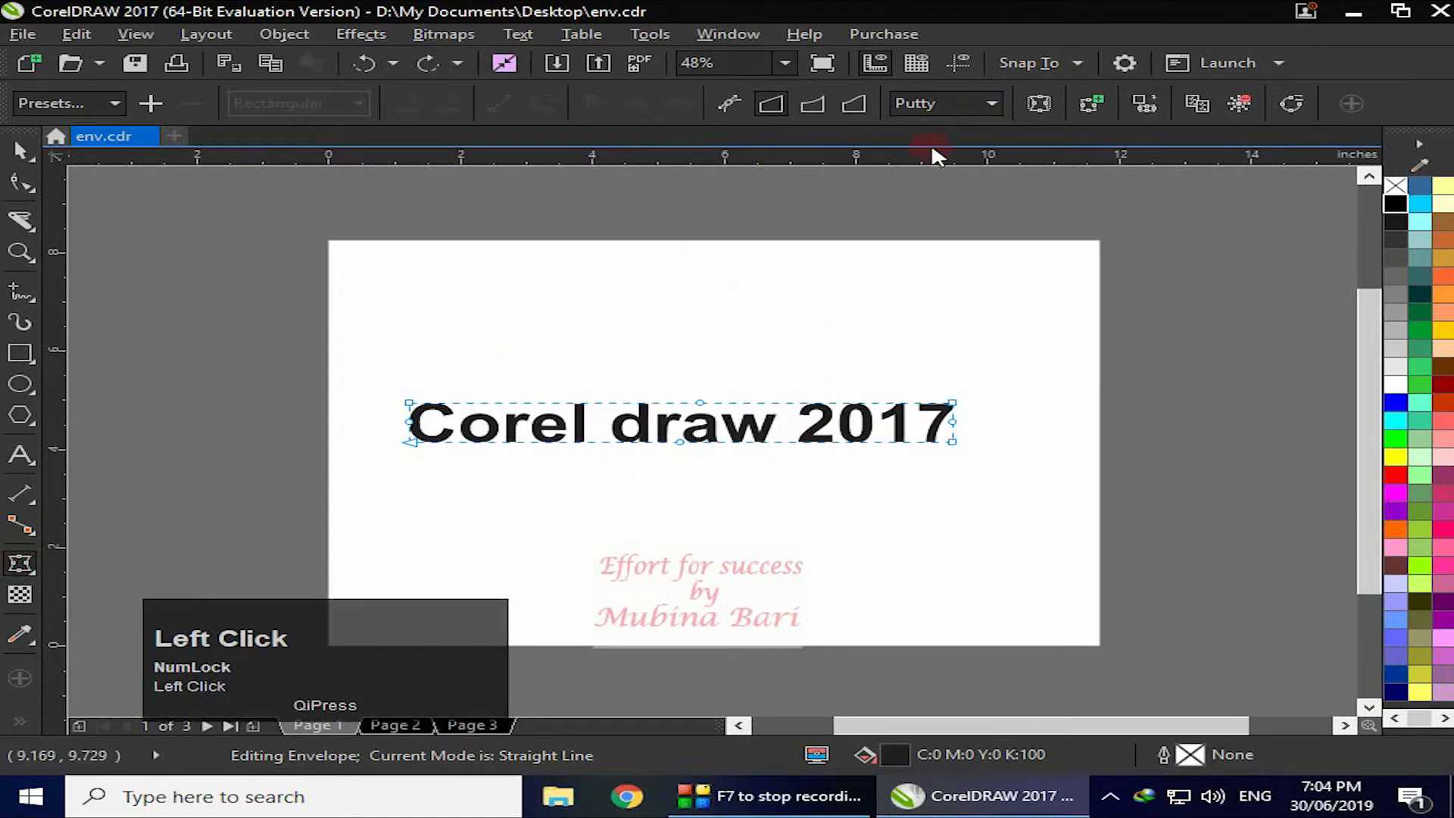
# Try Single arc mode with Horizontal mapping by raising the text envelope's upper middle node about 2.5 inches, and undo it
pyautogui.click(811, 102)
pyautogui.click(988, 103)
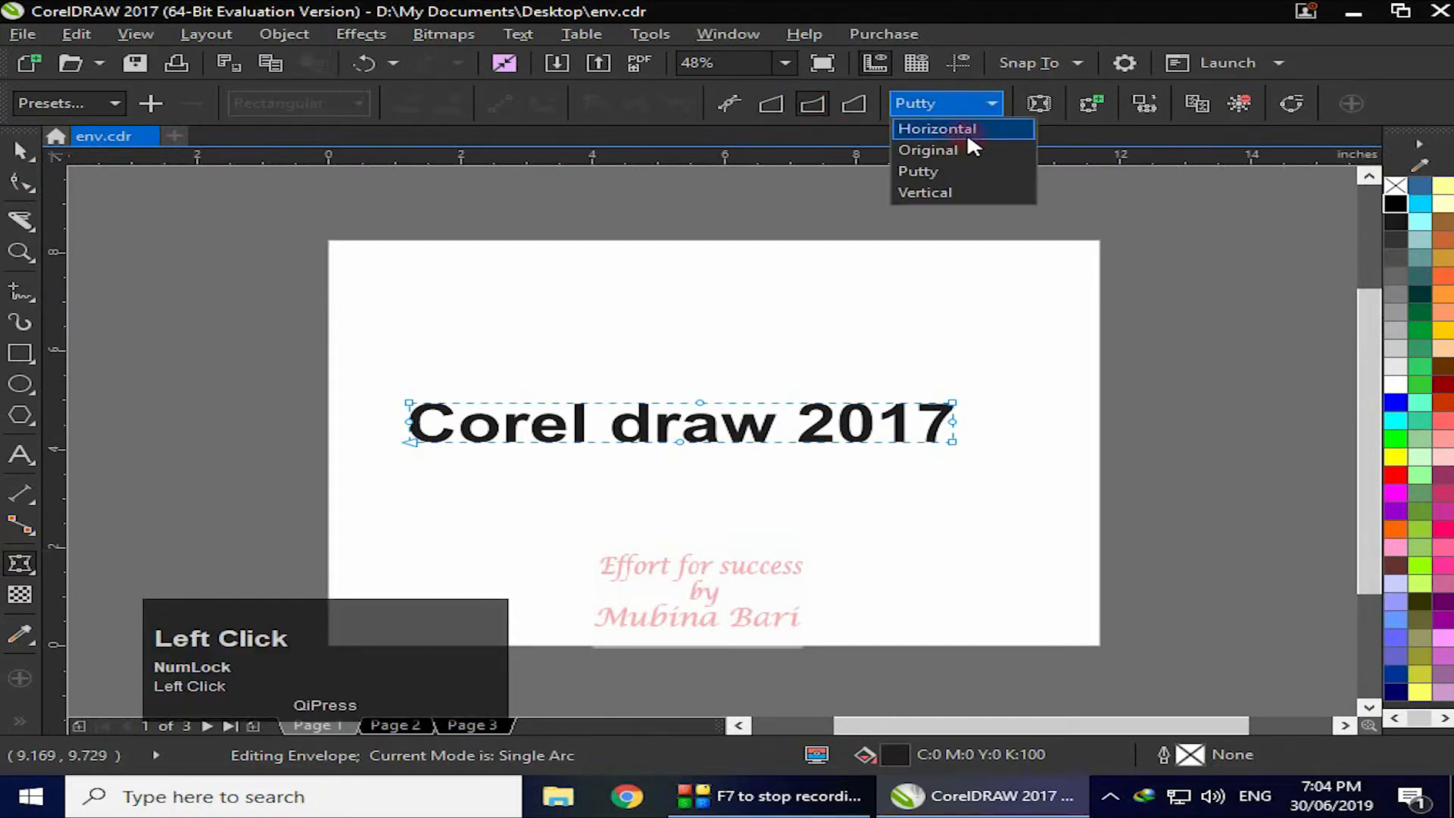
pyautogui.click(952, 129)
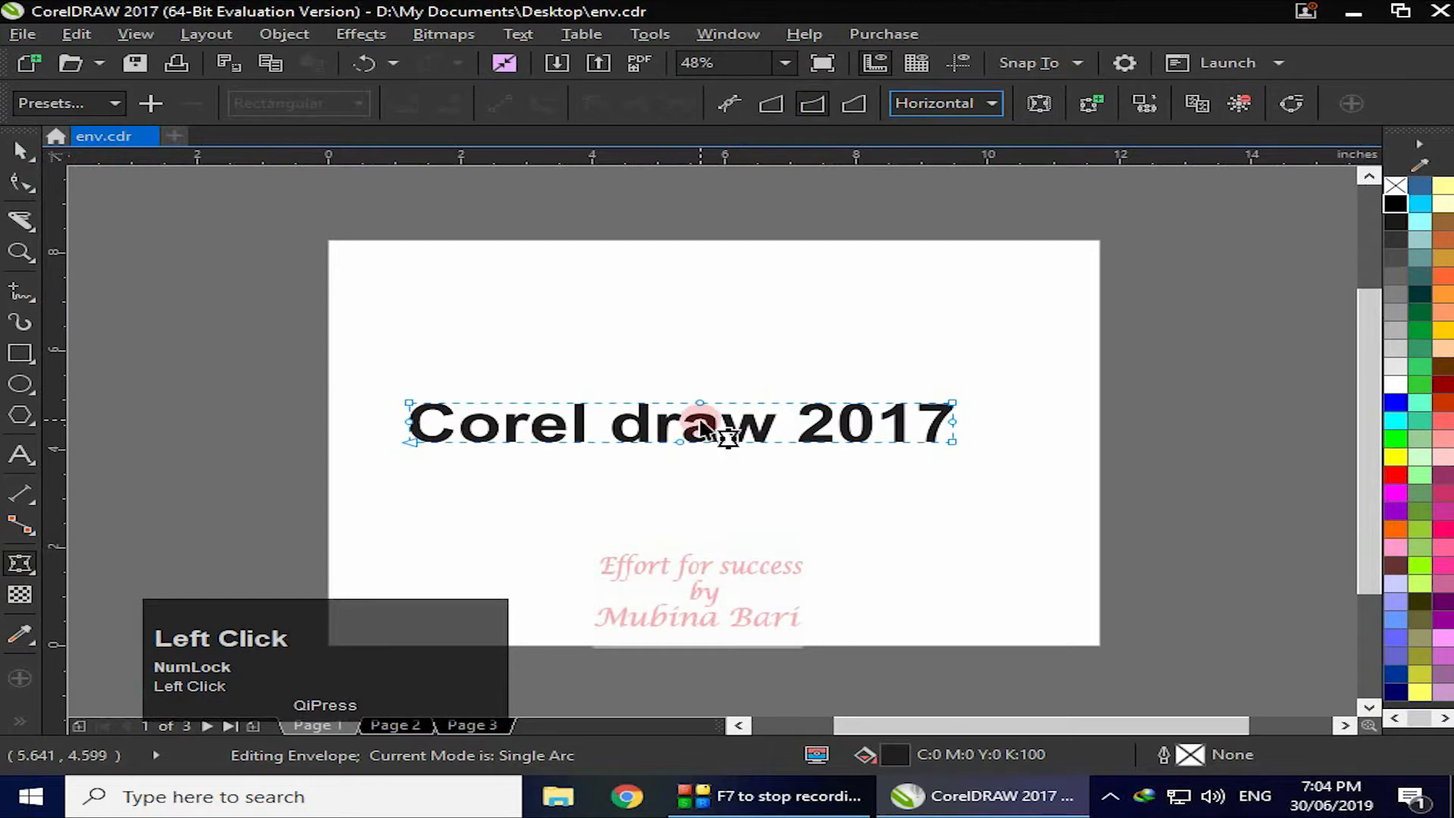
pyautogui.moveTo(700, 405); pyautogui.dragTo(685, 284)
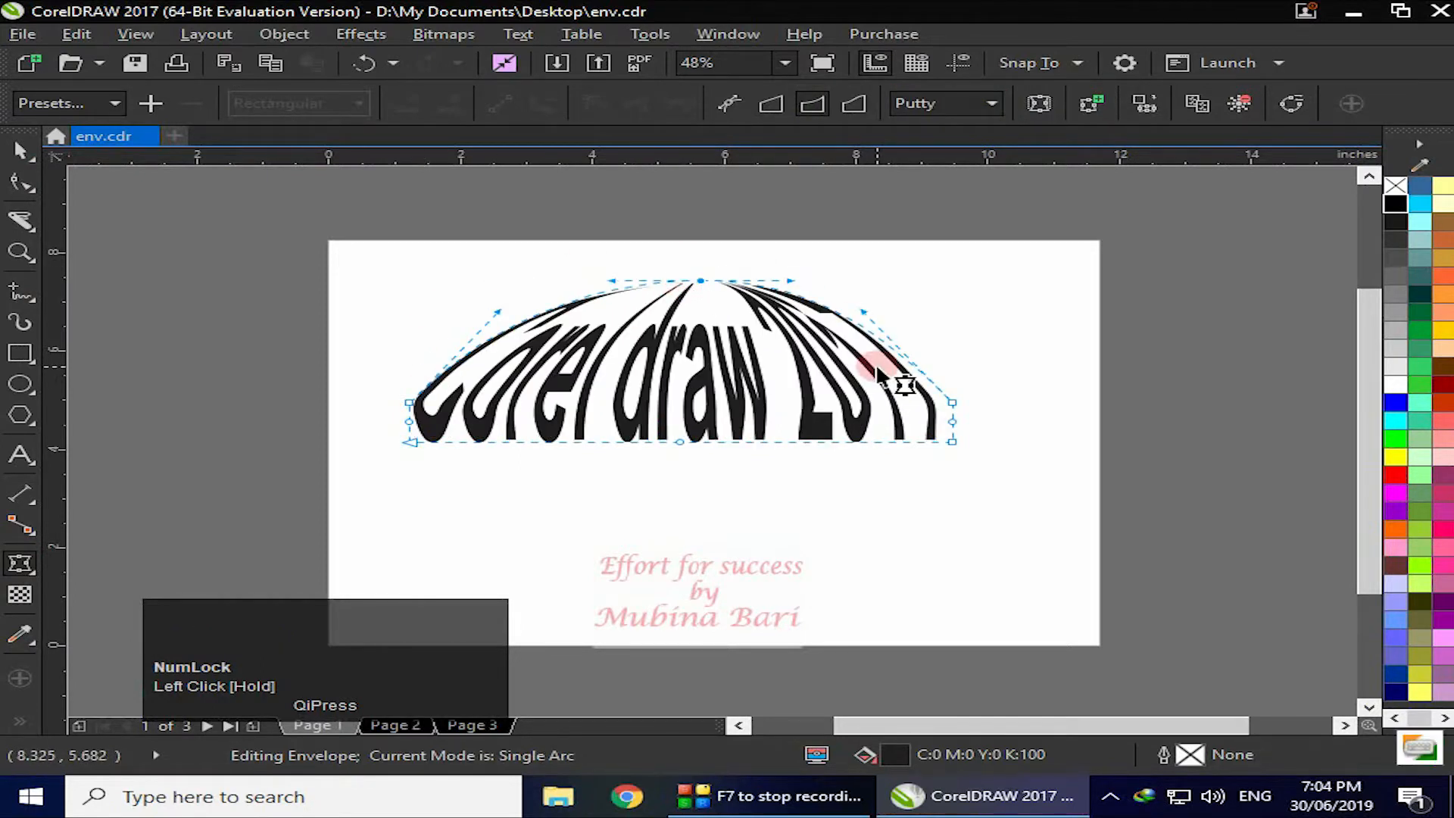
pyautogui.click(991, 103)
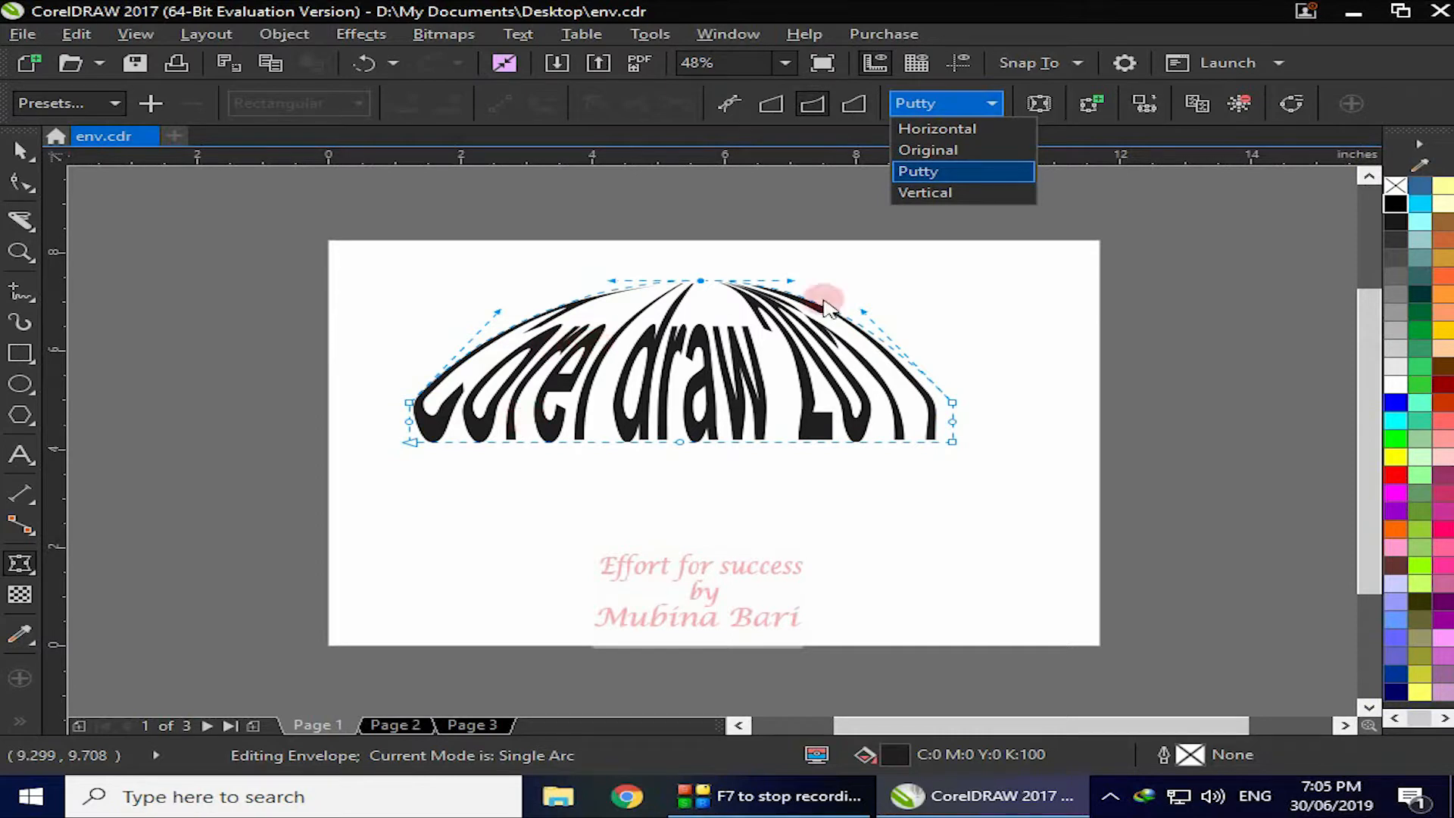
pyautogui.click(1133, 202)
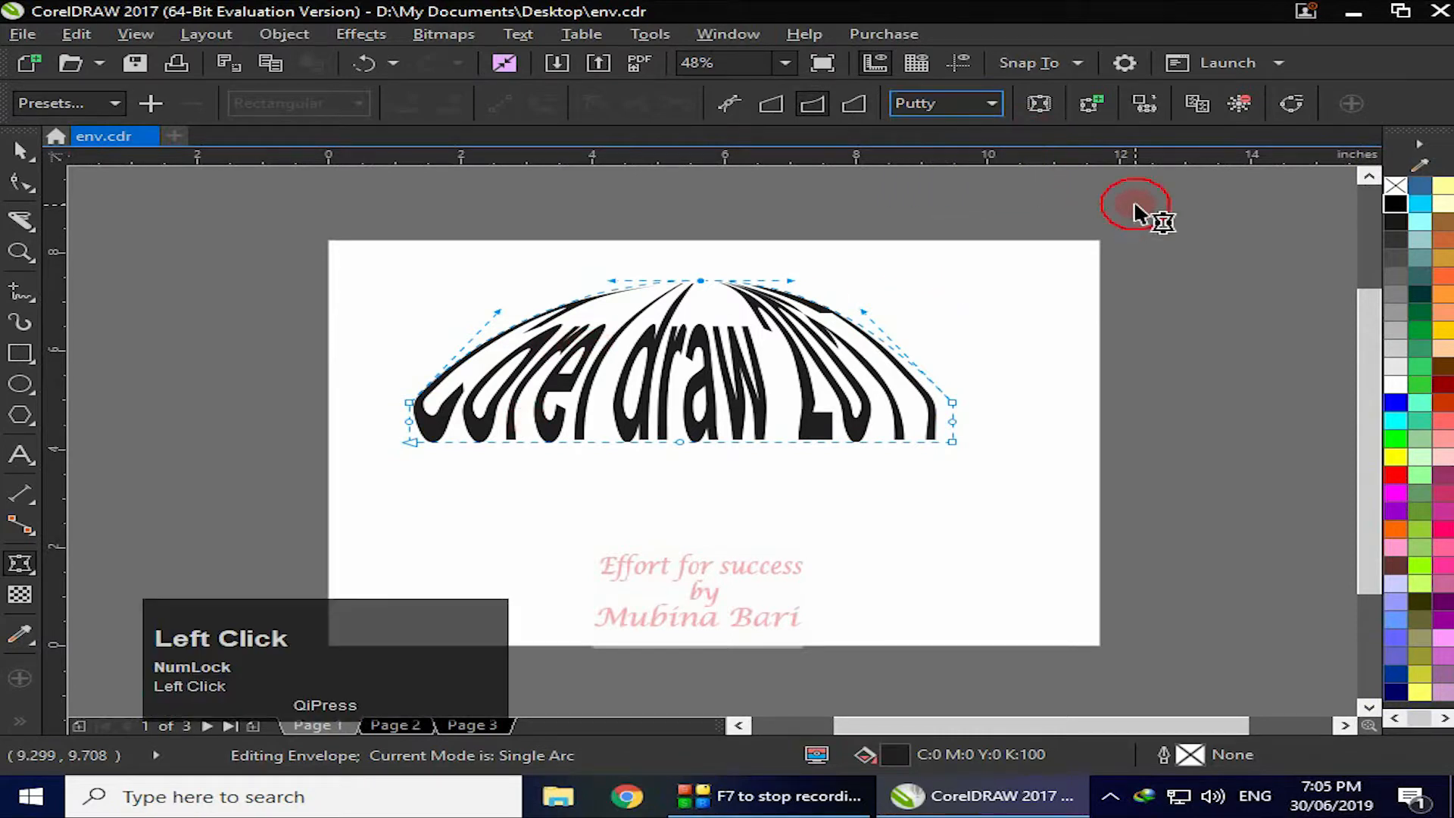
pyautogui.click(1119, 392)
pyautogui.hotkey('ctrl', 'z')
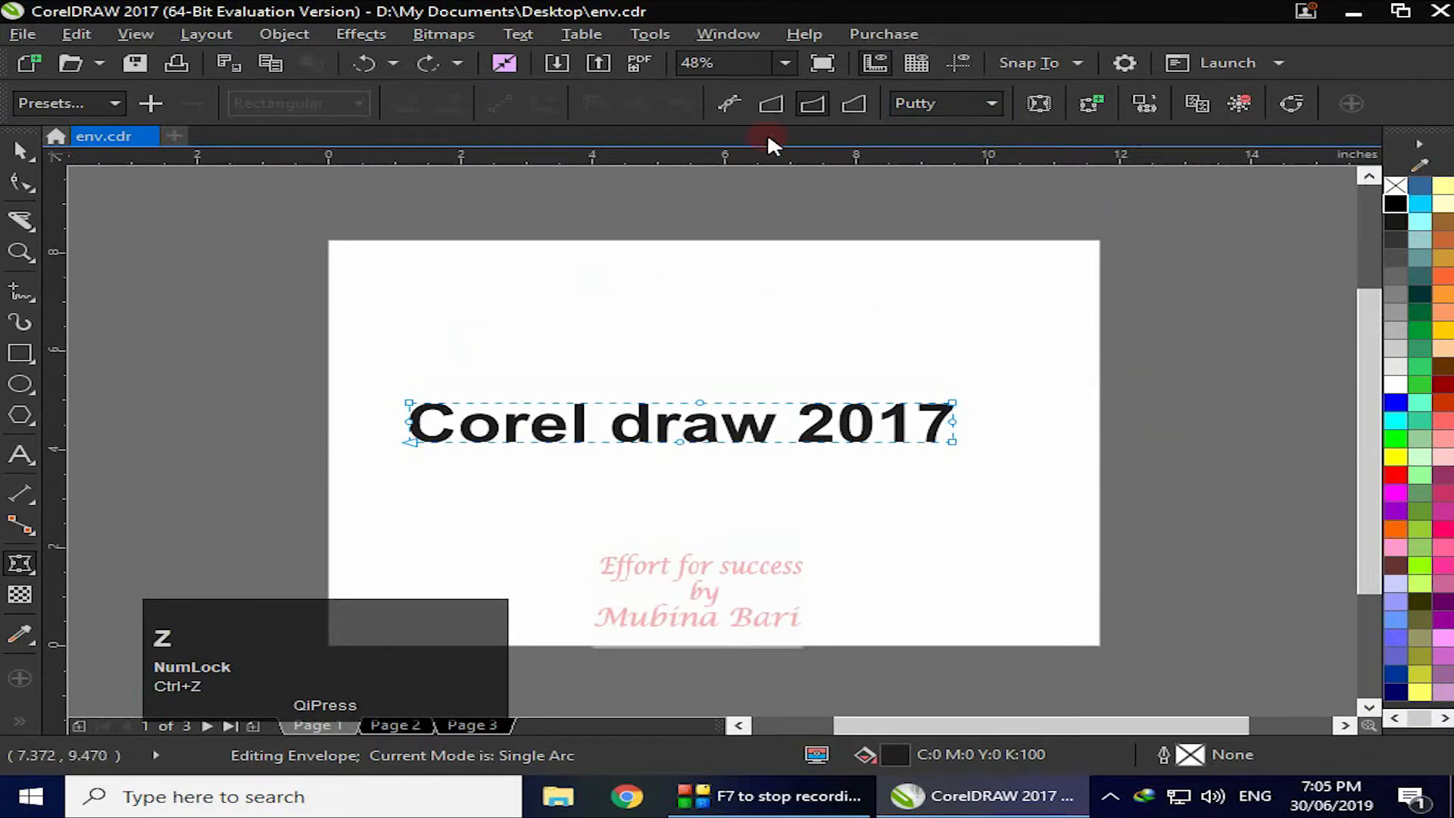
# Try Single arc mode with Putty mapping by raising the text envelope's upper middle node about 2.3 inches, and undo it
pyautogui.click(816, 106)
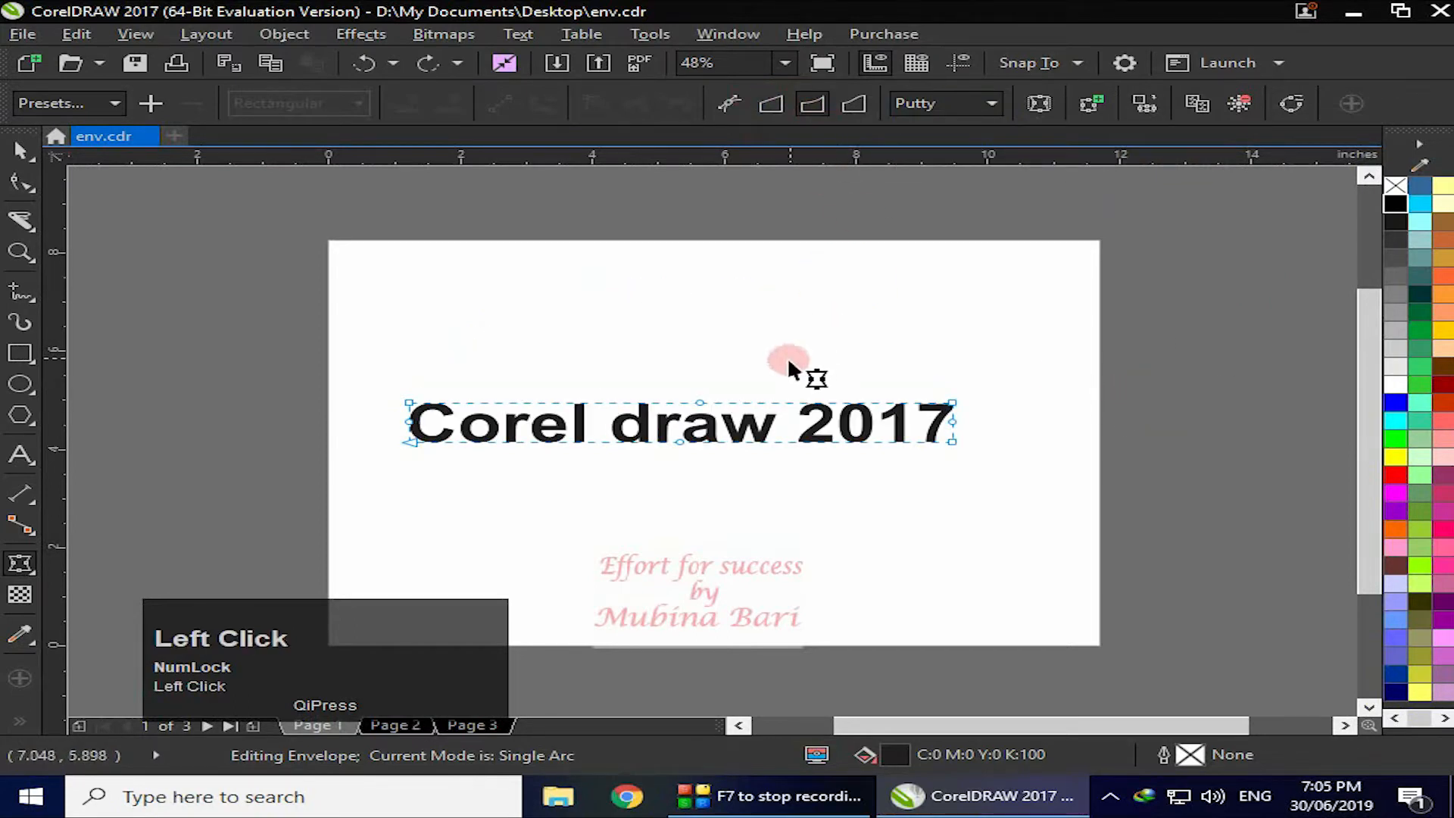
pyautogui.moveTo(703, 408); pyautogui.dragTo(703, 289)
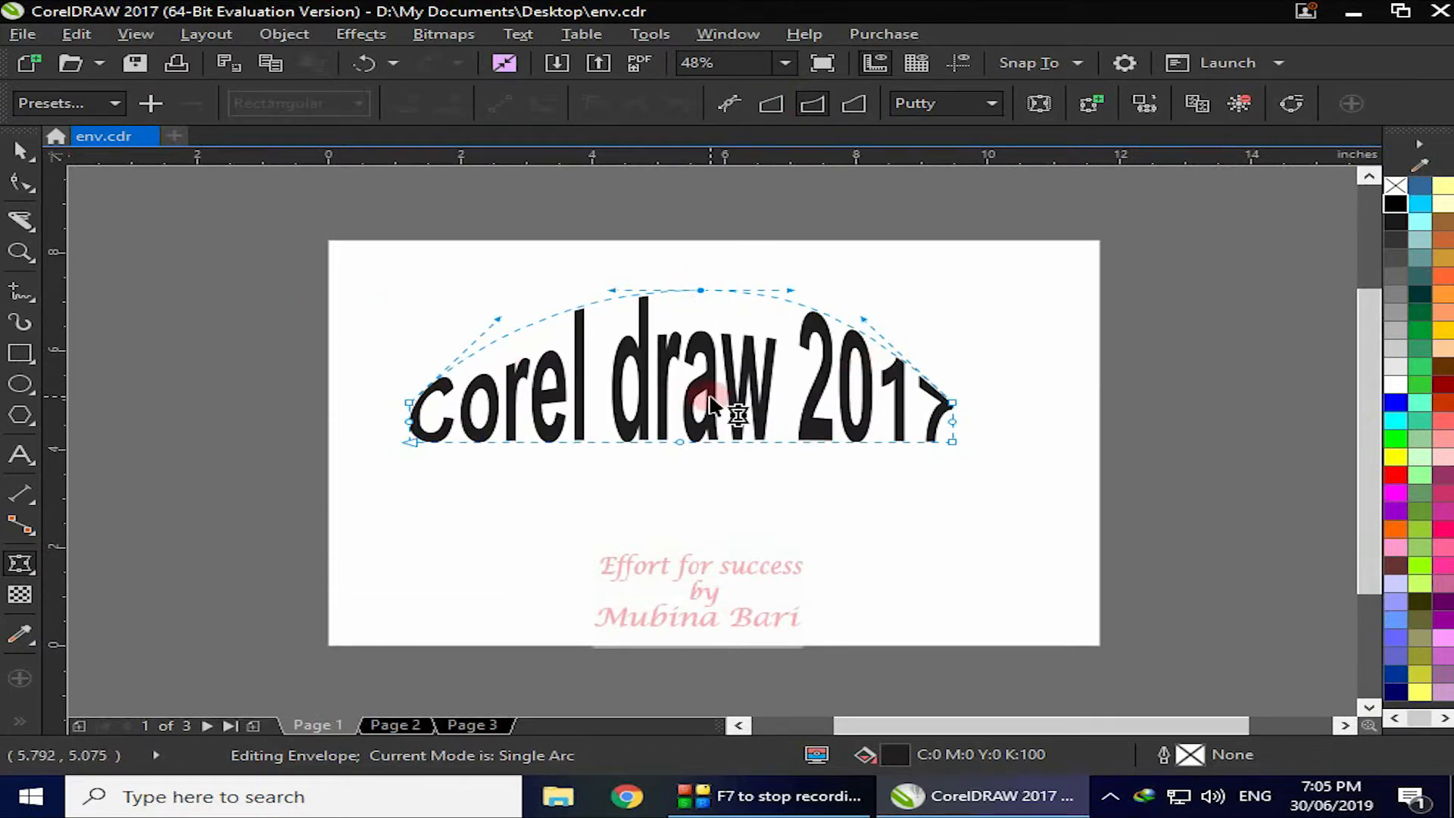
pyautogui.click(992, 101)
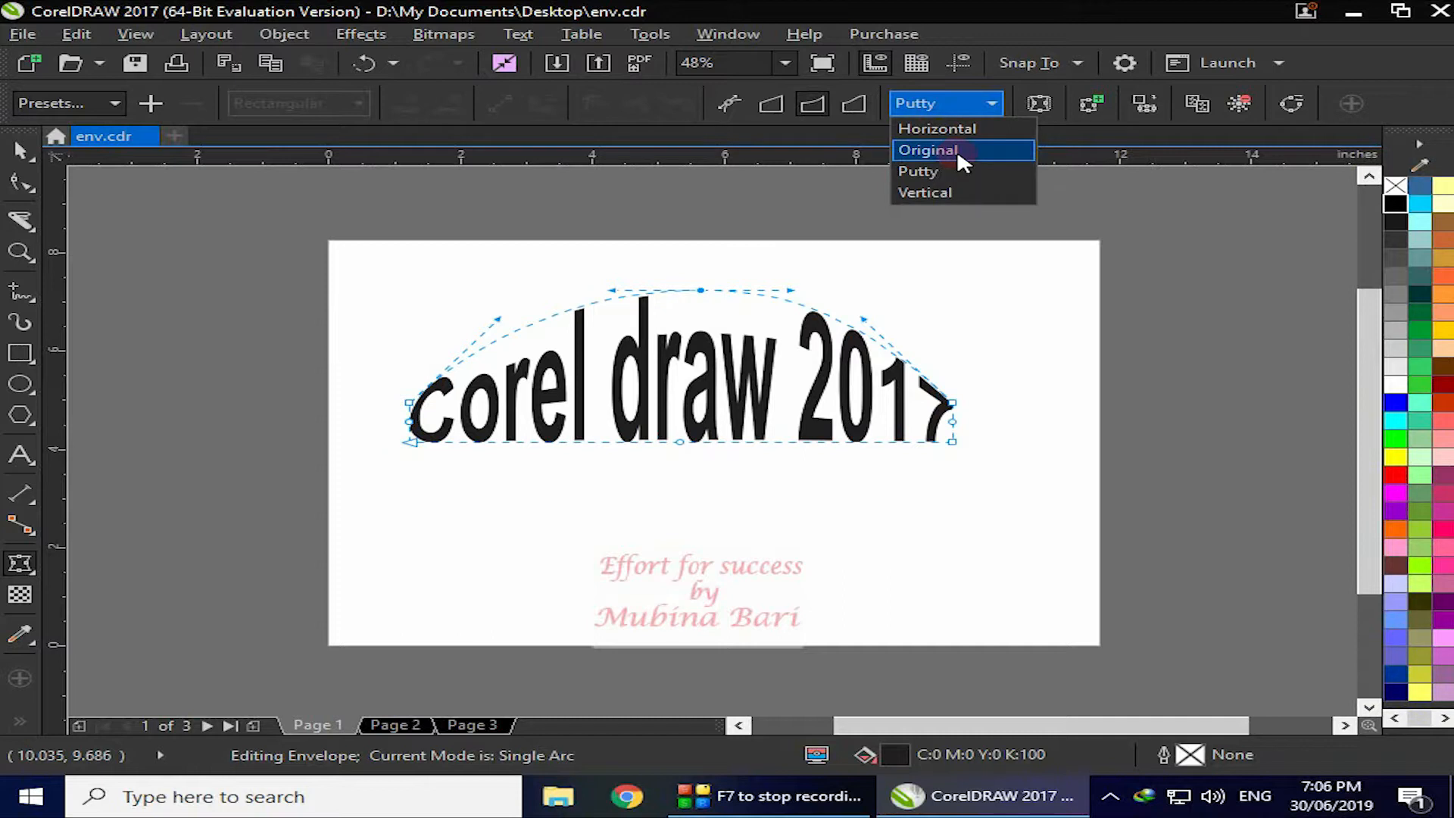
pyautogui.click(1036, 174)
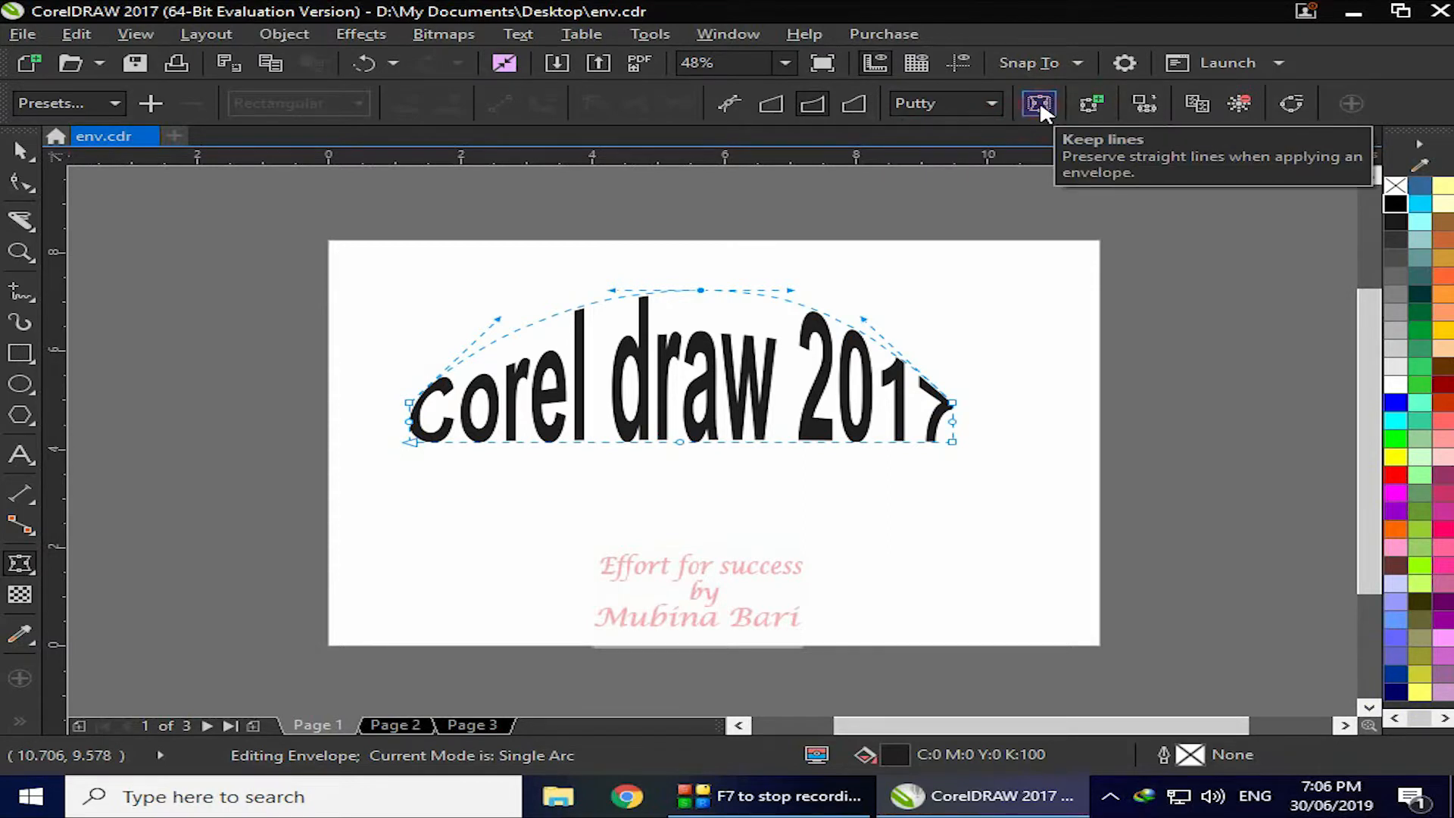
pyautogui.click(696, 598)
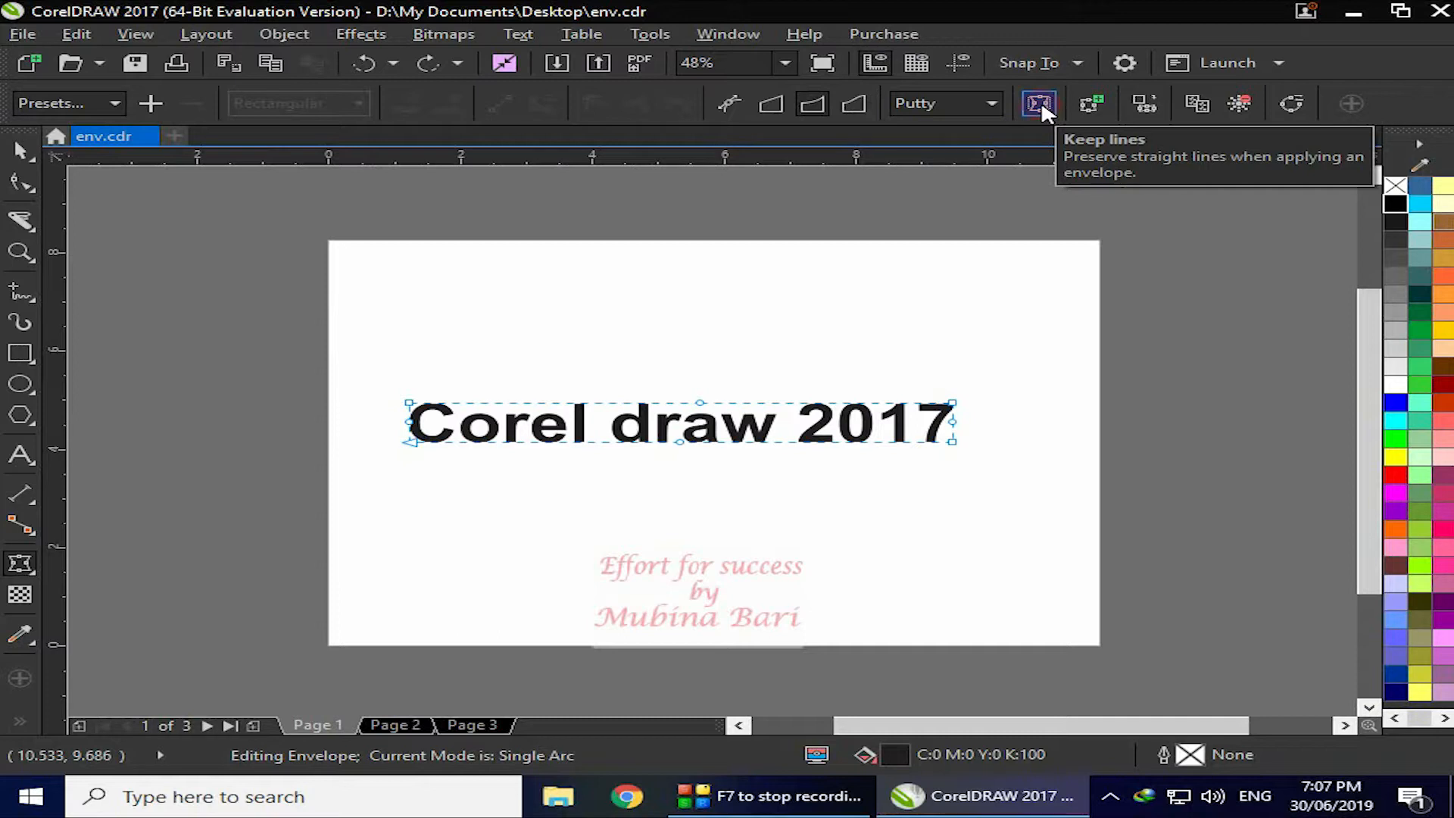
# Toggle Keep lines in Single arc mode, try raising the text envelope's upper middle node about 2.5 and 2.3 inches, and flatten the envelope again
pyautogui.click(1053, 101)
pyautogui.click(1042, 103)
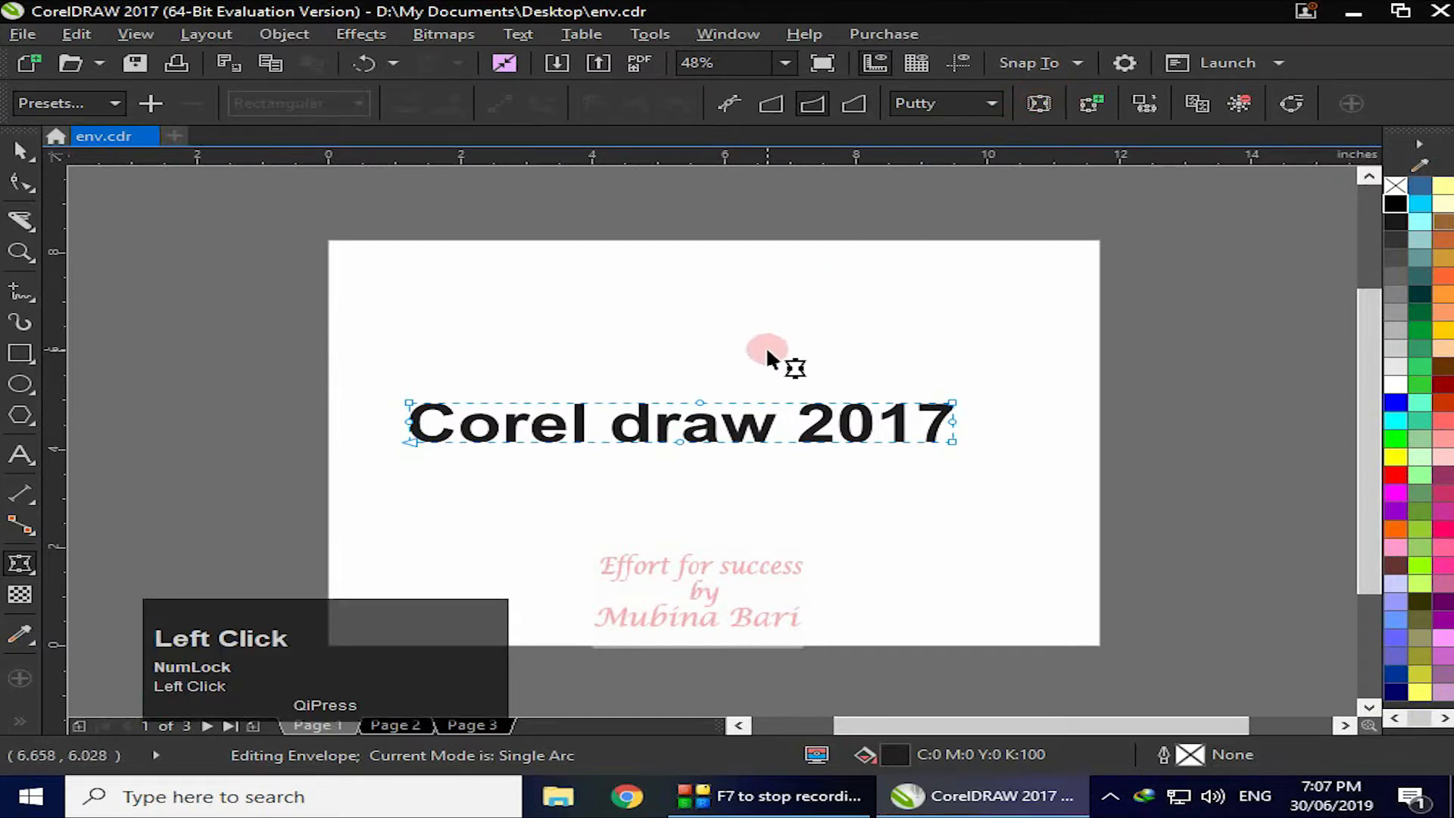
pyautogui.moveTo(698, 403); pyautogui.dragTo(715, 282)
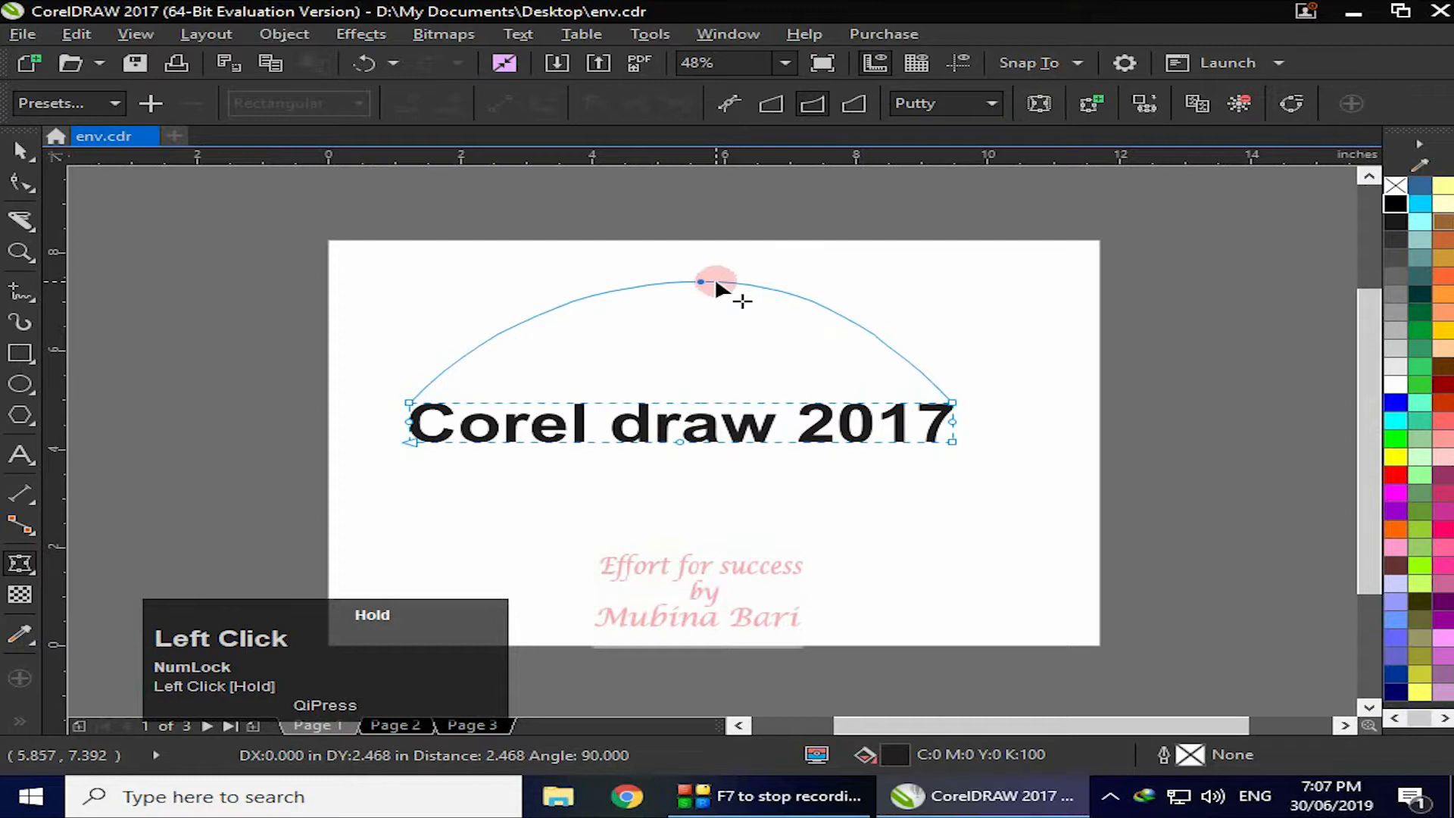
pyautogui.moveTo(715, 282); pyautogui.dragTo(716, 282)
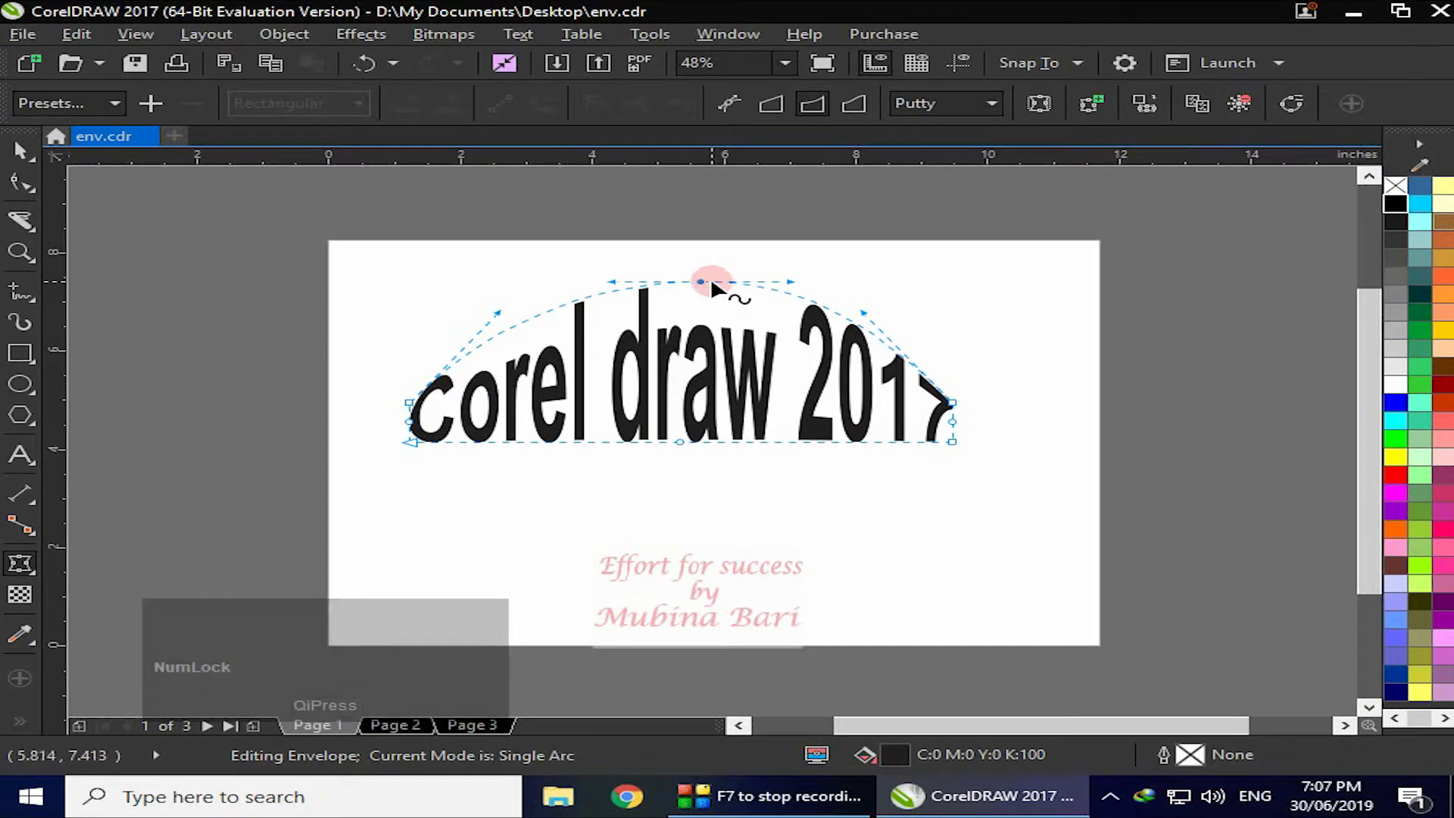
pyautogui.click(702, 282)
pyautogui.moveTo(699, 281)
pyautogui.mouseDown()
pyautogui.moveTo(700, 409)
pyautogui.moveTo(705, 299)
pyautogui.mouseUp()
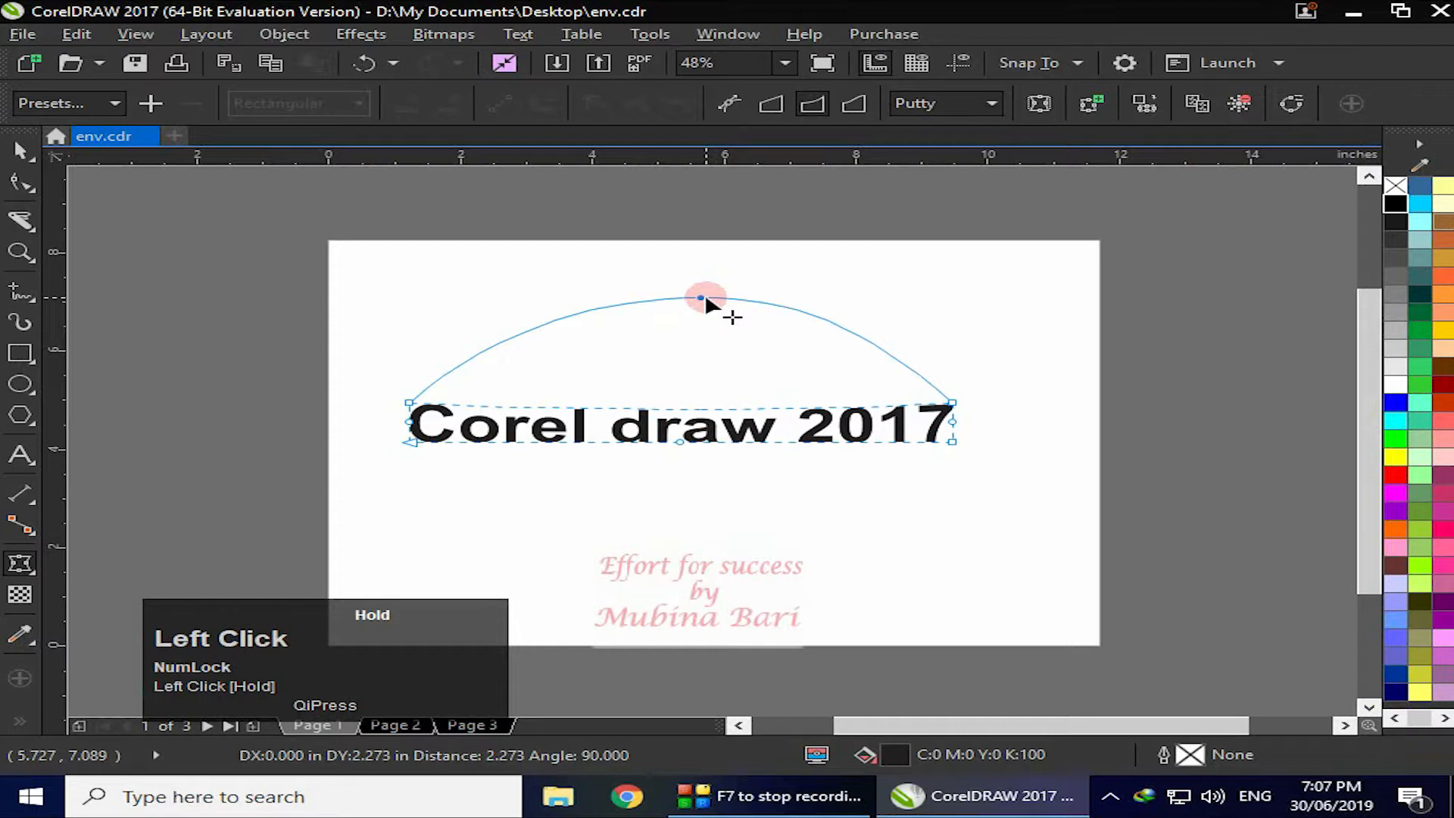
pyautogui.moveTo(705, 300); pyautogui.dragTo(681, 403)
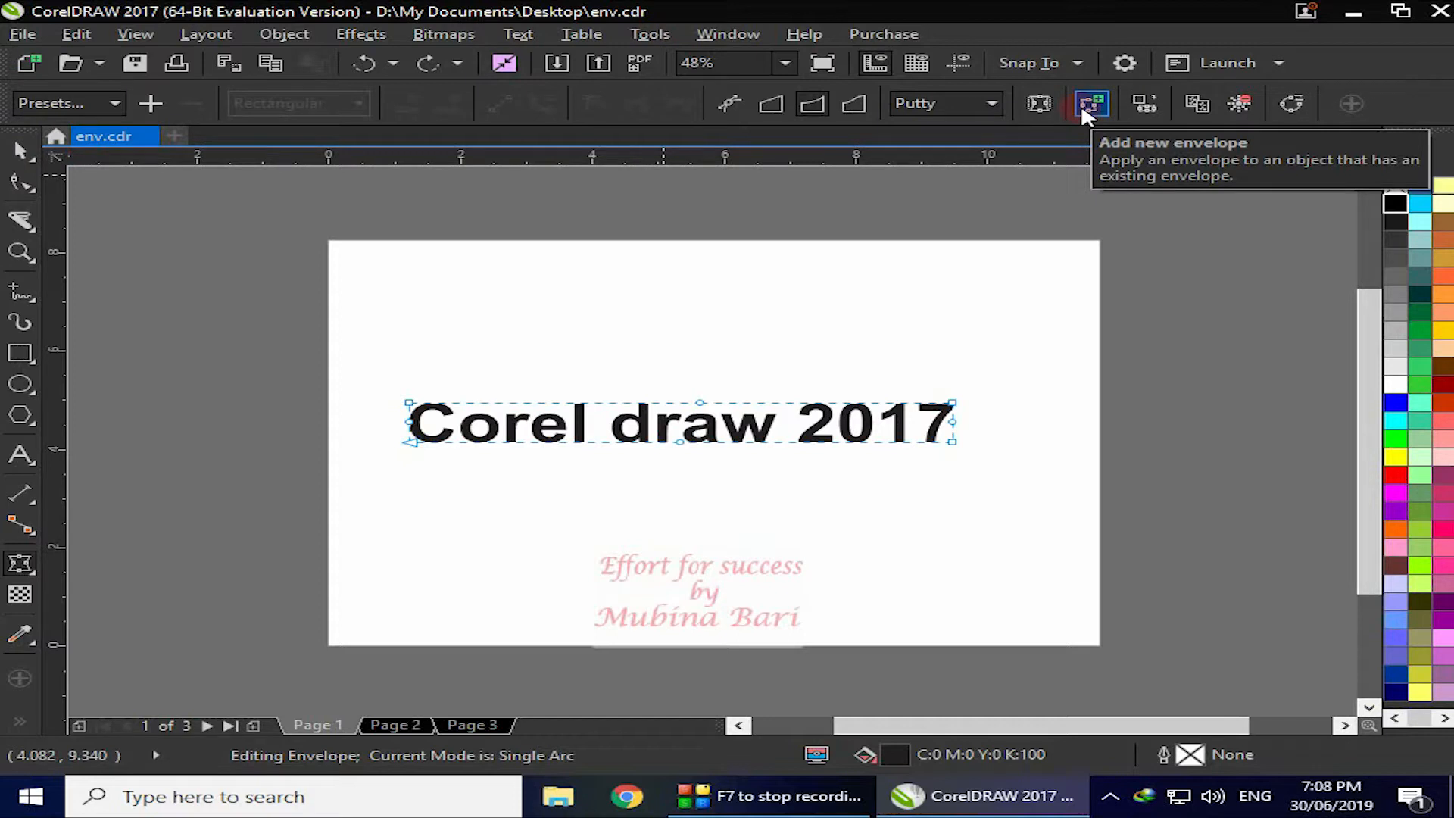
# In Straight line mode, pull the text envelope's upper and lower middle nodes symmetrically apart to form a diamond-like outline
pyautogui.click(682, 443)
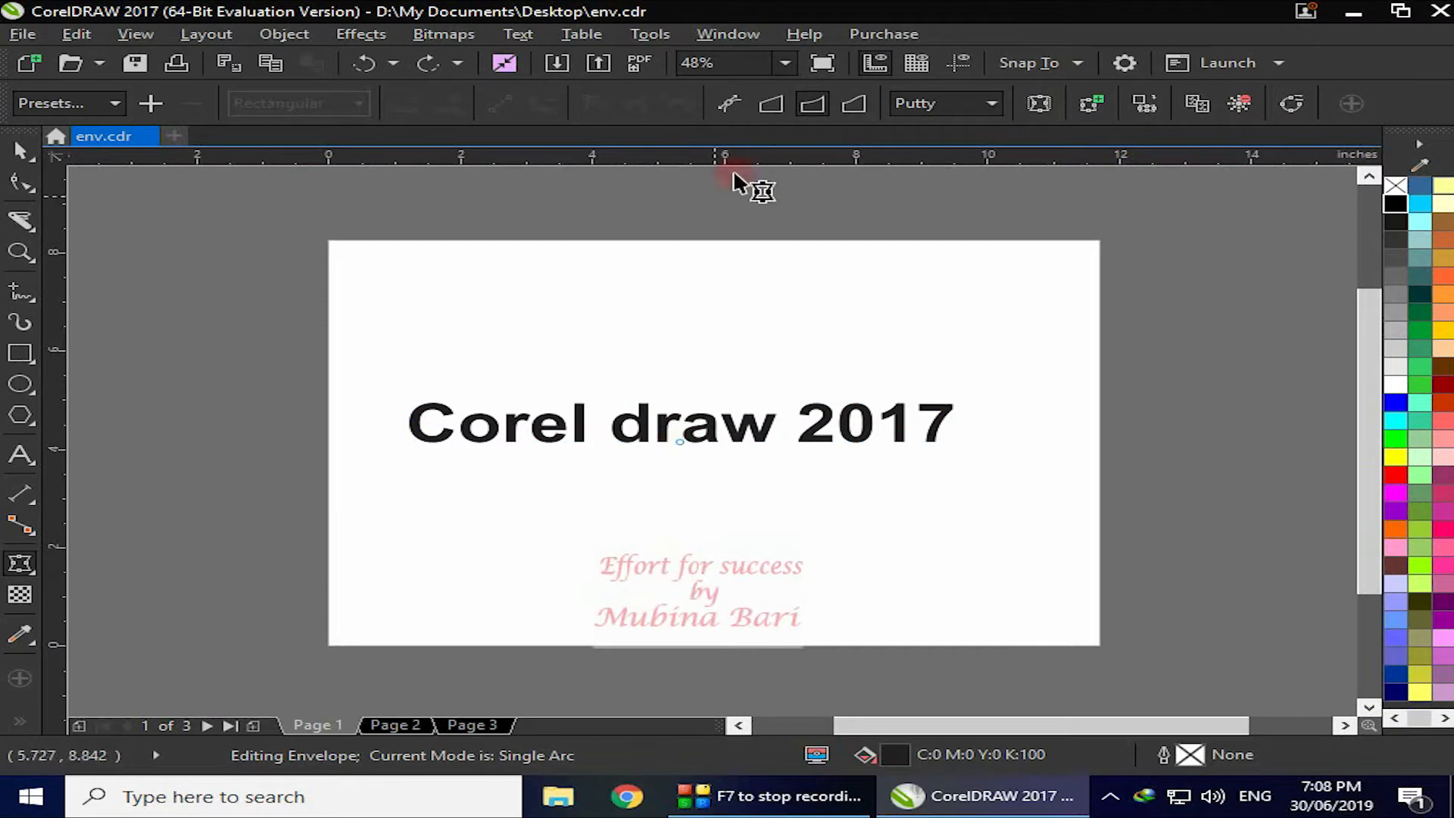
pyautogui.click(774, 105)
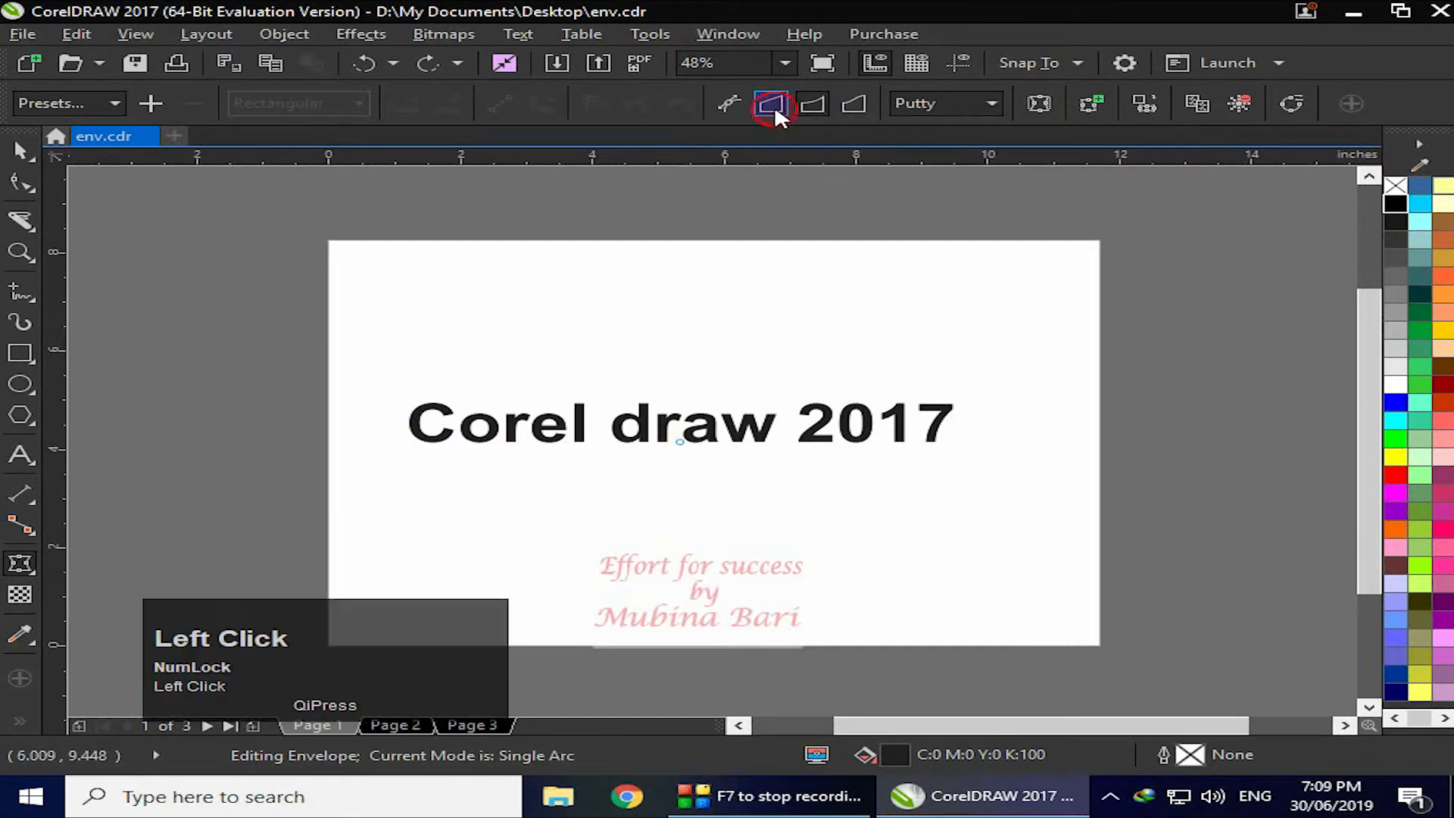
pyautogui.click(700, 402)
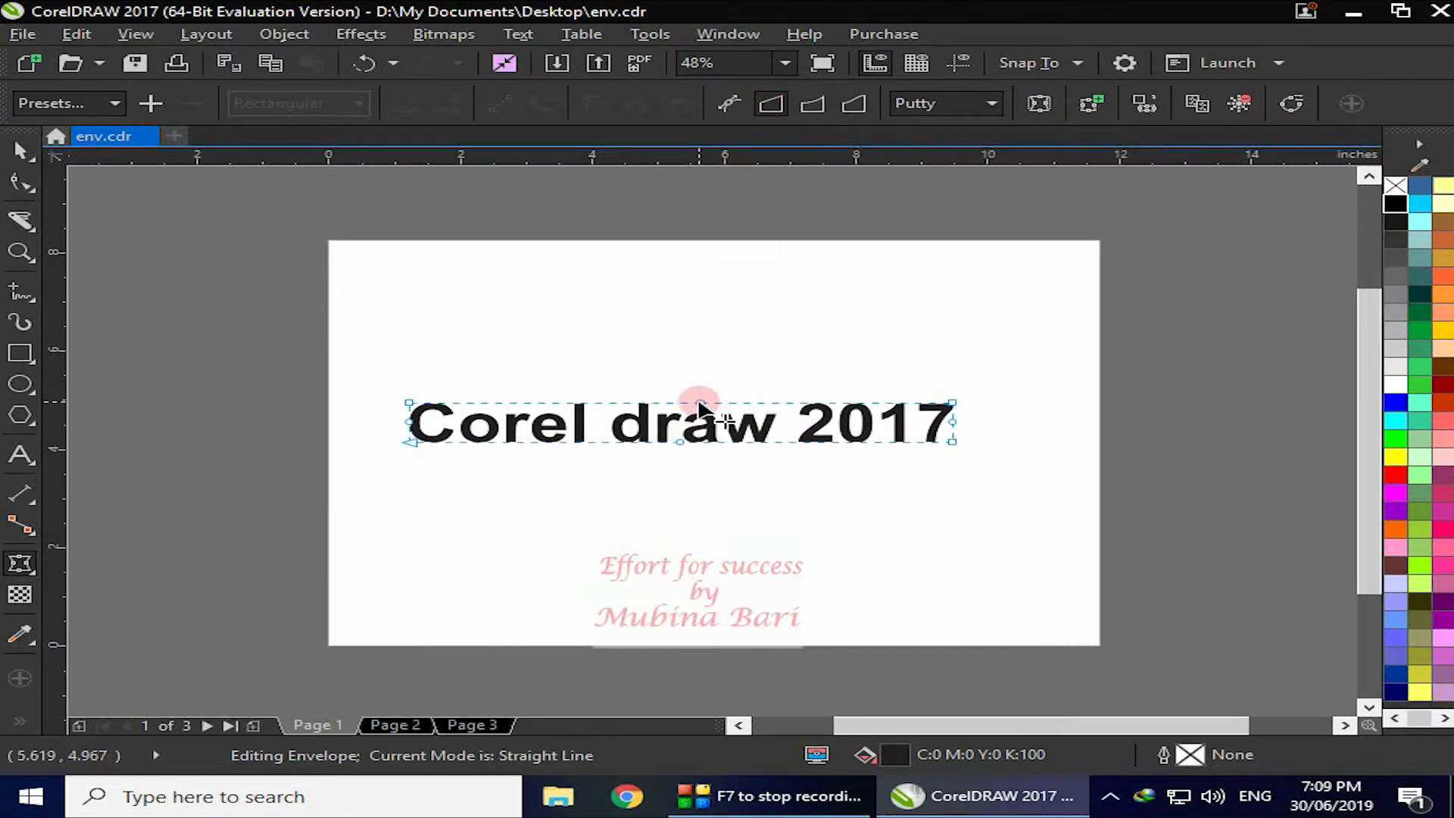
pyautogui.moveTo(698, 406); pyautogui.dragTo(702, 326)
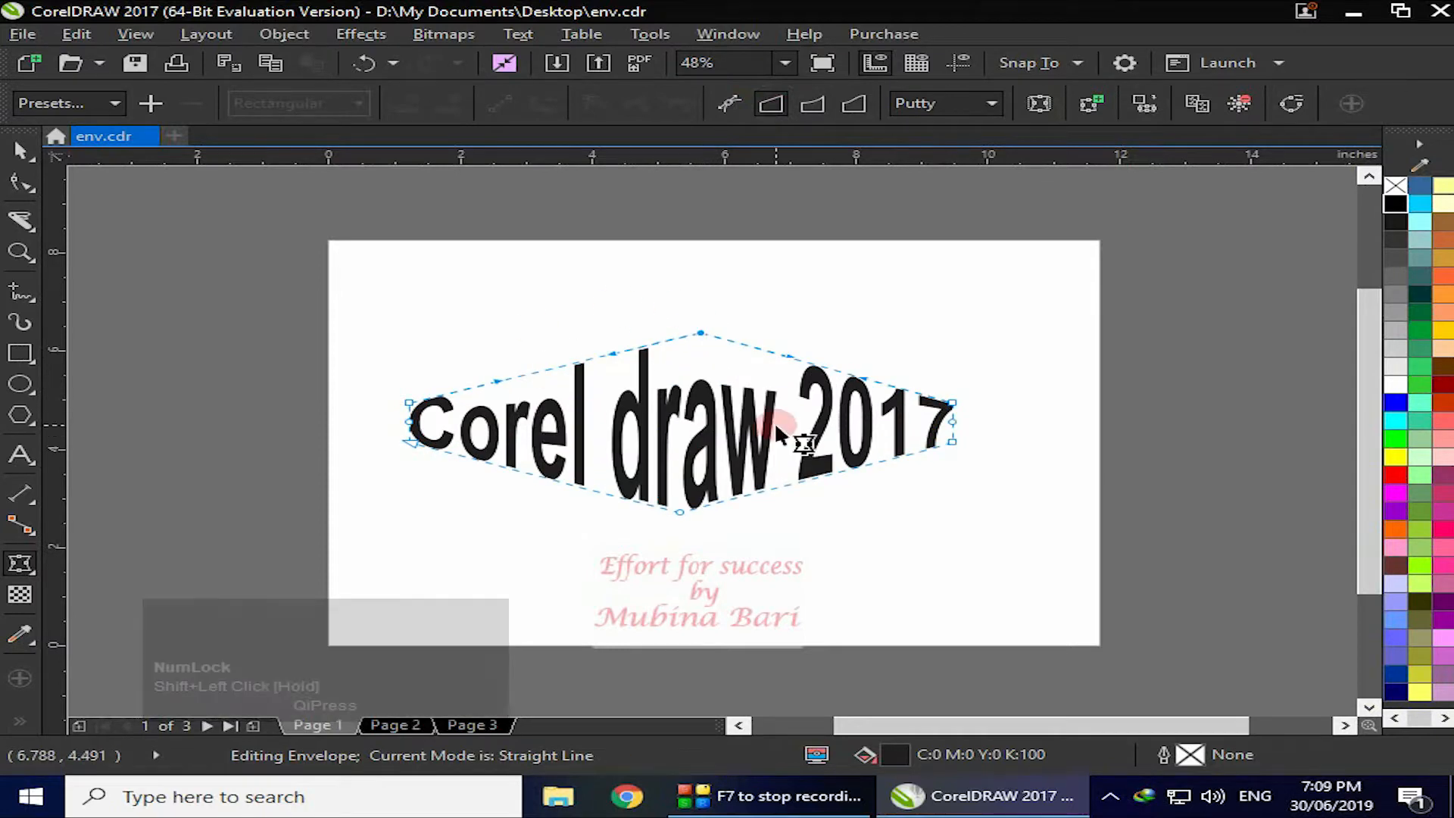
# Try adding a new envelope to the distorted text, moving its upper middle node up and lower middle node down, and undo the envelope changes
pyautogui.click(1091, 106)
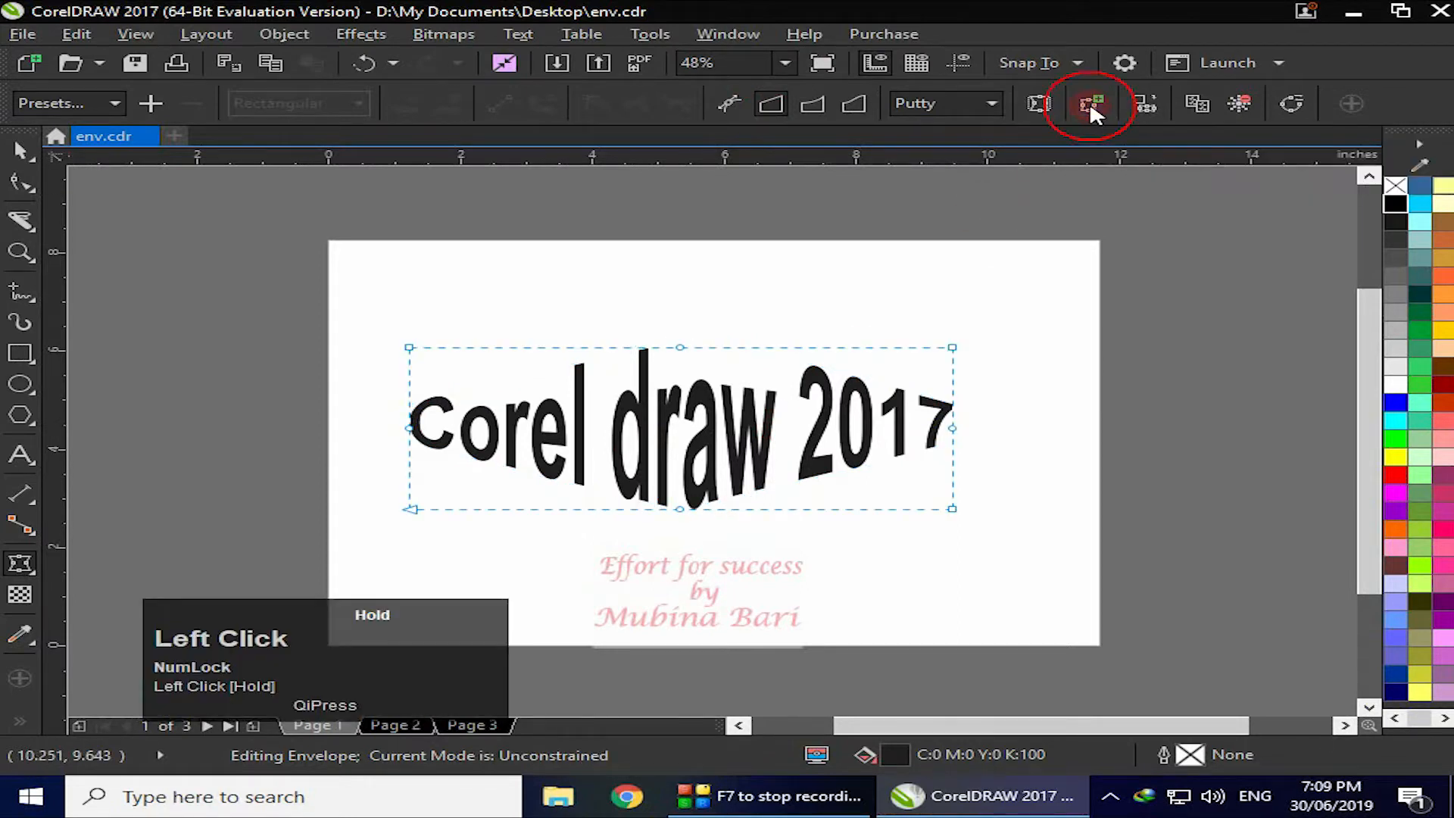
pyautogui.click(772, 103)
pyautogui.moveTo(680, 347); pyautogui.dragTo(681, 258)
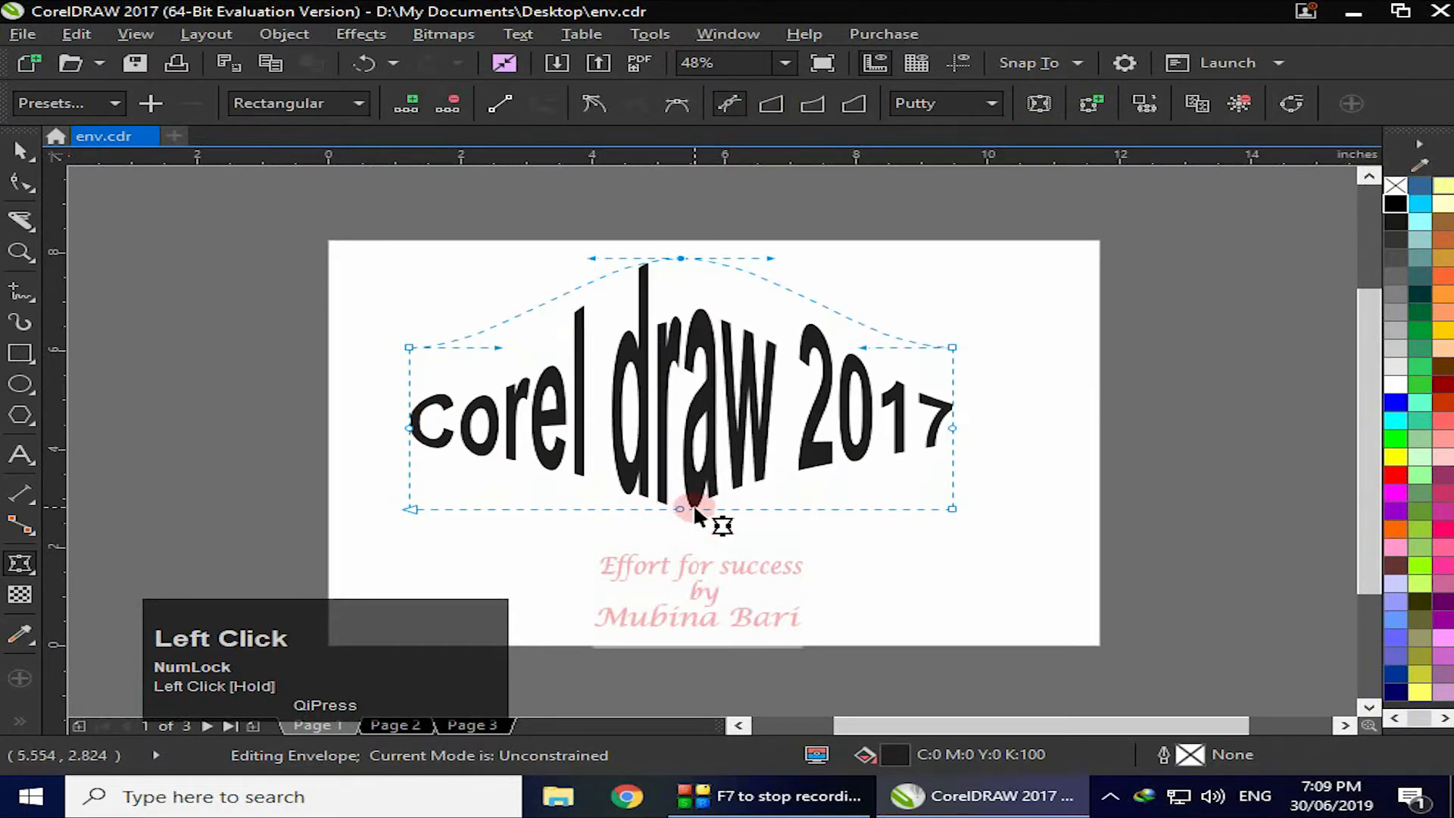
pyautogui.moveTo(679, 508); pyautogui.dragTo(685, 551)
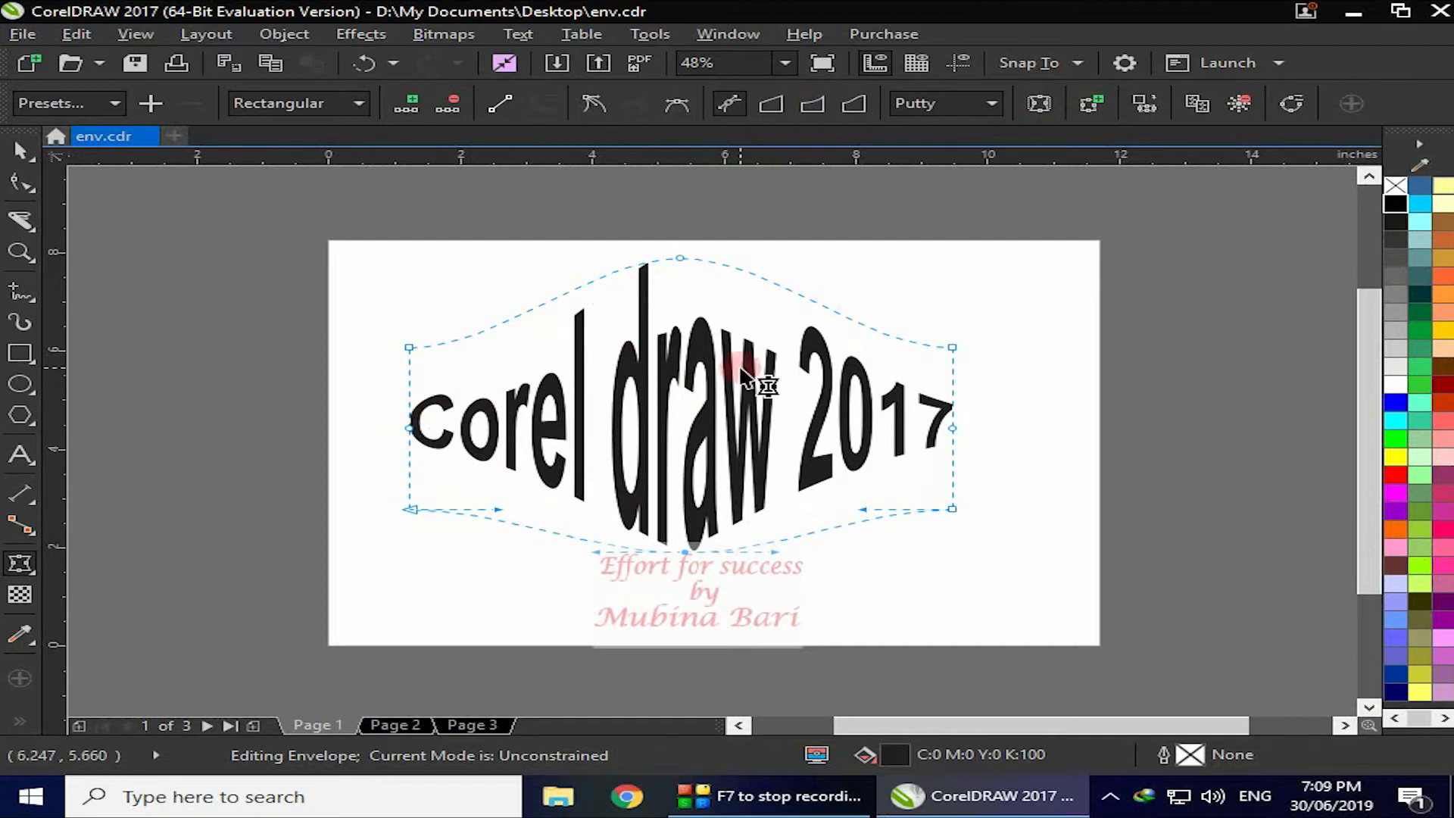
pyautogui.hotkey('ctrl', 'z')
pyautogui.hotkey('ctrl', 'z')
pyautogui.hotkey('ctrl', 'z')
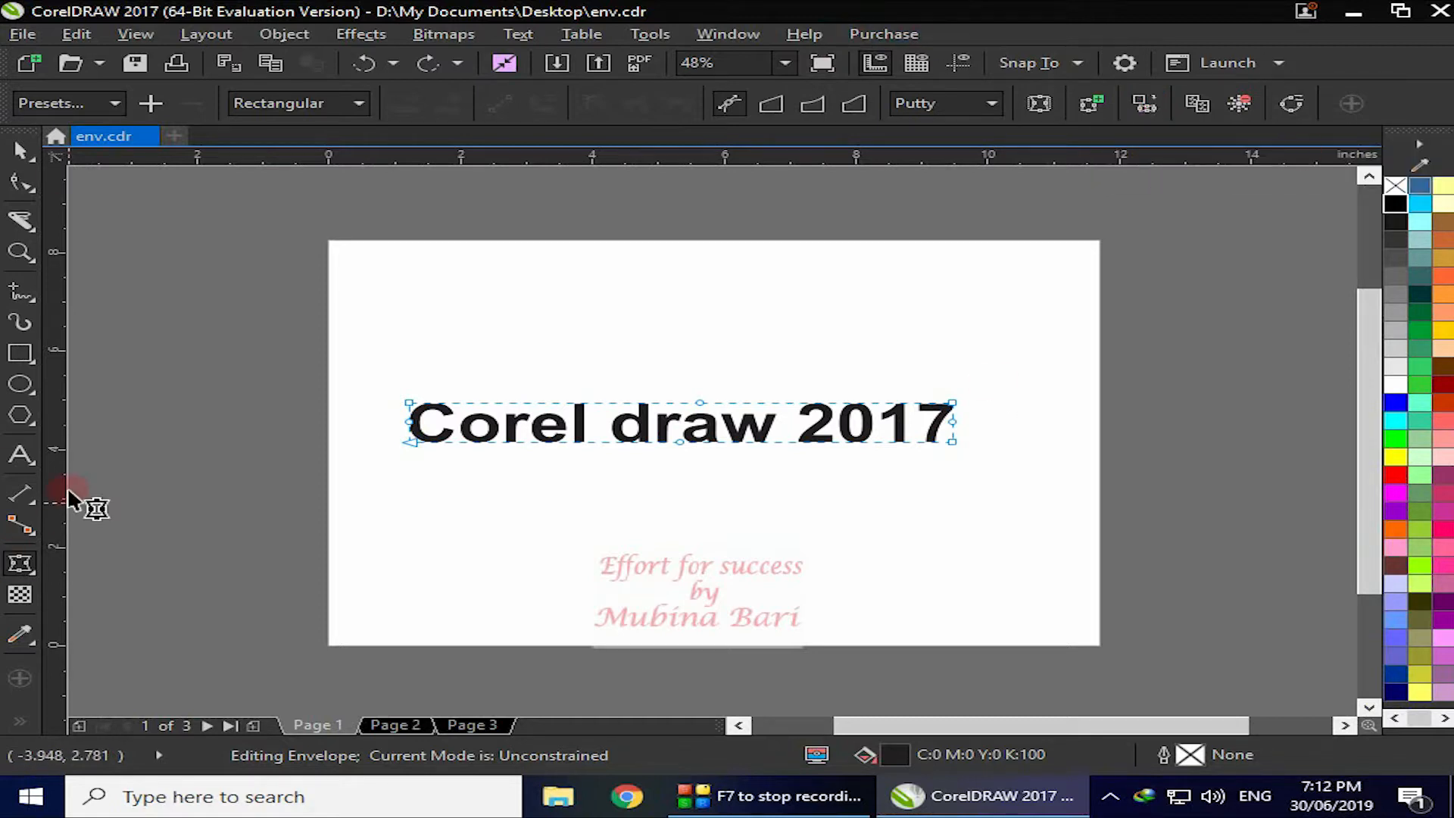
# Draw an ellipse about 3.98 by 1.75 inches above the text and apply the Pinch envelope preset to it
pyautogui.click(34, 377)
pyautogui.moveTo(351, 266); pyautogui.dragTo(621, 351)
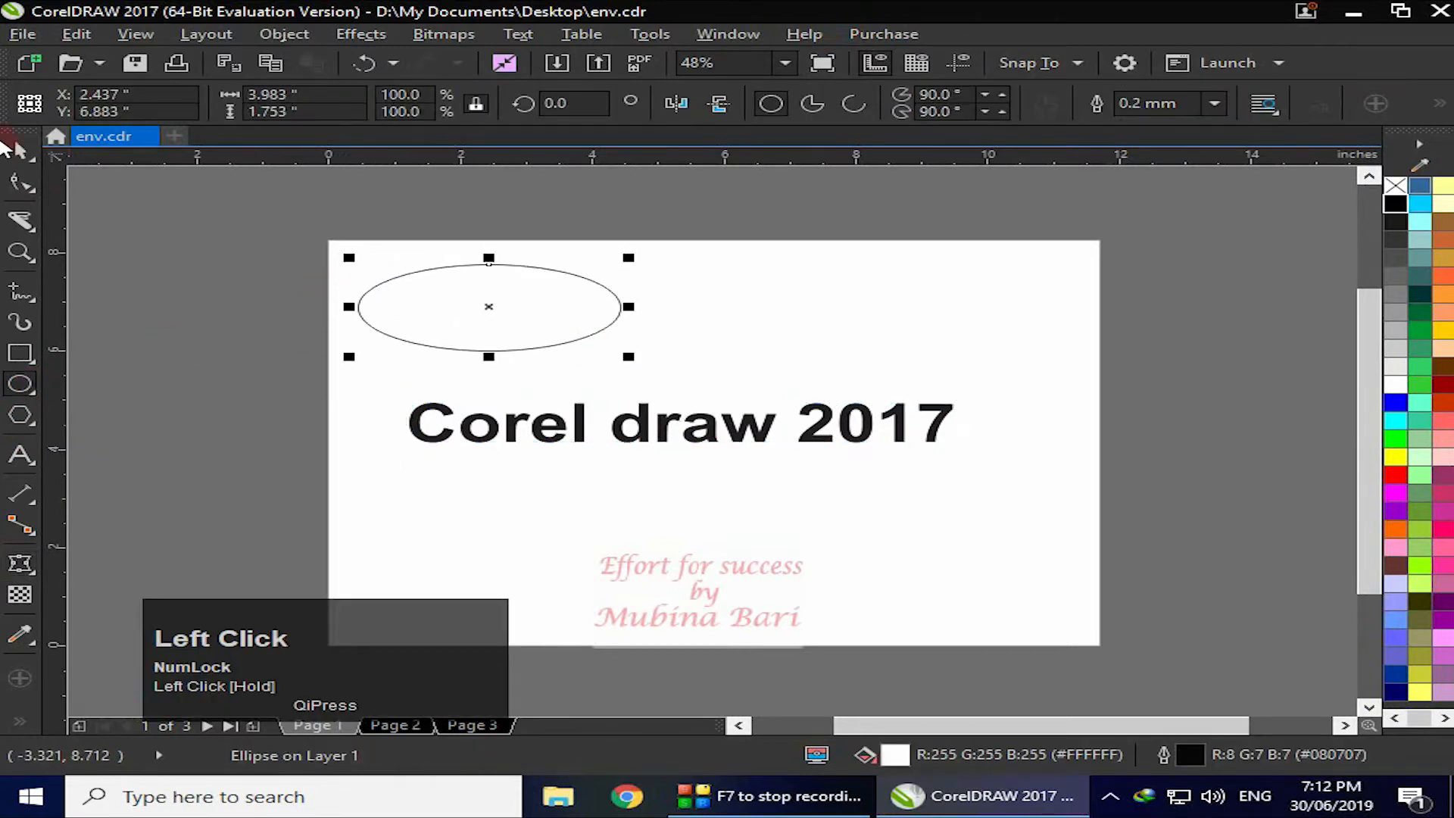
pyautogui.click(20, 564)
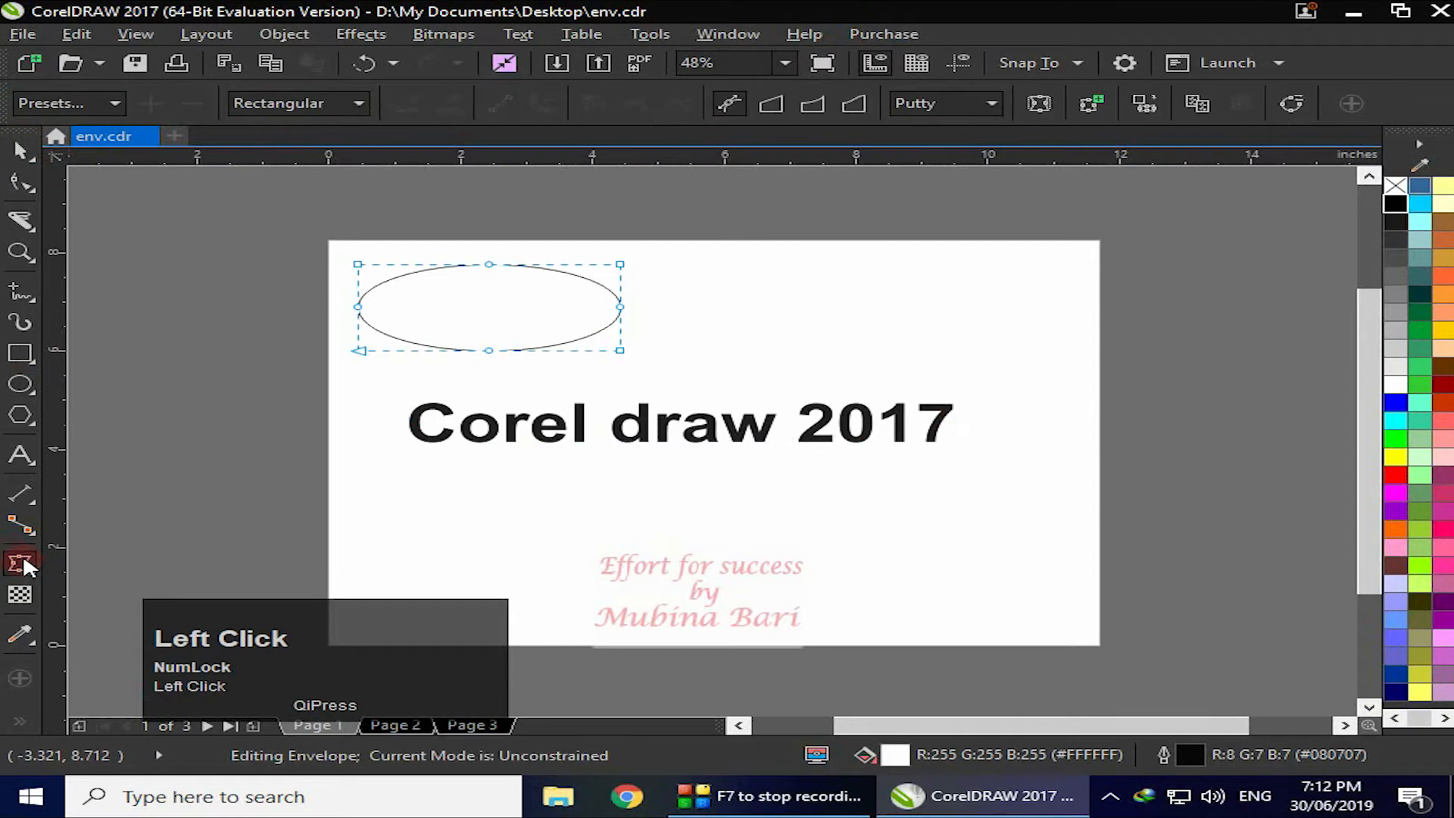
pyautogui.click(118, 100)
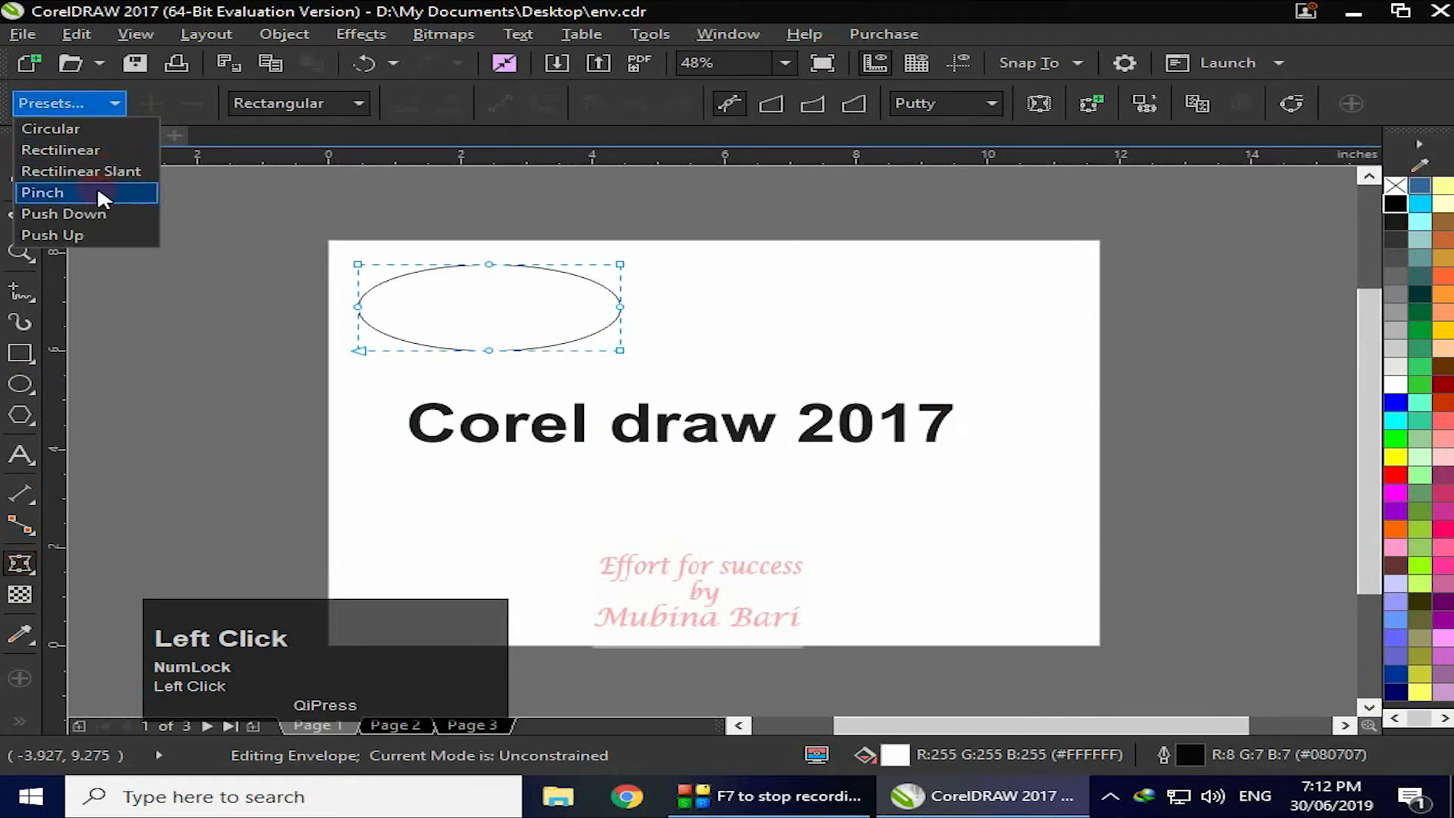
pyautogui.click(76, 192)
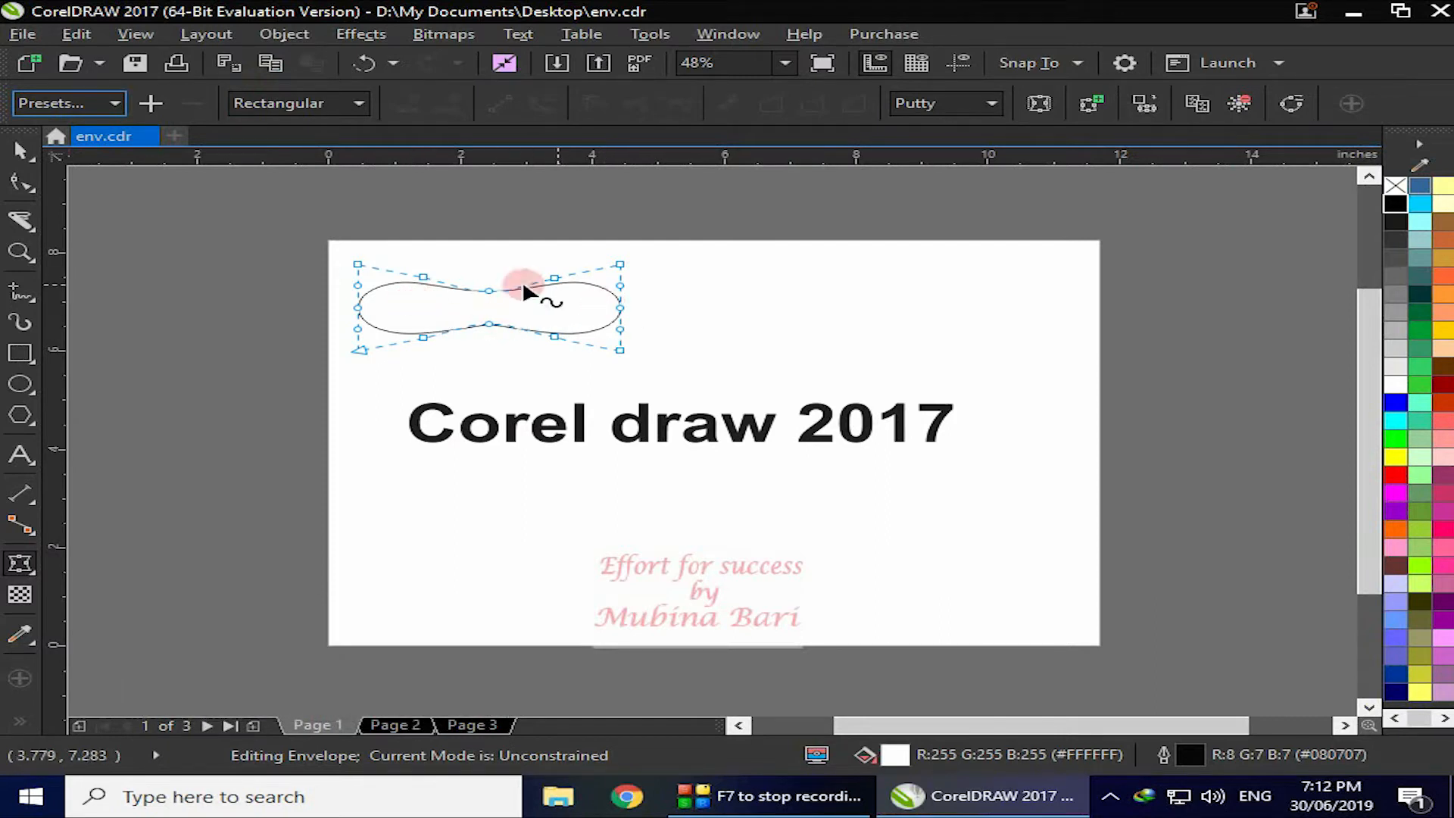
# Try creating the text's envelope from the pinched ellipse's shape, and undo it
pyautogui.click(803, 428)
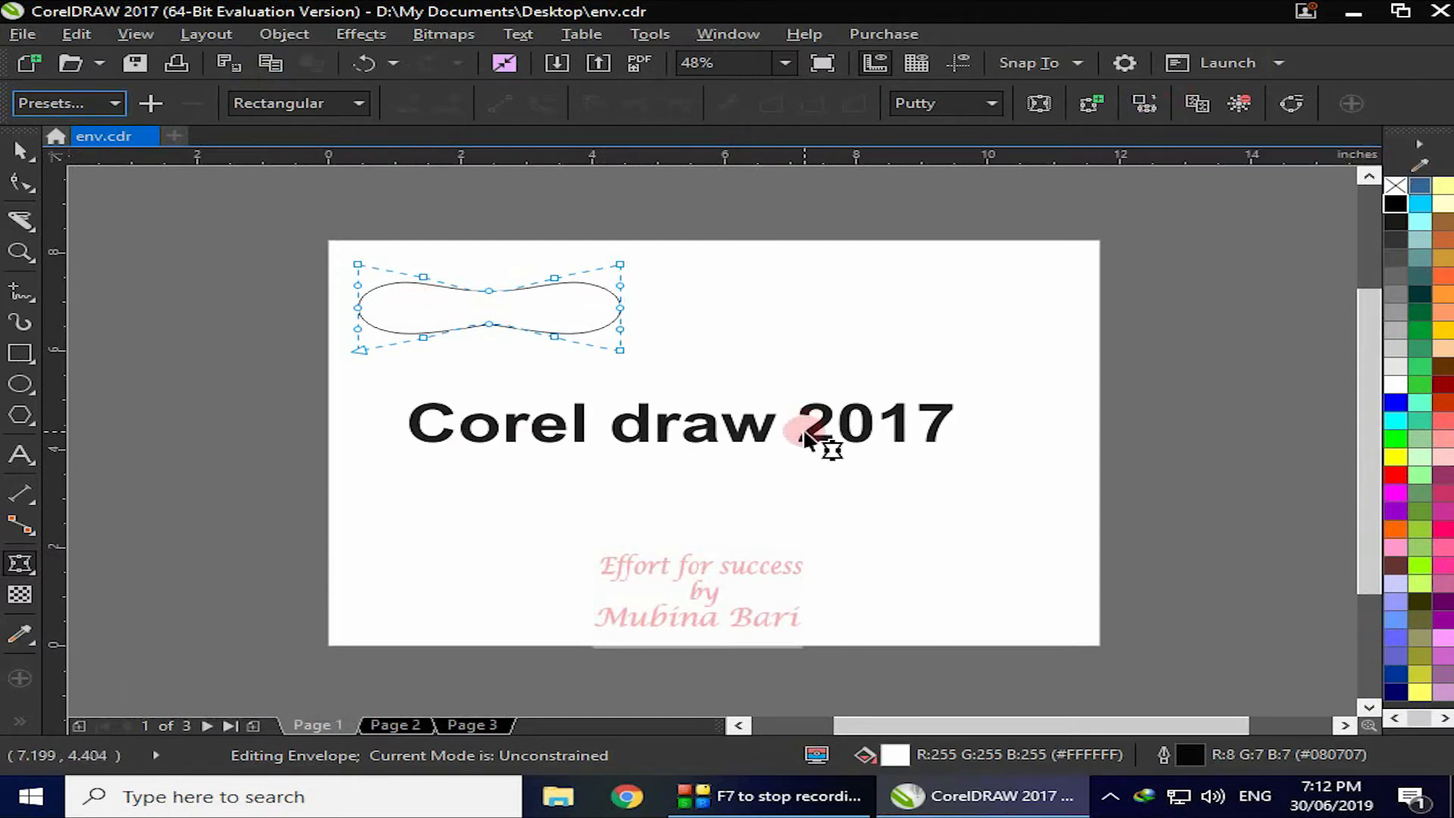
pyautogui.click(1145, 105)
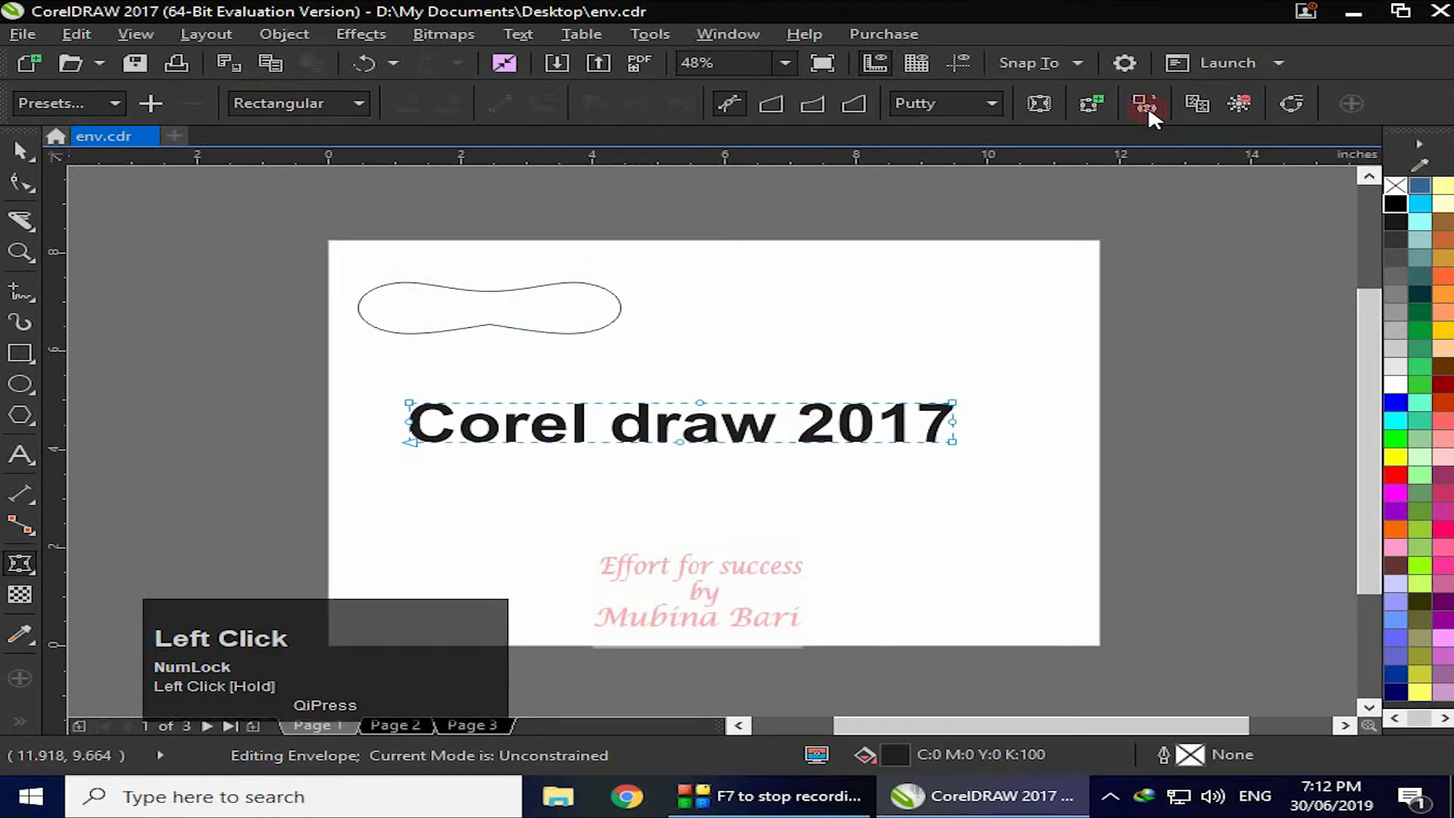
pyautogui.click(446, 329)
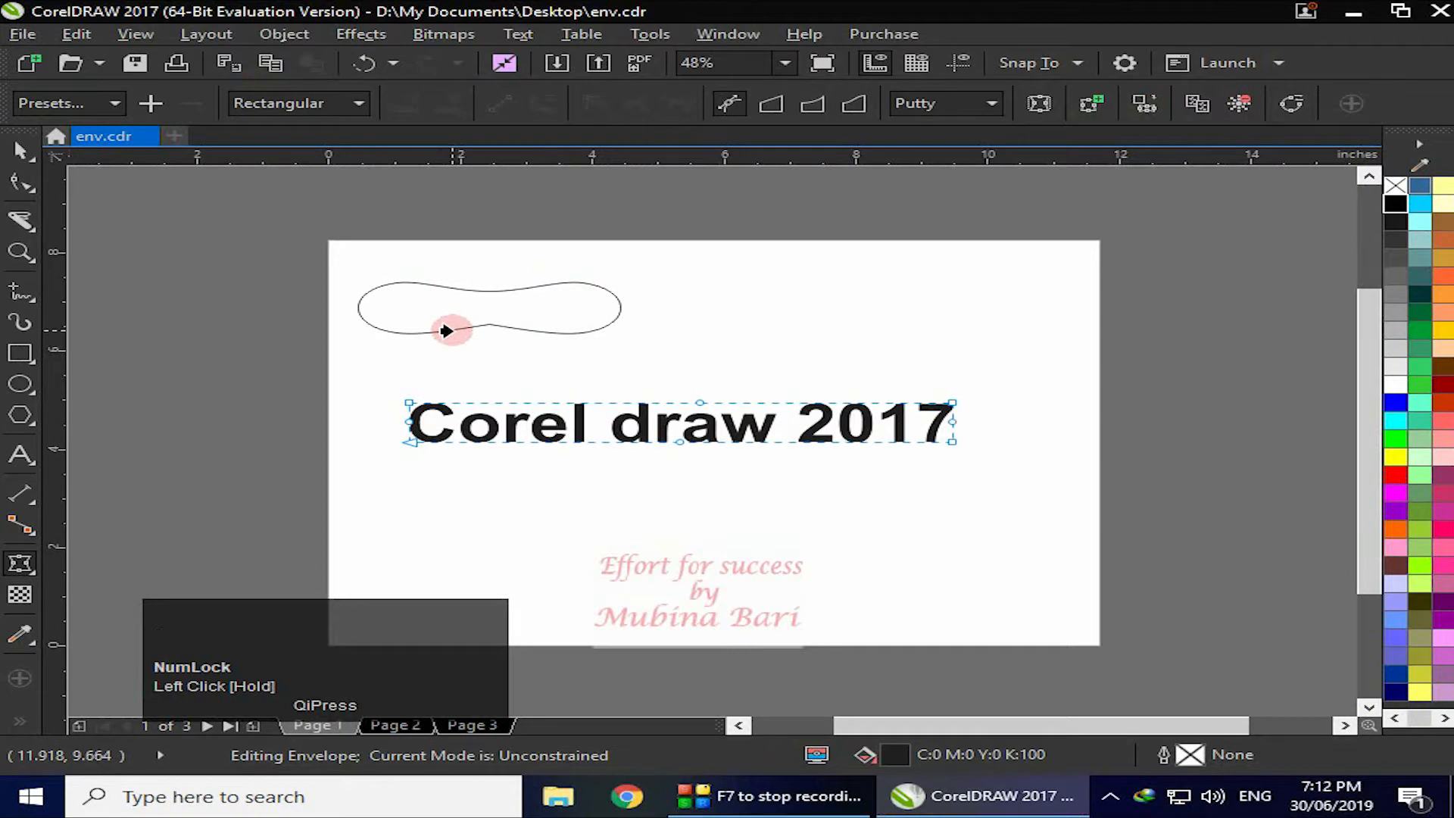
pyautogui.click(448, 330)
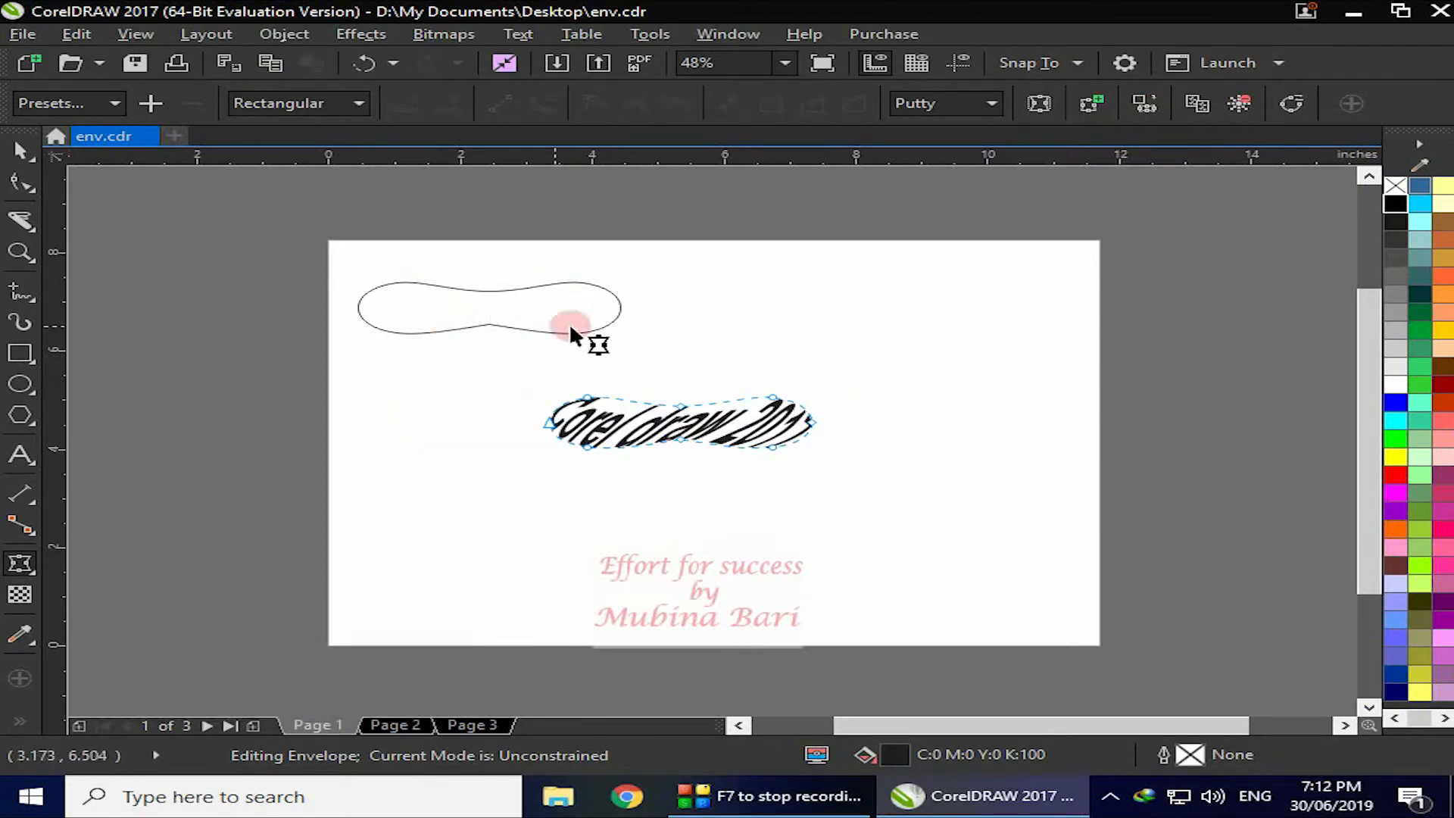
pyautogui.hotkey('ctrl', 'z')
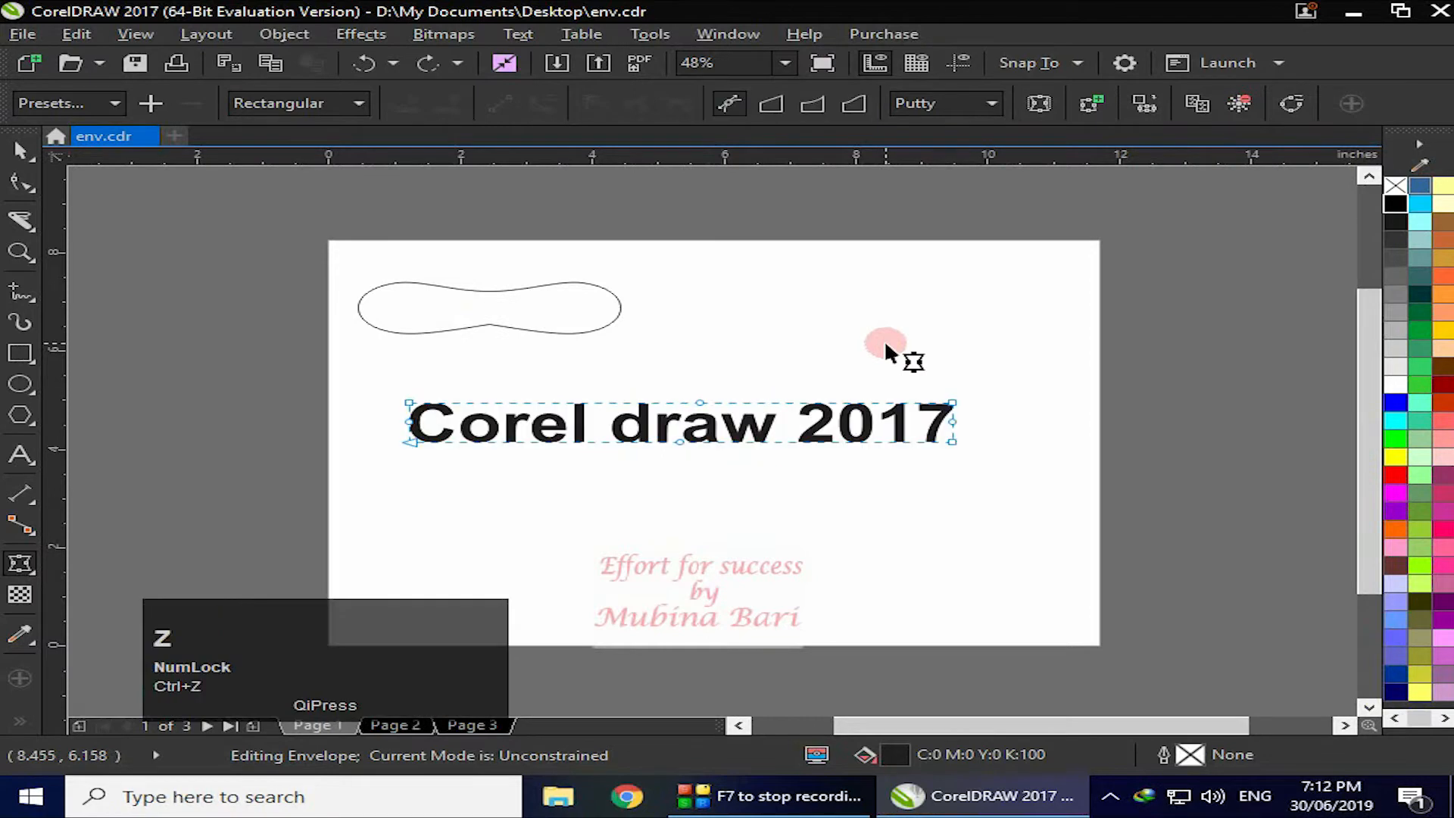
# Delete the pinched ellipse above the text
pyautogui.click(23, 155)
pyautogui.click(416, 326)
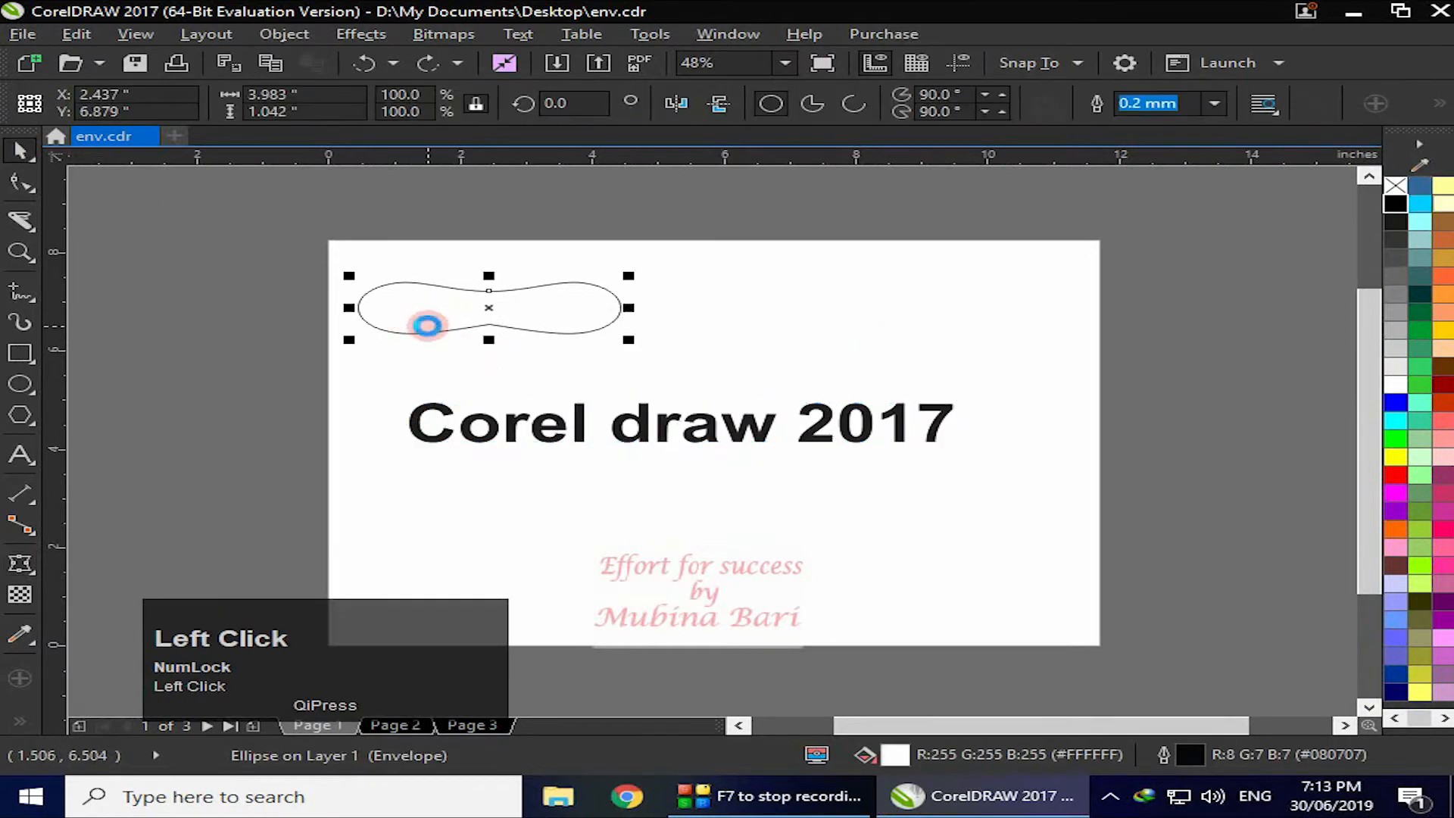
pyautogui.press('Delete')
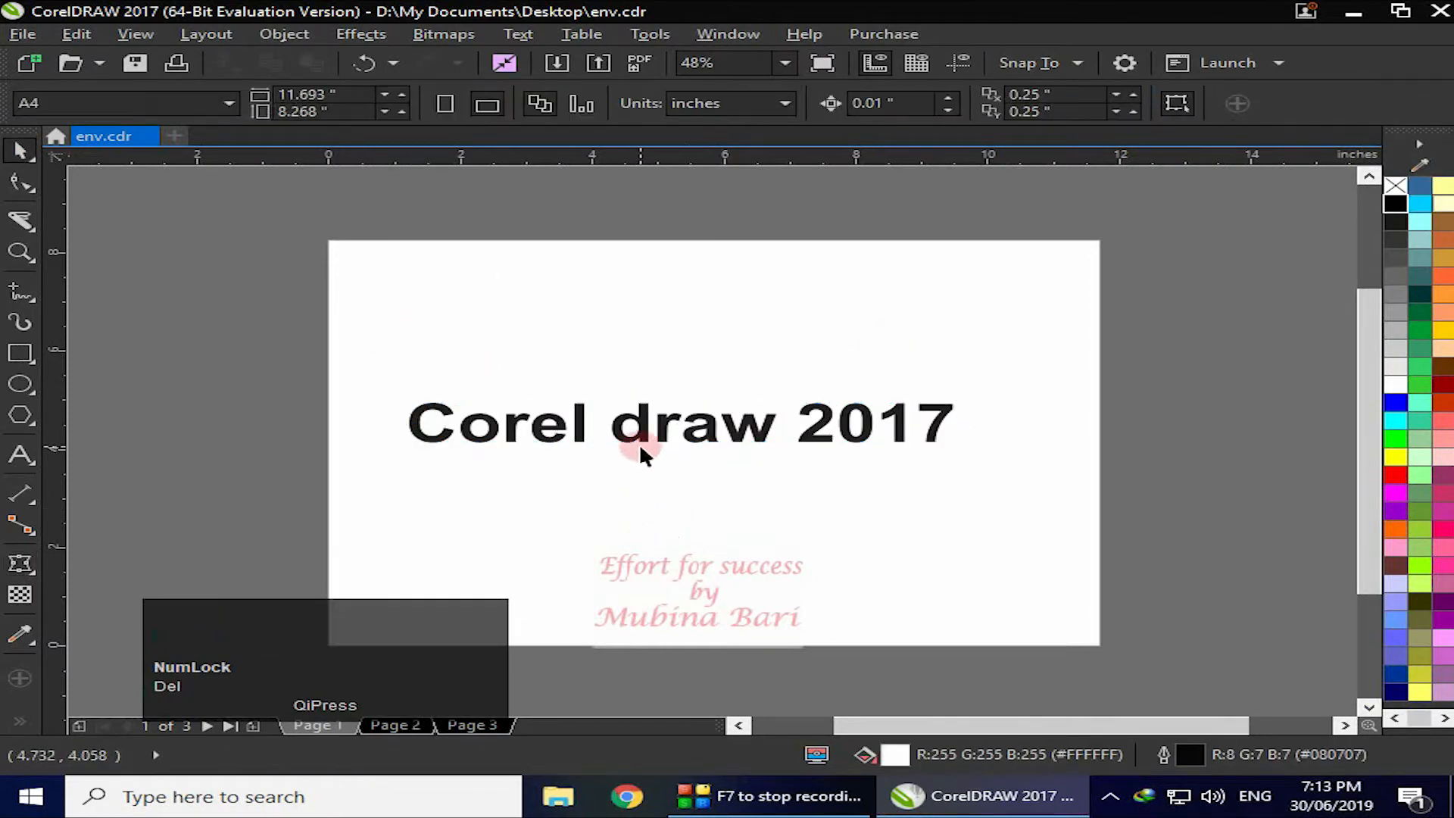
# Arch the "Corel draw 2017" text in Single arc mode by raising its envelope's upper and lower middle nodes together
pyautogui.click(649, 428)
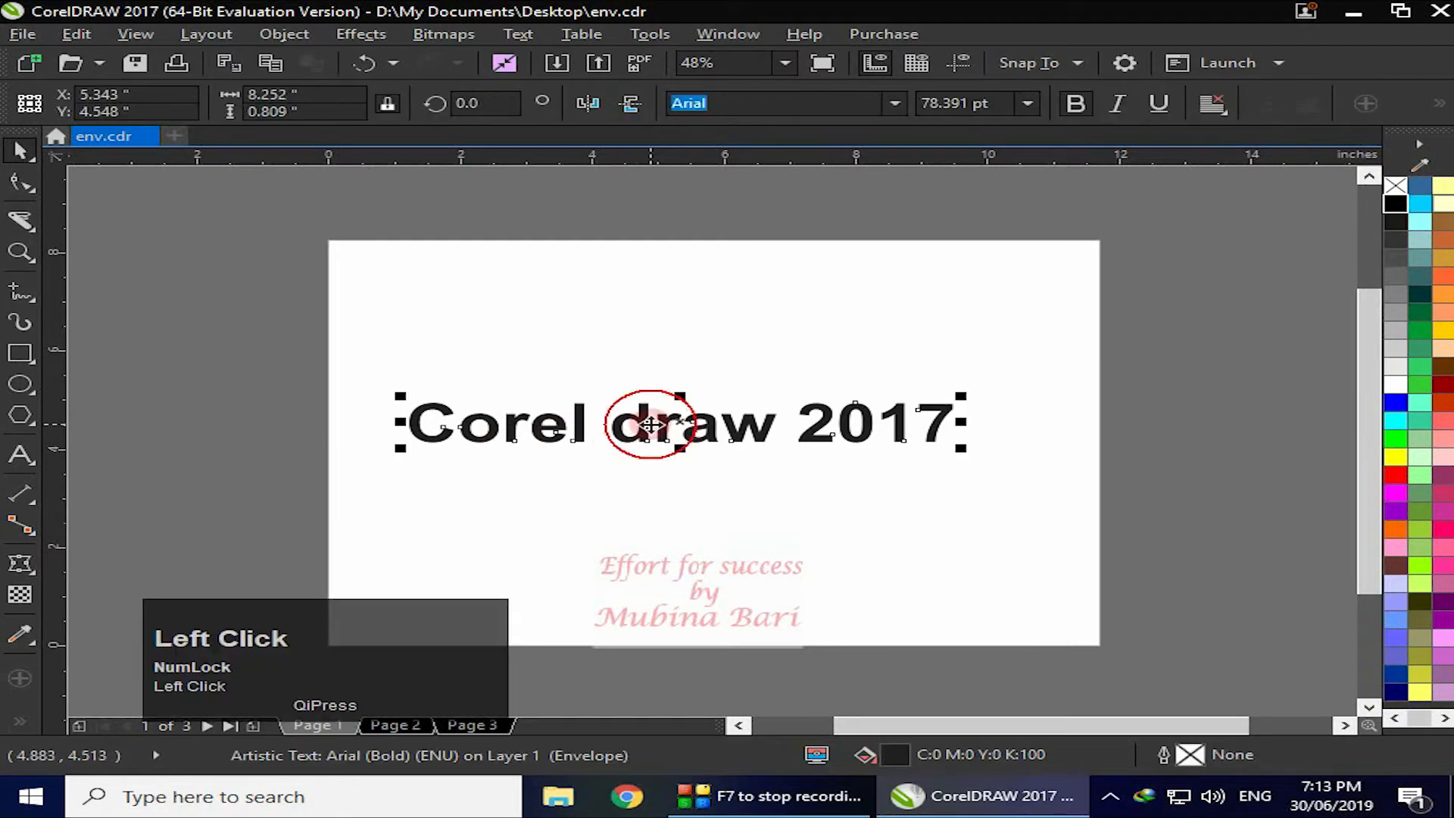
pyautogui.click(19, 565)
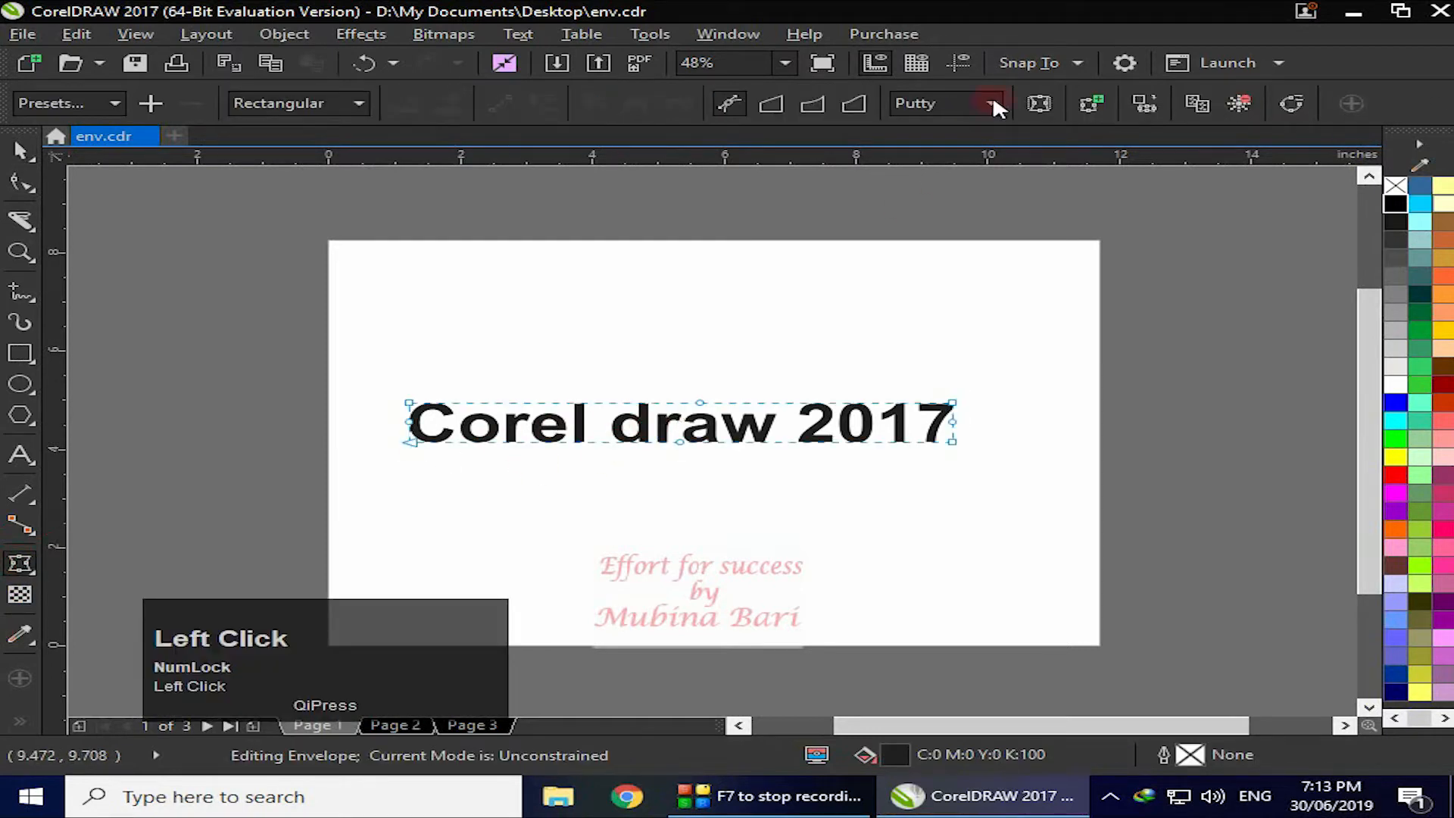
pyautogui.click(812, 103)
pyautogui.moveTo(701, 402); pyautogui.dragTo(701, 290)
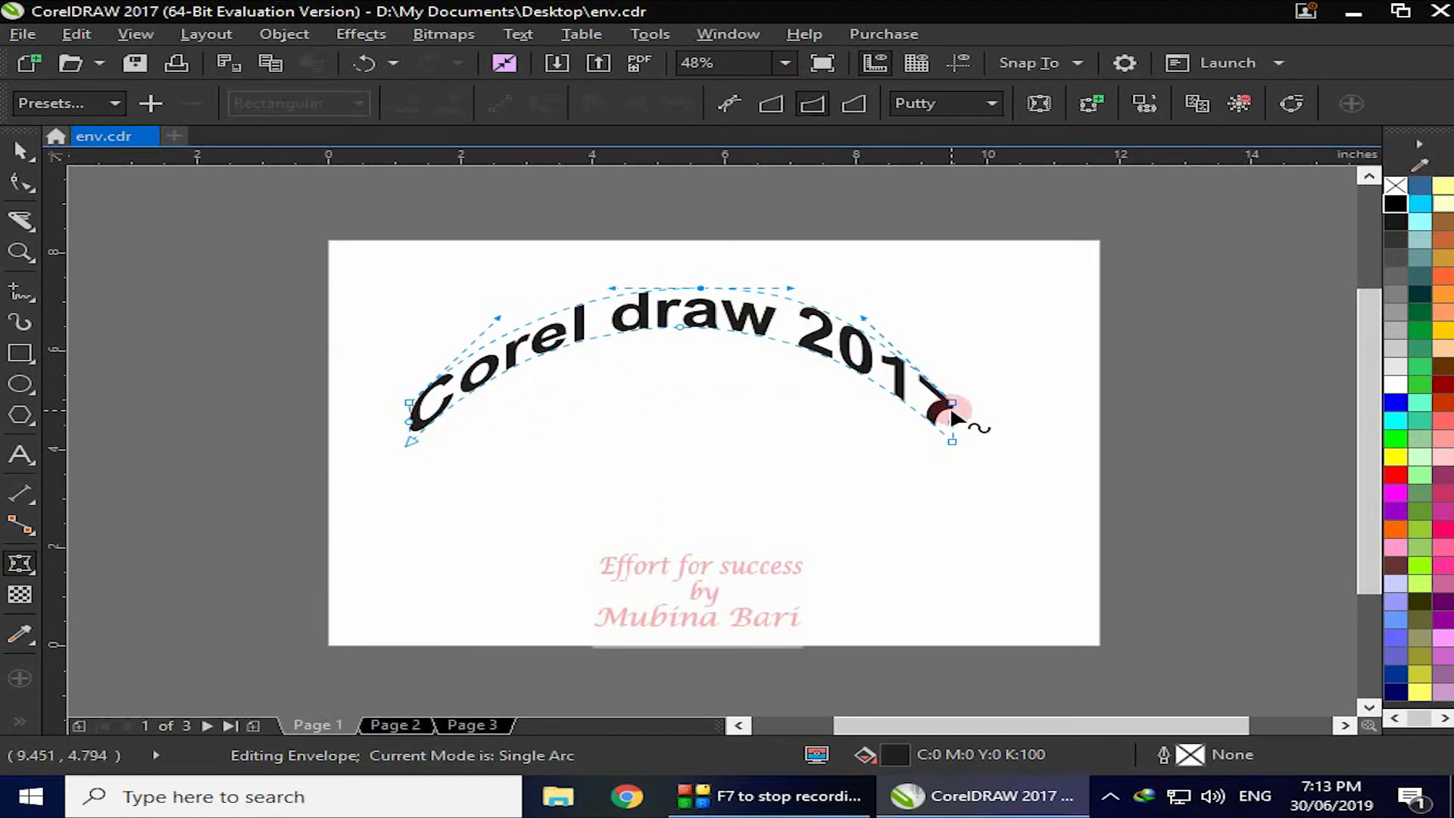
# Add the artistic text "adsfdgfhj" below the arched text, enlarged and in bold
pyautogui.click(21, 454)
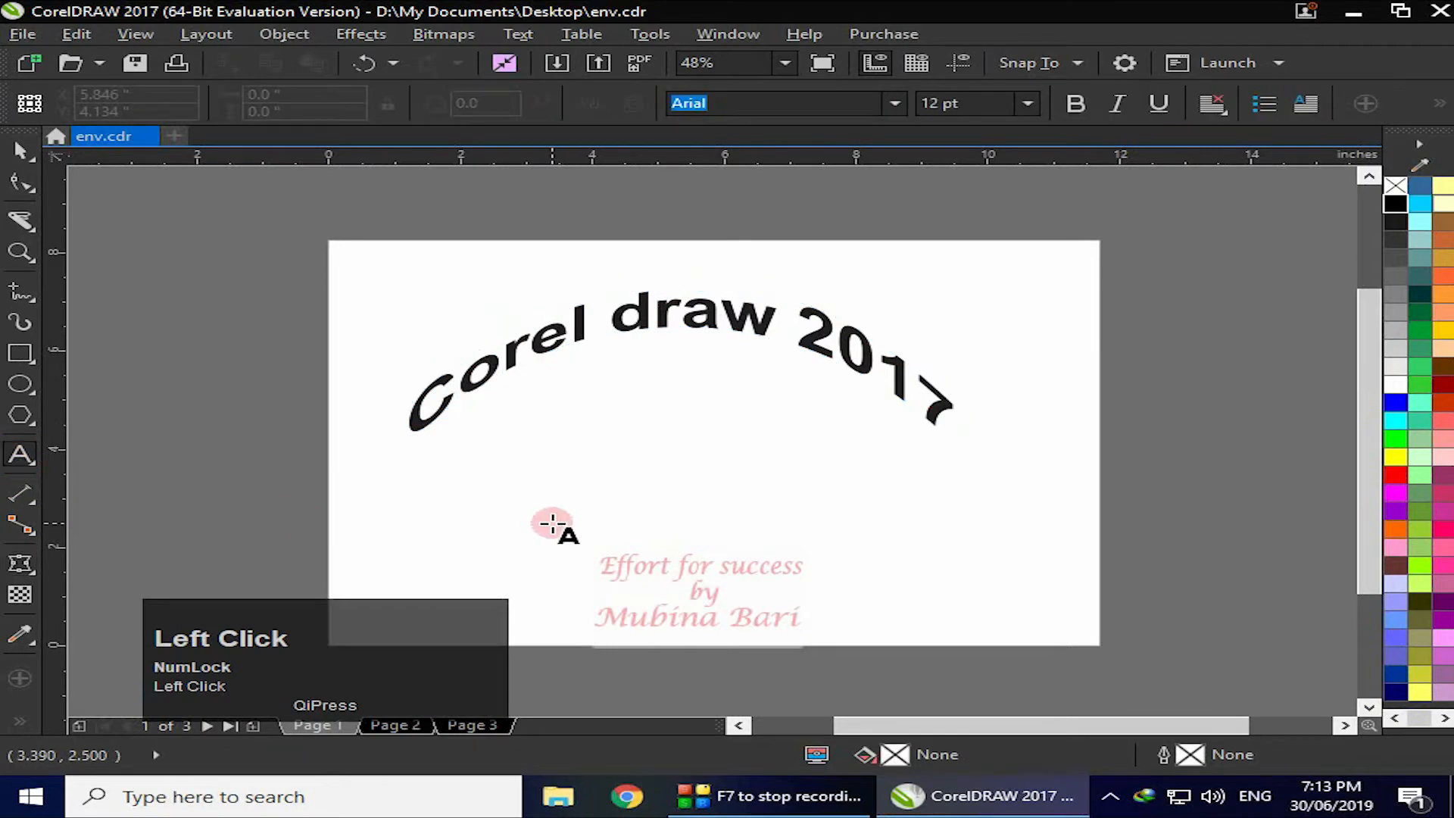
pyautogui.click(554, 522)
pyautogui.write('adsfdgfhj')
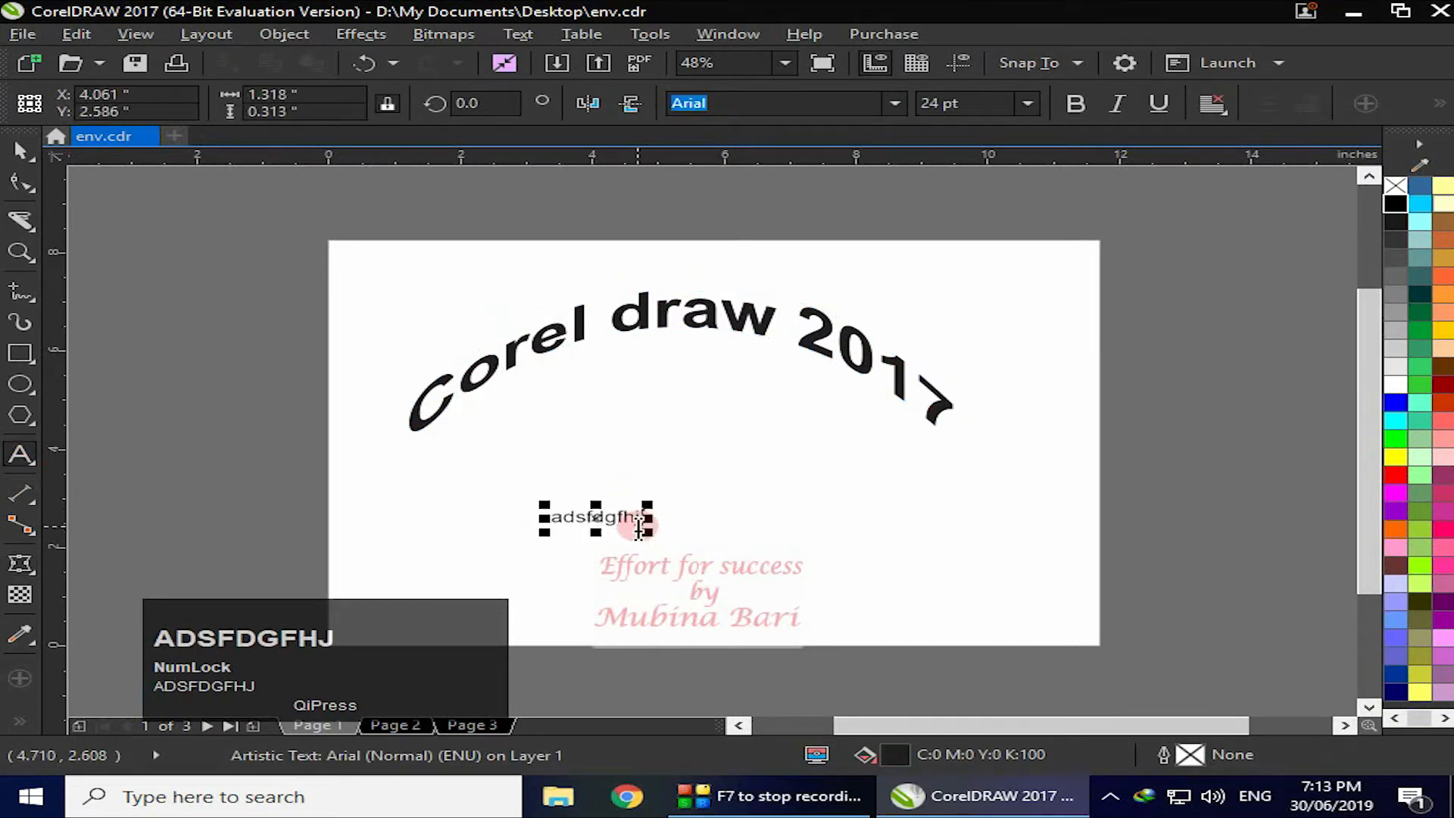
pyautogui.moveTo(652, 532); pyautogui.dragTo(712, 554)
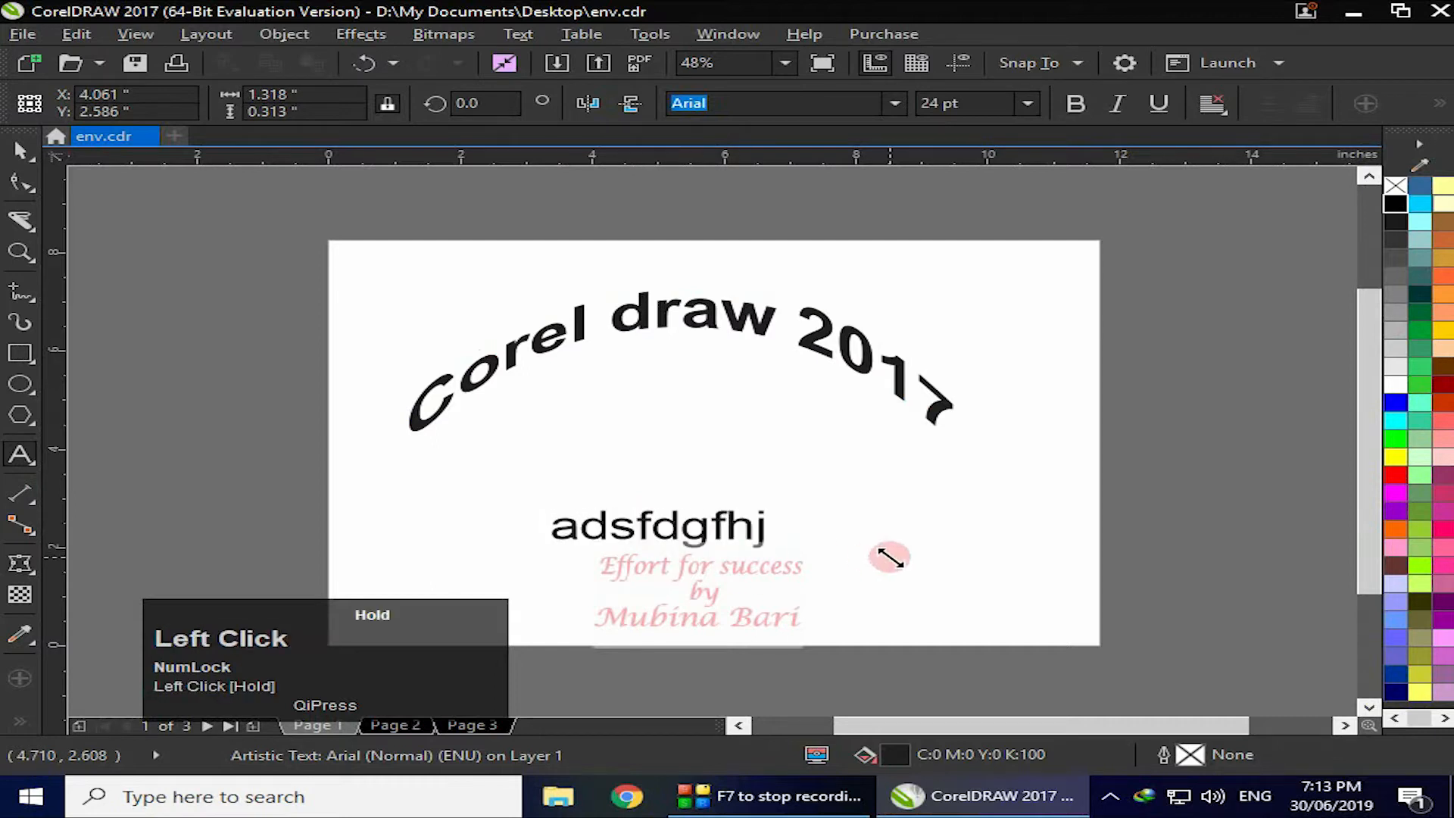
pyautogui.click(1079, 106)
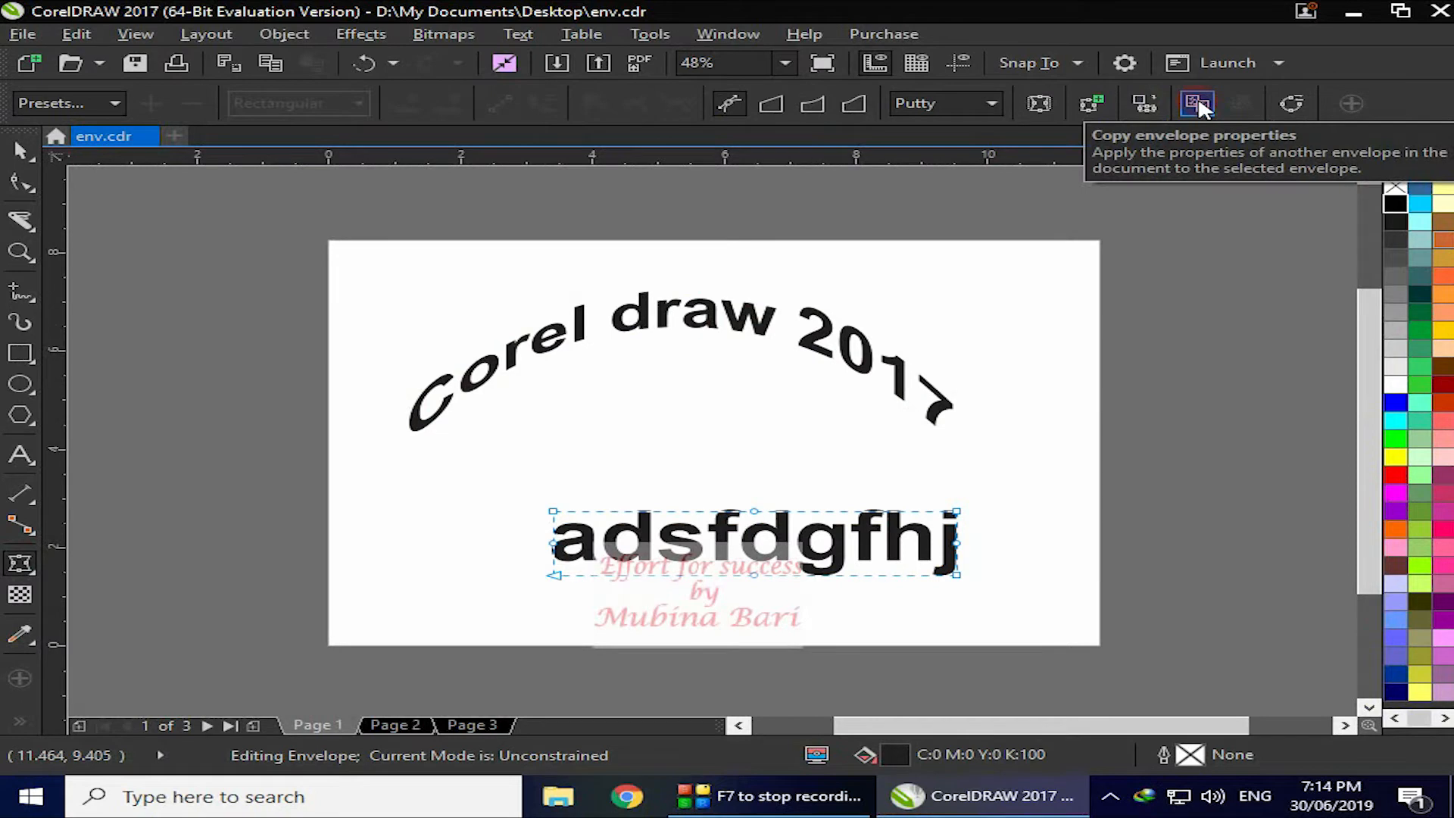
# Copy the arched text's envelope properties to the "adsfdgfhj" text, and delete that text
pyautogui.click(1198, 104)
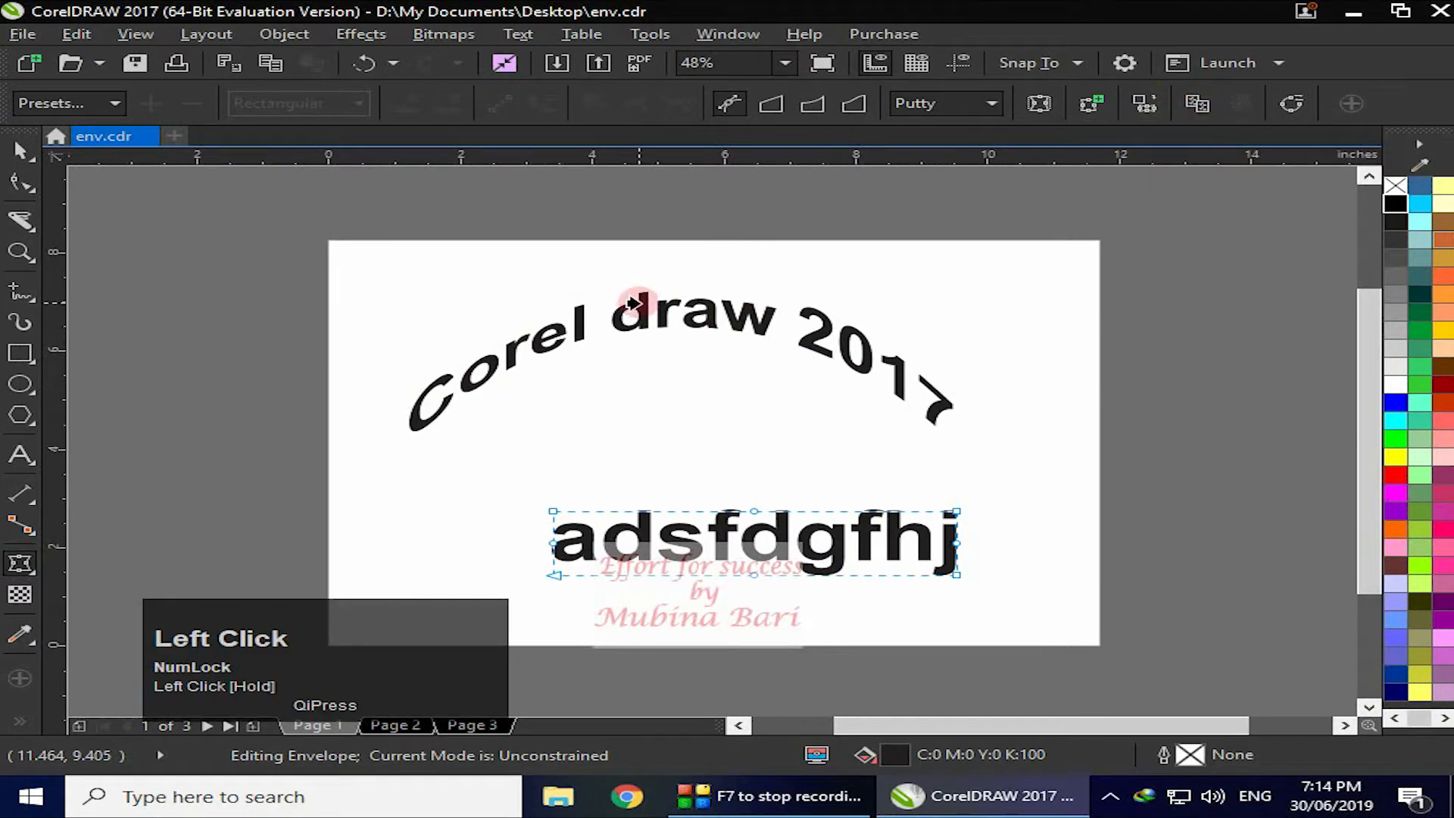
pyautogui.click(631, 301)
pyautogui.click(567, 534)
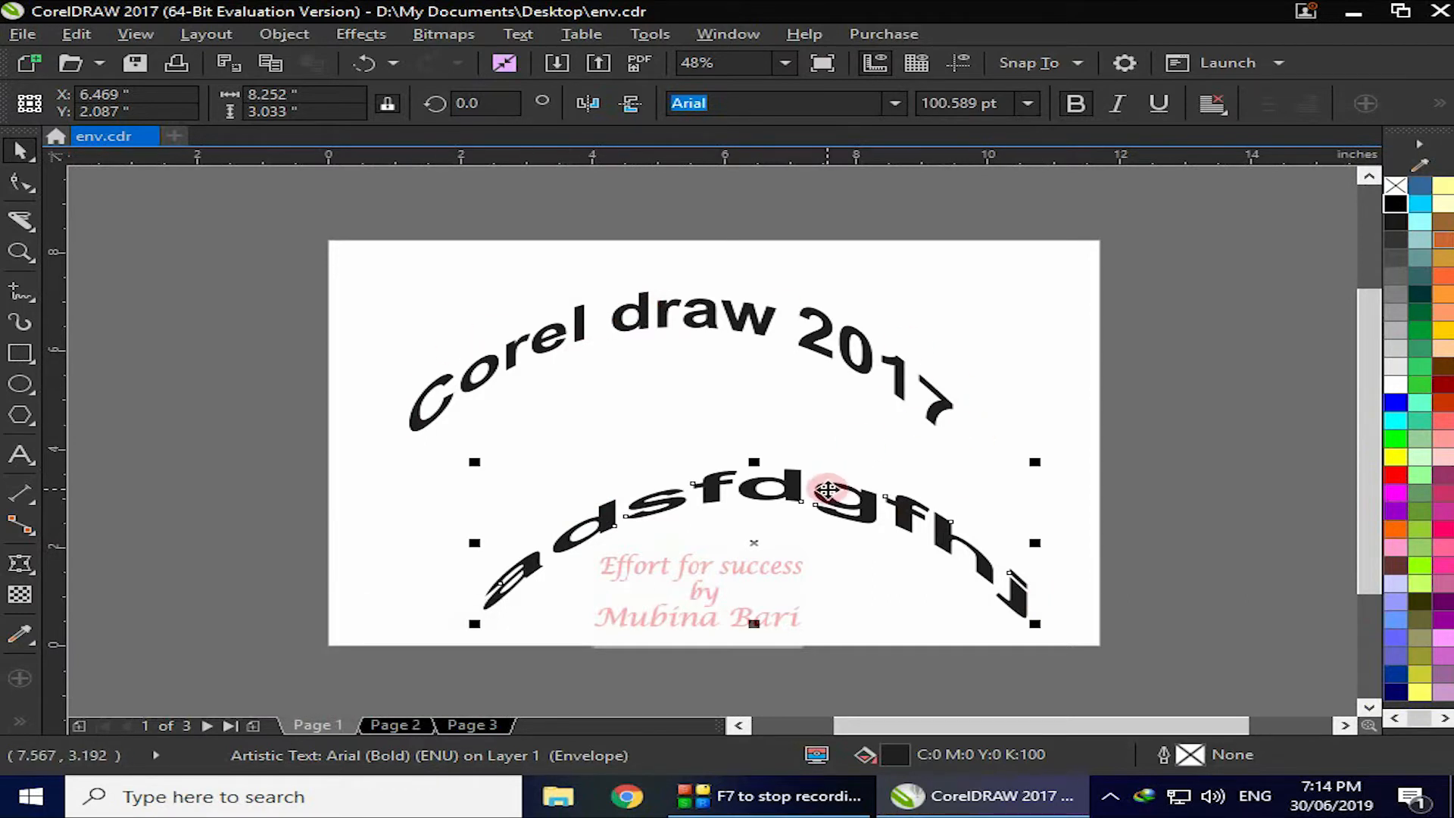
pyautogui.press('Delete')
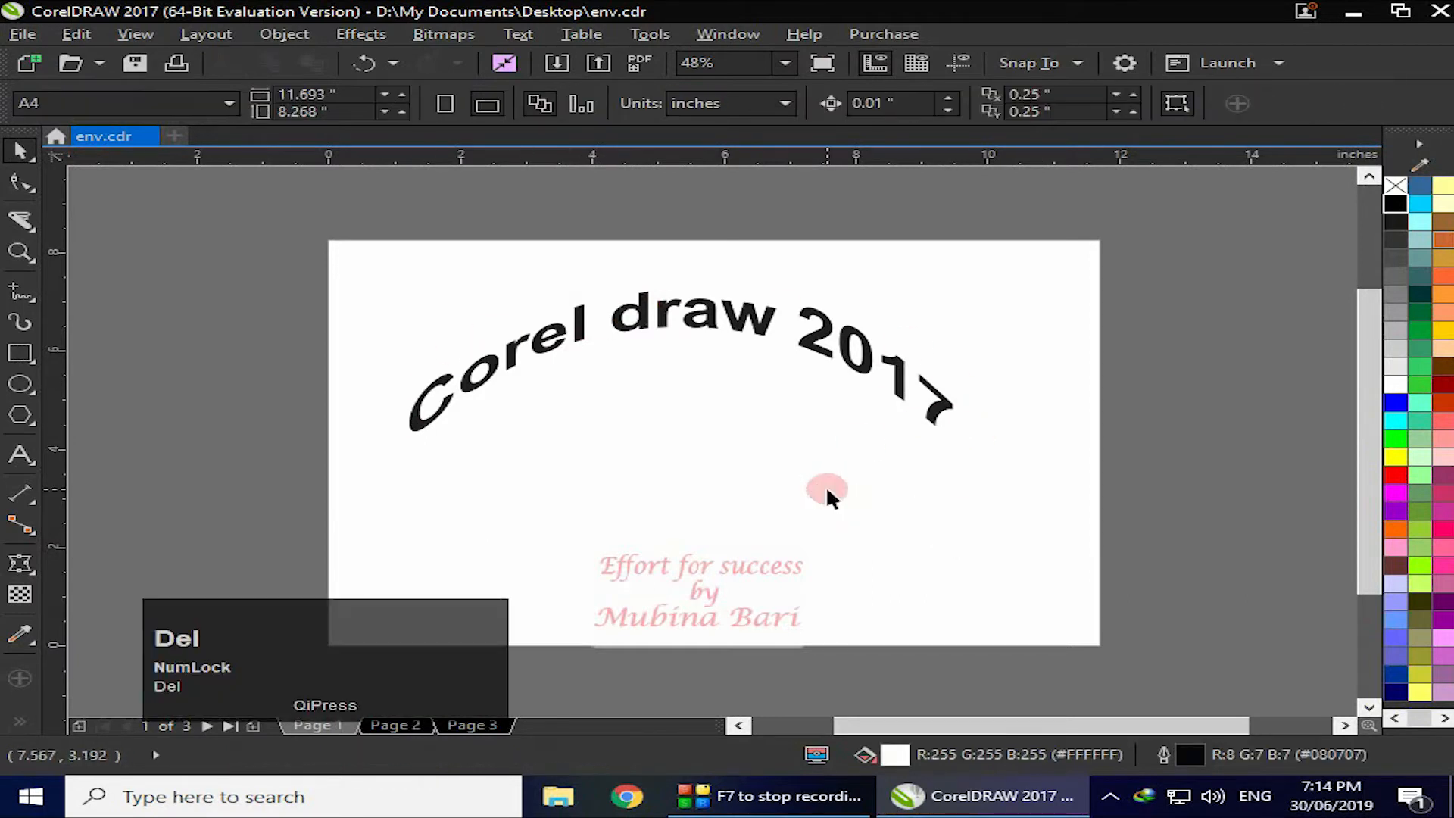
# Clear the envelope from the arched "Corel draw 2017" text
pyautogui.click(21, 563)
pyautogui.click(700, 313)
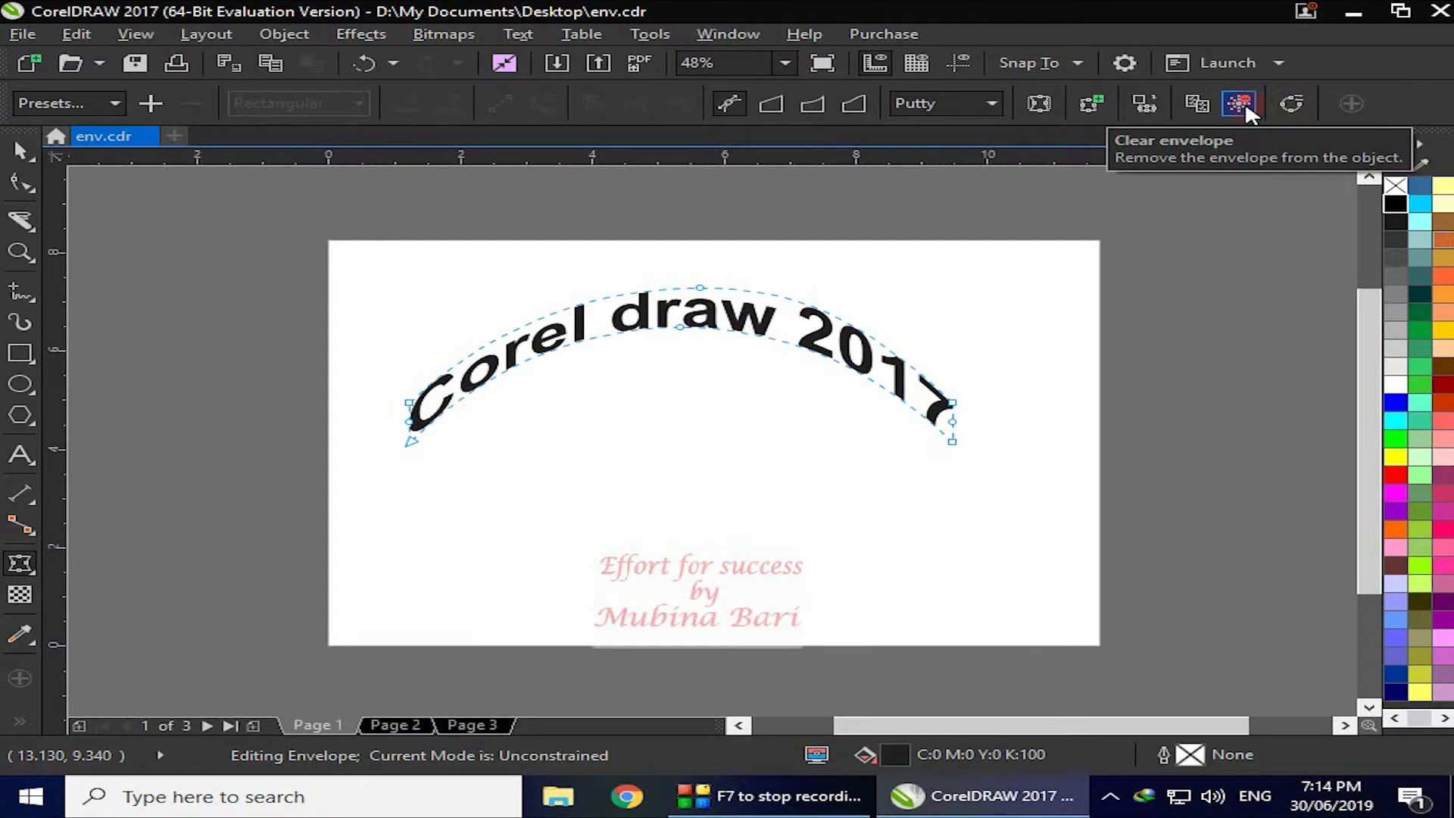
pyautogui.click(1248, 105)
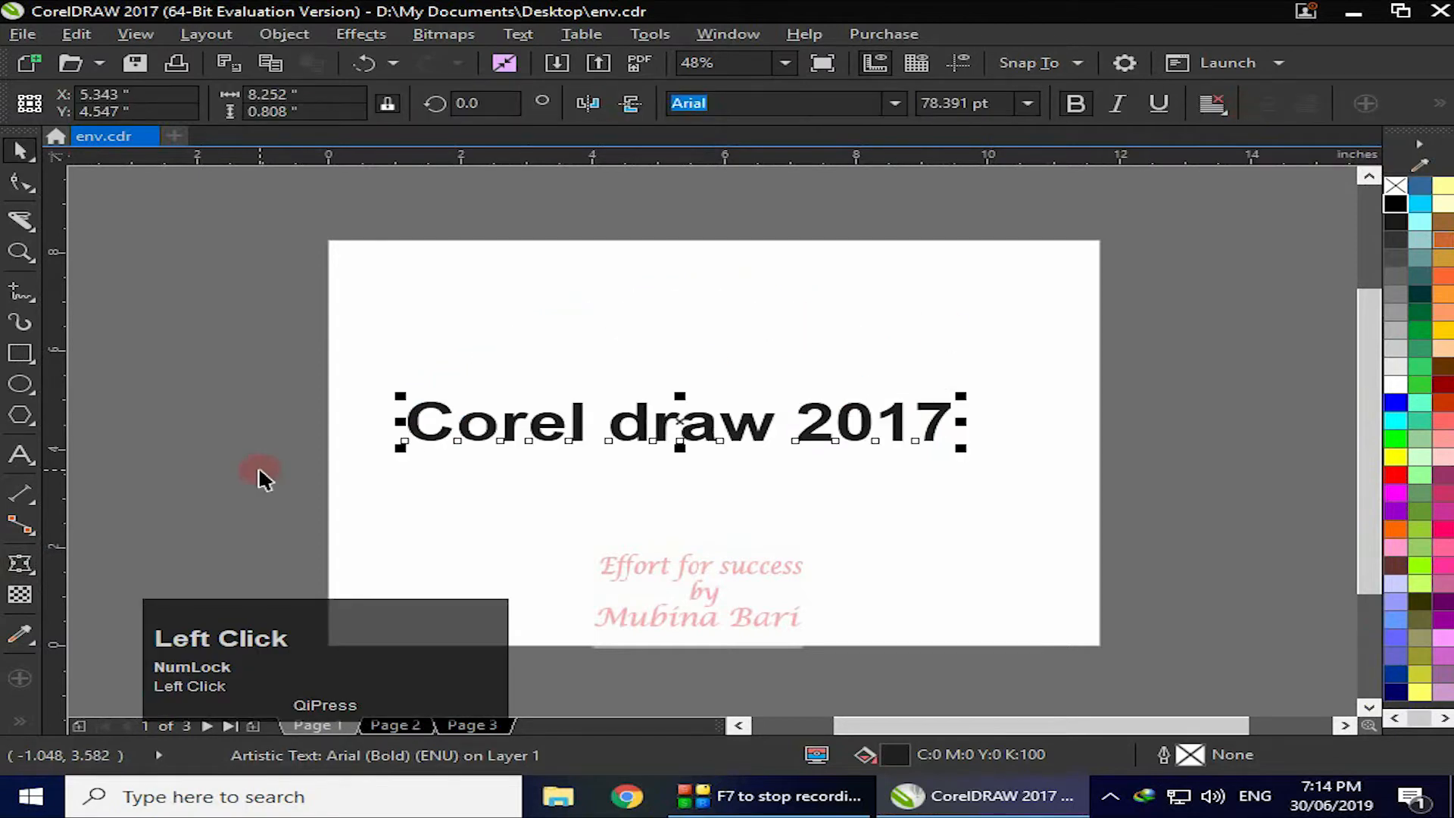
# Start envelope editing on the "Corel draw 2017" text and open the Envelope docker
pyautogui.click(23, 562)
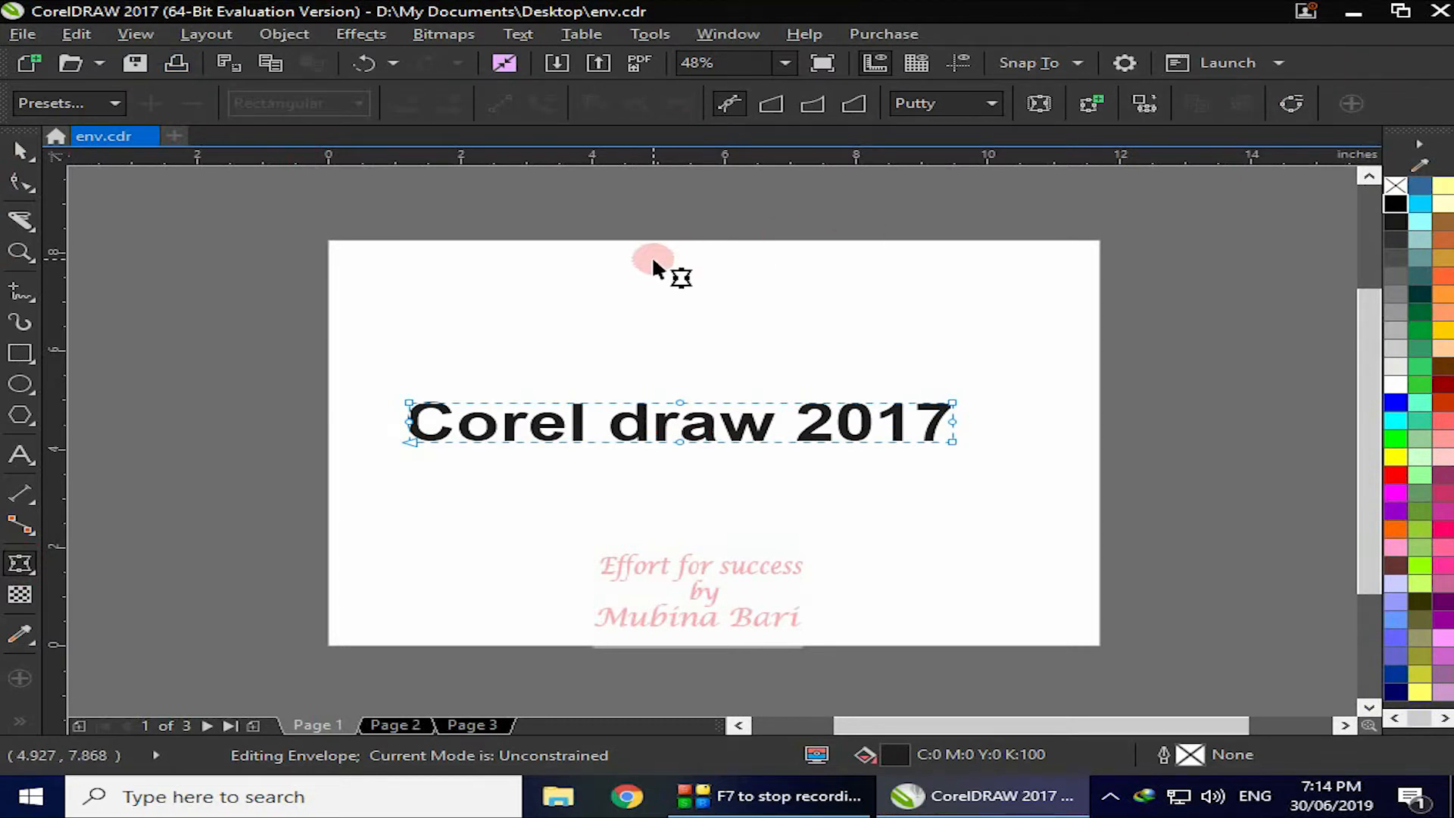
pyautogui.click(729, 33)
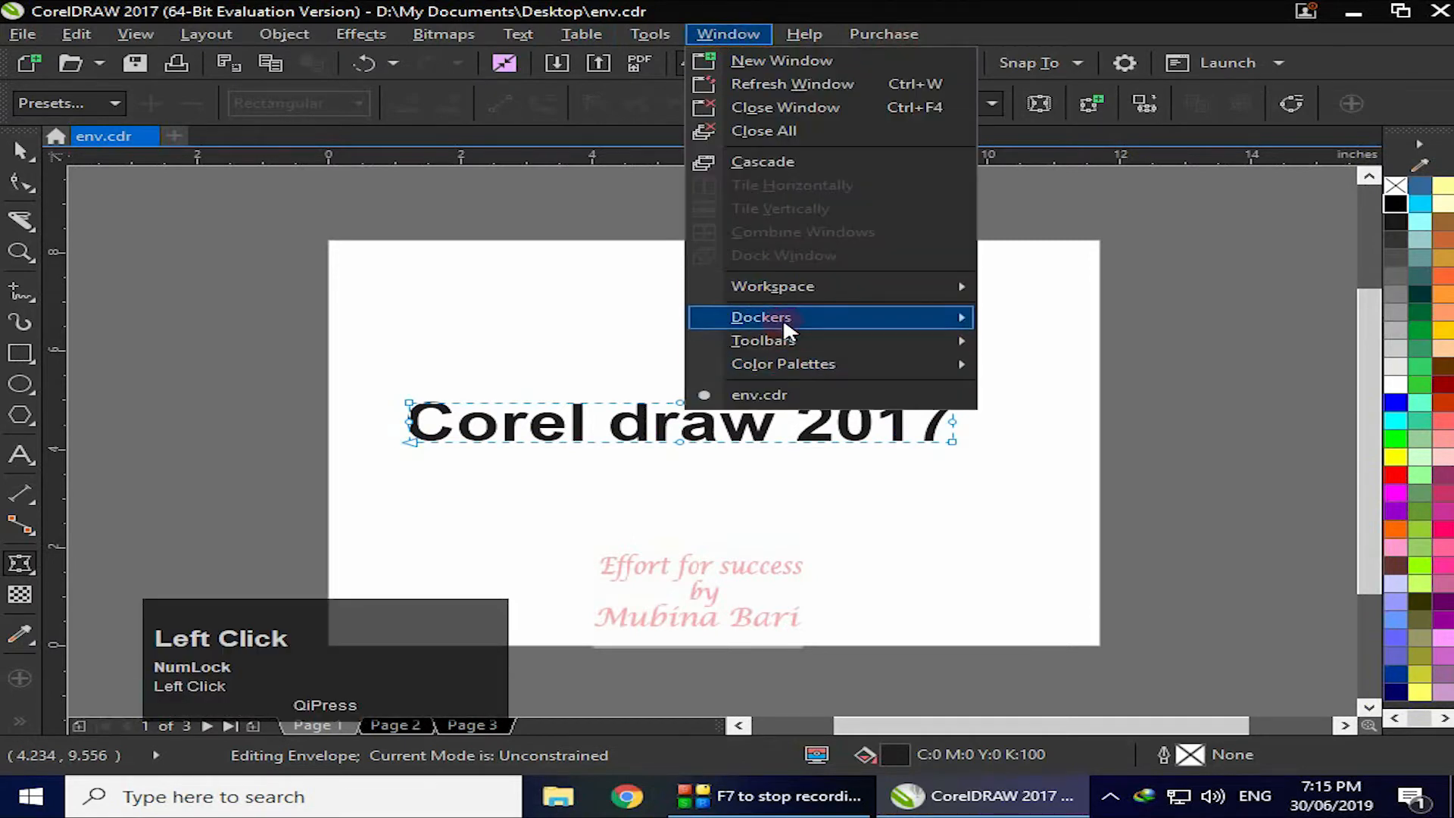
pyautogui.moveTo(783, 319)
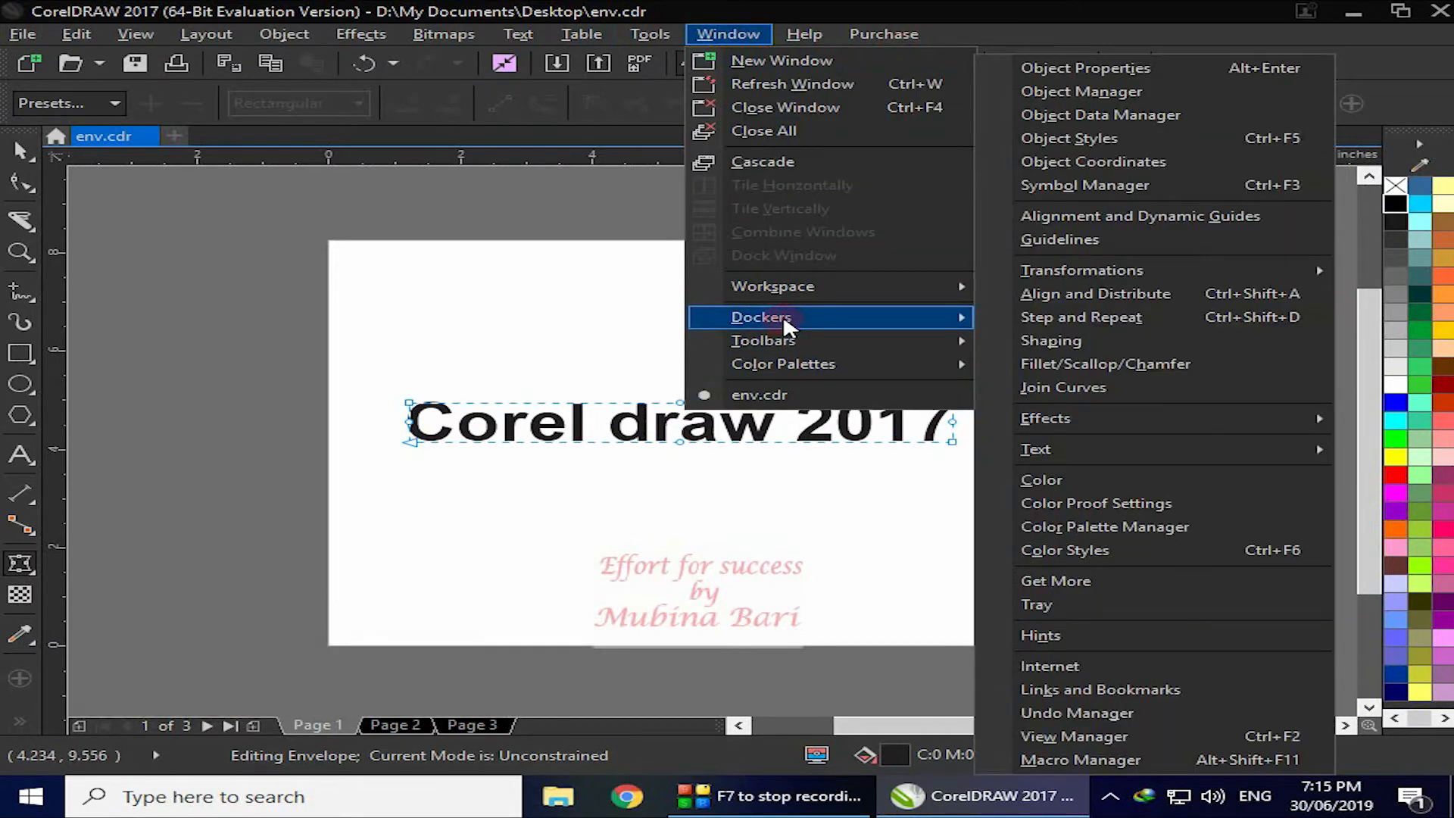
pyautogui.moveTo(1057, 428)
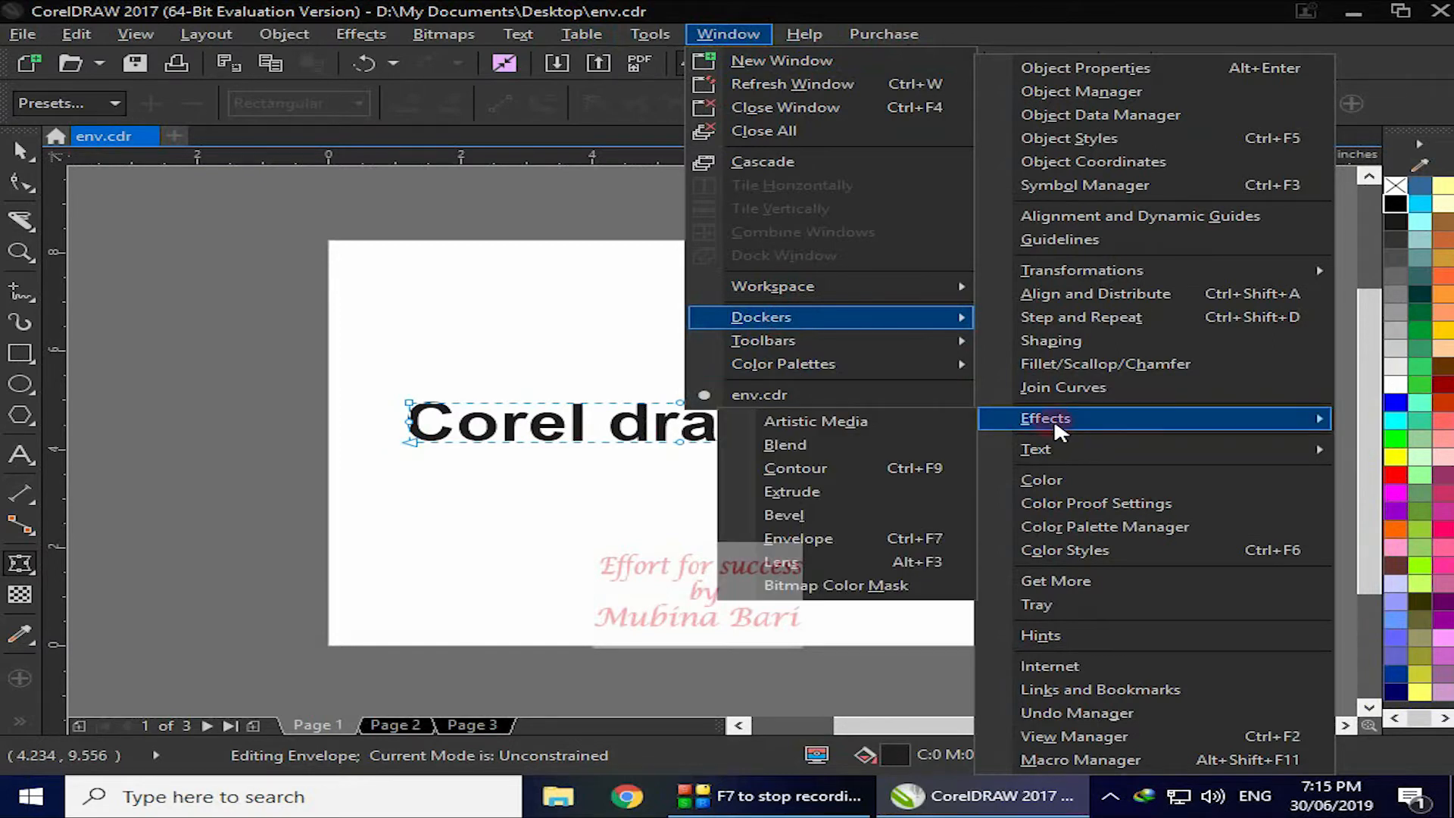
pyautogui.click(830, 535)
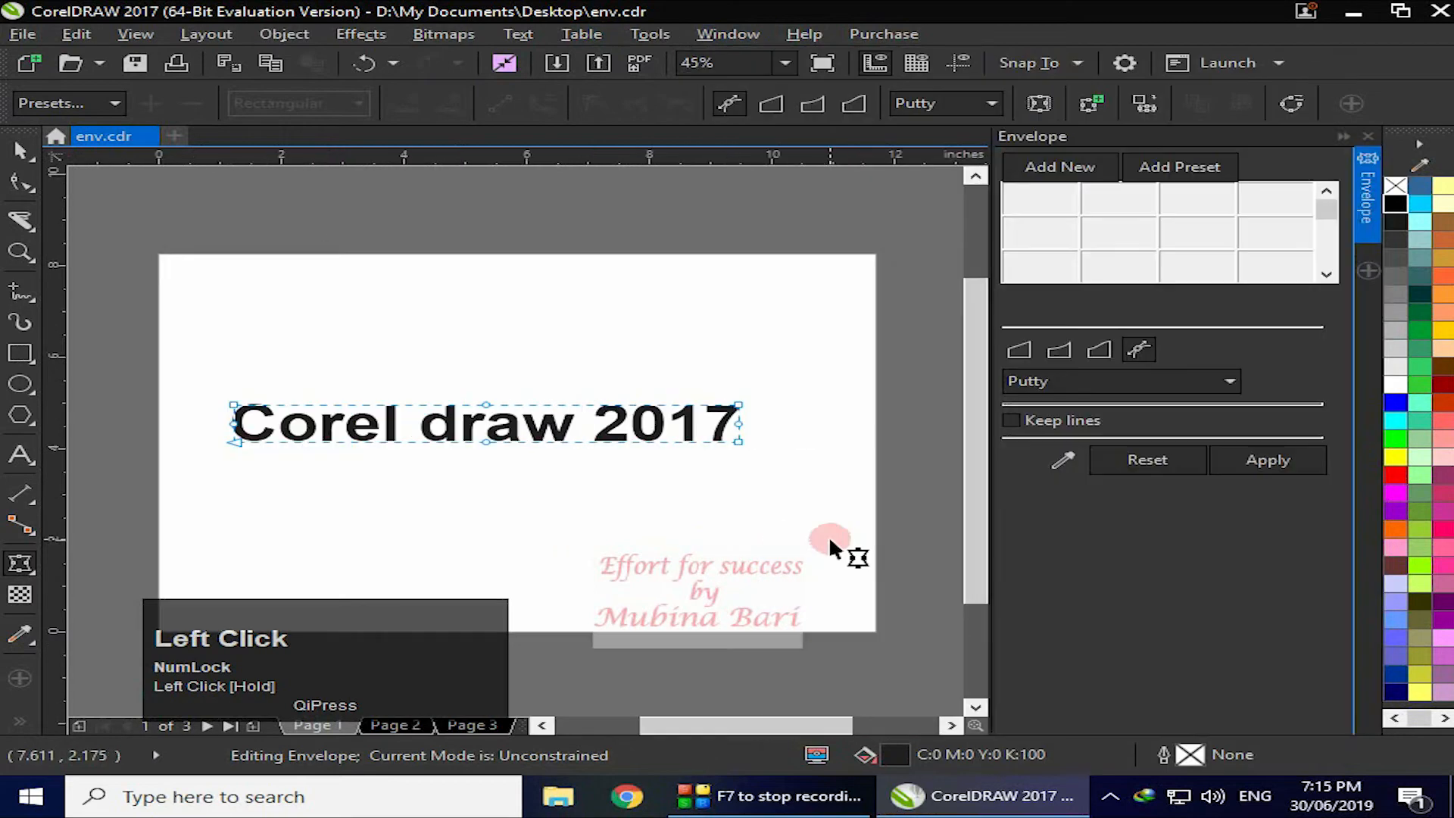
# Apply the stepped cross-shaped preset envelope to the "Corel draw 2017" text
pyautogui.click(1120, 253)
pyautogui.click(1039, 173)
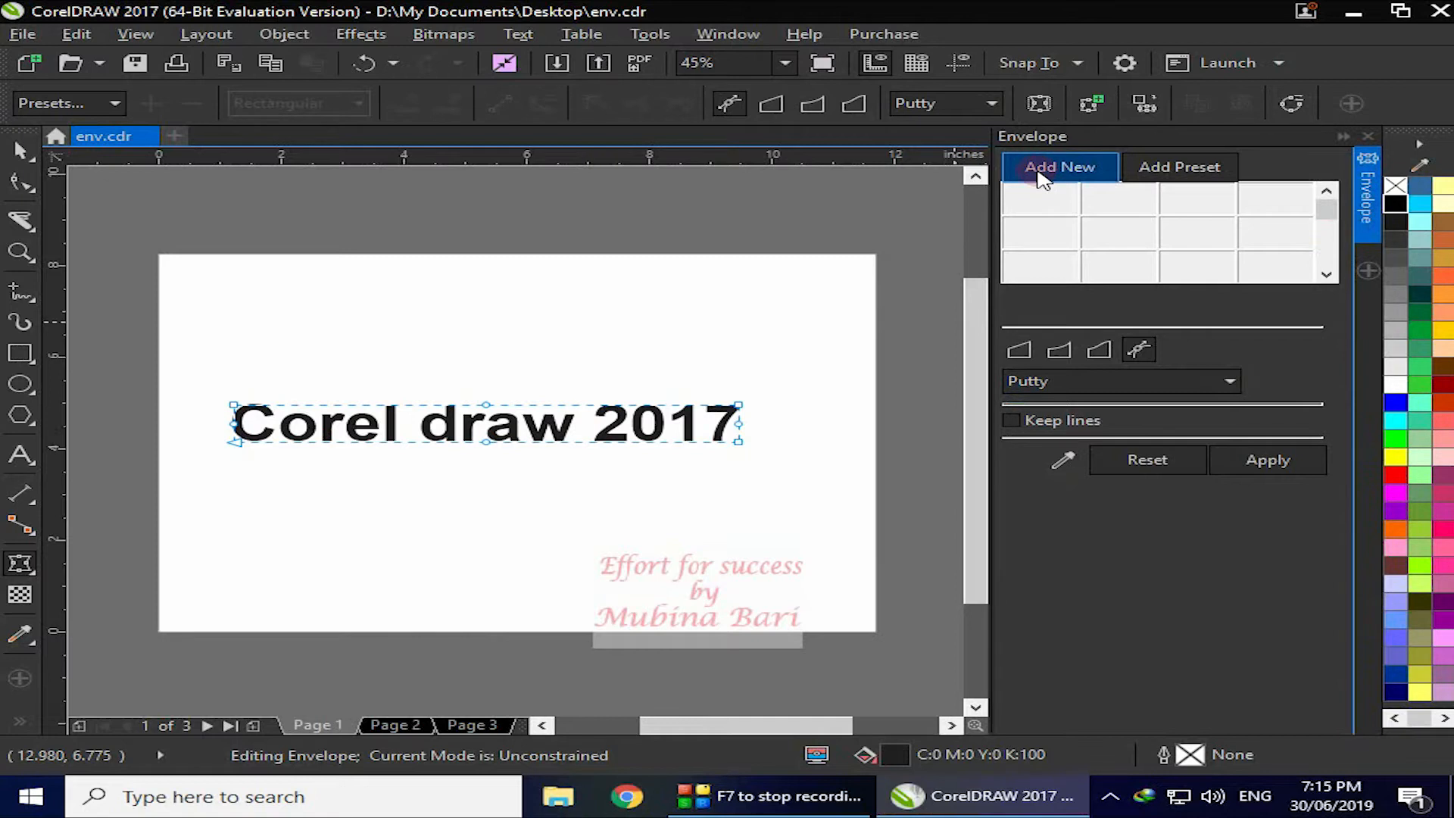
pyautogui.click(1211, 166)
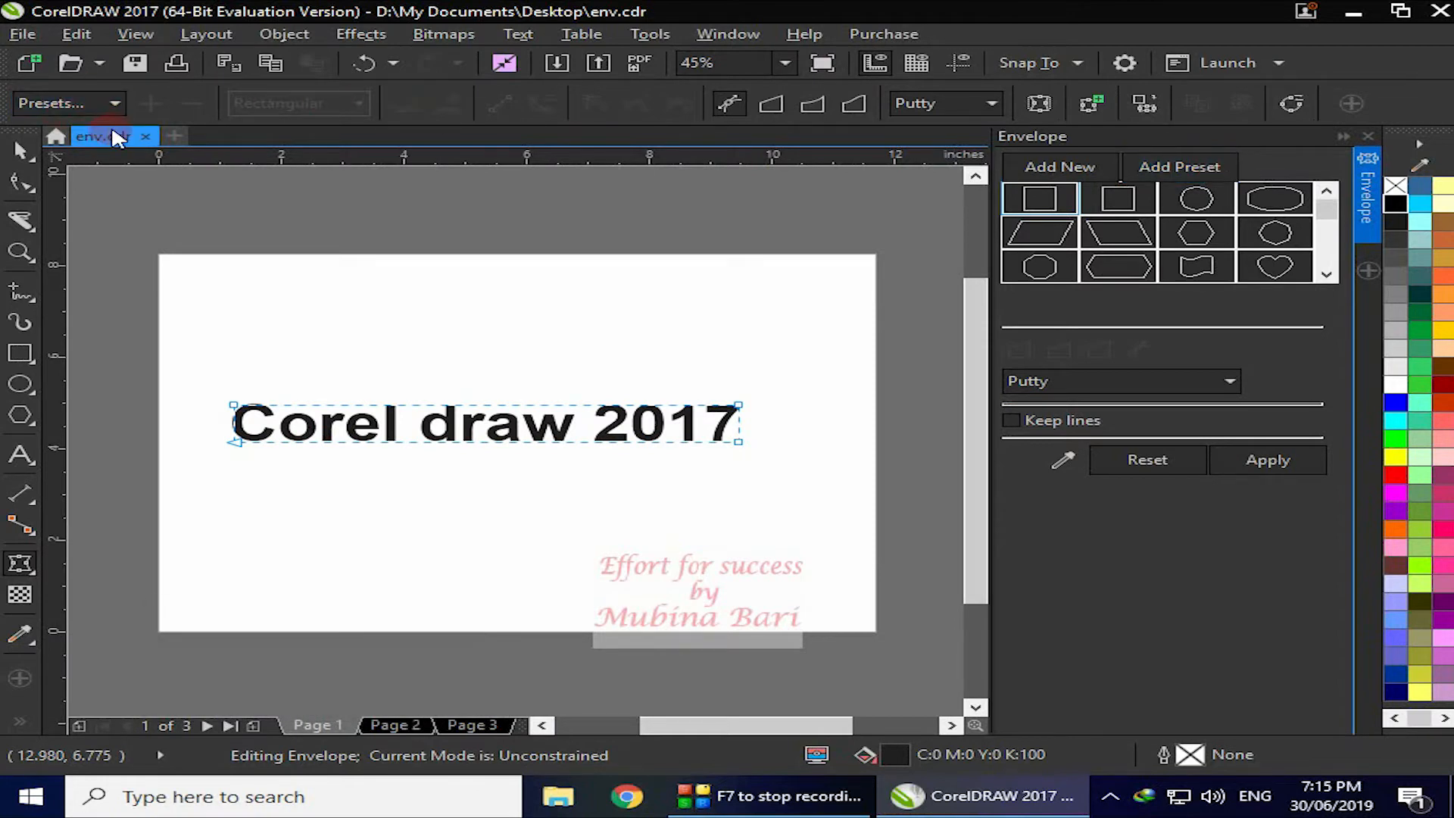
pyautogui.click(1327, 212)
pyautogui.moveTo(1327, 212); pyautogui.dragTo(1331, 250)
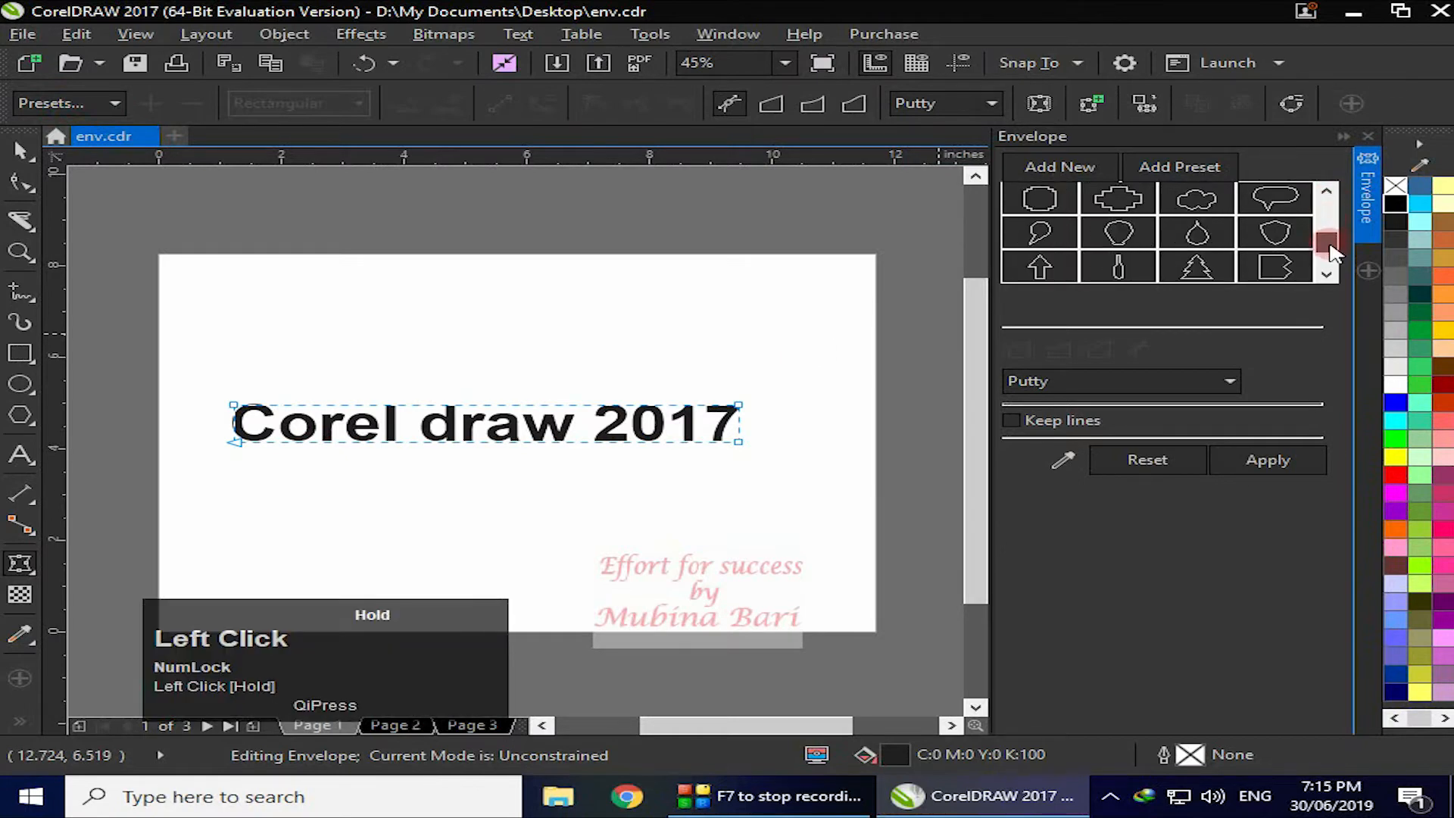
pyautogui.moveTo(1333, 252); pyautogui.dragTo(1332, 244)
pyautogui.click(1117, 202)
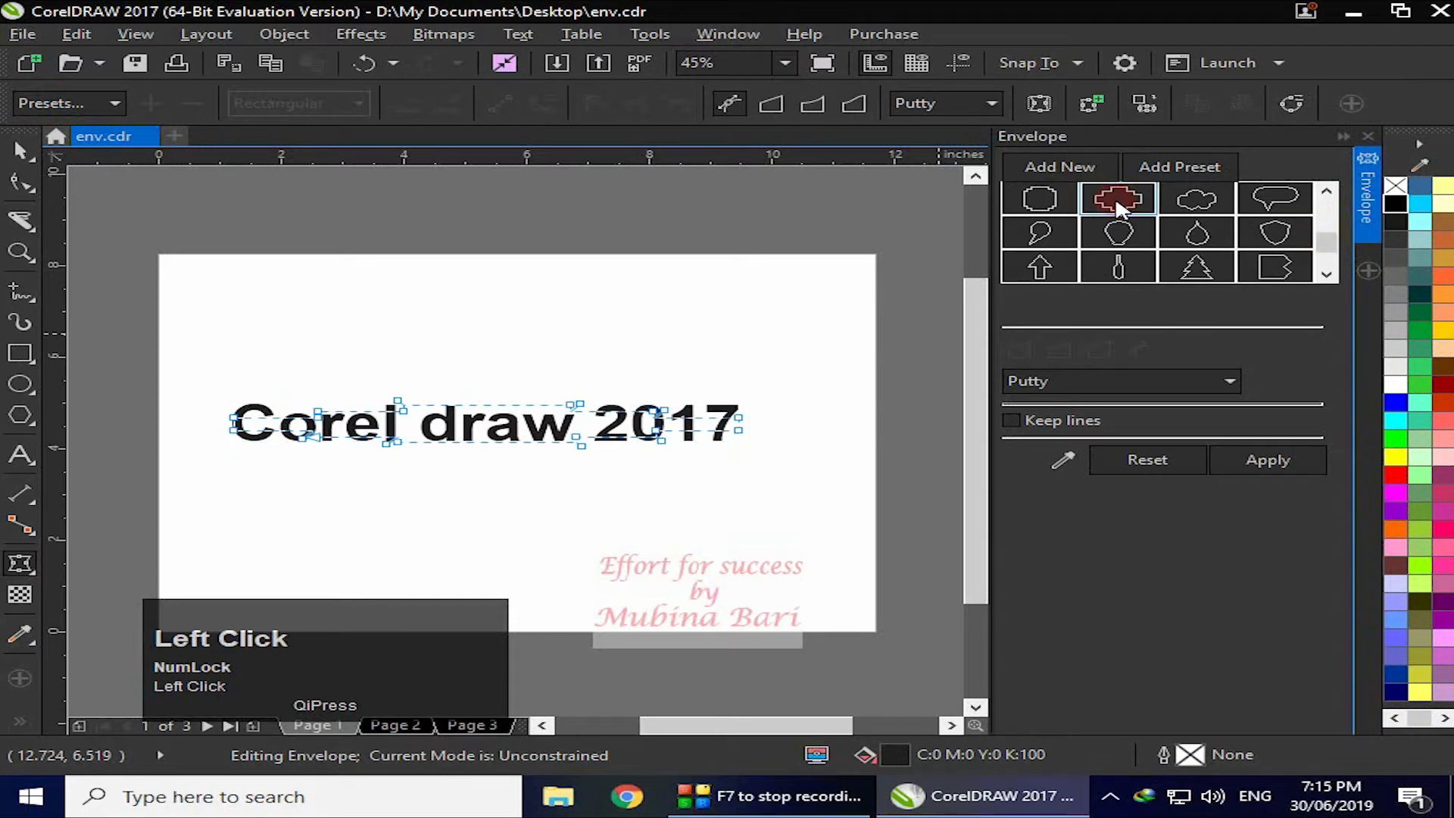
pyautogui.click(1267, 462)
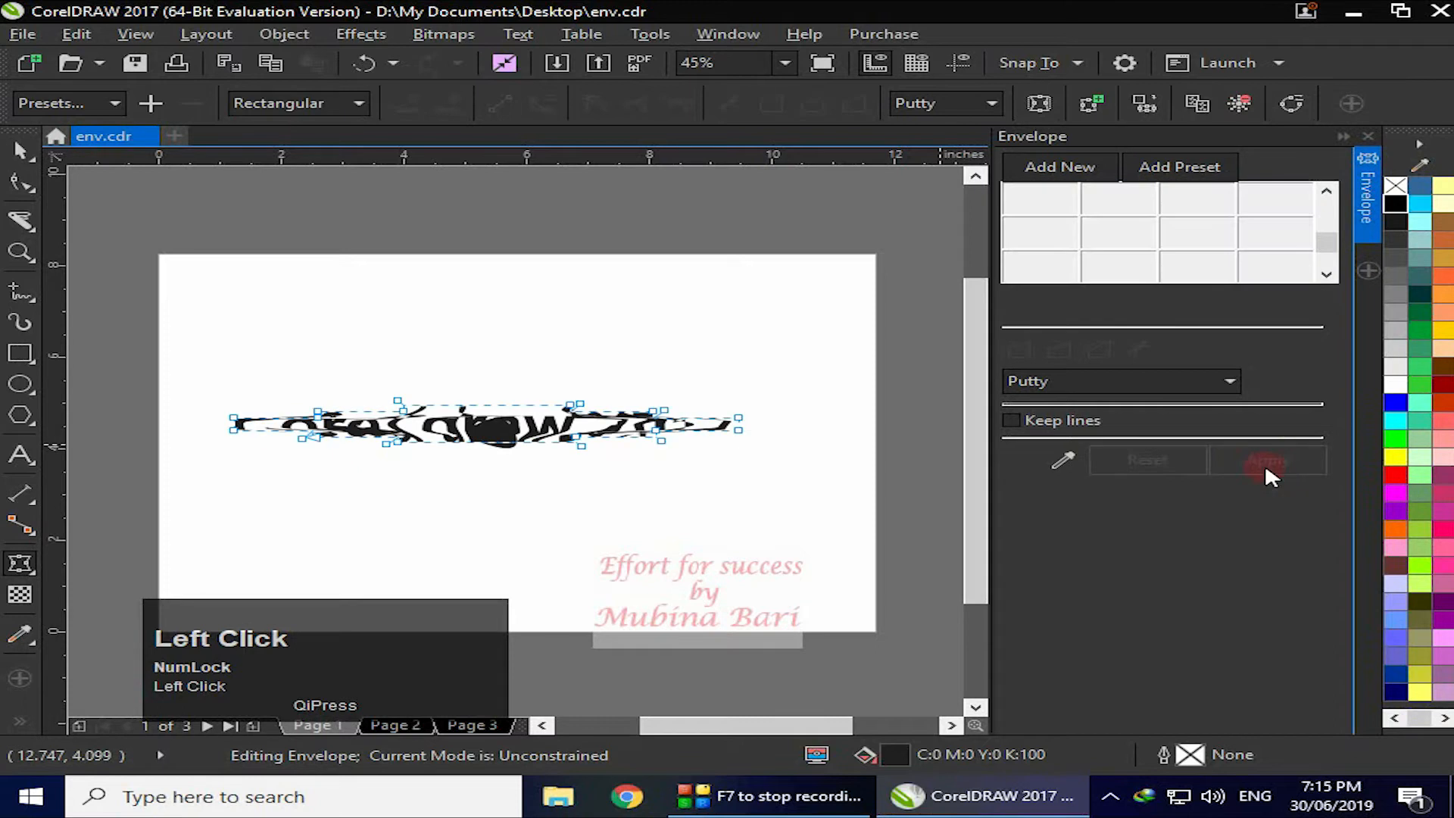
# Apply the pine tree preset envelope to the distorted text
pyautogui.click(1179, 168)
pyautogui.click(1198, 269)
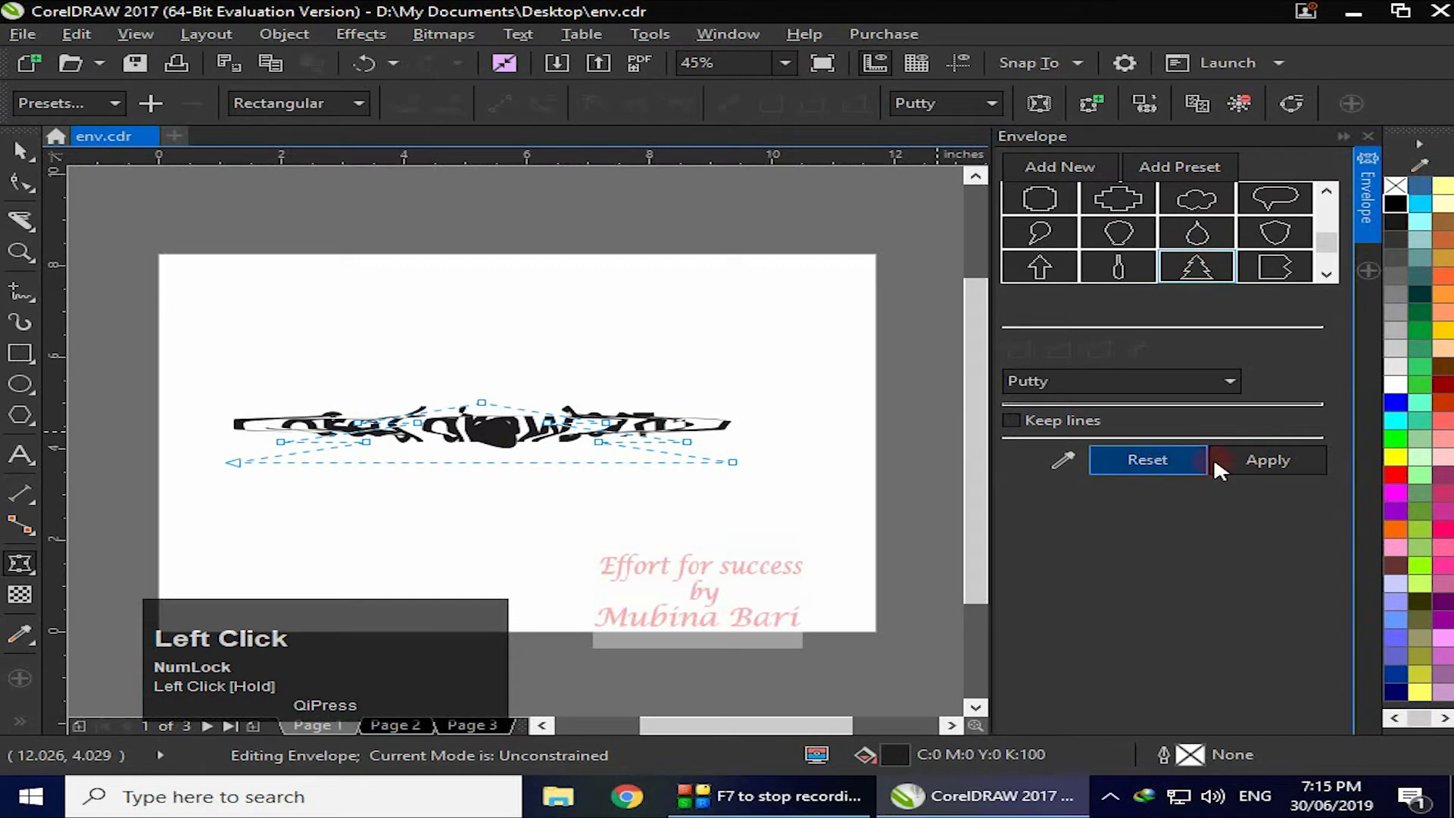
pyautogui.click(1322, 460)
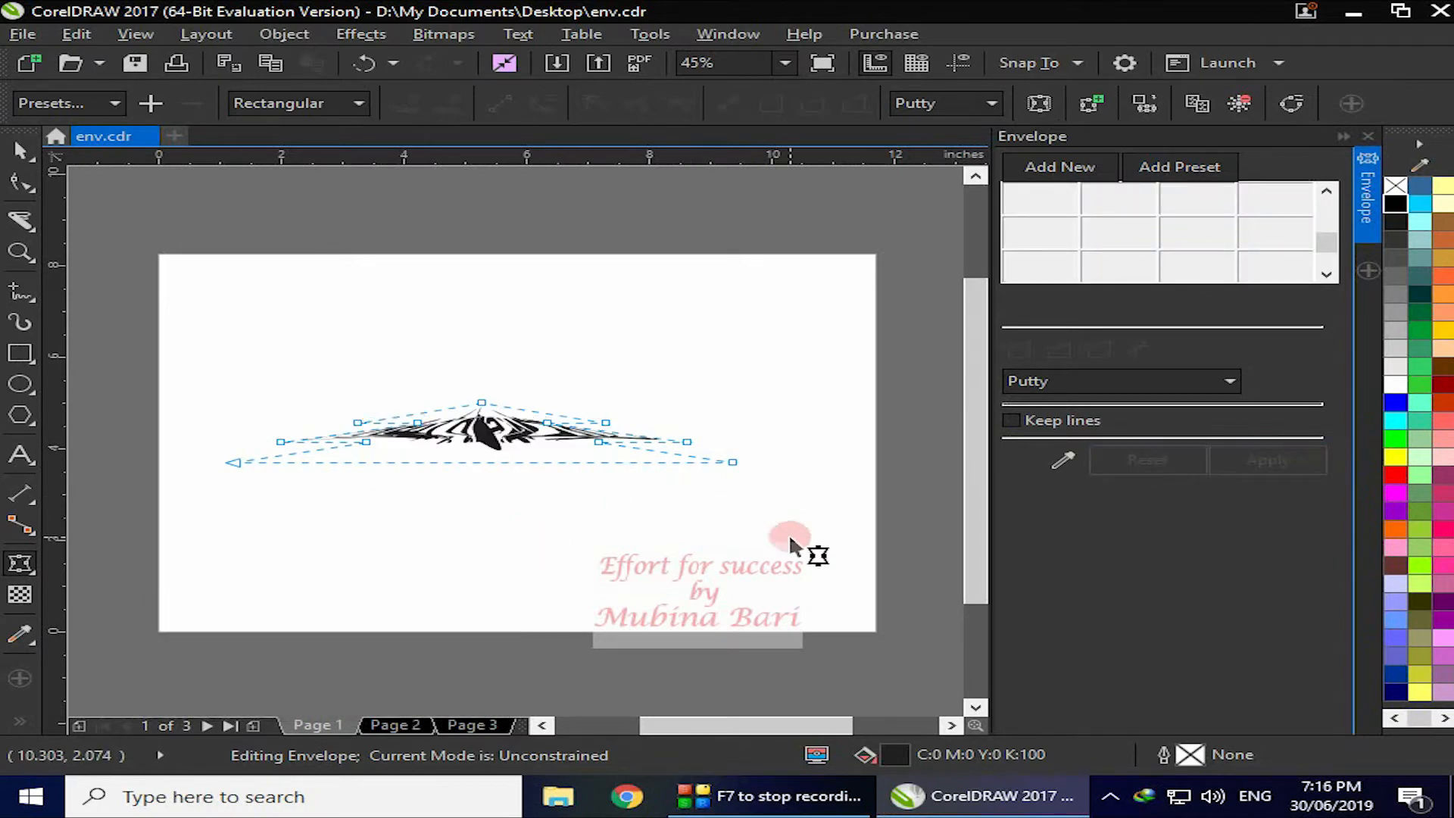
# Undo both preset envelopes applied to the text
pyautogui.click(656, 608)
pyautogui.hotkey('ctrl', 'z')
pyautogui.hotkey('ctrl', 'z')
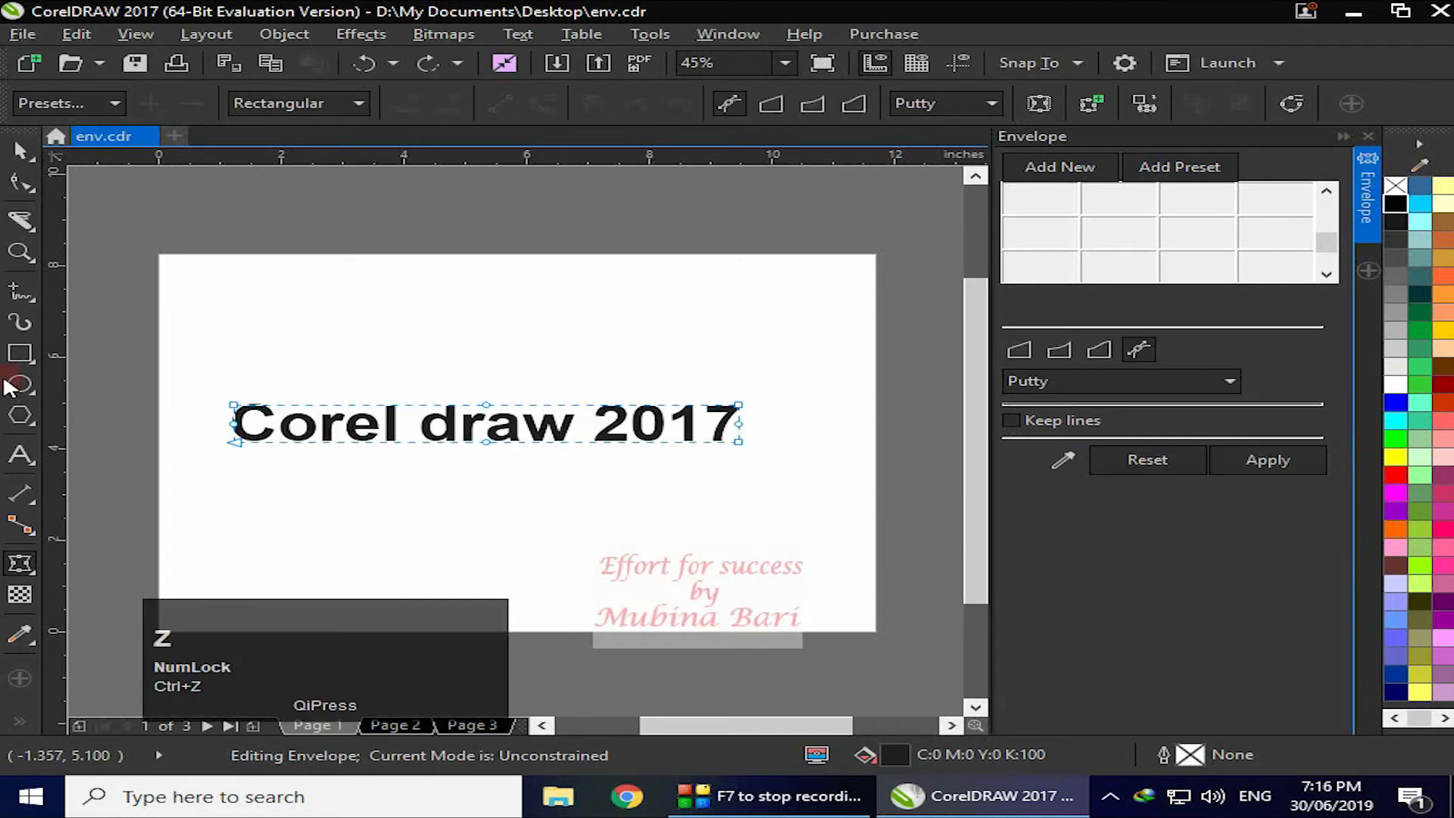
# Draw a rectangle about 3.6 by 2.4 inches below the "Corel draw 2017" text
pyautogui.click(31, 352)
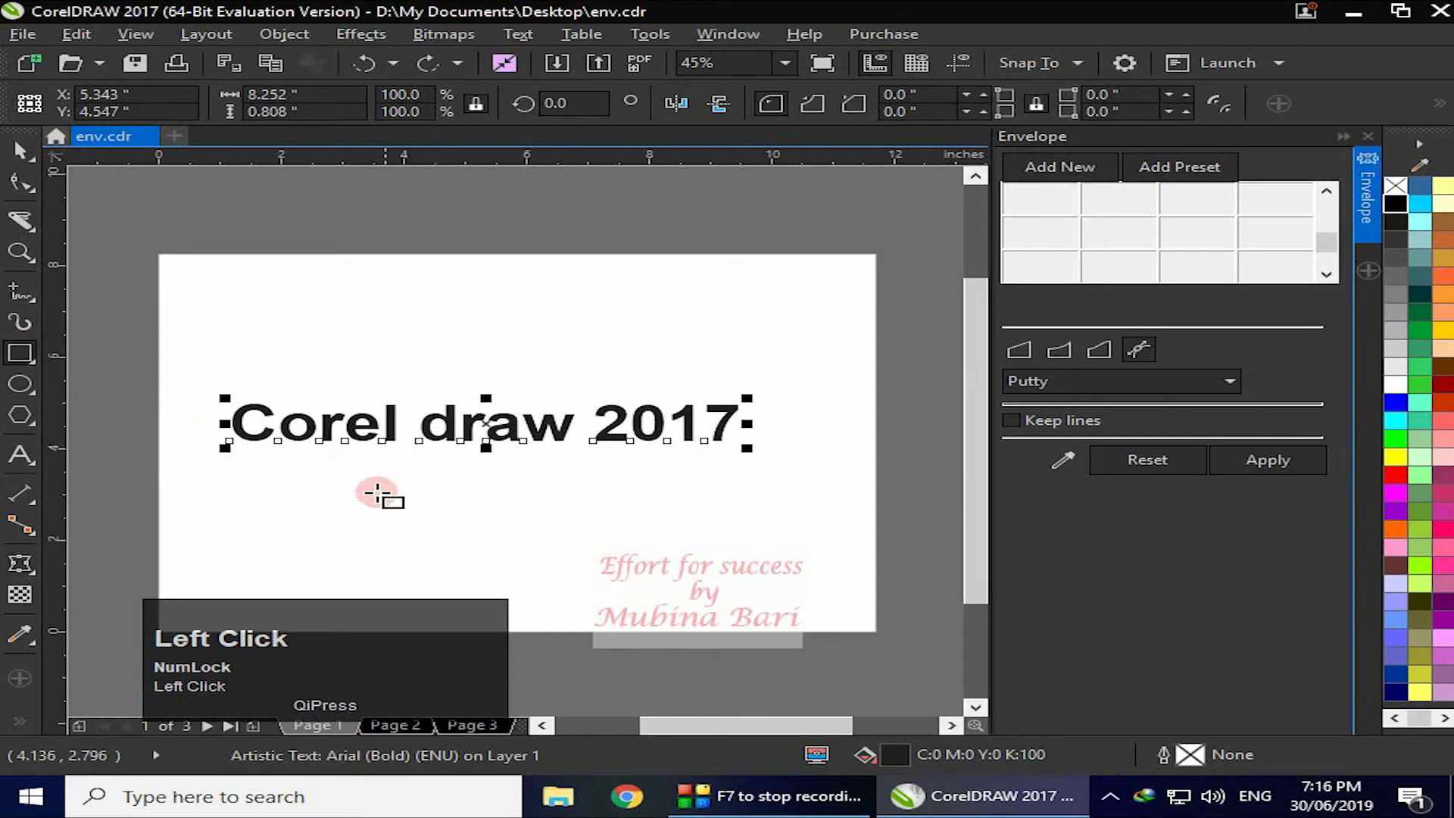
pyautogui.moveTo(349, 468); pyautogui.dragTo(570, 579)
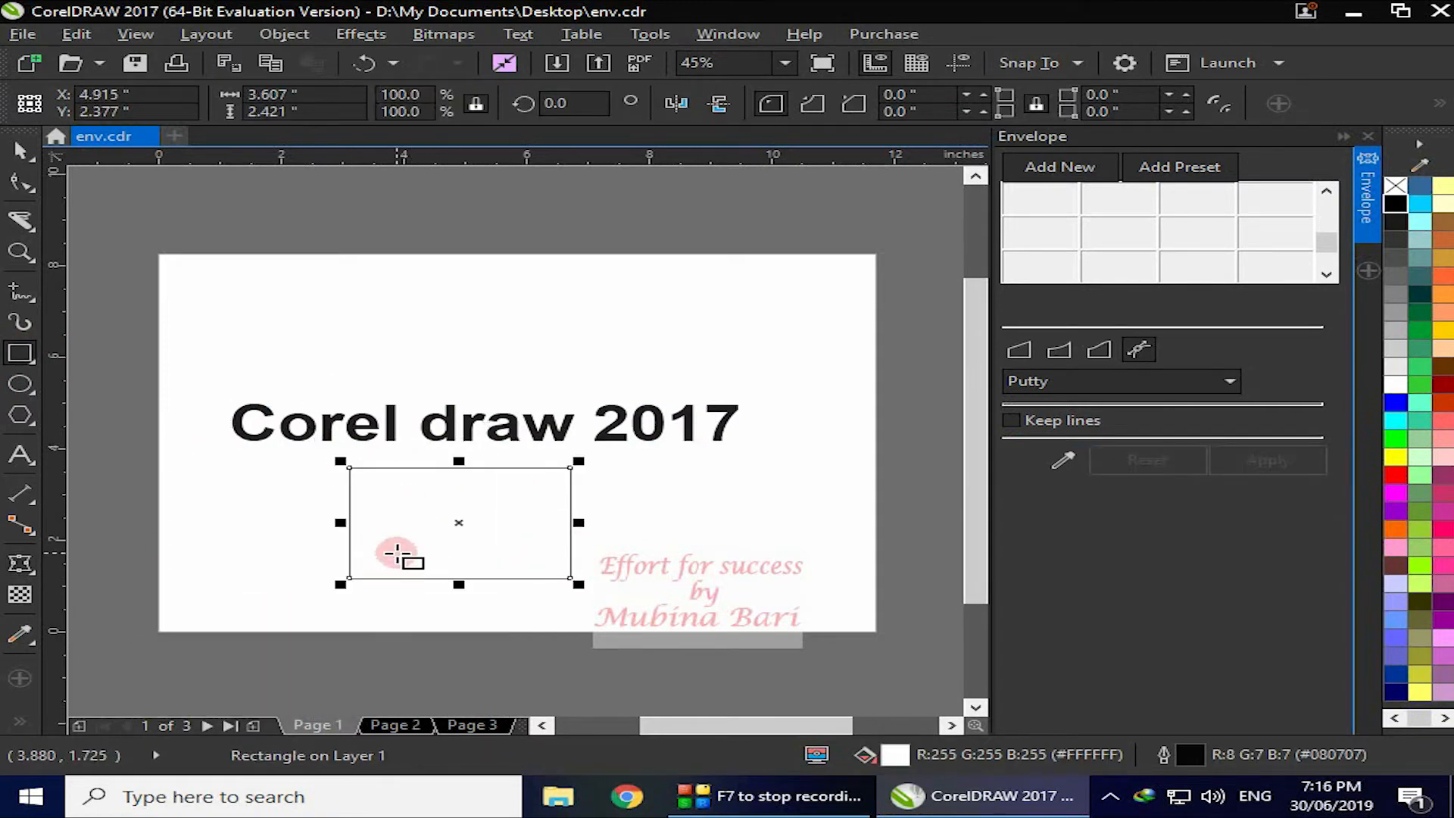
# Preview several preset envelopes on the rectangle, including the stepped cross, speech bubble, arrow and six-pointed star, and leave without applying one
pyautogui.click(1138, 168)
pyautogui.click(1051, 201)
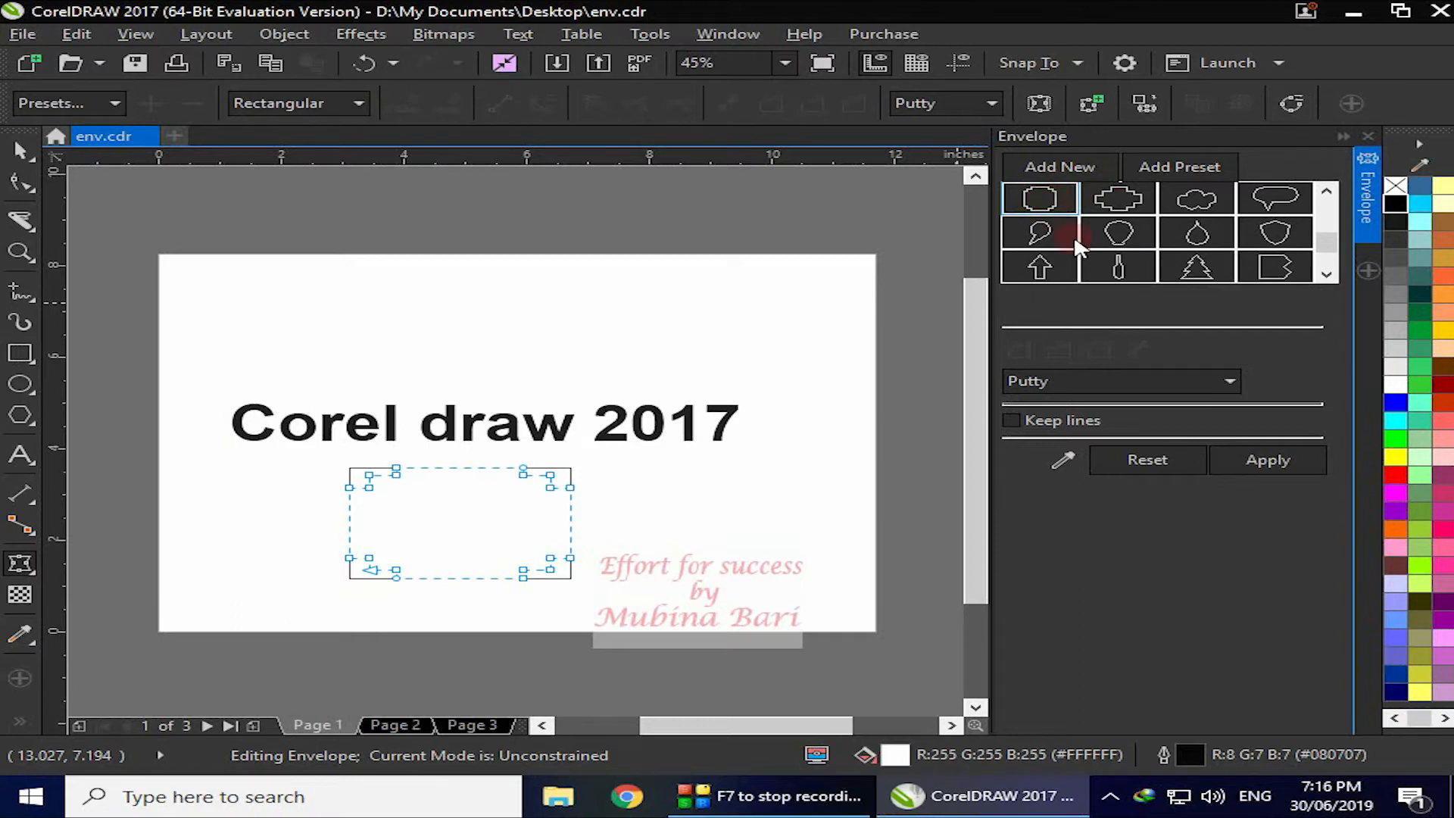
pyautogui.click(1121, 198)
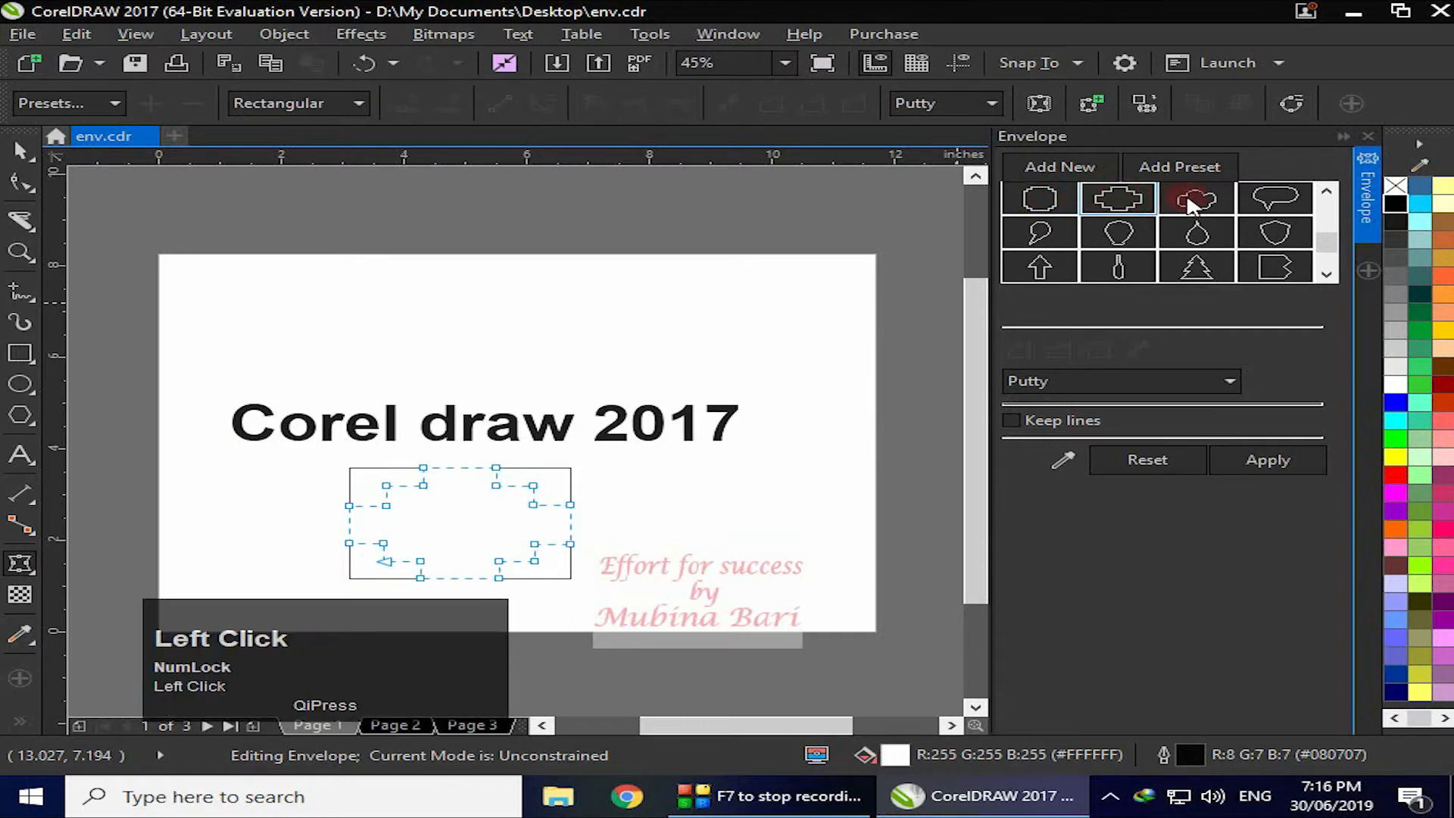
pyautogui.click(1194, 199)
pyautogui.click(1278, 200)
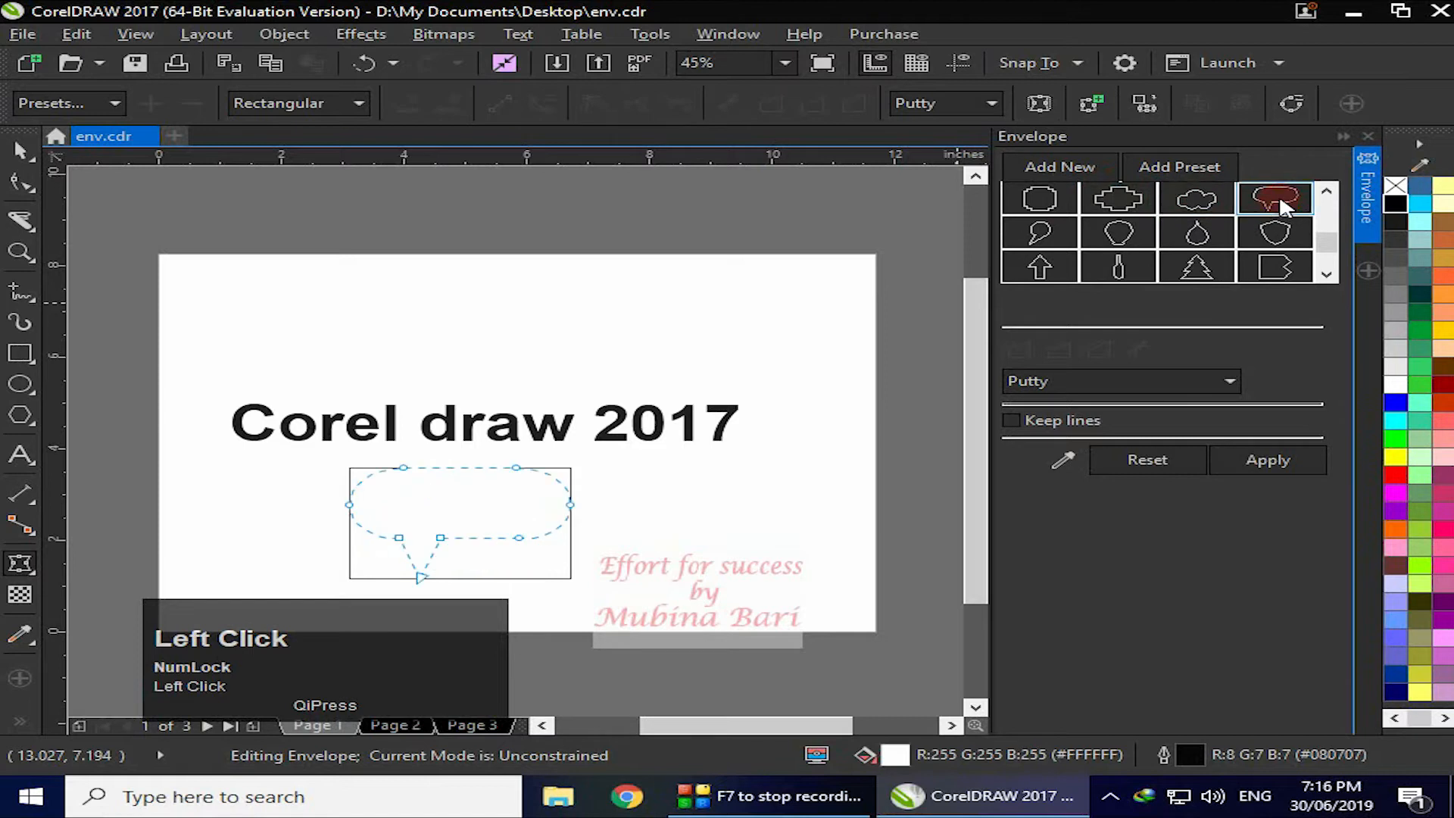
pyautogui.click(1037, 231)
pyautogui.click(1039, 269)
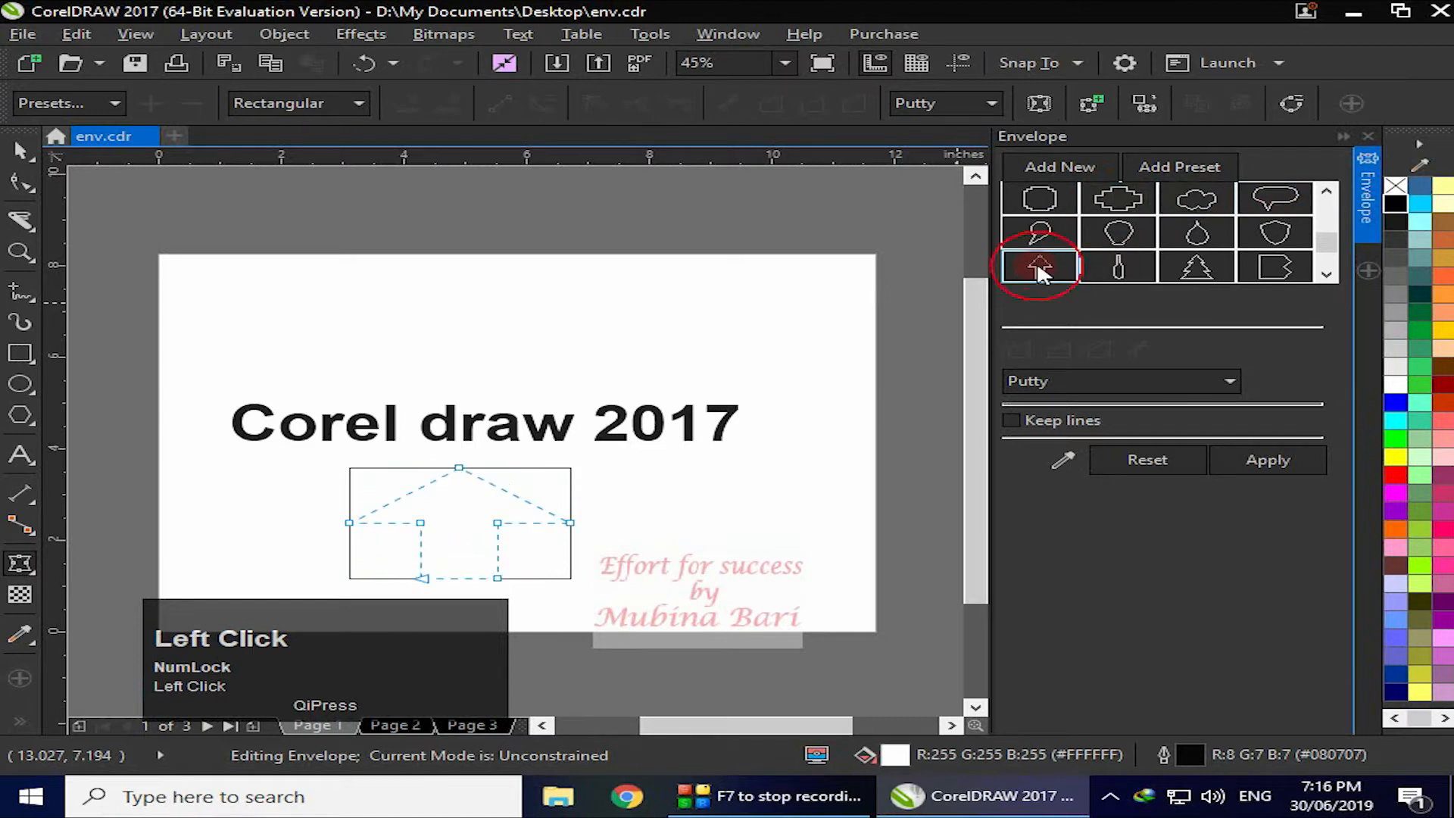
pyautogui.moveTo(1333, 243); pyautogui.dragTo(1331, 272)
pyautogui.click(1200, 269)
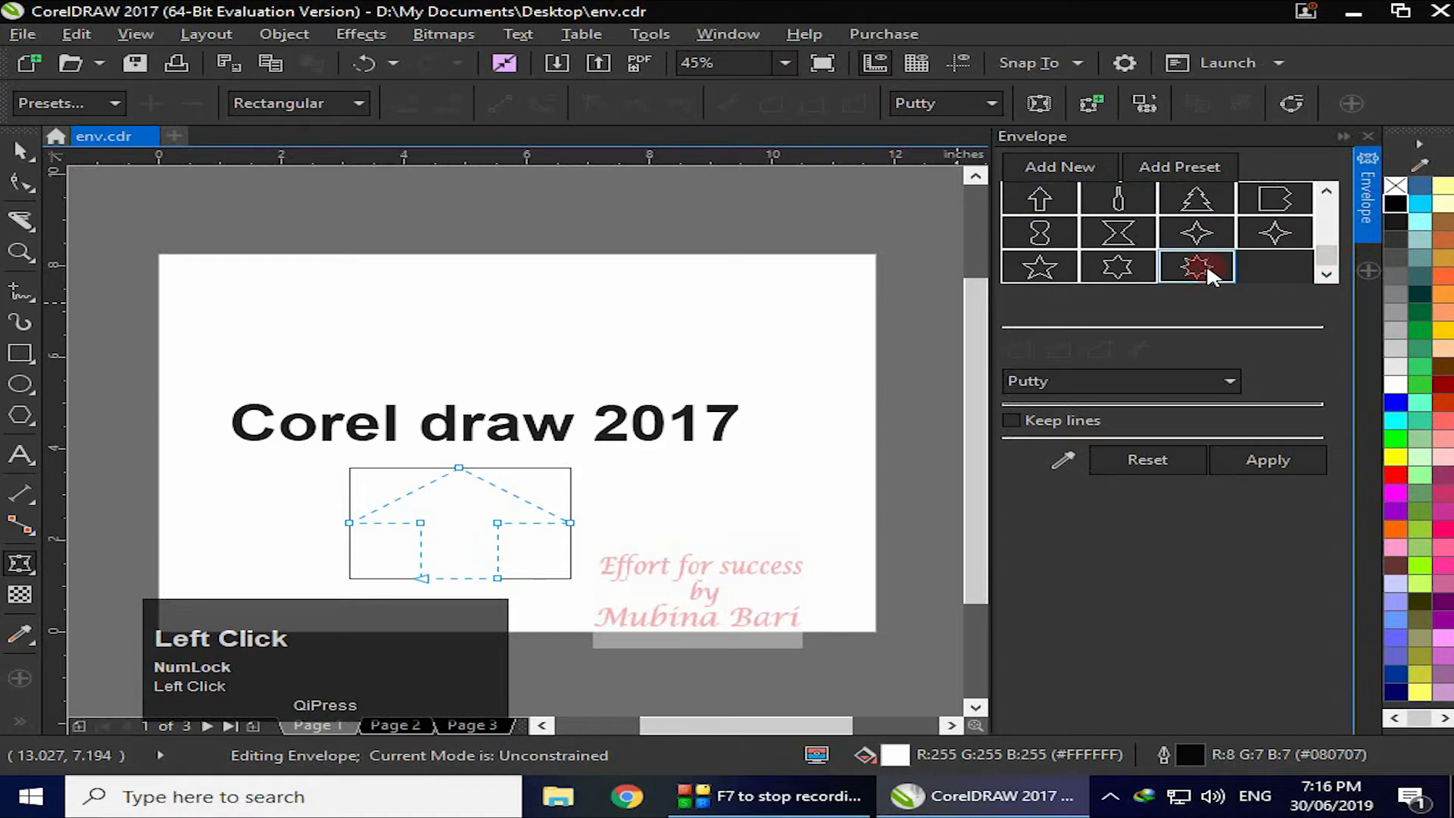
pyautogui.click(1129, 256)
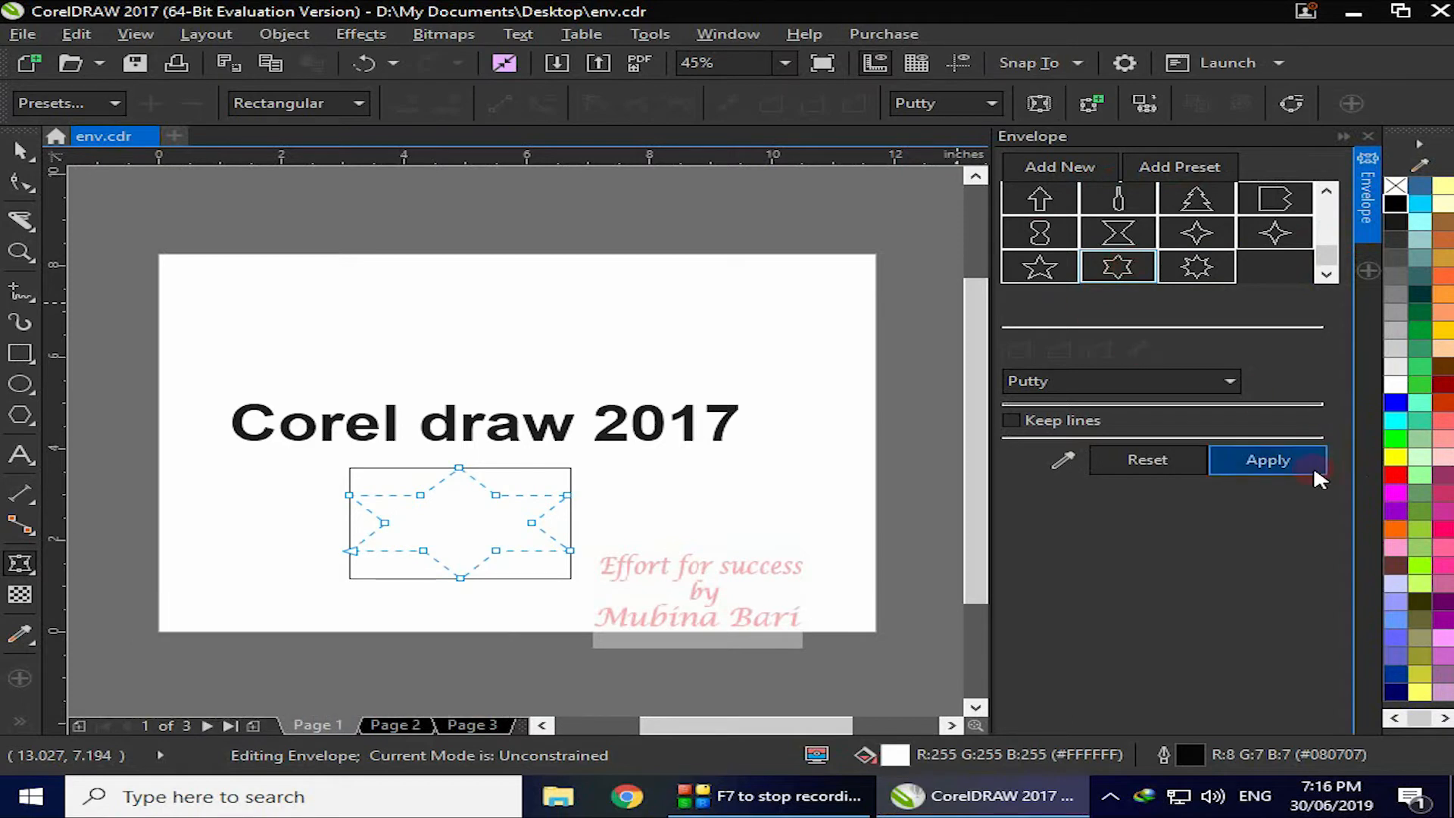
pyautogui.click(694, 425)
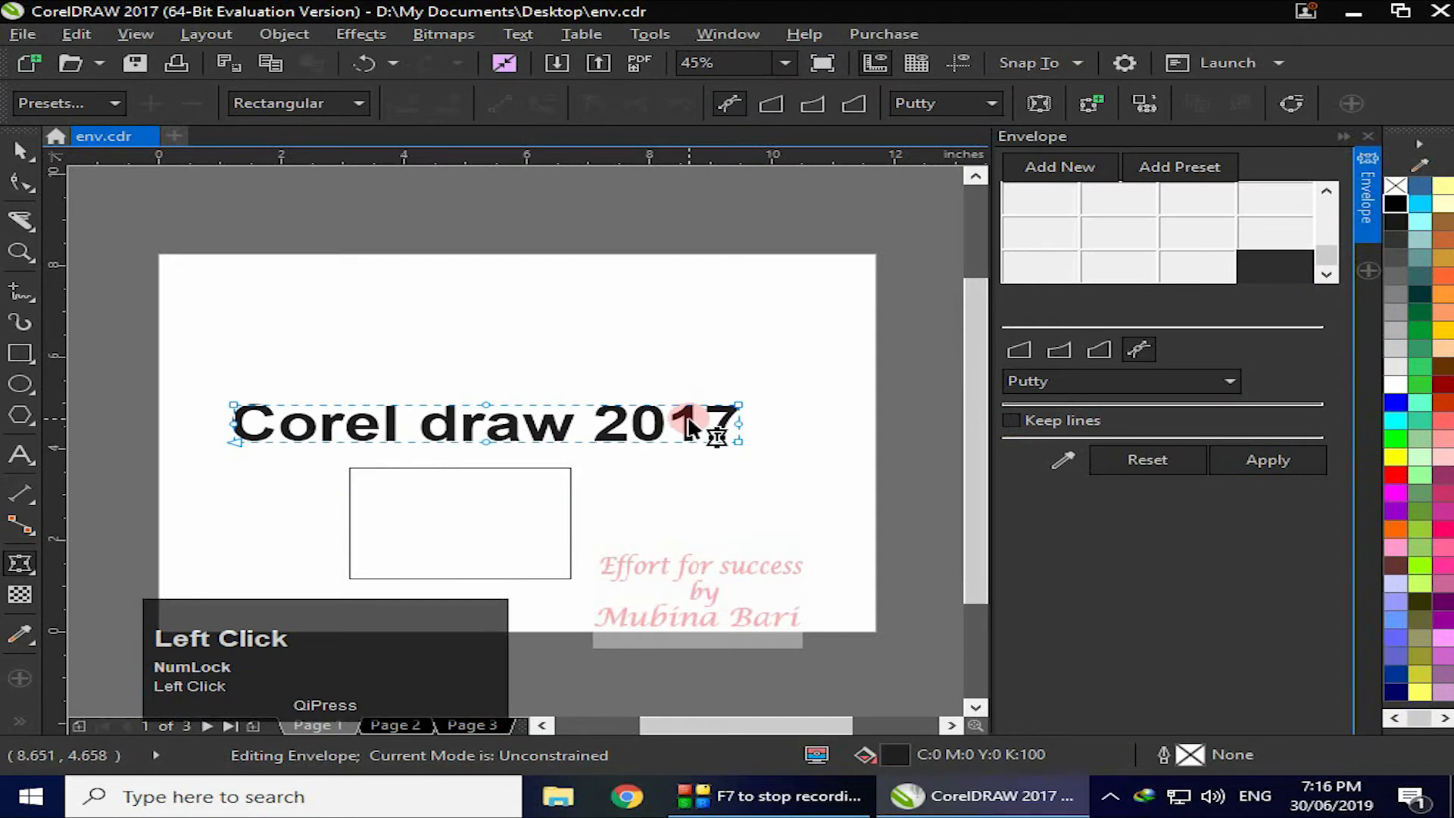
# Apply the hourglass-shaped preset envelope to the rectangle, keeping Putty mapping
pyautogui.click(570, 512)
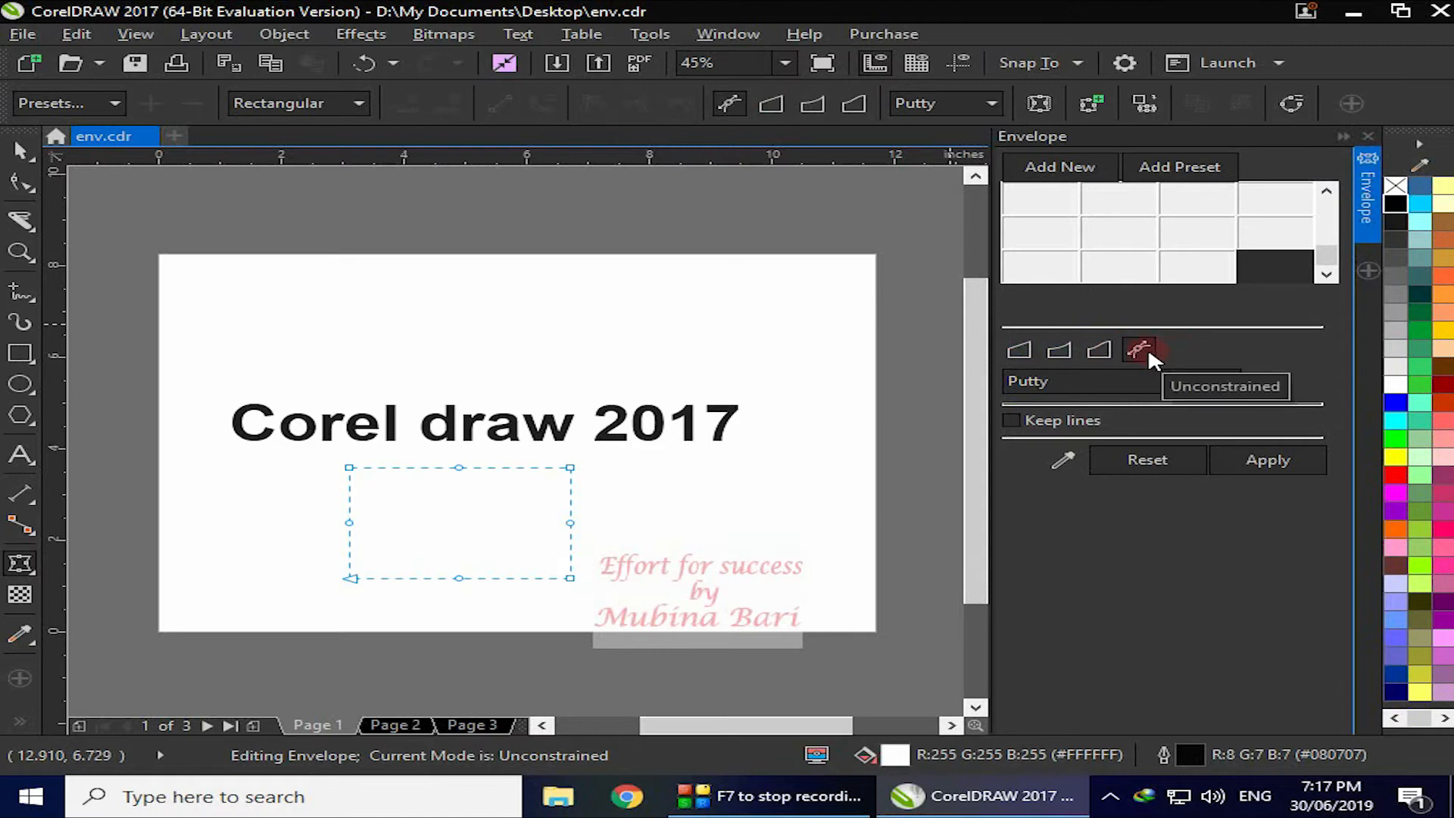
pyautogui.click(1016, 385)
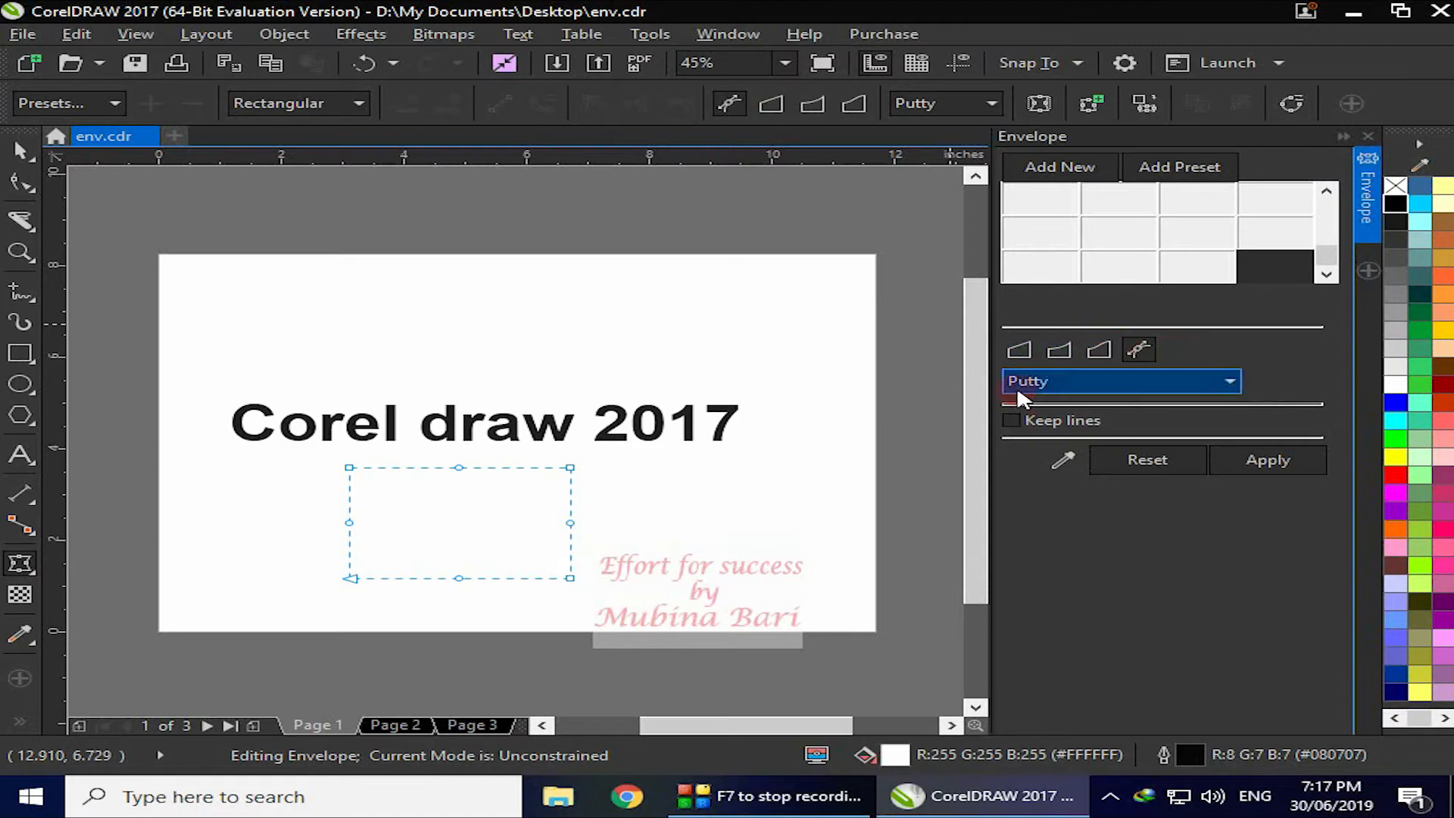
pyautogui.click(1234, 382)
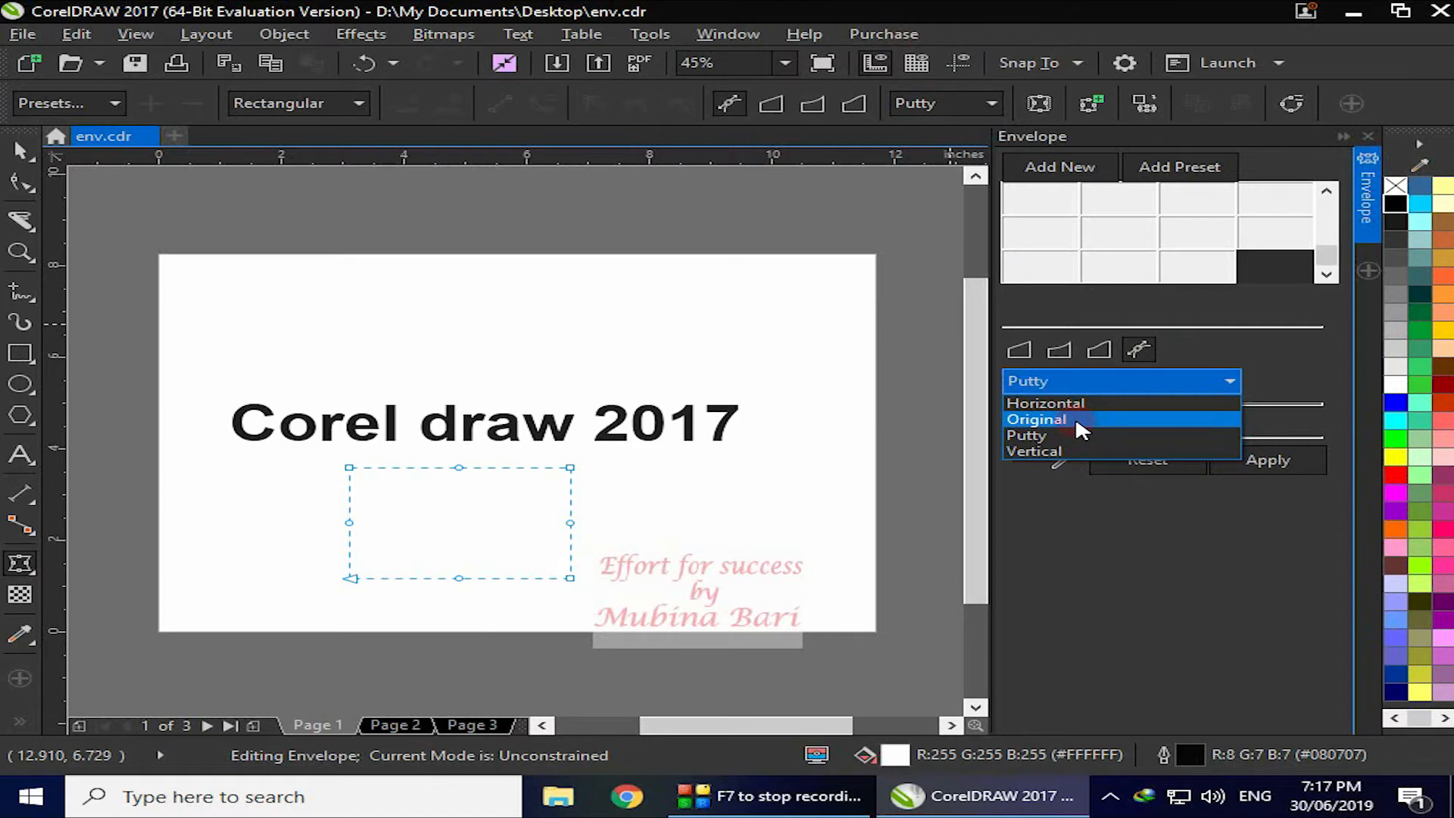
pyautogui.click(1165, 646)
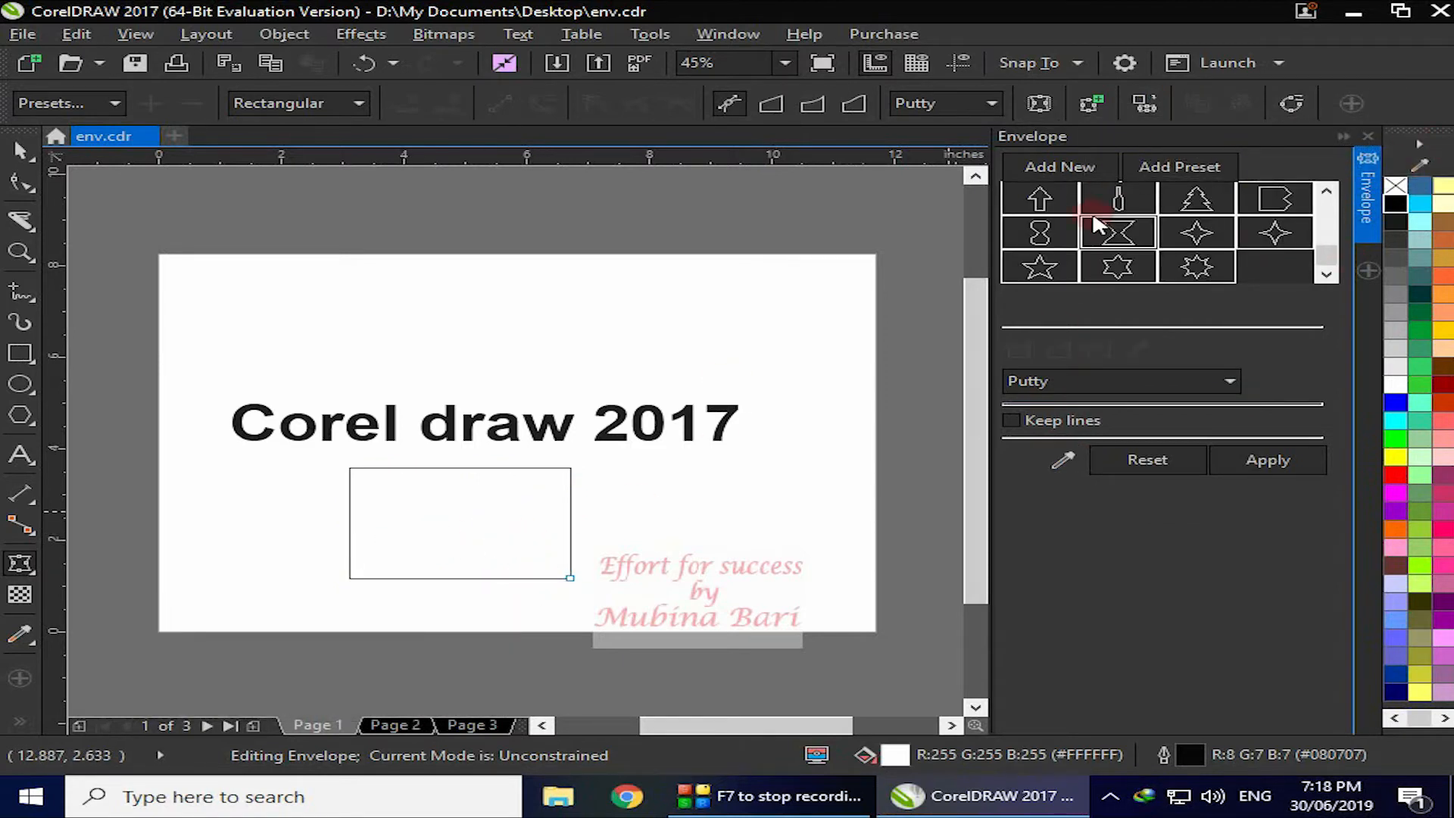
pyautogui.click(1289, 459)
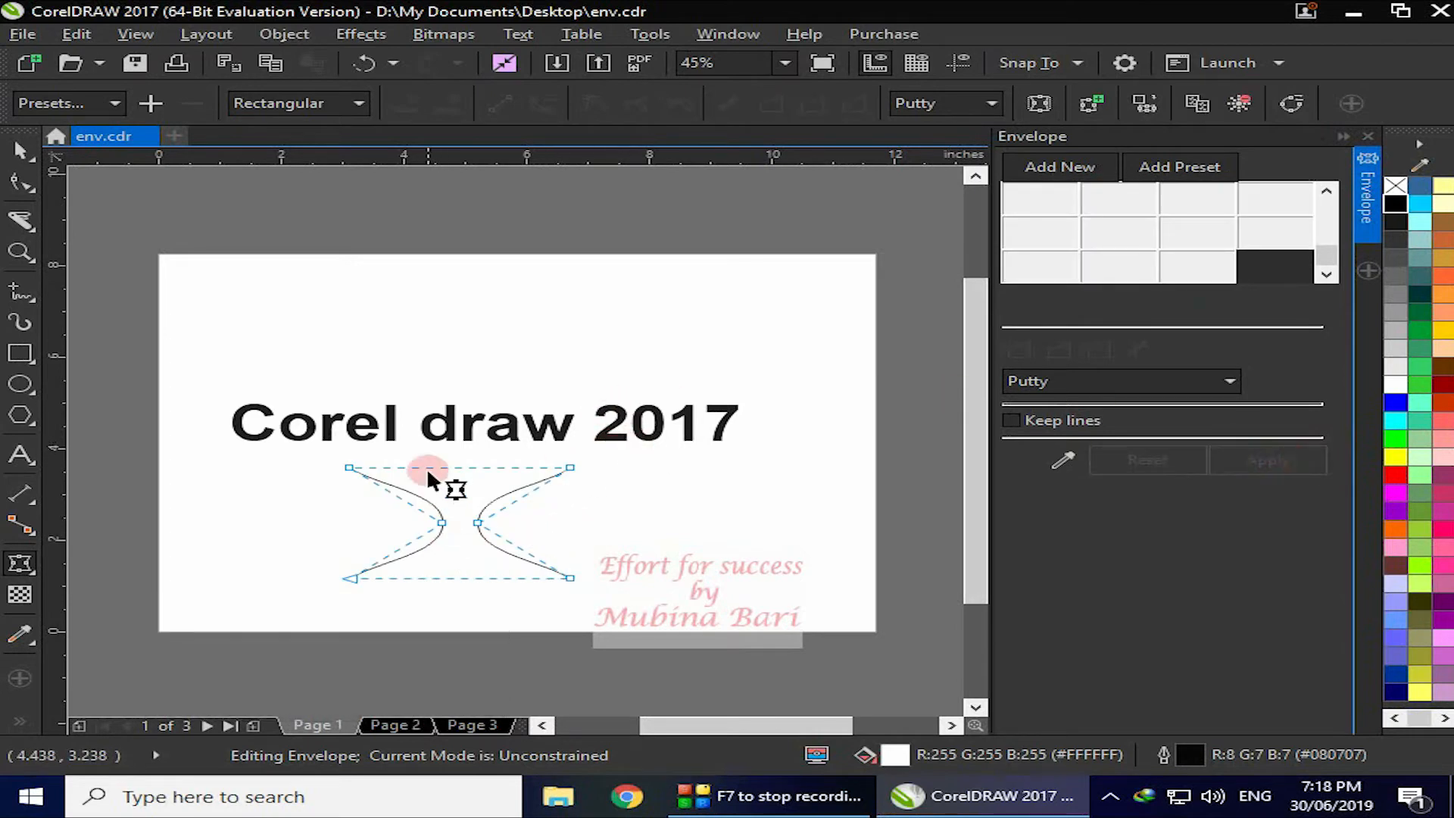
# Create an envelope for the "Corel draw 2017" text from the hourglass shape below it
pyautogui.click(513, 430)
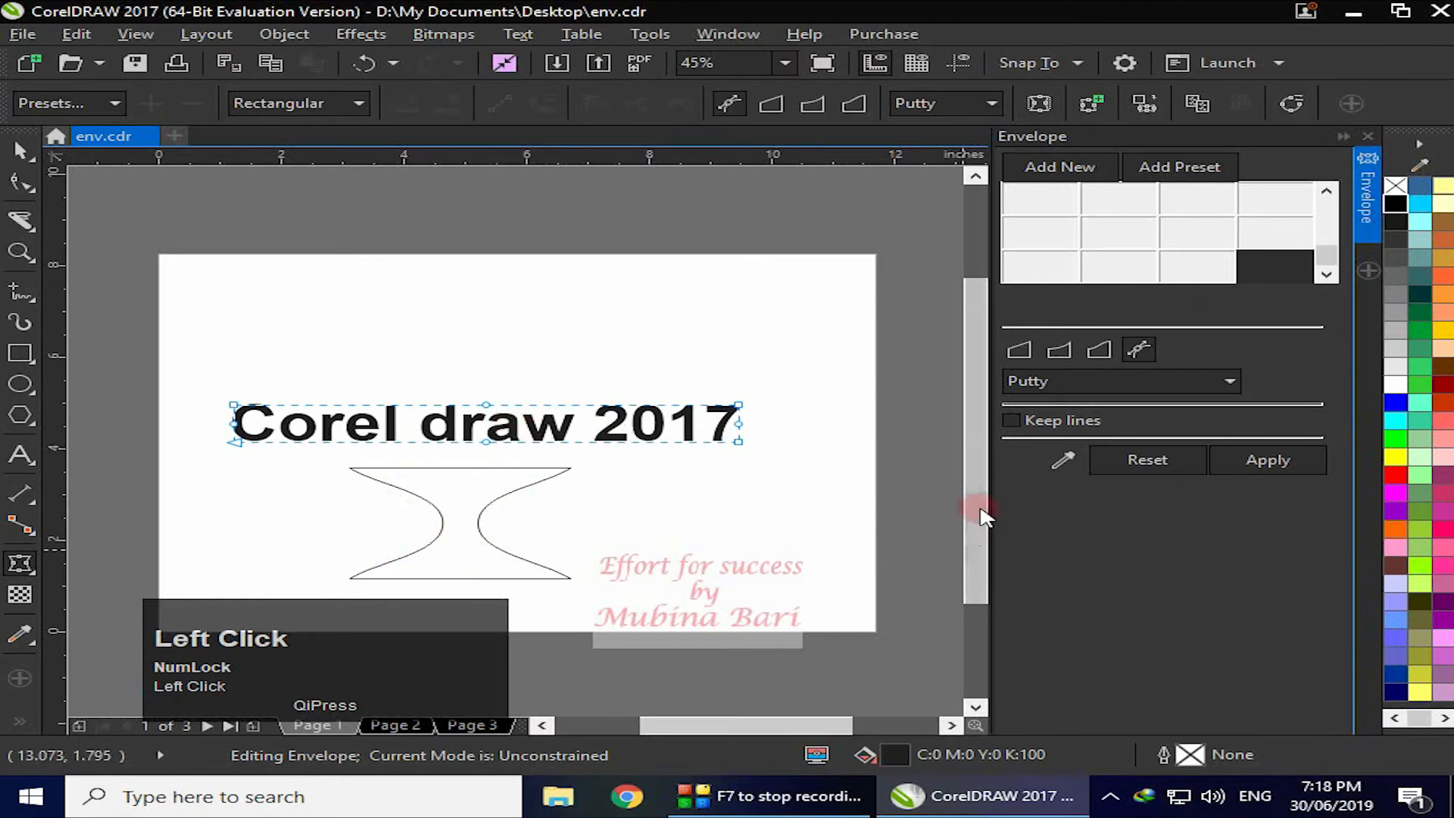
pyautogui.click(1063, 458)
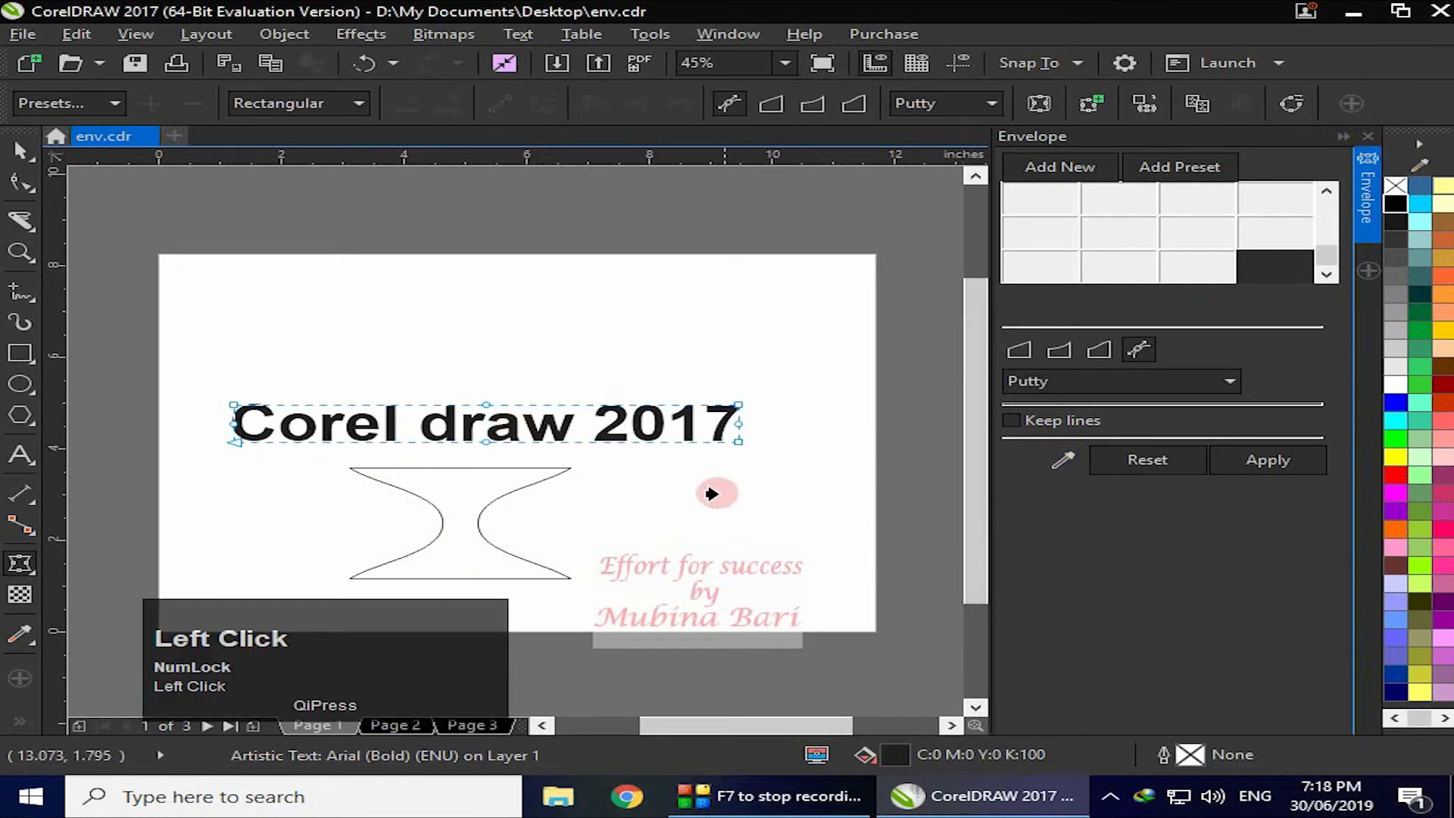
pyautogui.click(491, 493)
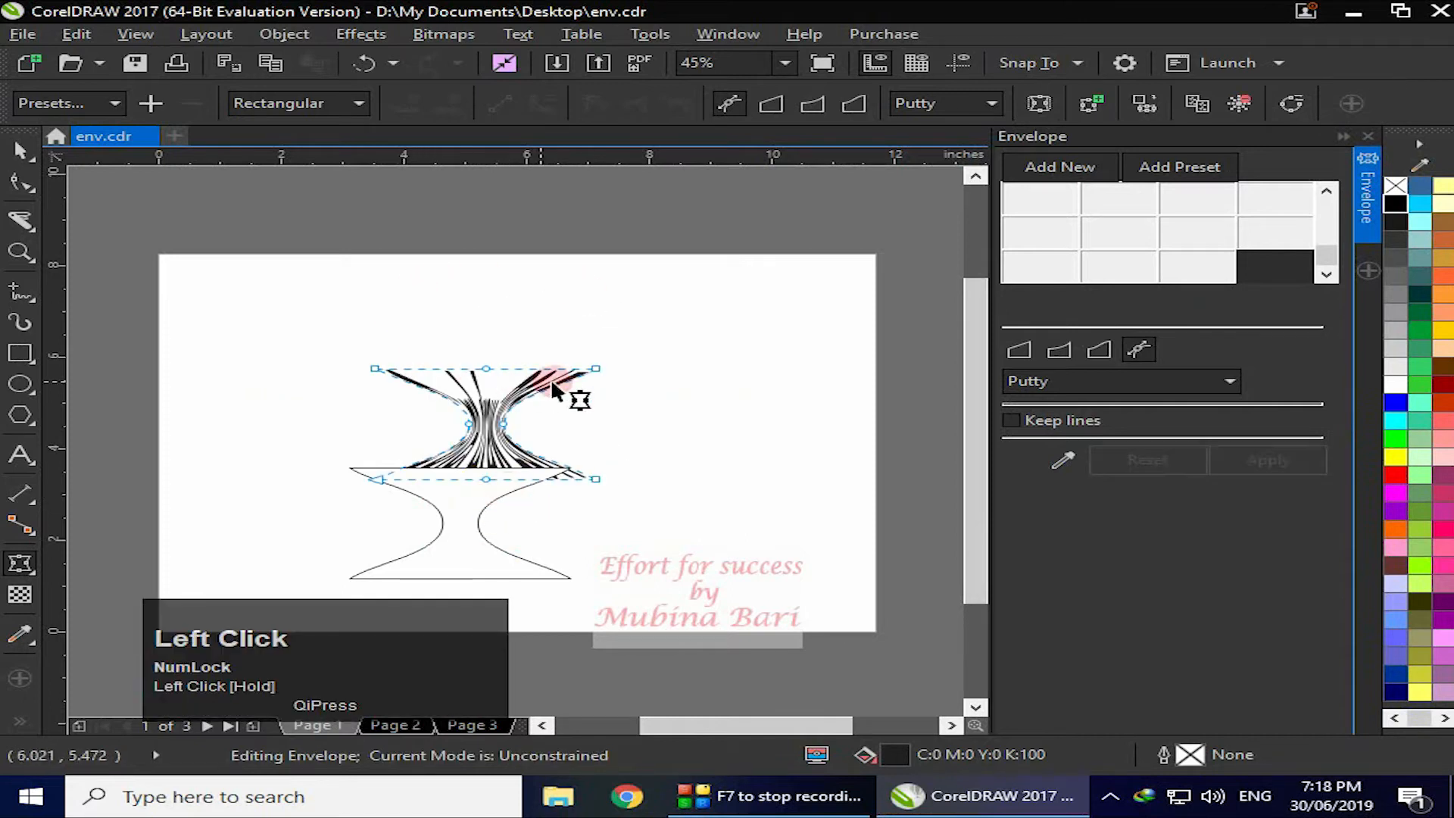
# Close the Envelope docker and switch to Page 2 with the dove outline
pyautogui.click(652, 382)
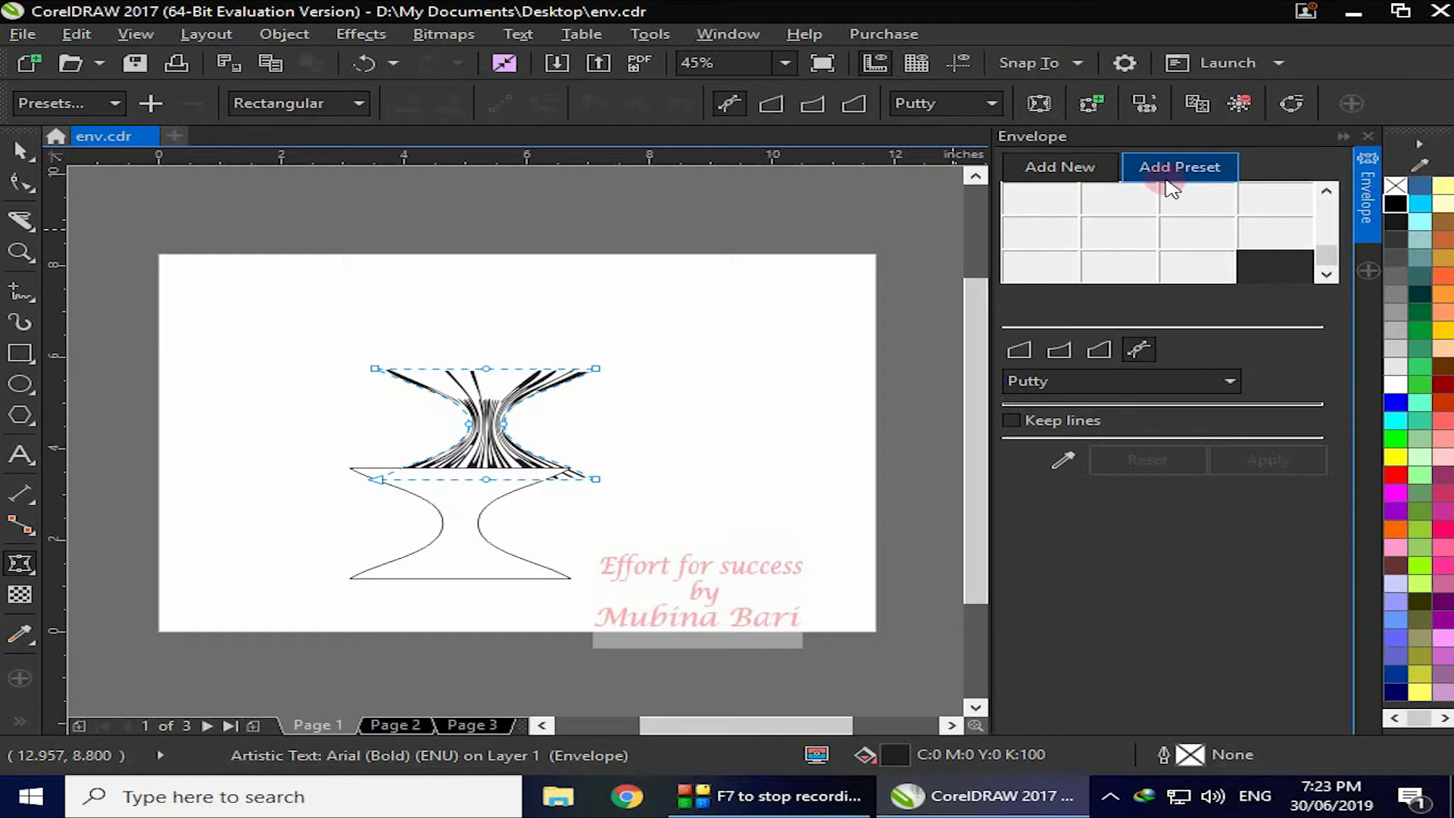
pyautogui.click(1368, 137)
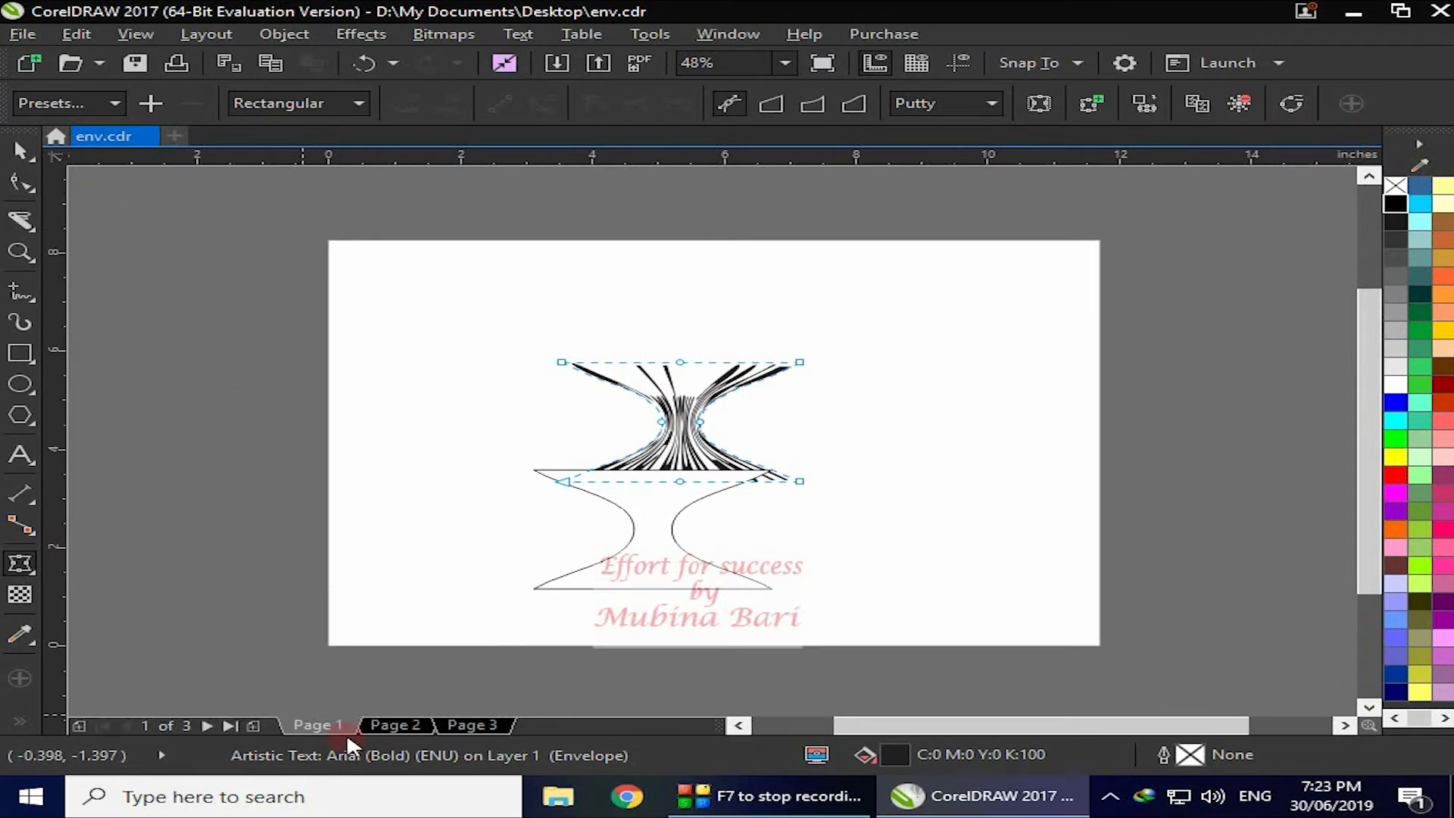
pyautogui.click(410, 720)
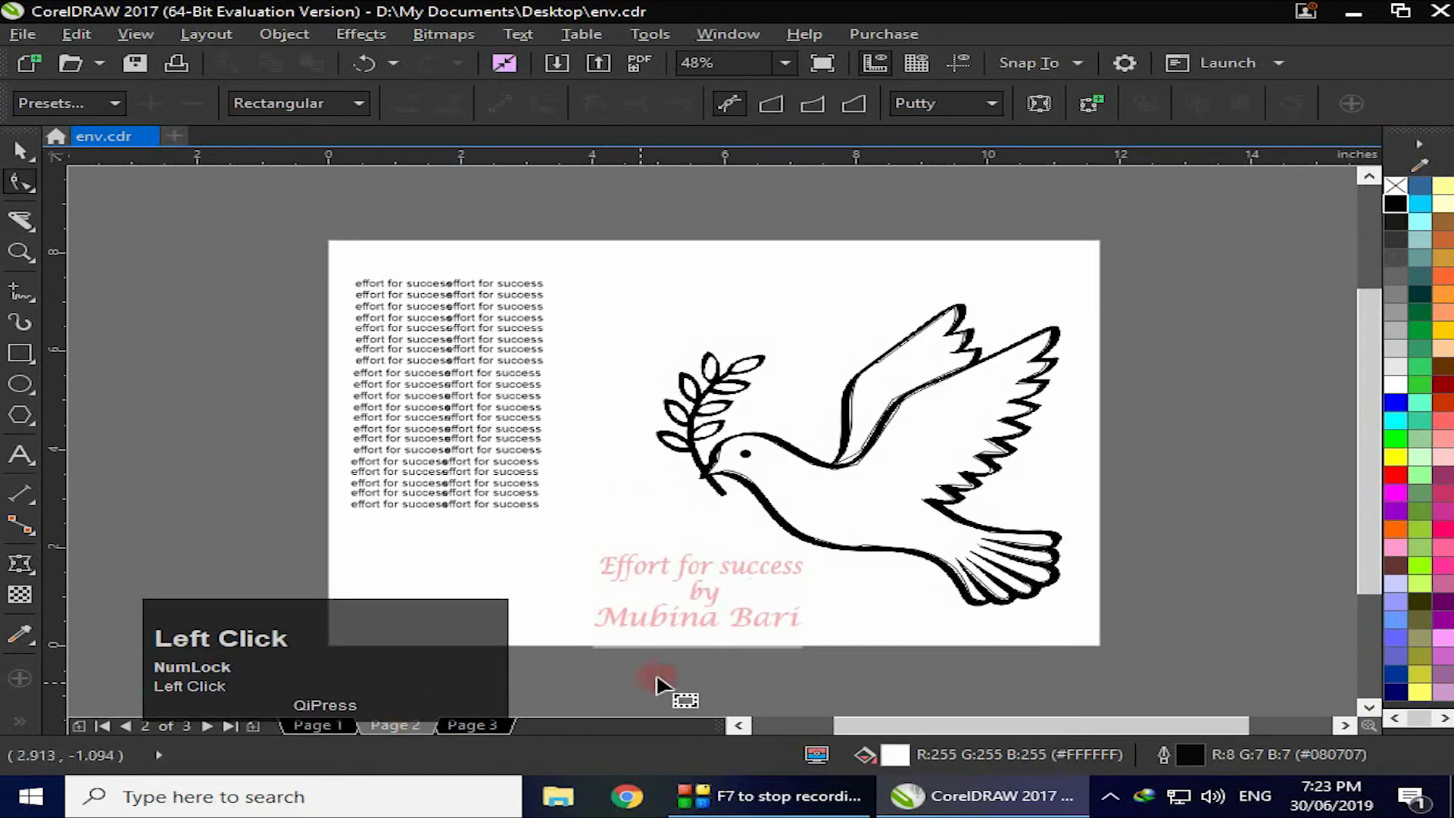
# Try moving the dove's upper wing outline and body outline away from the drawing, undoing each move
pyautogui.click(20, 152)
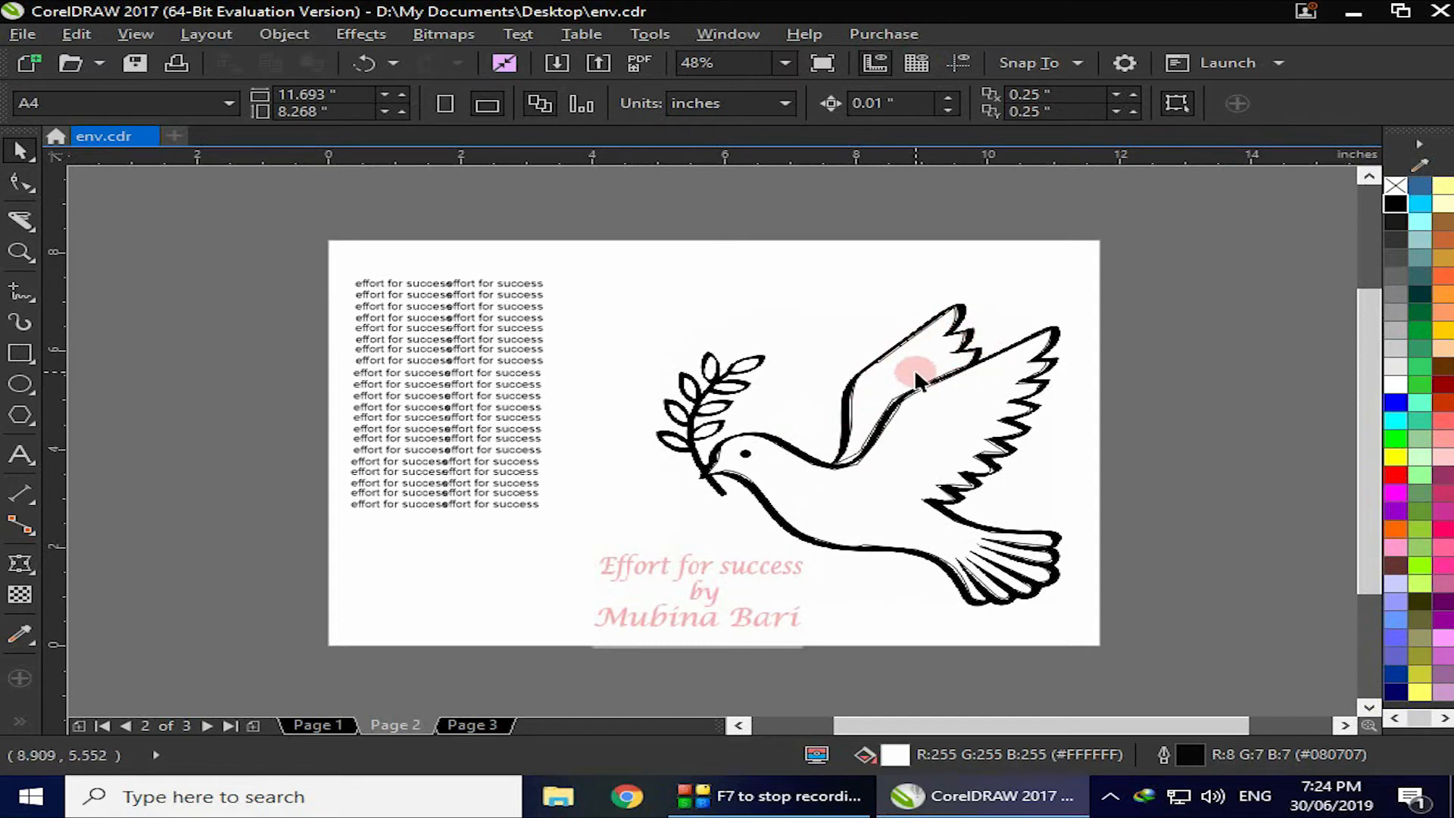
pyautogui.moveTo(889, 348); pyautogui.dragTo(848, 296)
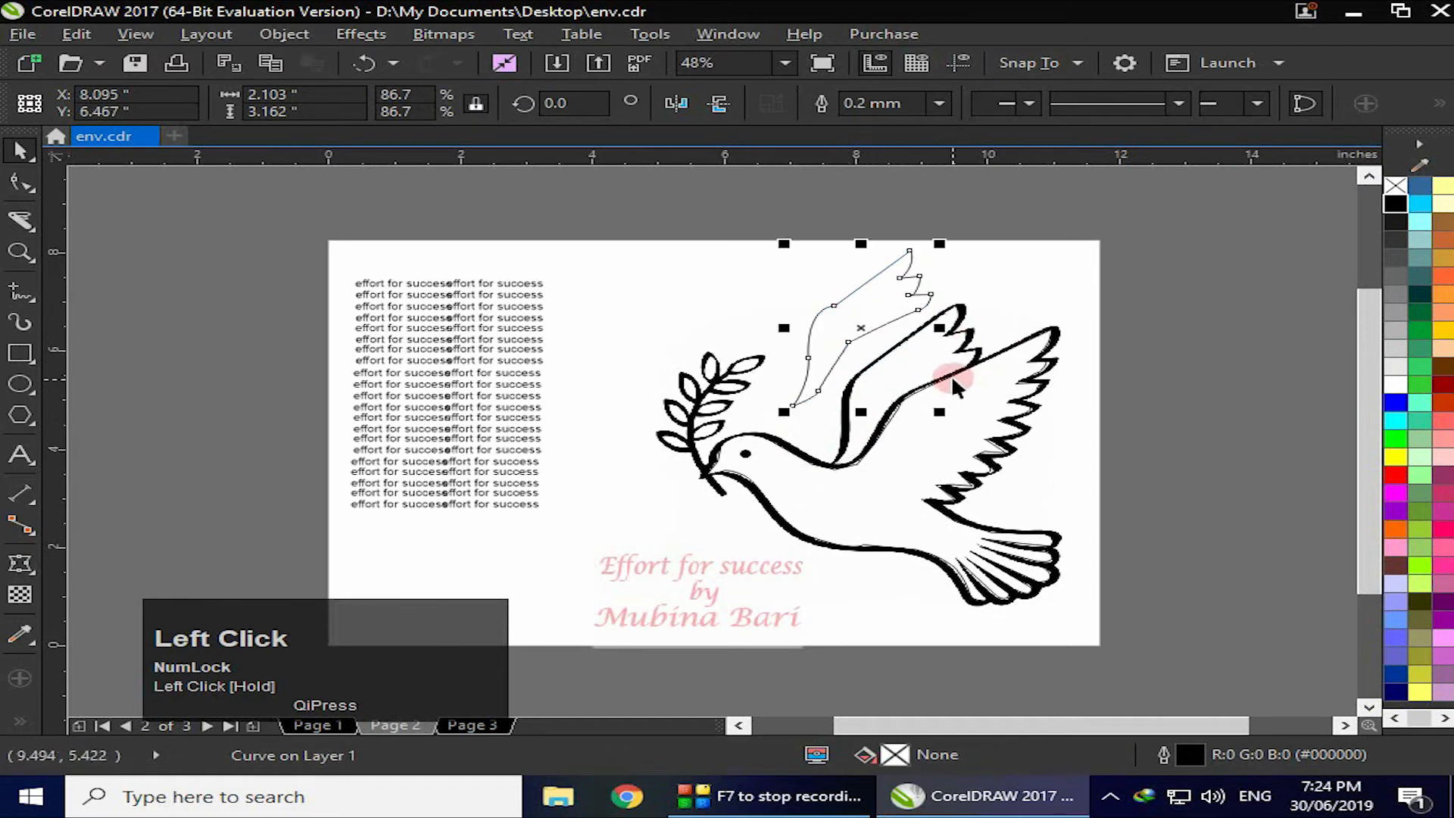
pyautogui.hotkey('ctrl', 'z')
pyautogui.click(964, 479)
pyautogui.moveTo(963, 479); pyautogui.dragTo(1188, 496)
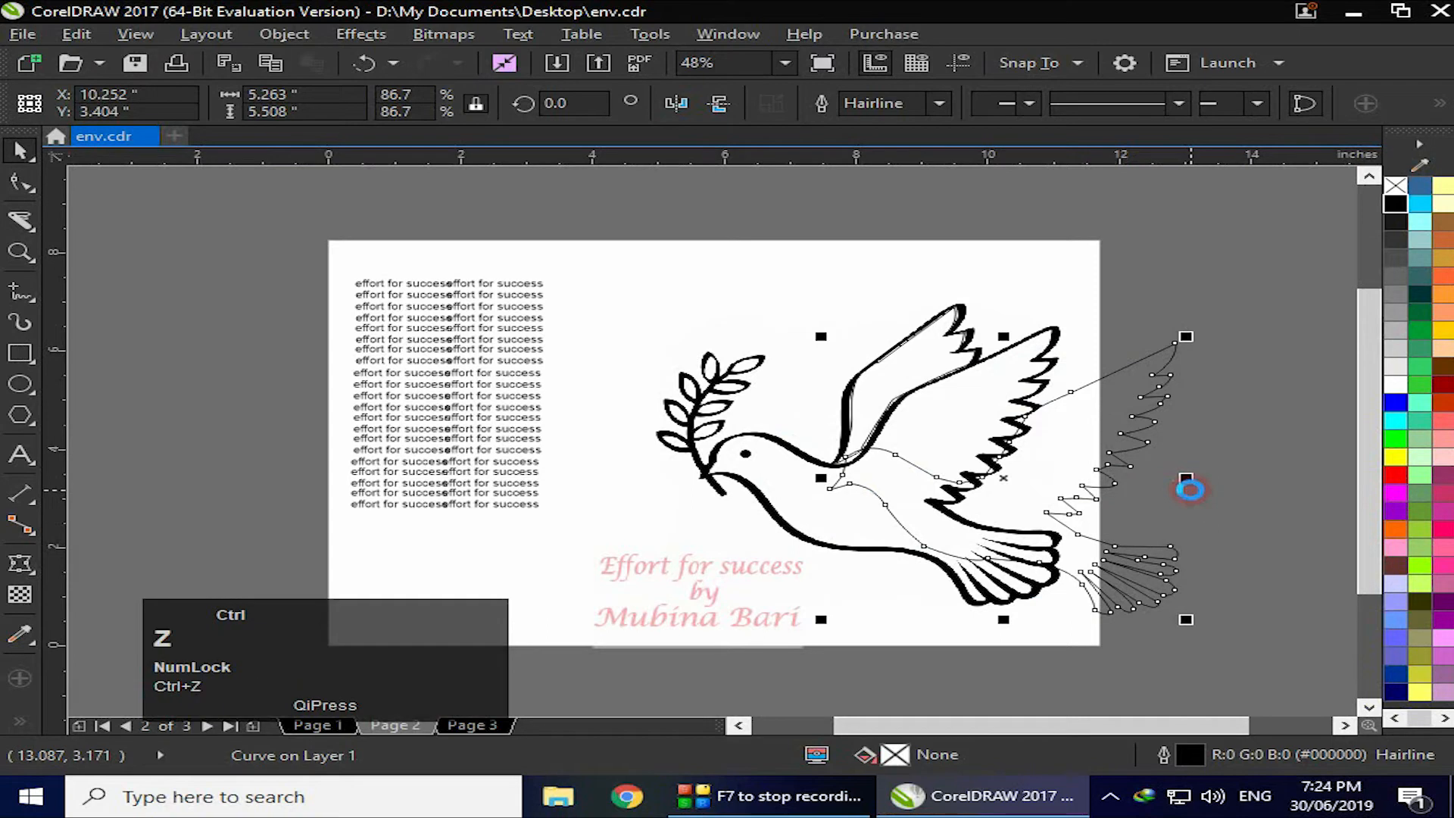
pyautogui.hotkey('ctrl', 'z')
pyautogui.press('Down')
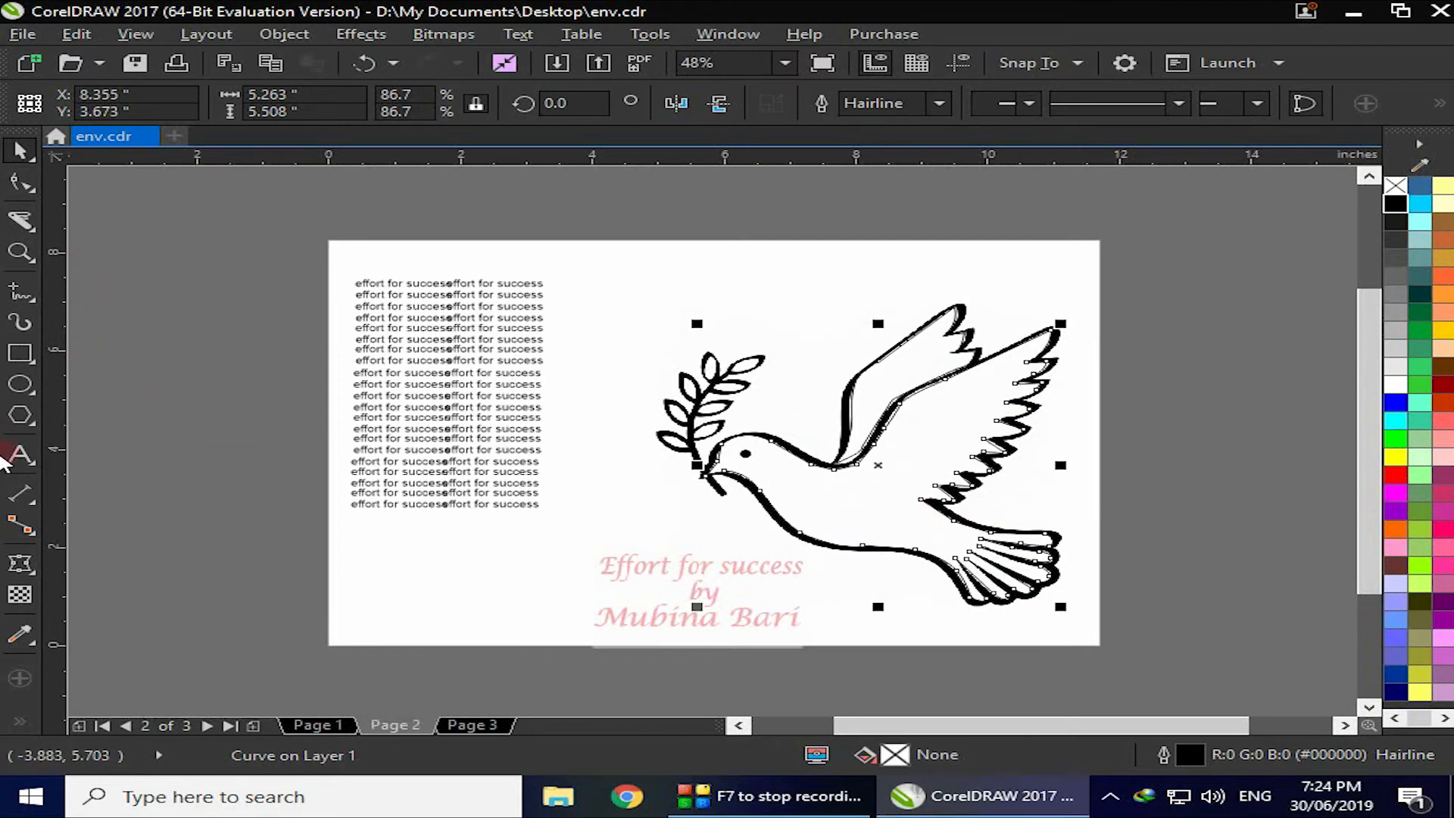
# Create a paragraph text frame about 3.29 by 5.76 inches beside the page and fill it with placeholder text
pyautogui.click(20, 454)
pyautogui.moveTo(118, 309); pyautogui.dragTo(334, 592)
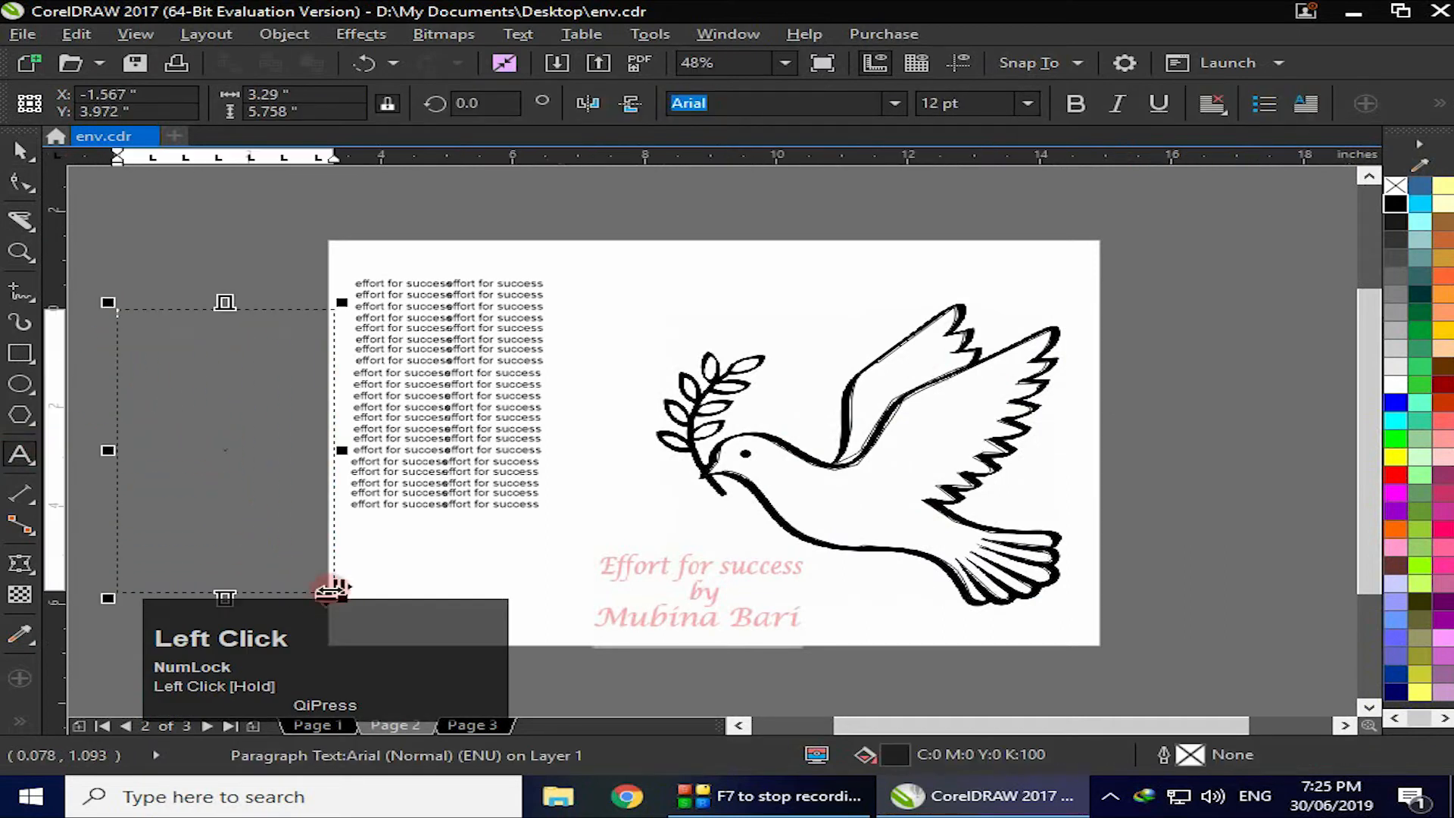
pyautogui.rightClick(260, 509)
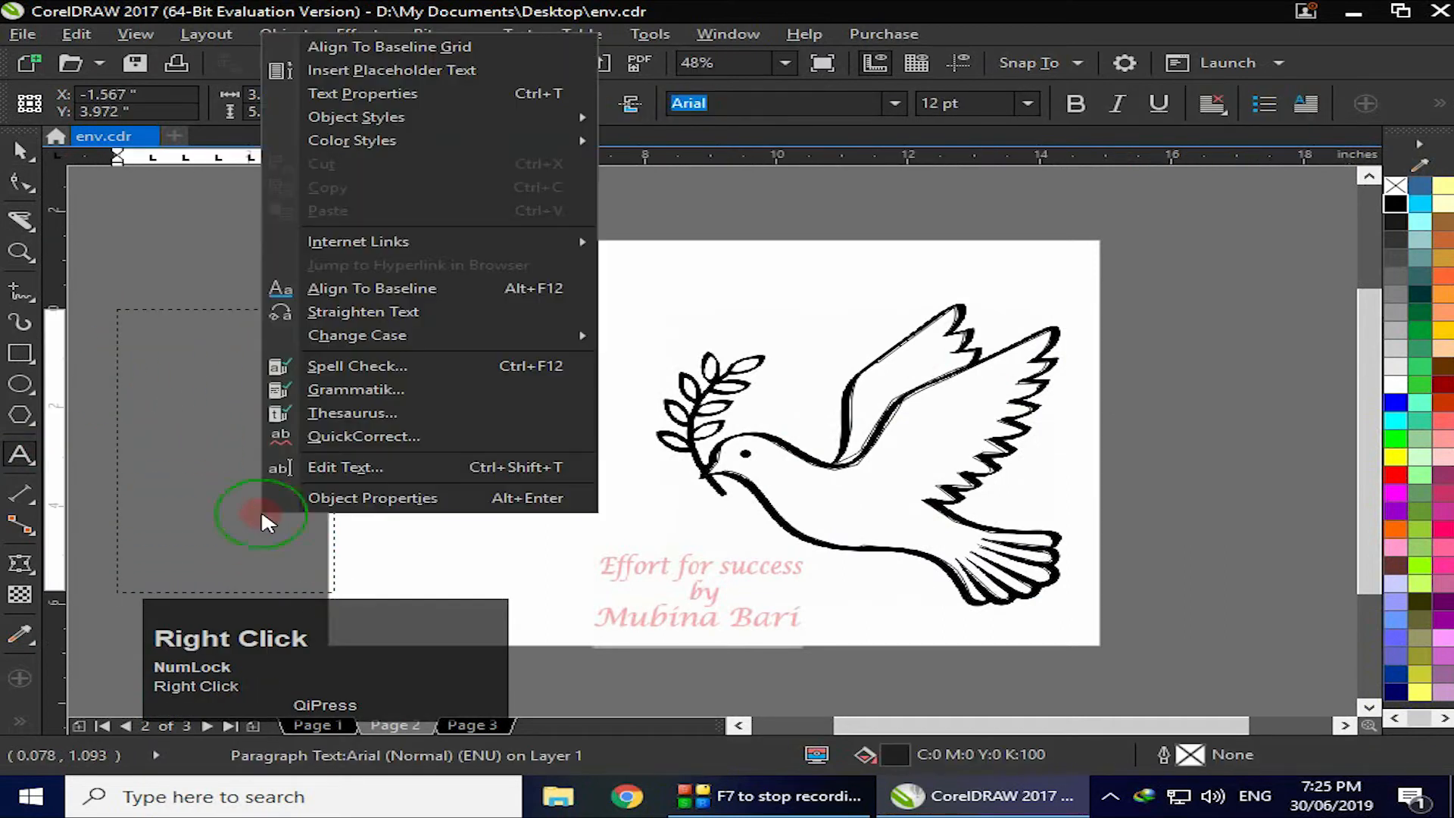
pyautogui.click(372, 76)
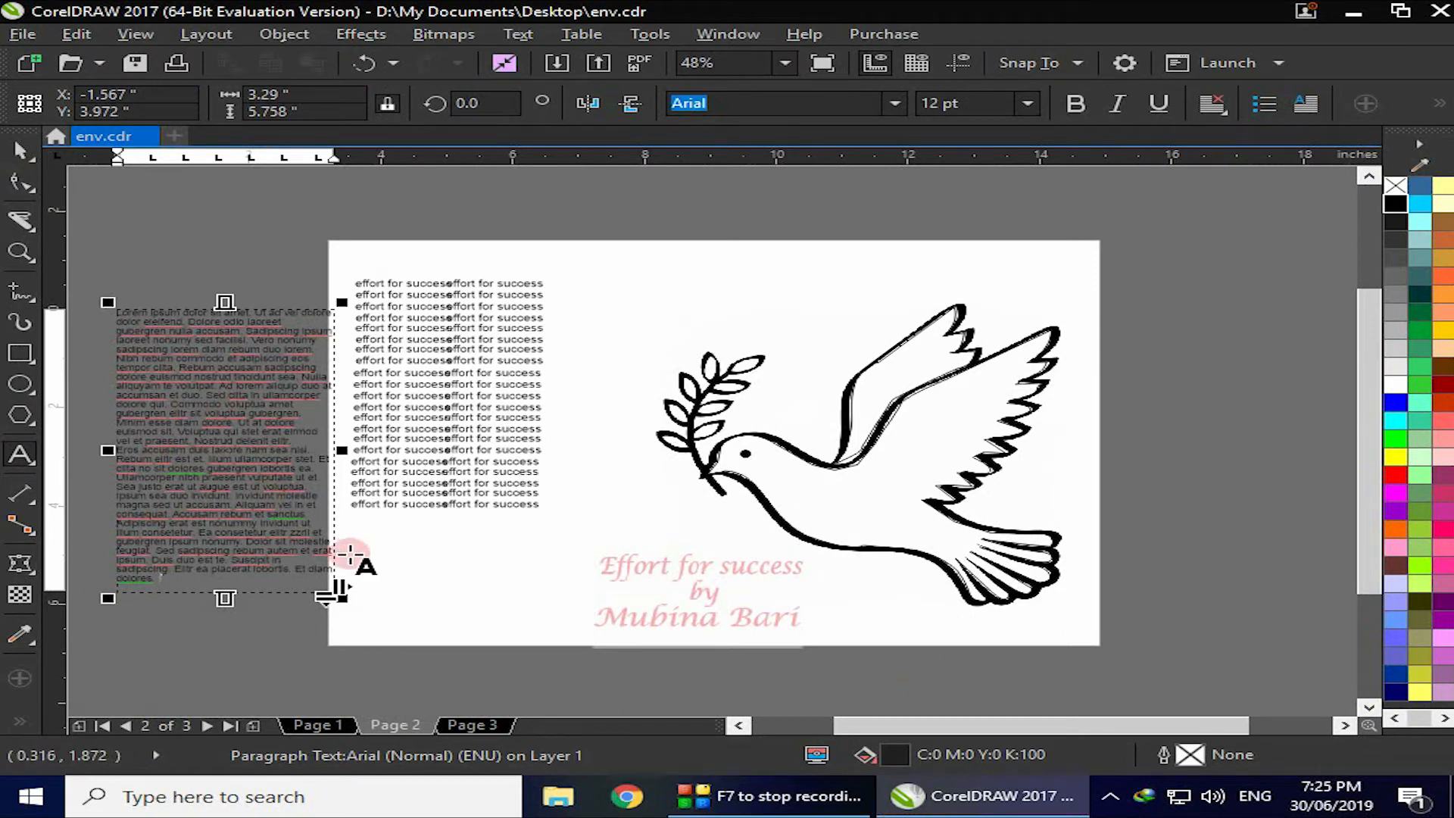
pyautogui.click(226, 437)
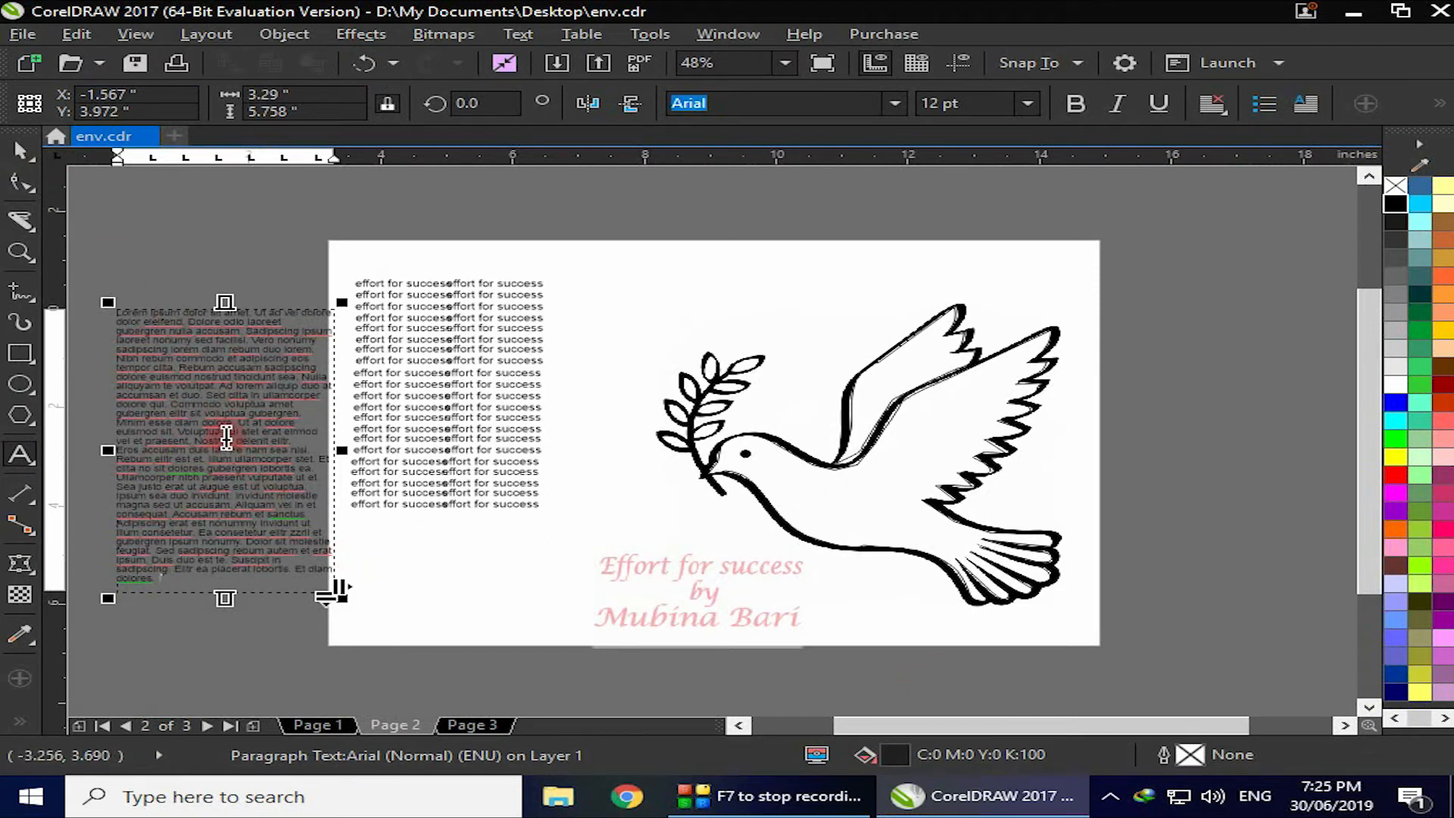
# Create an envelope for the placeholder text from the dove's body outline and move the shaped text inside the body
pyautogui.click(20, 564)
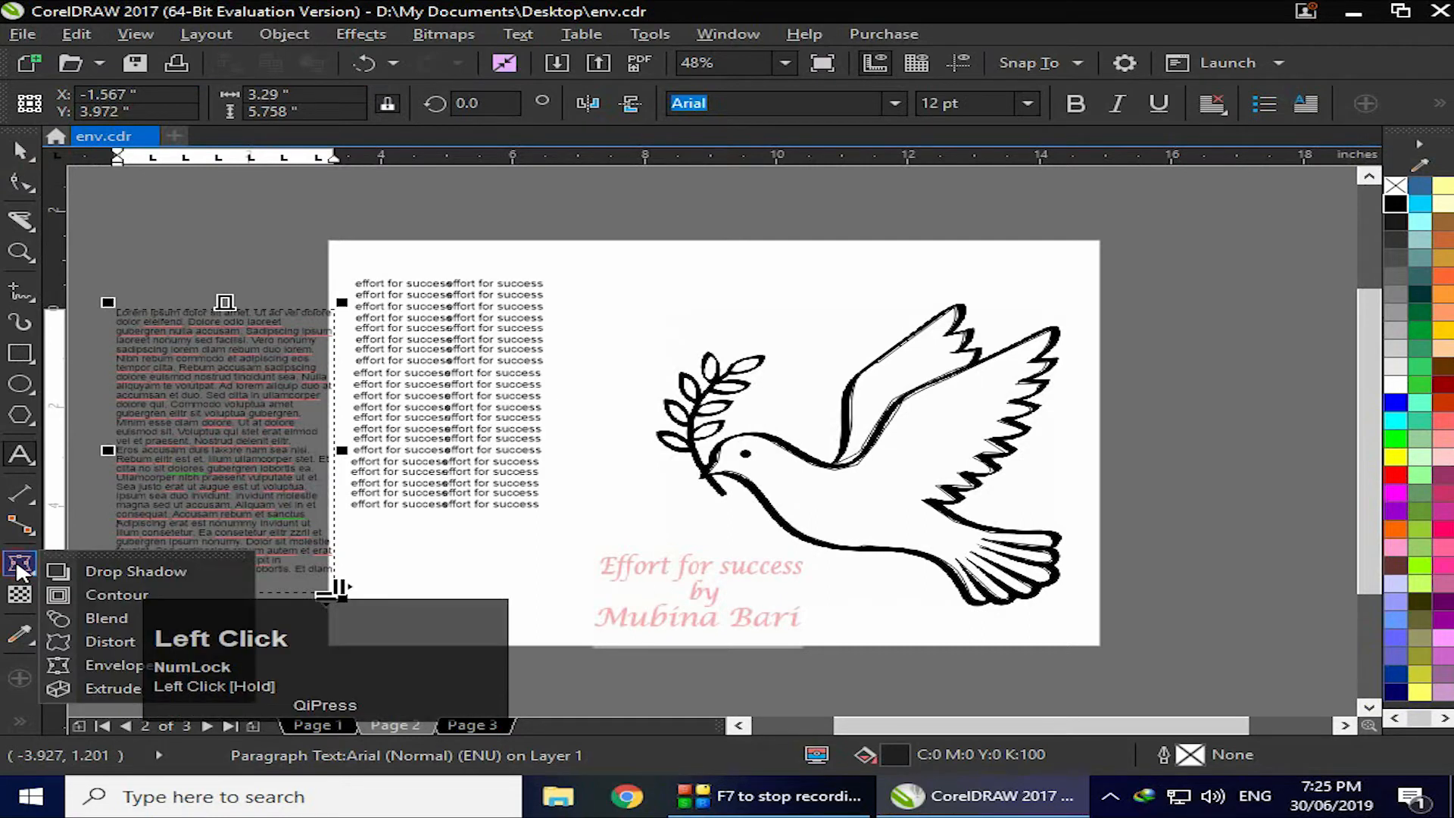
pyautogui.click(63, 636)
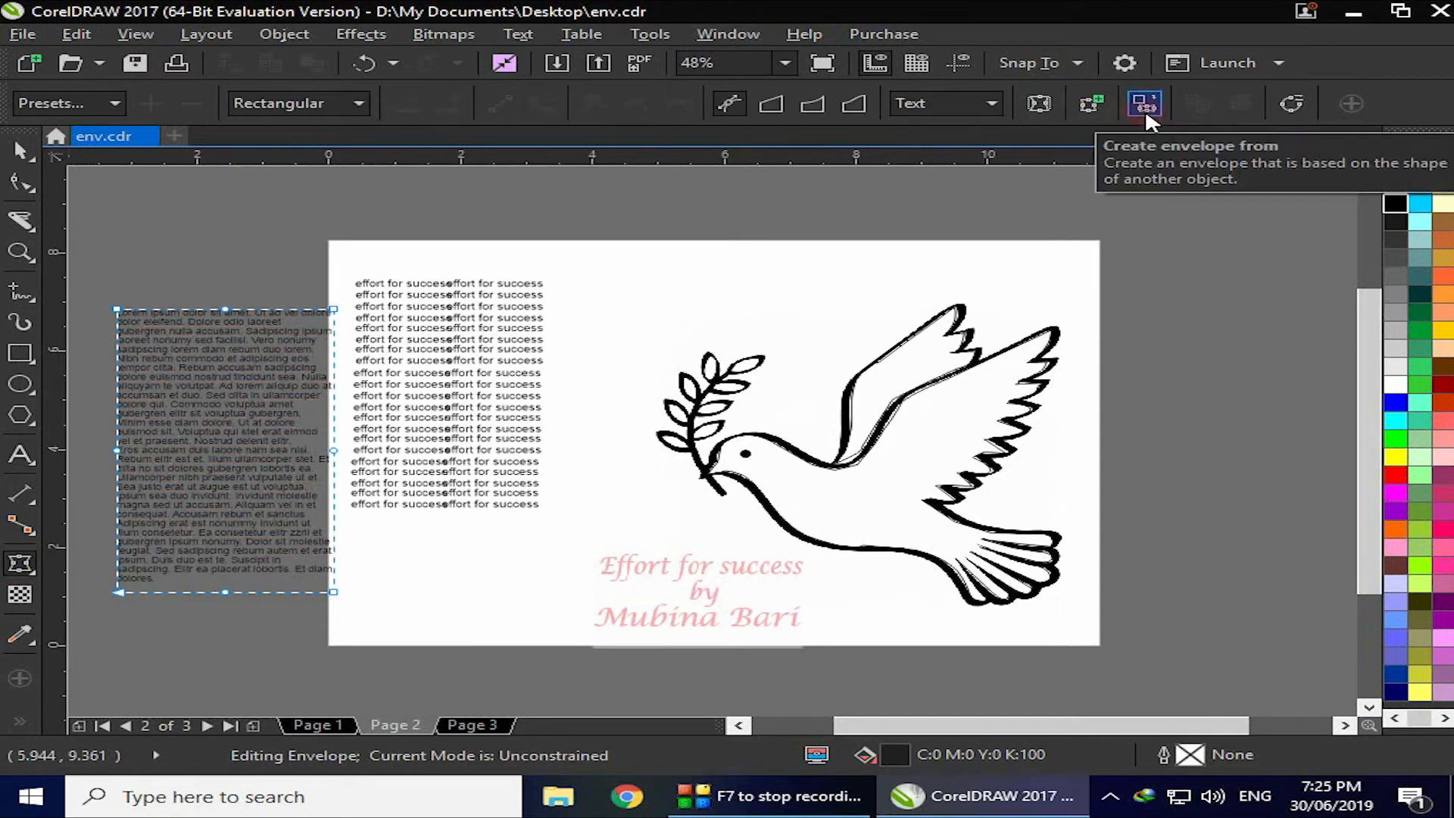
pyautogui.click(1145, 104)
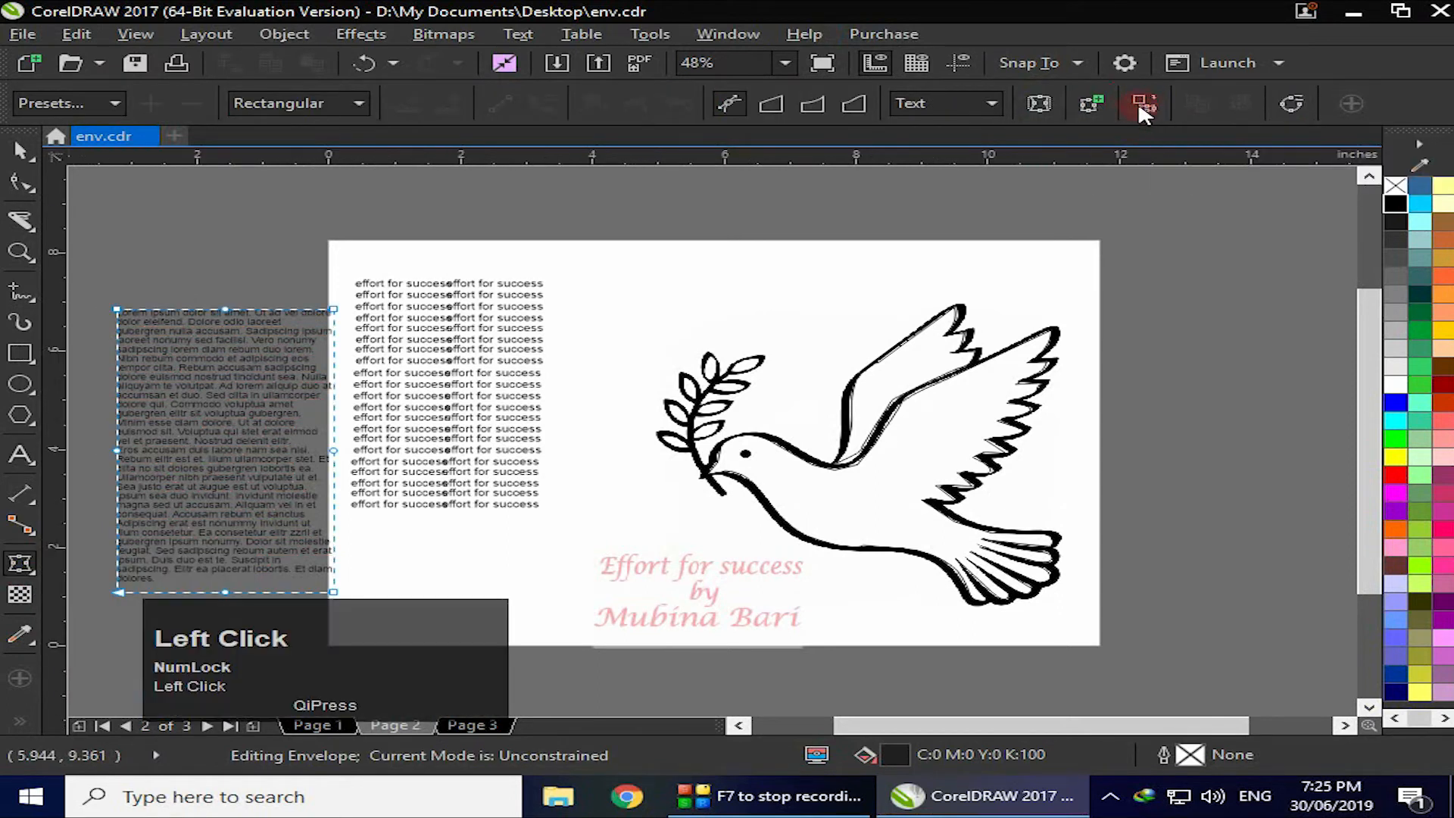
pyautogui.click(830, 487)
pyautogui.click(574, 636)
pyautogui.moveTo(200, 476)
pyautogui.mouseDown()
pyautogui.moveTo(294, 481)
pyautogui.moveTo(231, 481)
pyautogui.moveTo(246, 507)
pyautogui.moveTo(841, 504)
pyautogui.mouseUp()
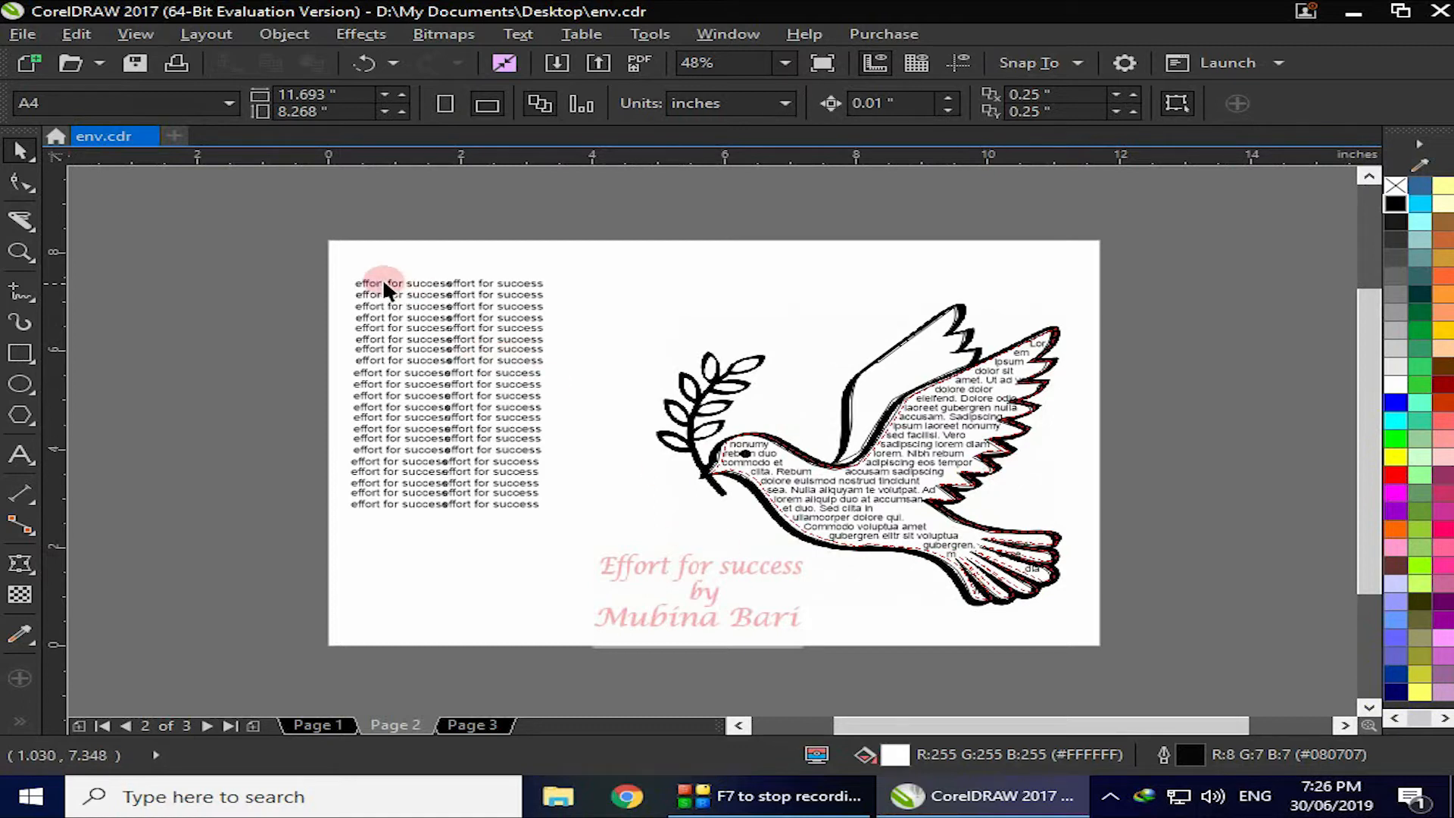
# Group all the "effort for success" text lines into one object
pyautogui.moveTo(341, 263); pyautogui.dragTo(599, 538)
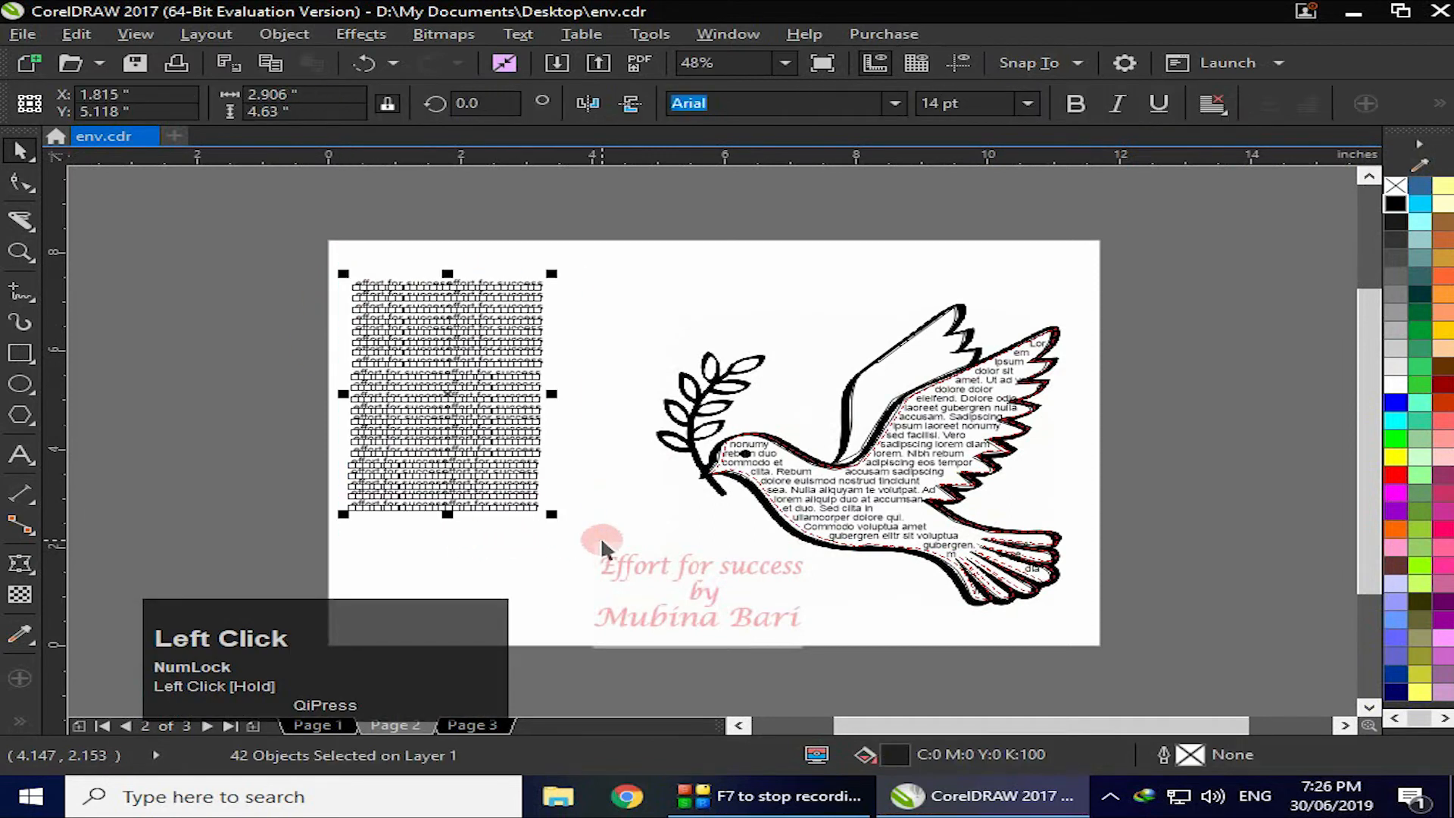
pyautogui.hotkey('ctrl', 'g')
pyautogui.click(603, 532)
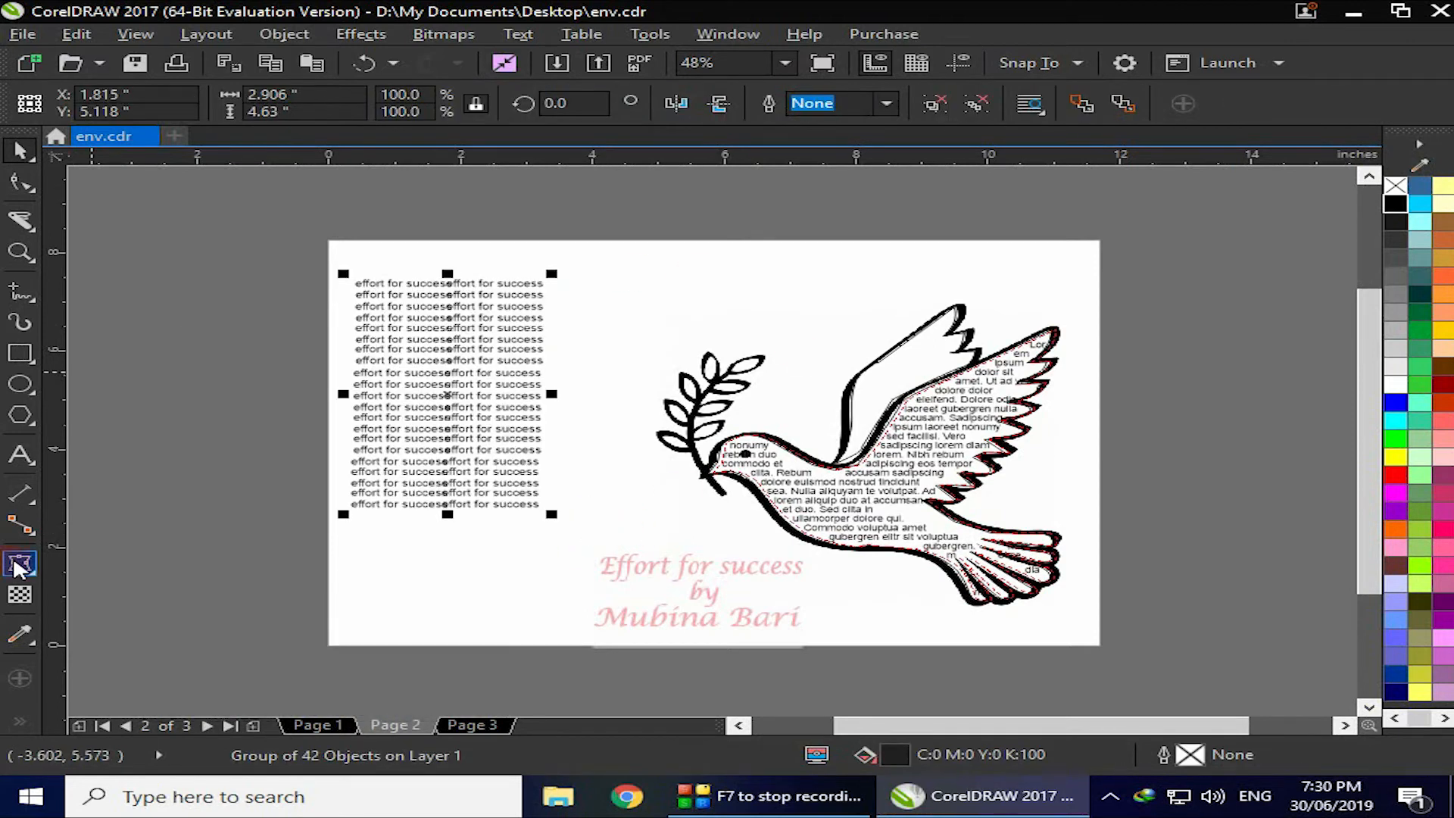
# Create an envelope for the grouped "effort for success" text from the dove's upper wing outline
pyautogui.click(17, 563)
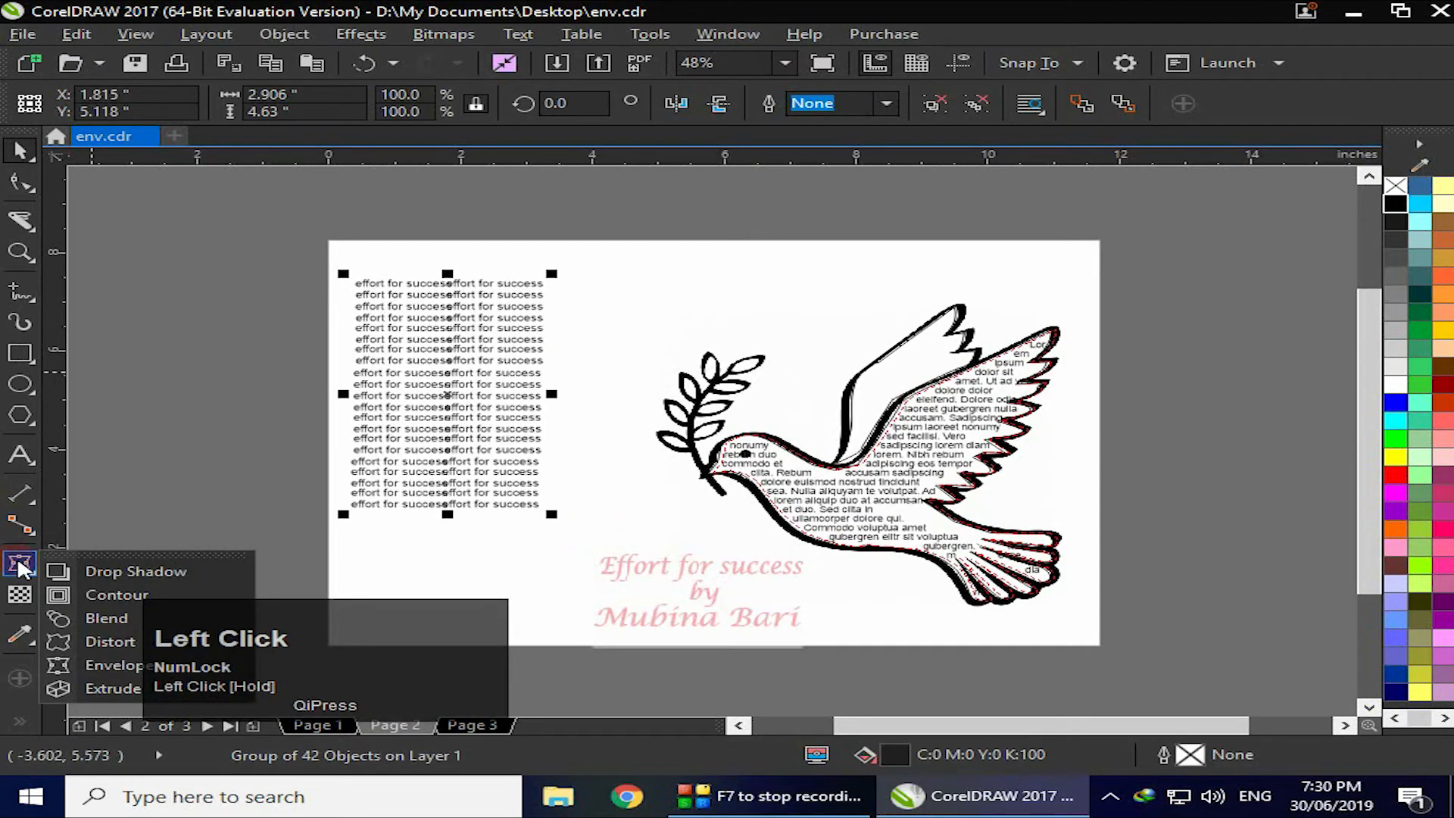
pyautogui.click(106, 665)
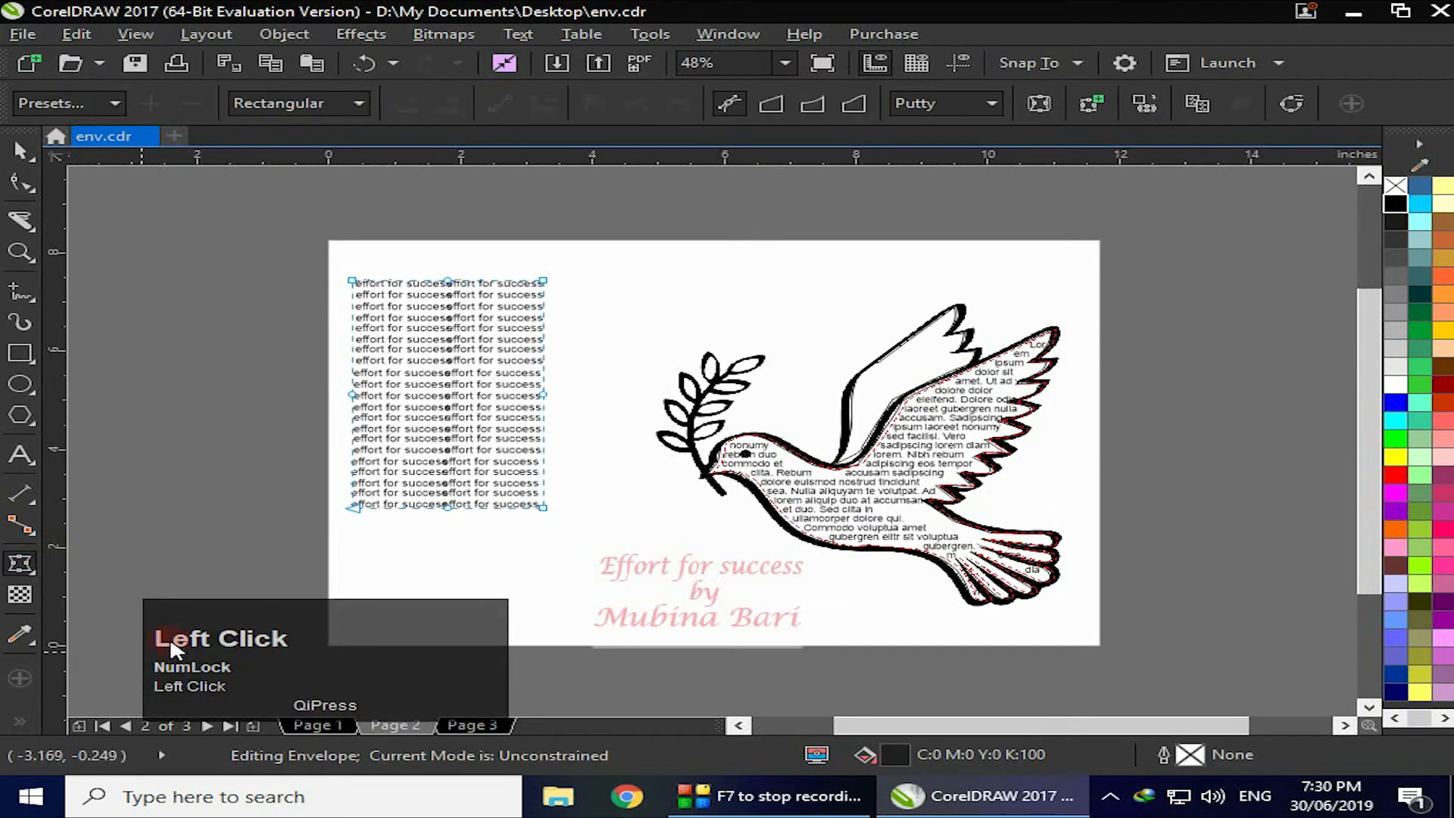
pyautogui.click(1147, 103)
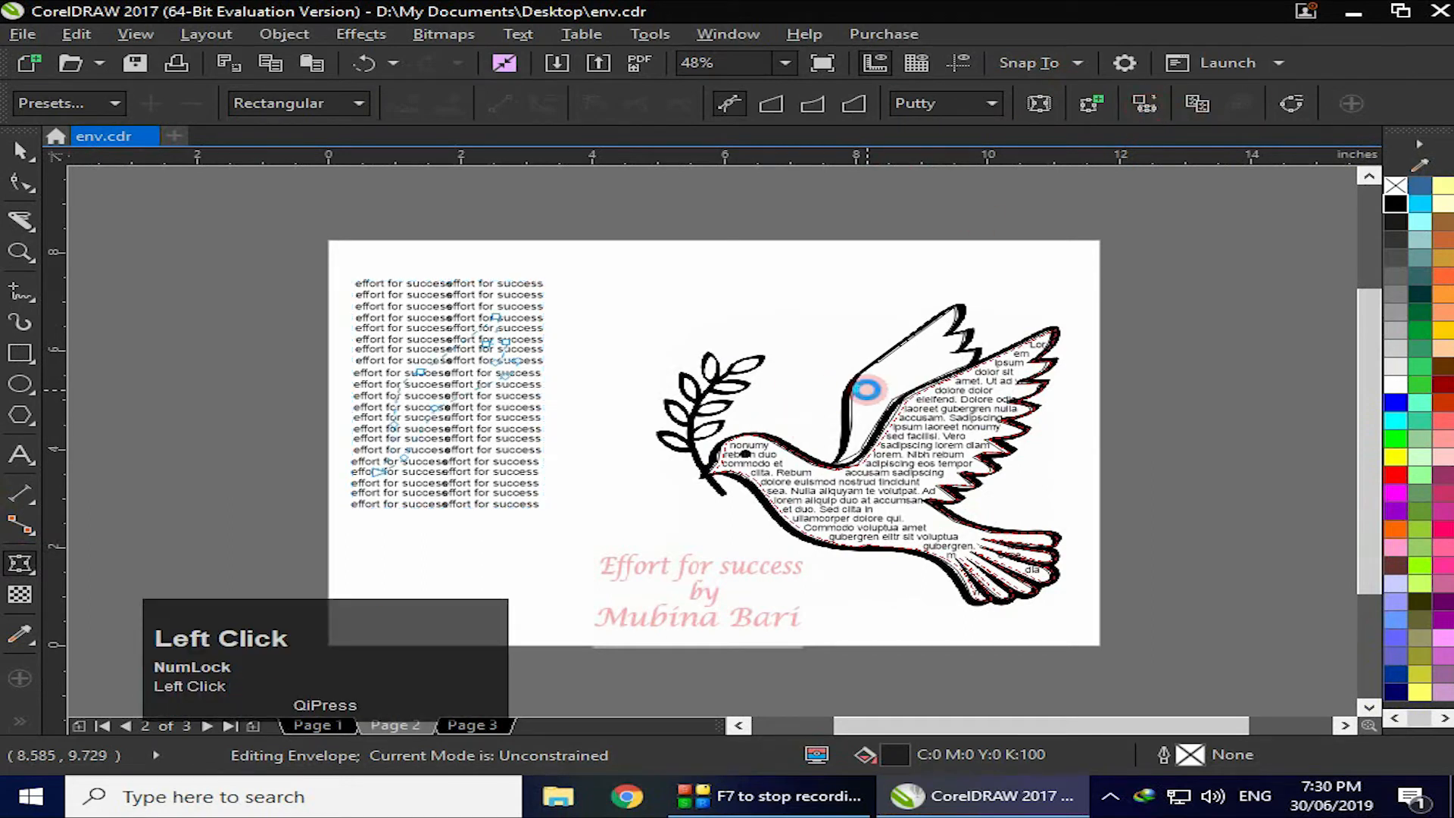
pyautogui.click(863, 397)
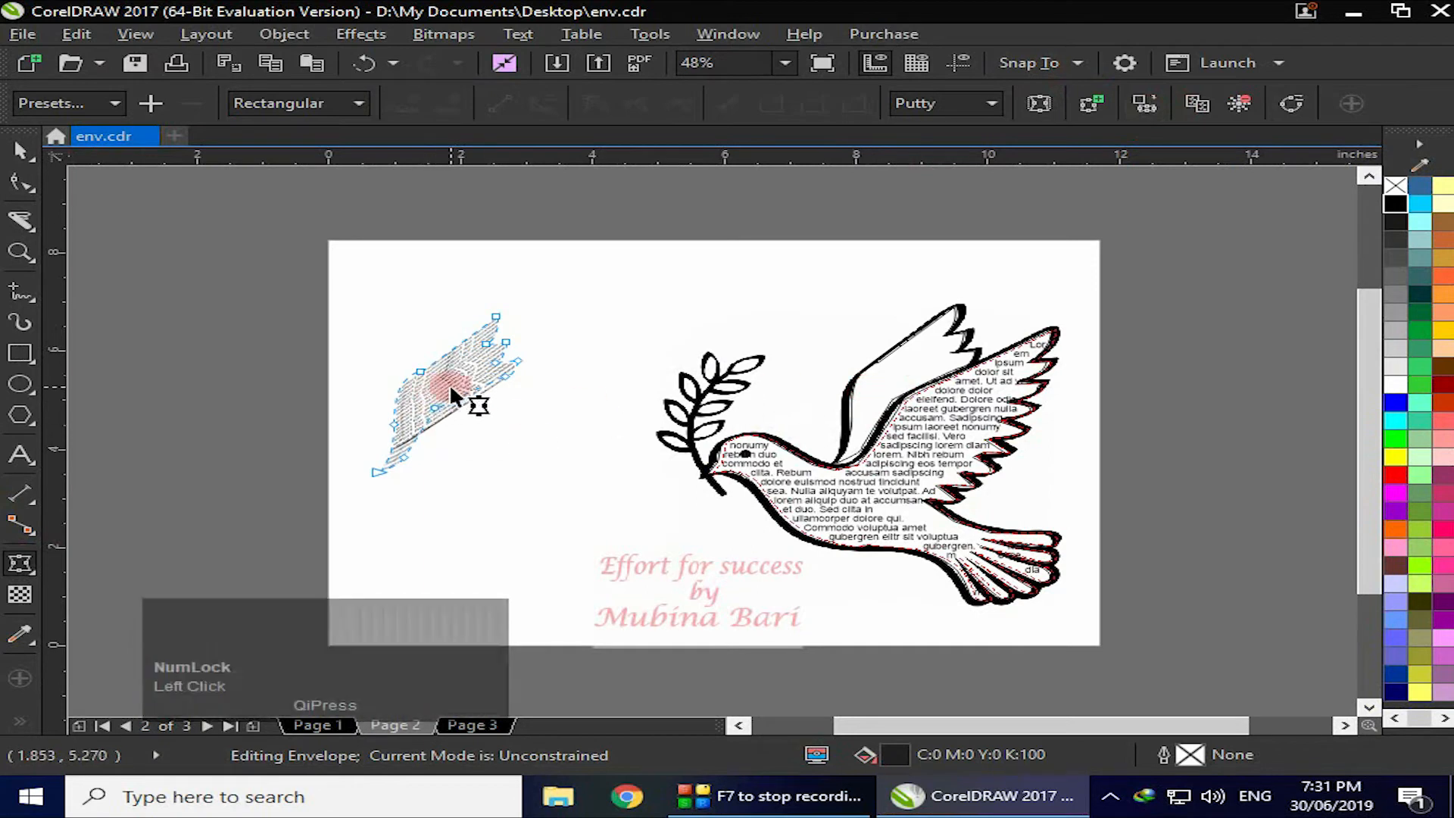
# Move the wing-shaped text group into the dove's upper wing
pyautogui.click(18, 150)
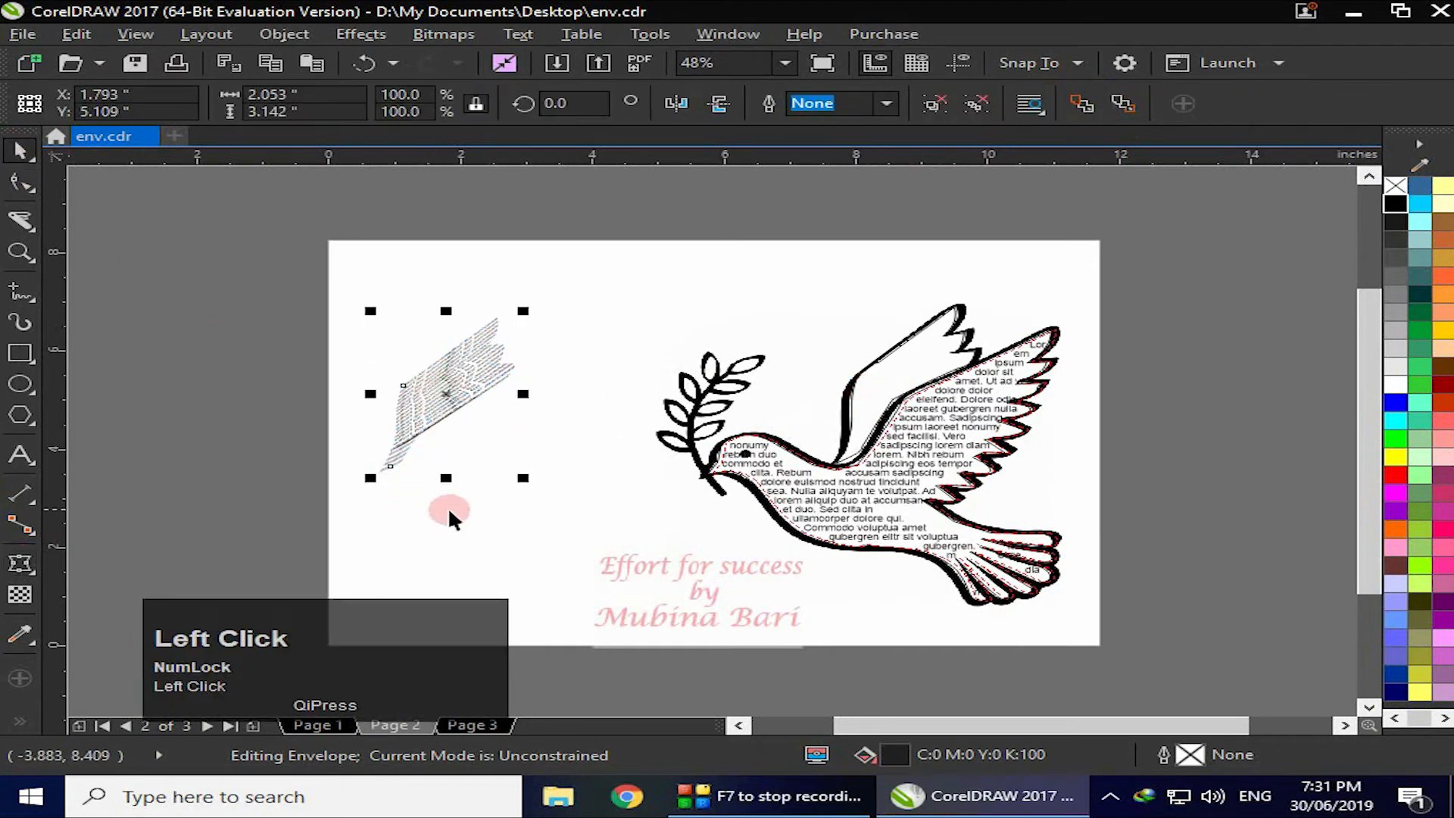
pyautogui.click(436, 504)
pyautogui.click(438, 389)
pyautogui.moveTo(729, 394); pyautogui.dragTo(874, 401)
pyautogui.click(524, 497)
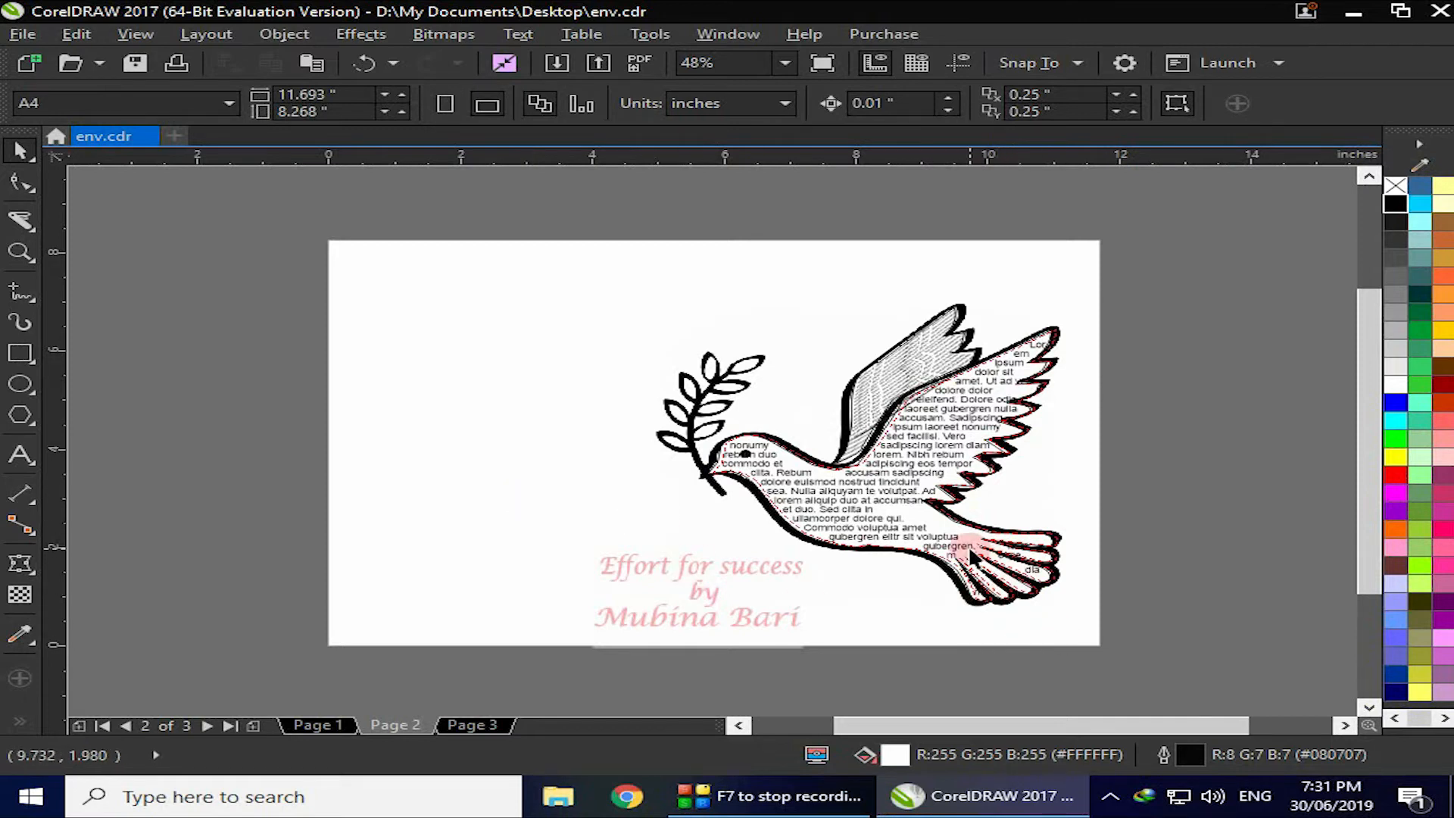
# Pull the thin wing and body guide curves off the dove and delete both
pyautogui.click(1062, 370)
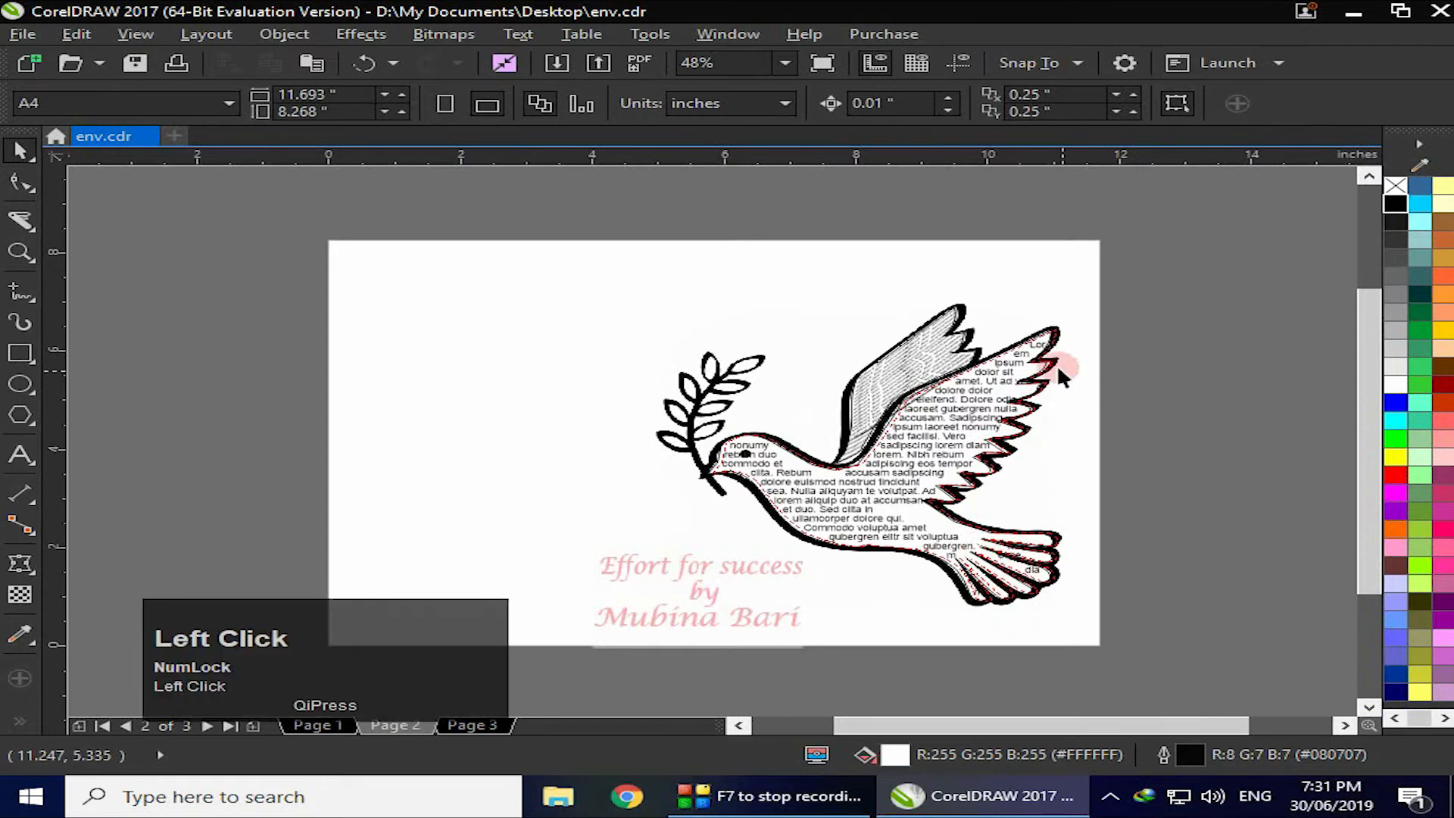
pyautogui.click(849, 405)
pyautogui.moveTo(849, 409); pyautogui.dragTo(489, 407)
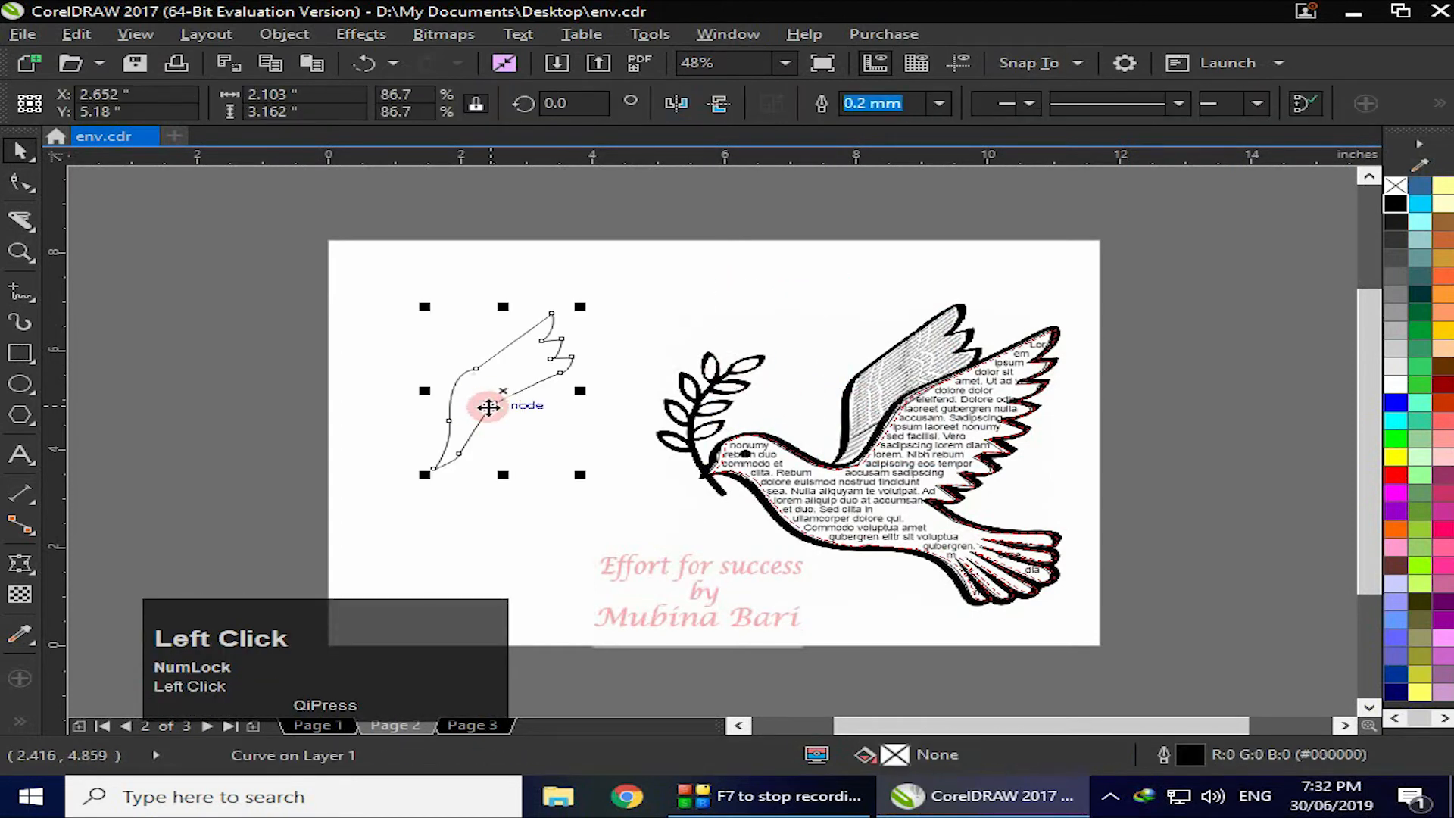
pyautogui.press('Delete')
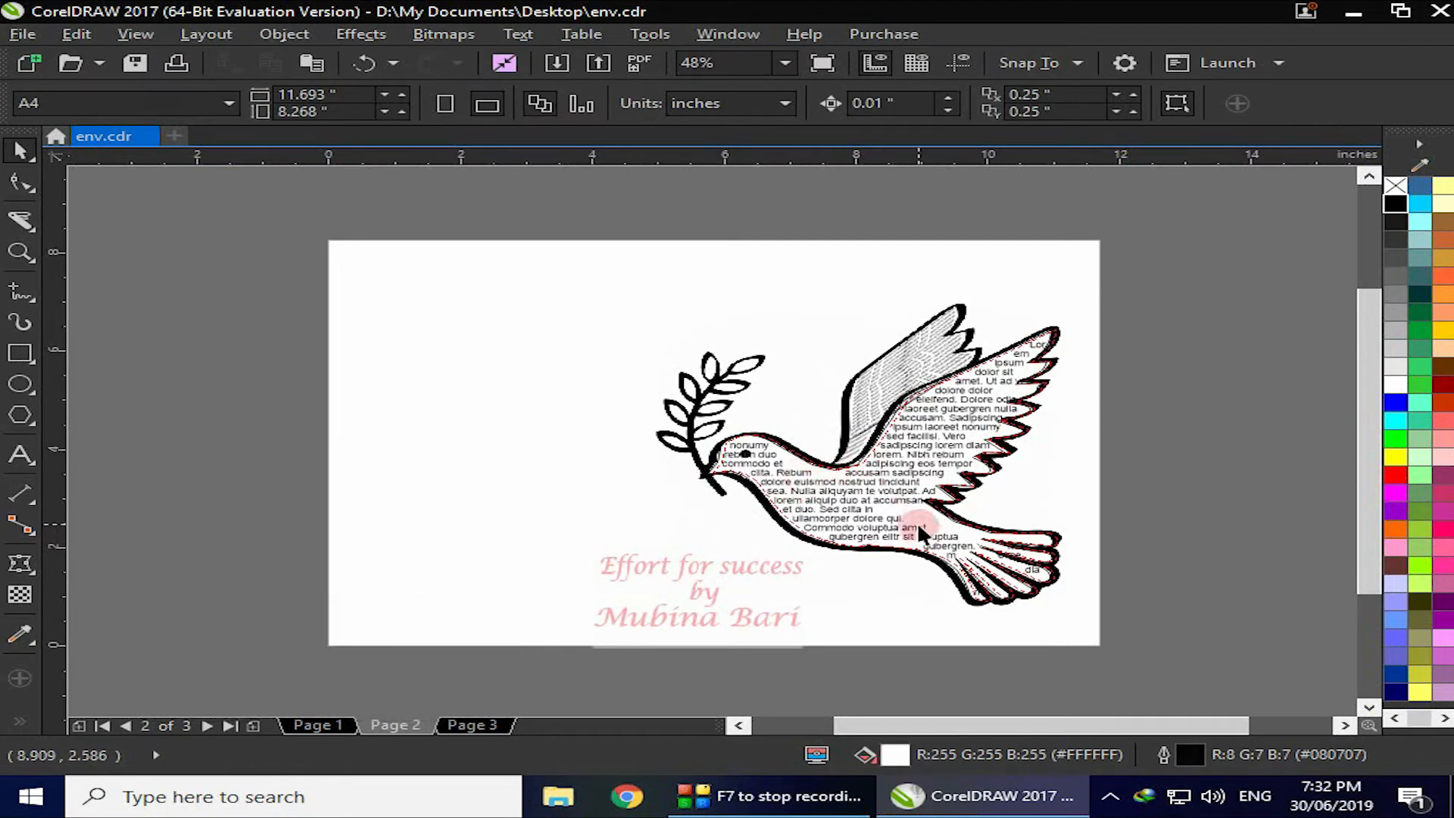
pyautogui.moveTo(907, 401); pyautogui.dragTo(488, 342)
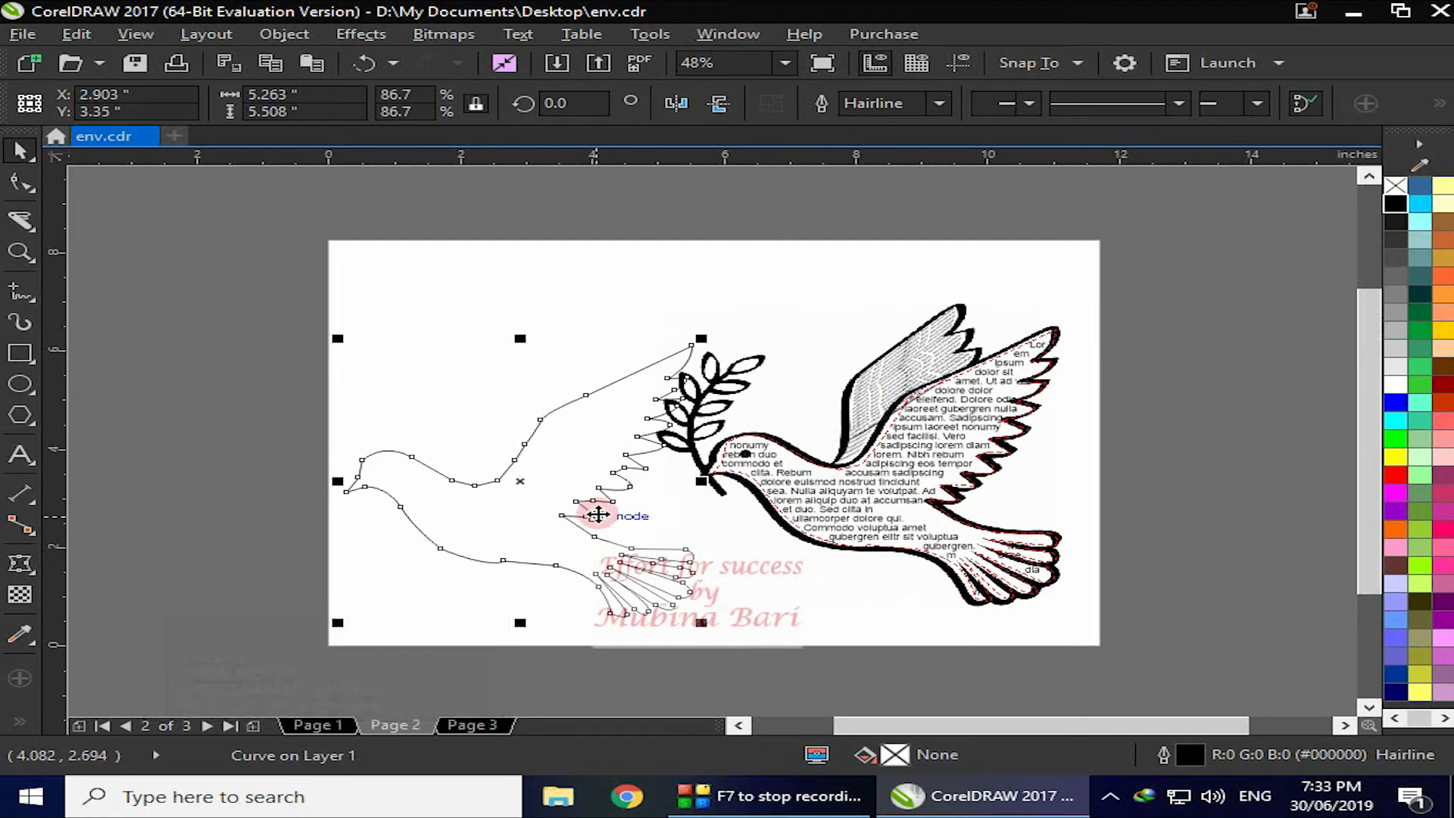
pyautogui.press('Delete')
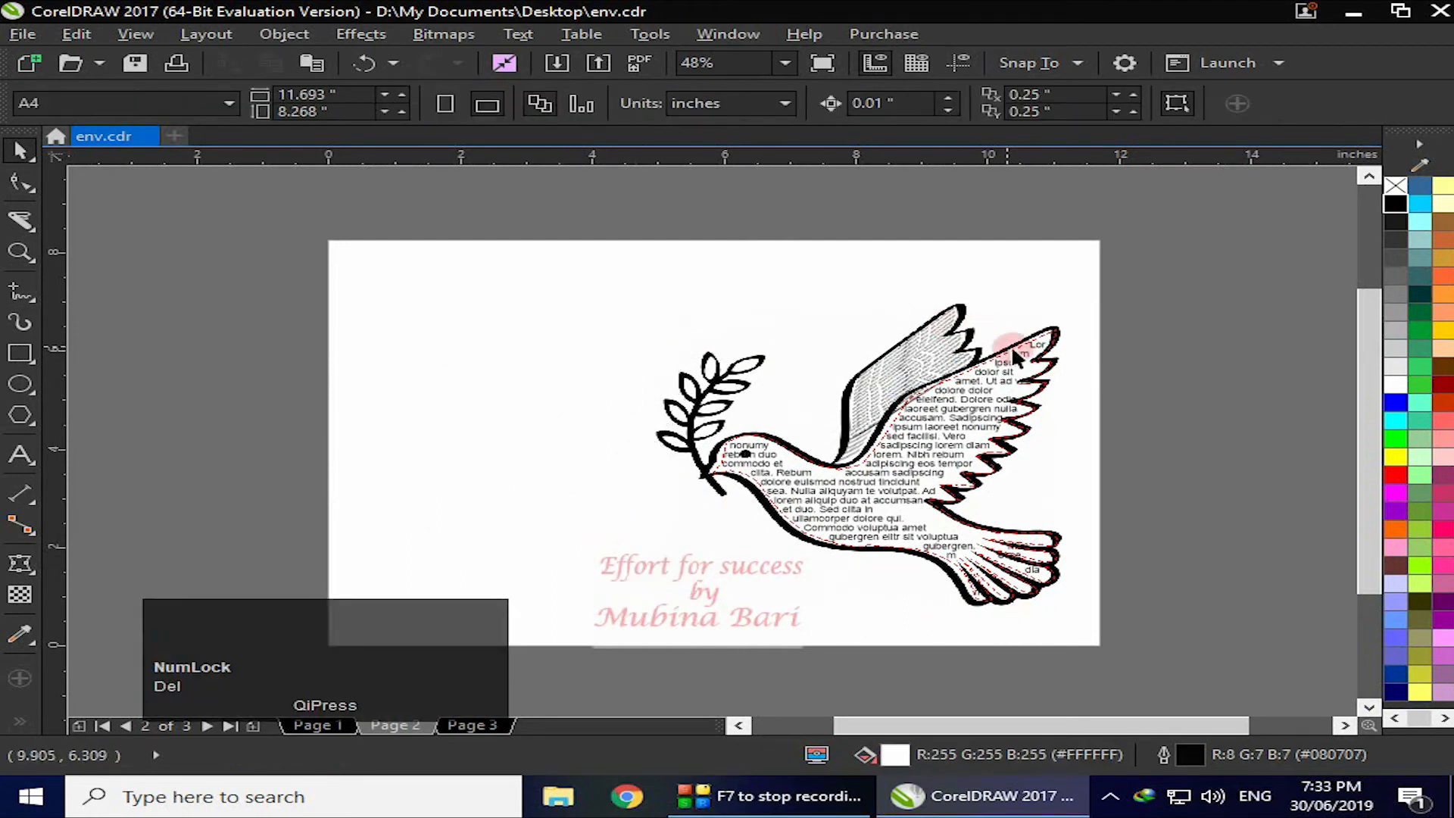
pyautogui.click(589, 521)
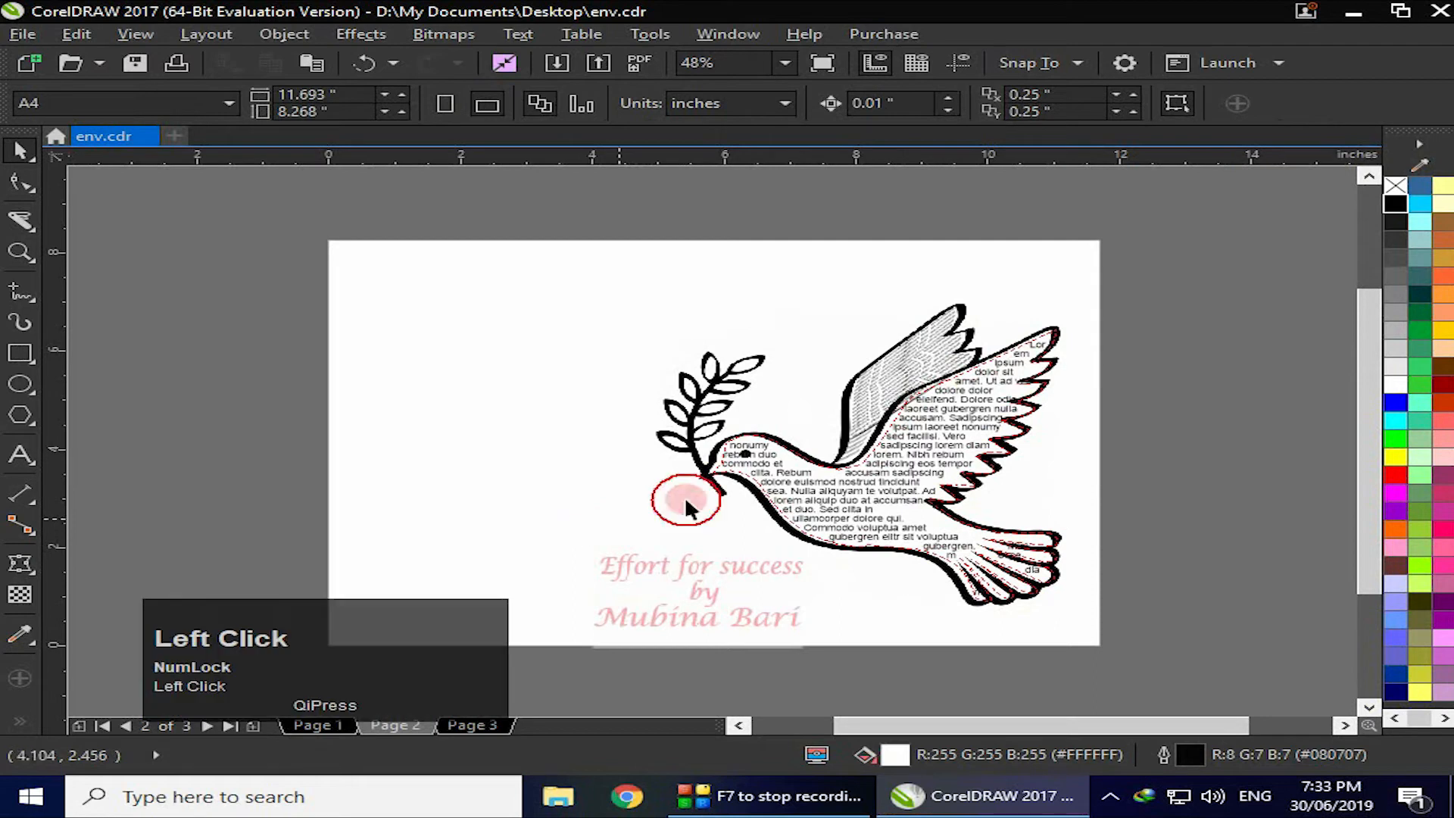
pyautogui.click(988, 362)
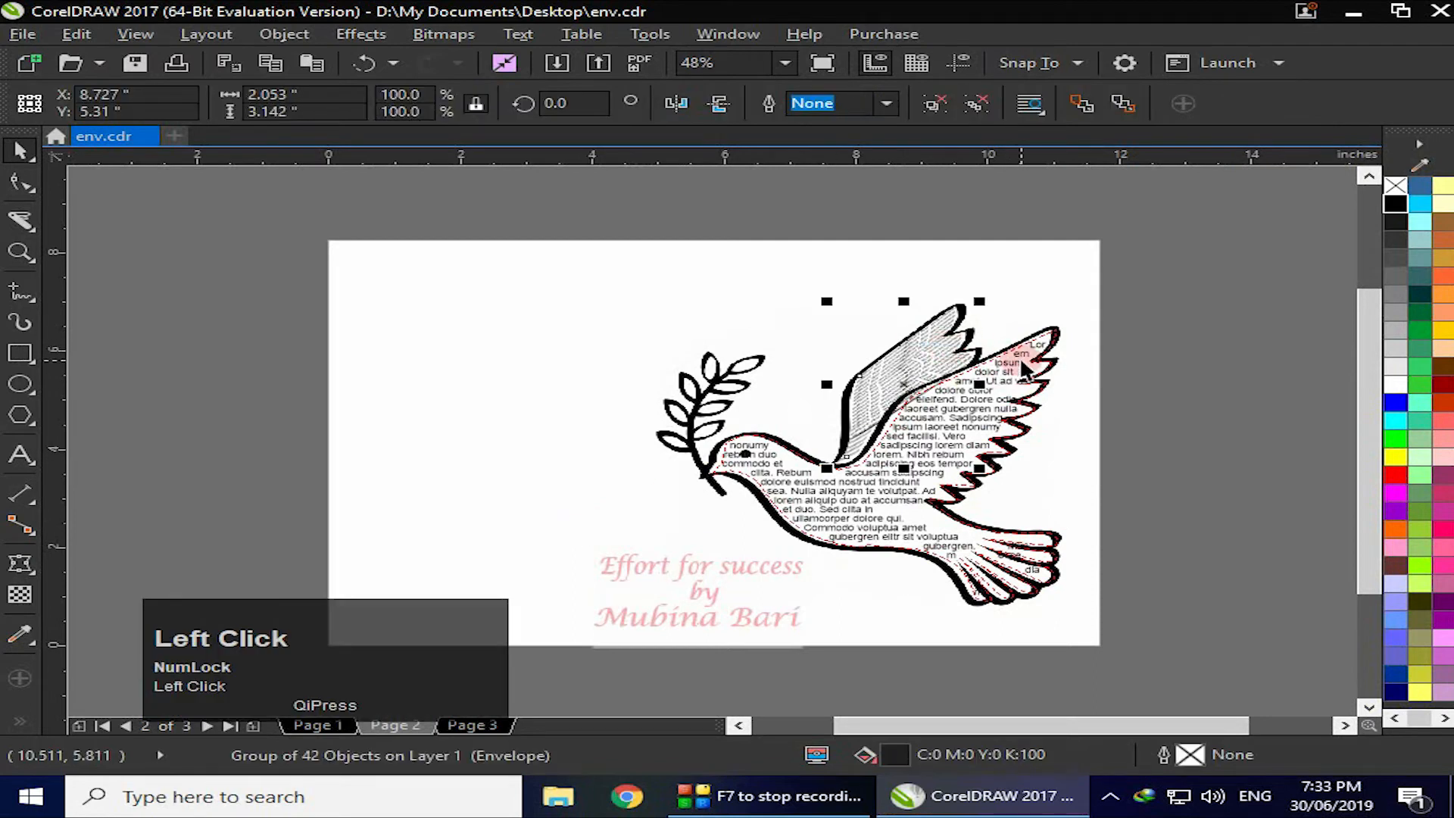
pyautogui.click(1028, 617)
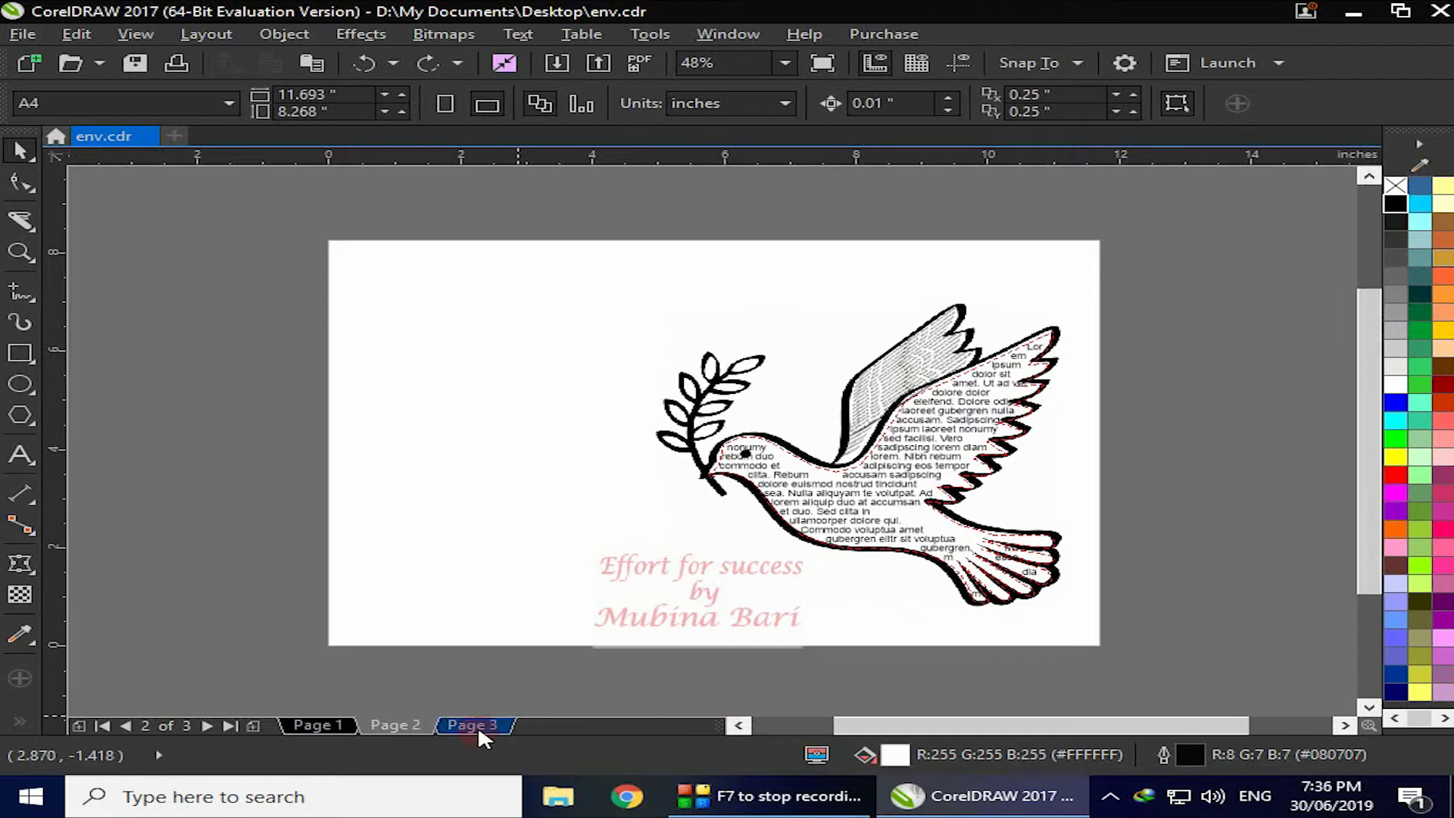
# On Page 3, make the word "THE" bold
pyautogui.click(478, 729)
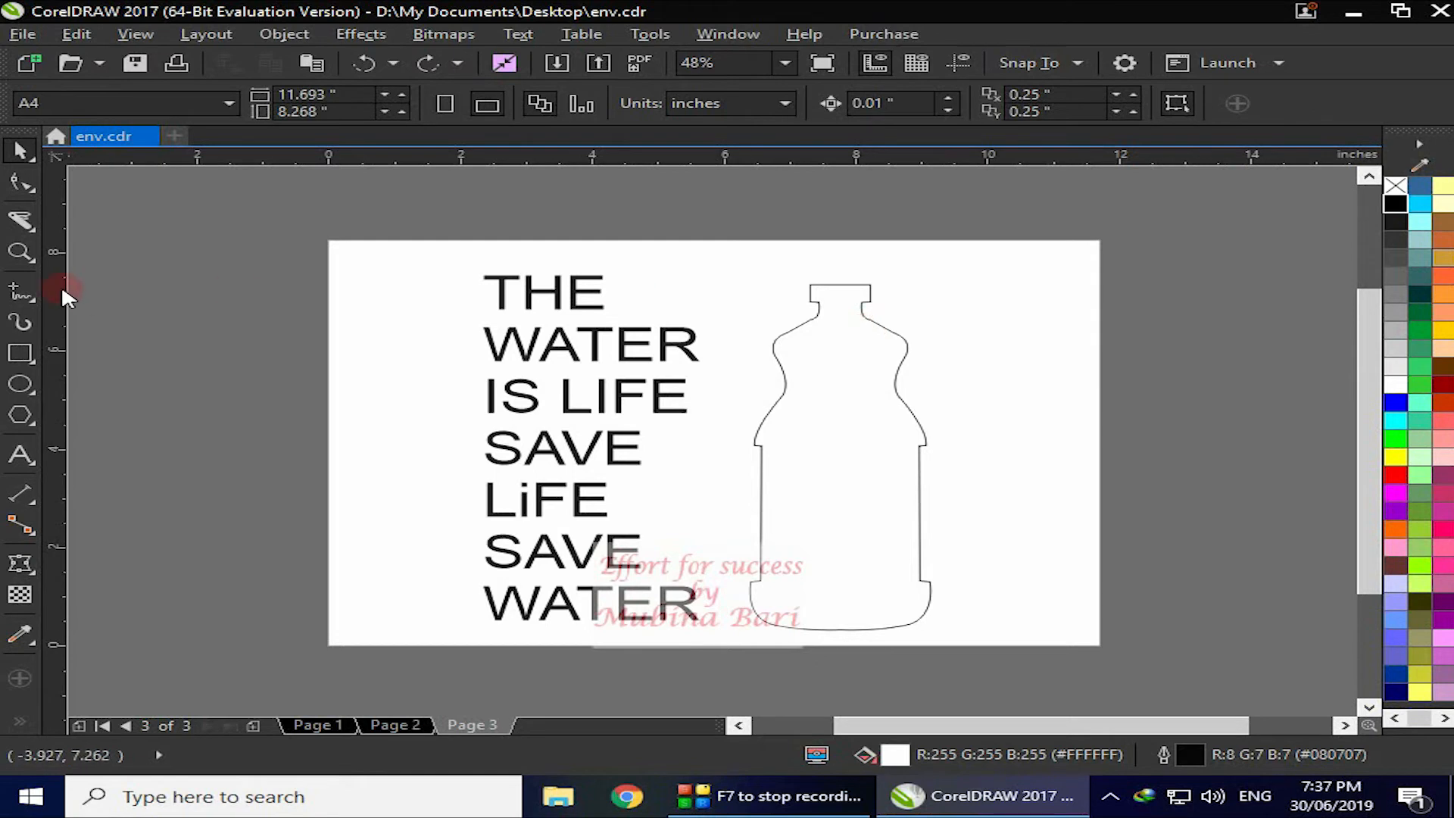
pyautogui.click(575, 290)
pyautogui.click(1075, 103)
# Place the word "THE" over the bottle's neck and enlarge it to about 2.5 inches wide
pyautogui.moveTo(602, 309); pyautogui.dragTo(846, 307)
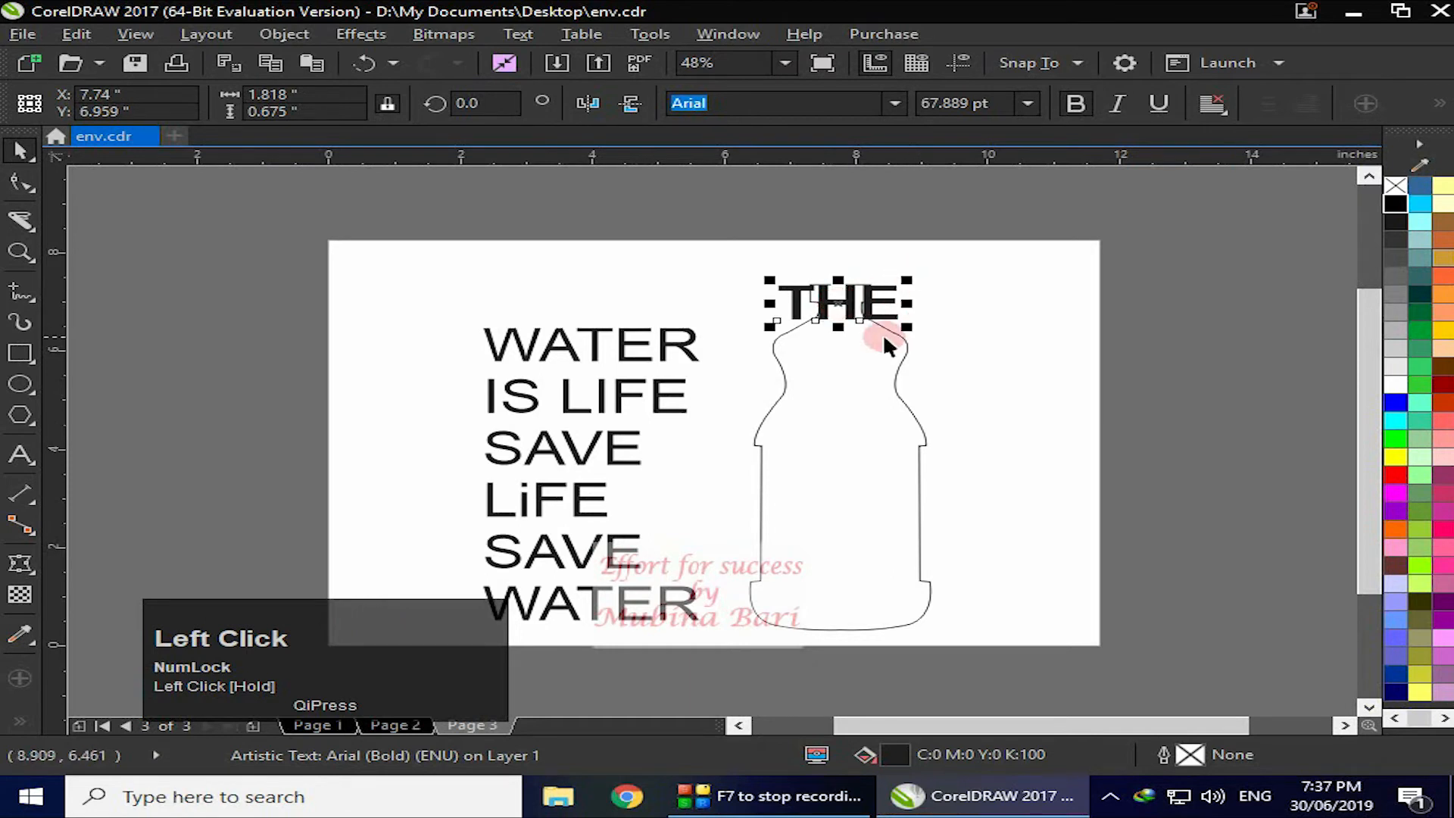
pyautogui.moveTo(915, 330); pyautogui.dragTo(948, 350)
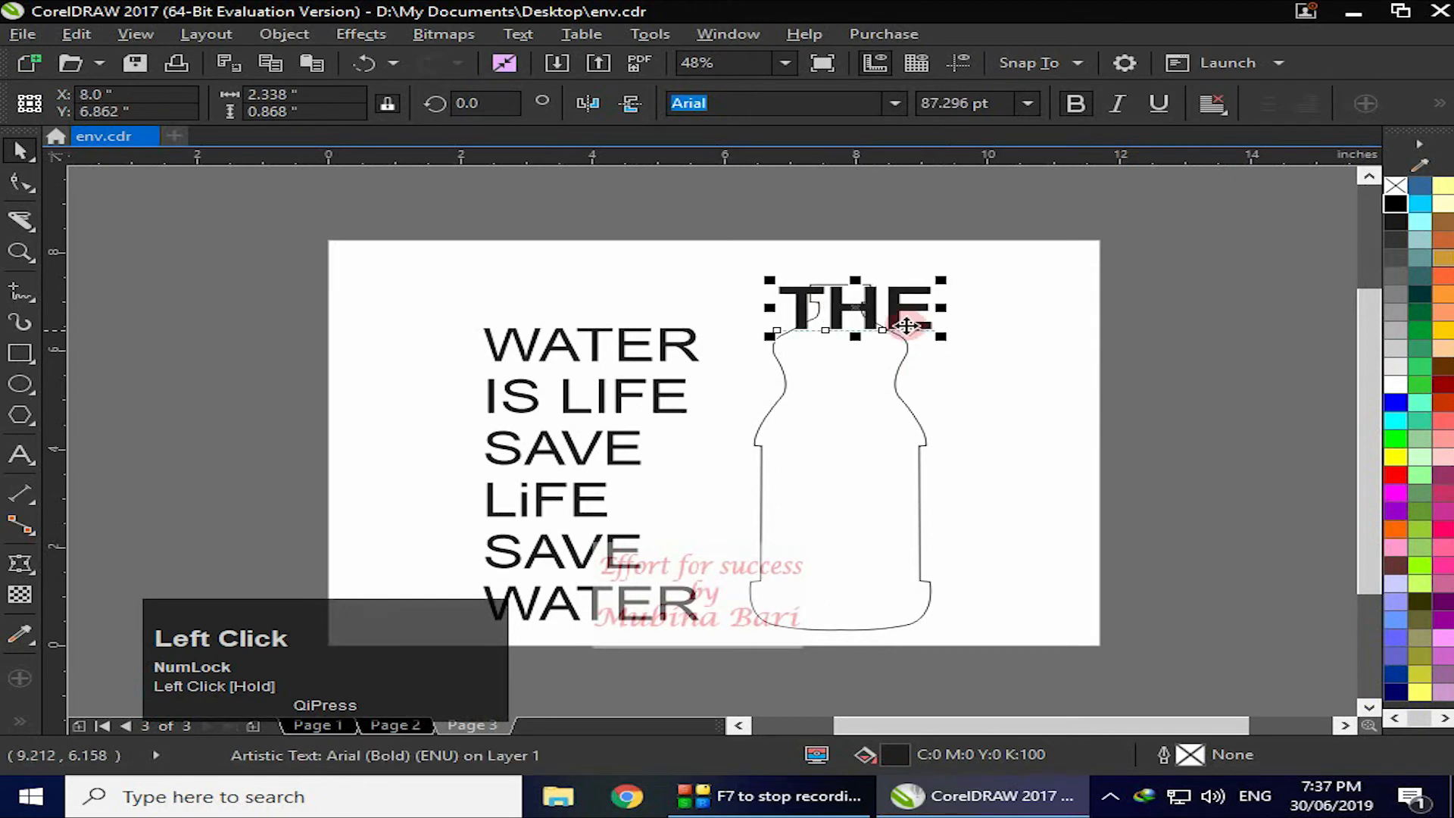
pyautogui.moveTo(864, 315); pyautogui.dragTo(848, 316)
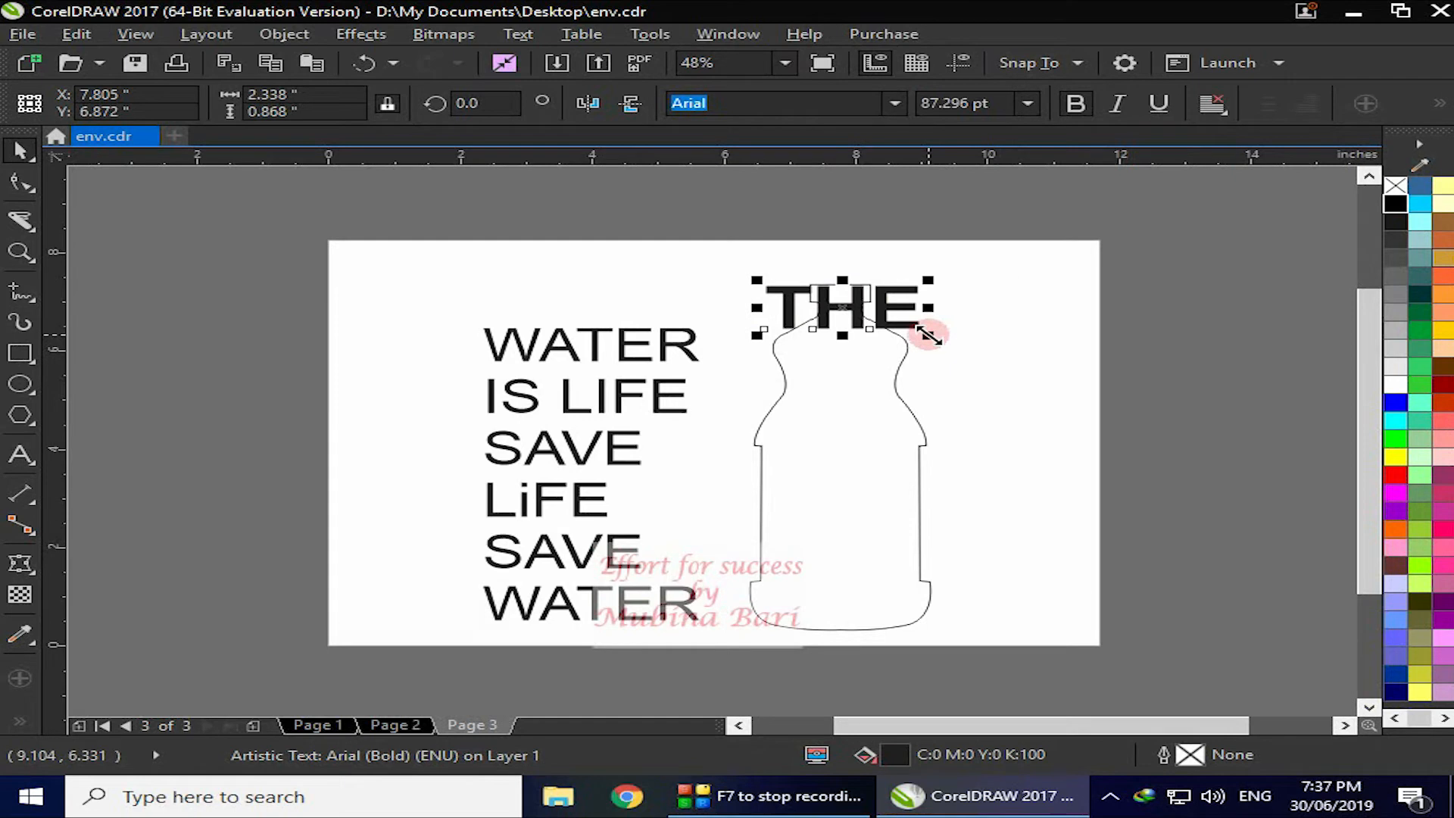
pyautogui.moveTo(929, 335); pyautogui.dragTo(944, 345)
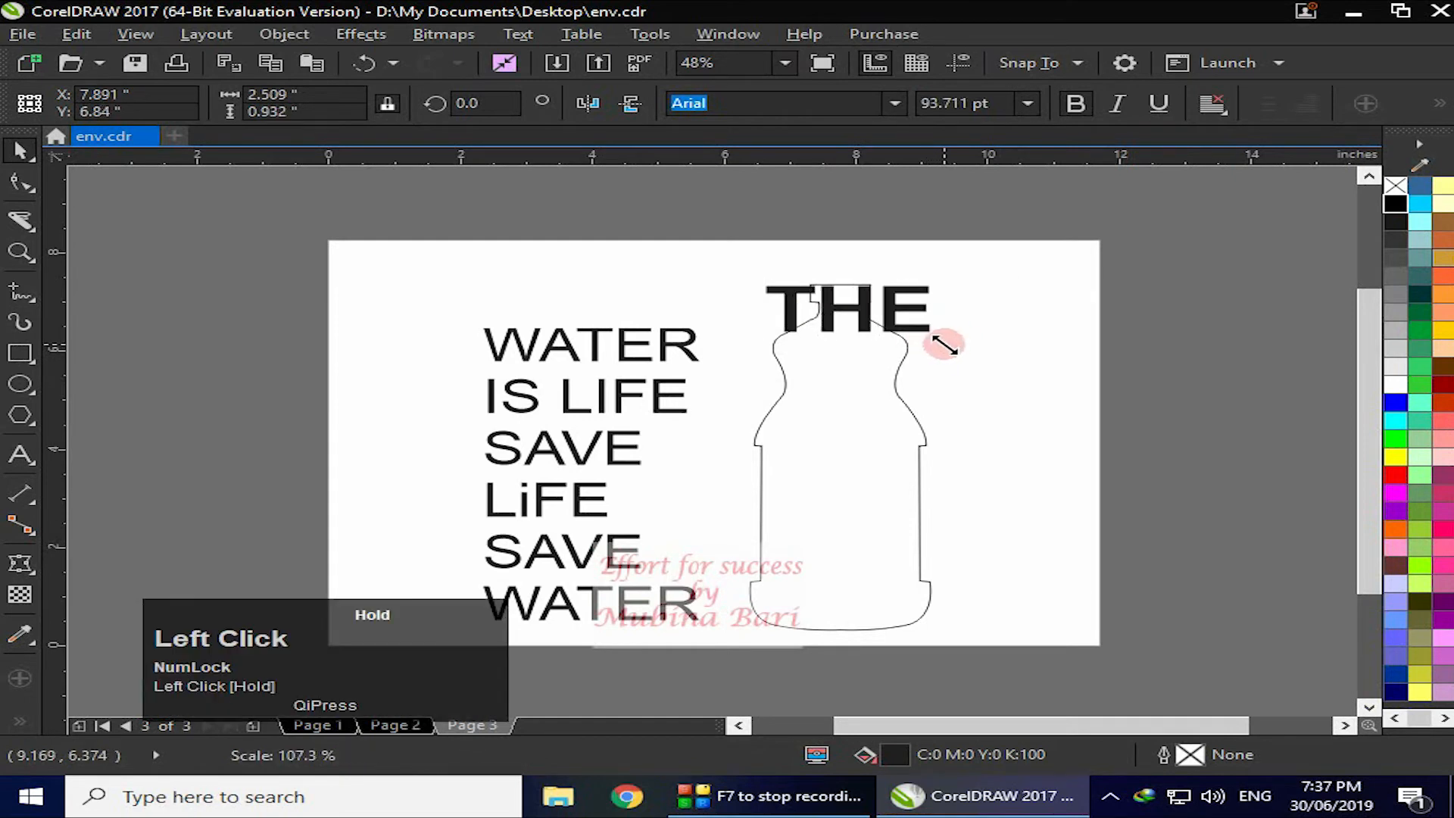
pyautogui.moveTo(944, 345); pyautogui.dragTo(944, 345)
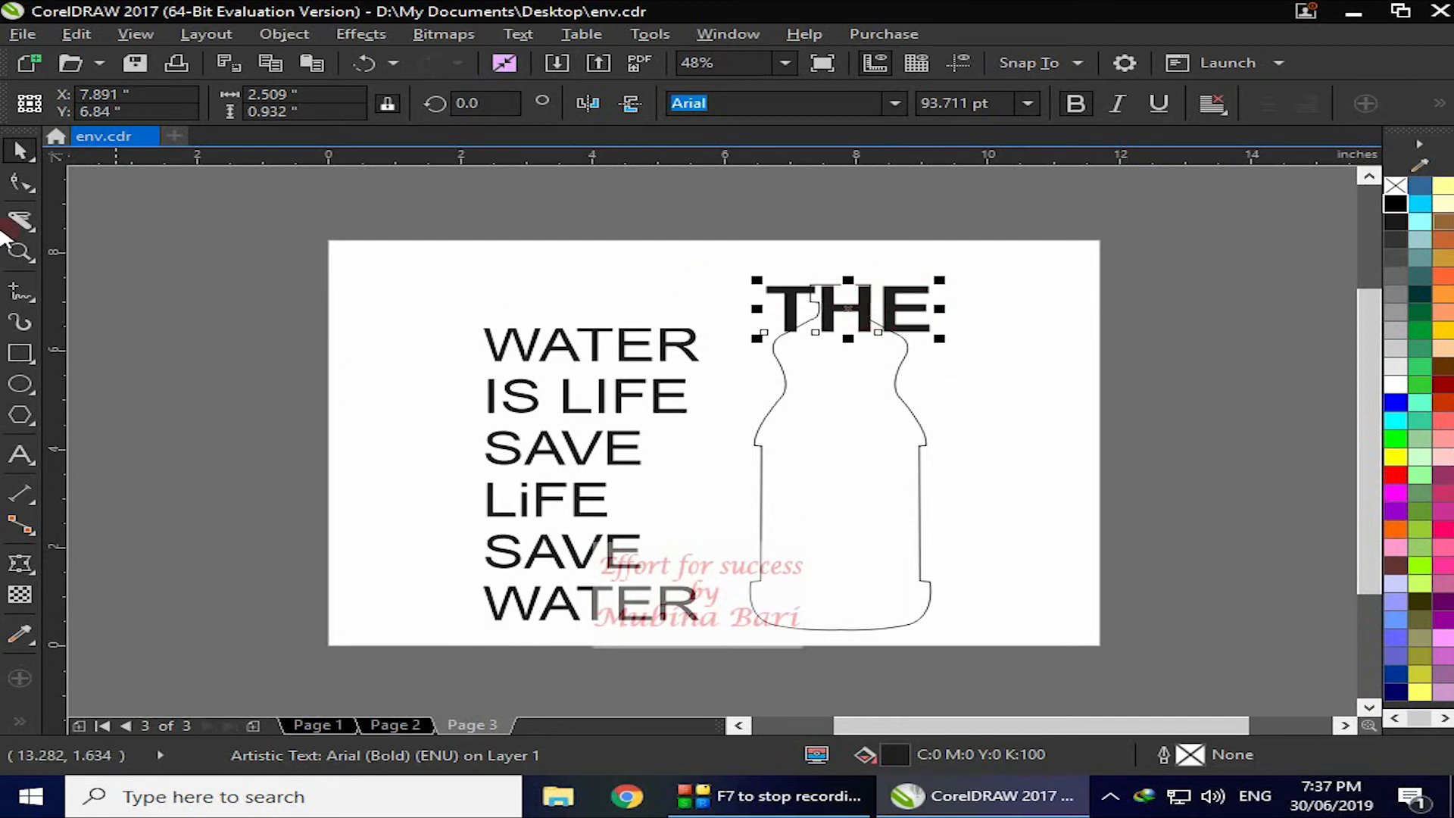
pyautogui.click(105, 260)
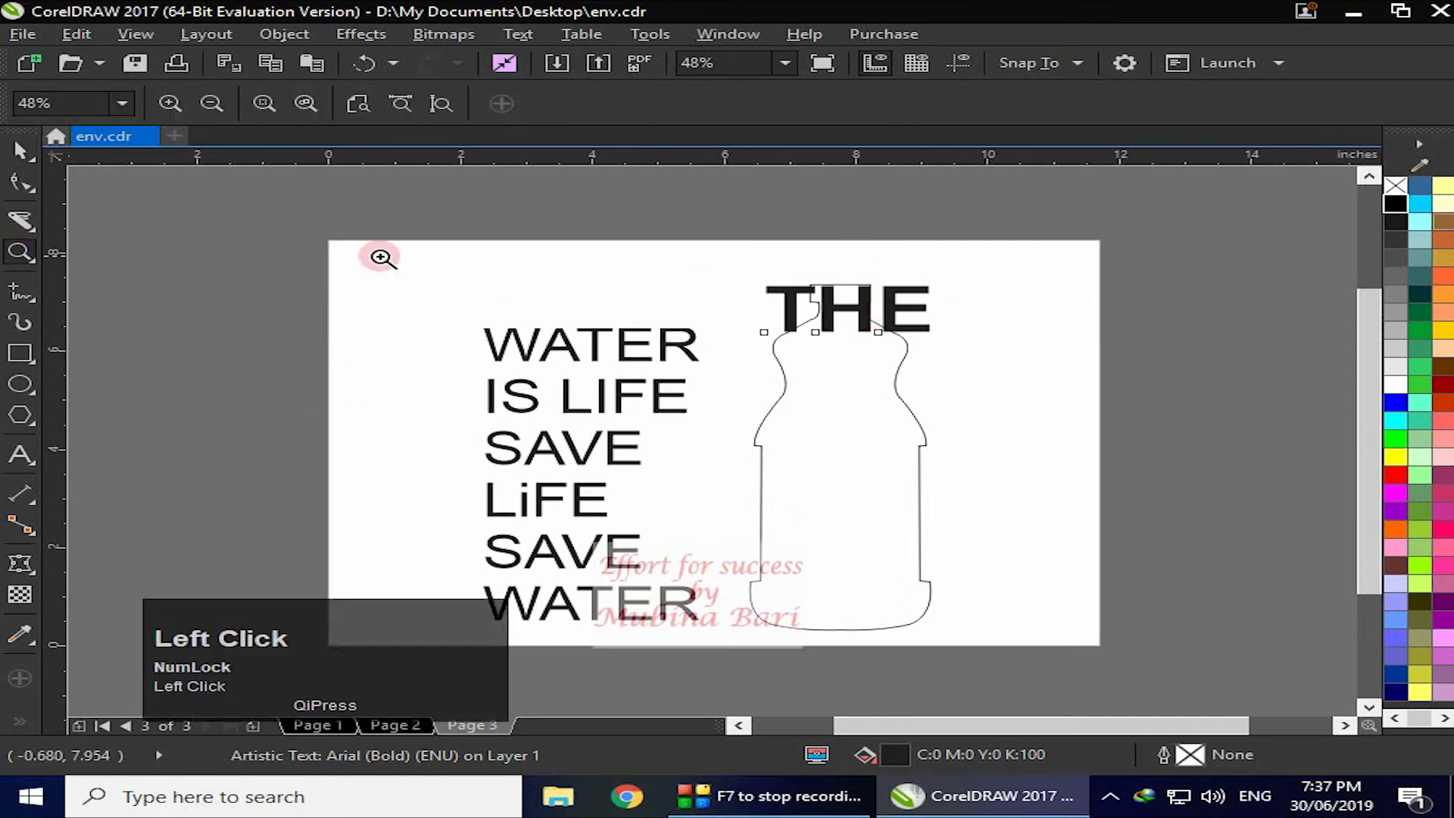
# Apply a straight-line envelope with Original mapping to "THE" and pull its corners to the bottle neck's top and shoulders
pyautogui.moveTo(733, 250); pyautogui.dragTo(973, 366)
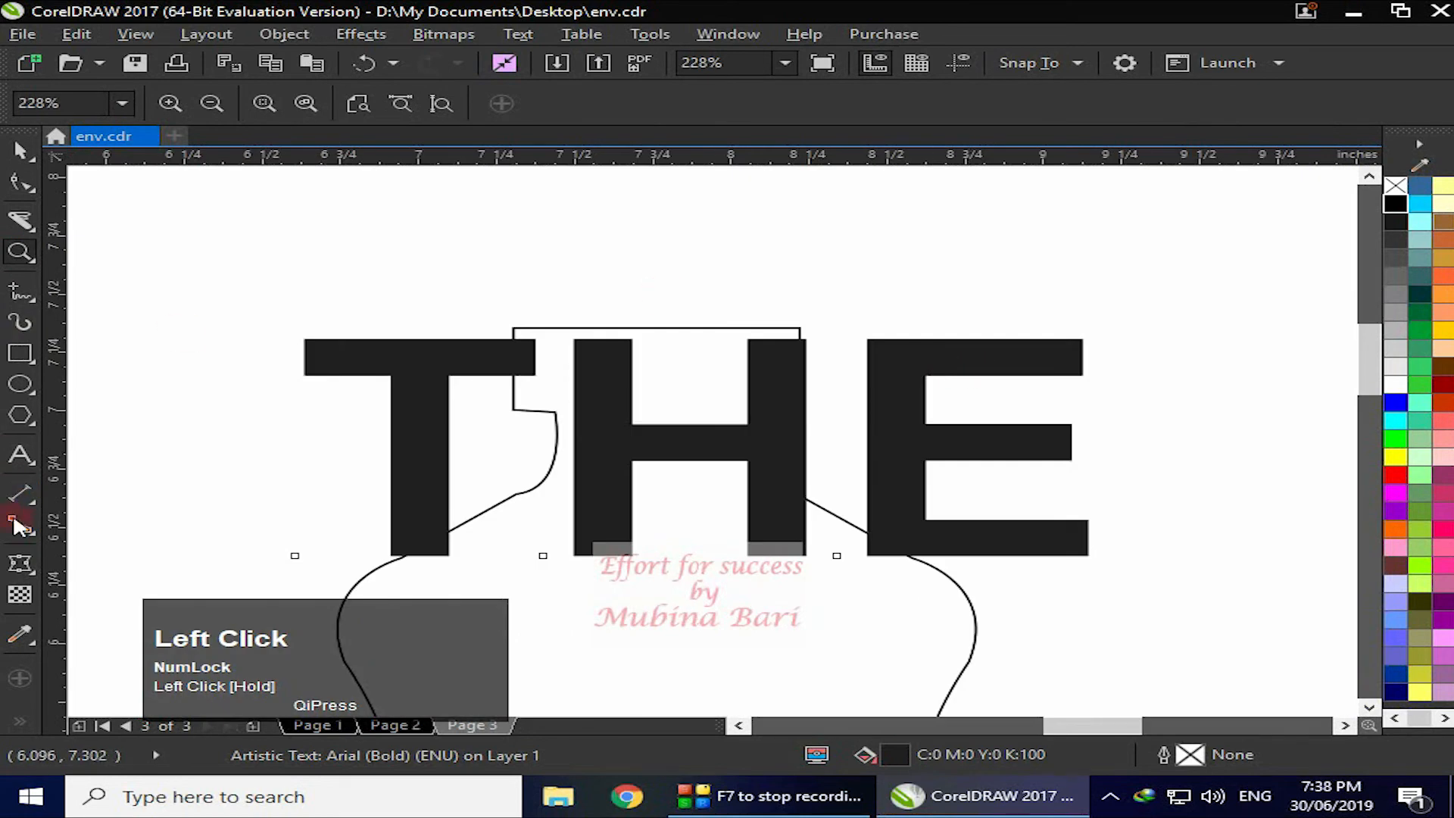
pyautogui.click(23, 568)
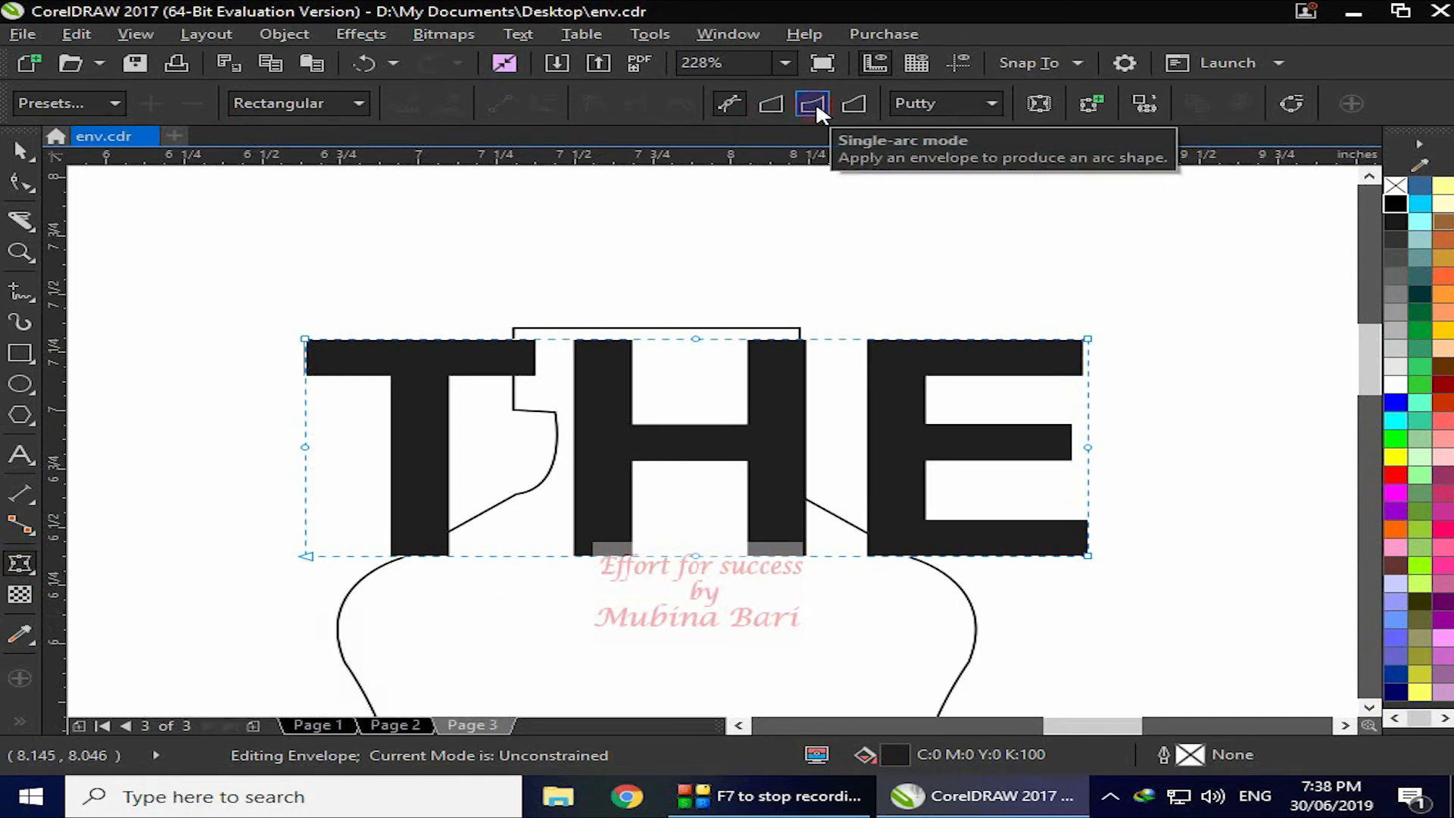
pyautogui.click(767, 110)
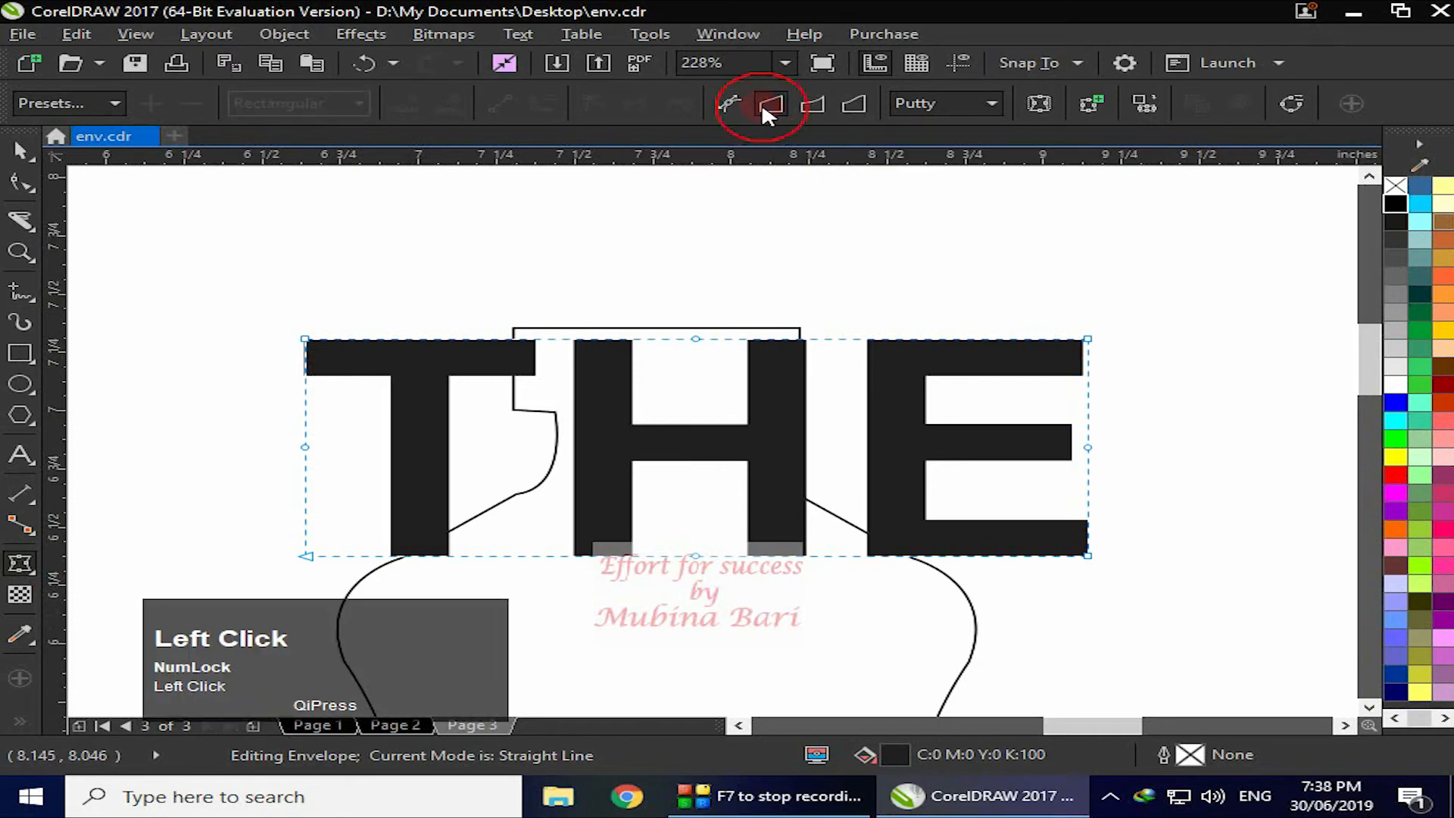
pyautogui.click(988, 102)
pyautogui.click(947, 149)
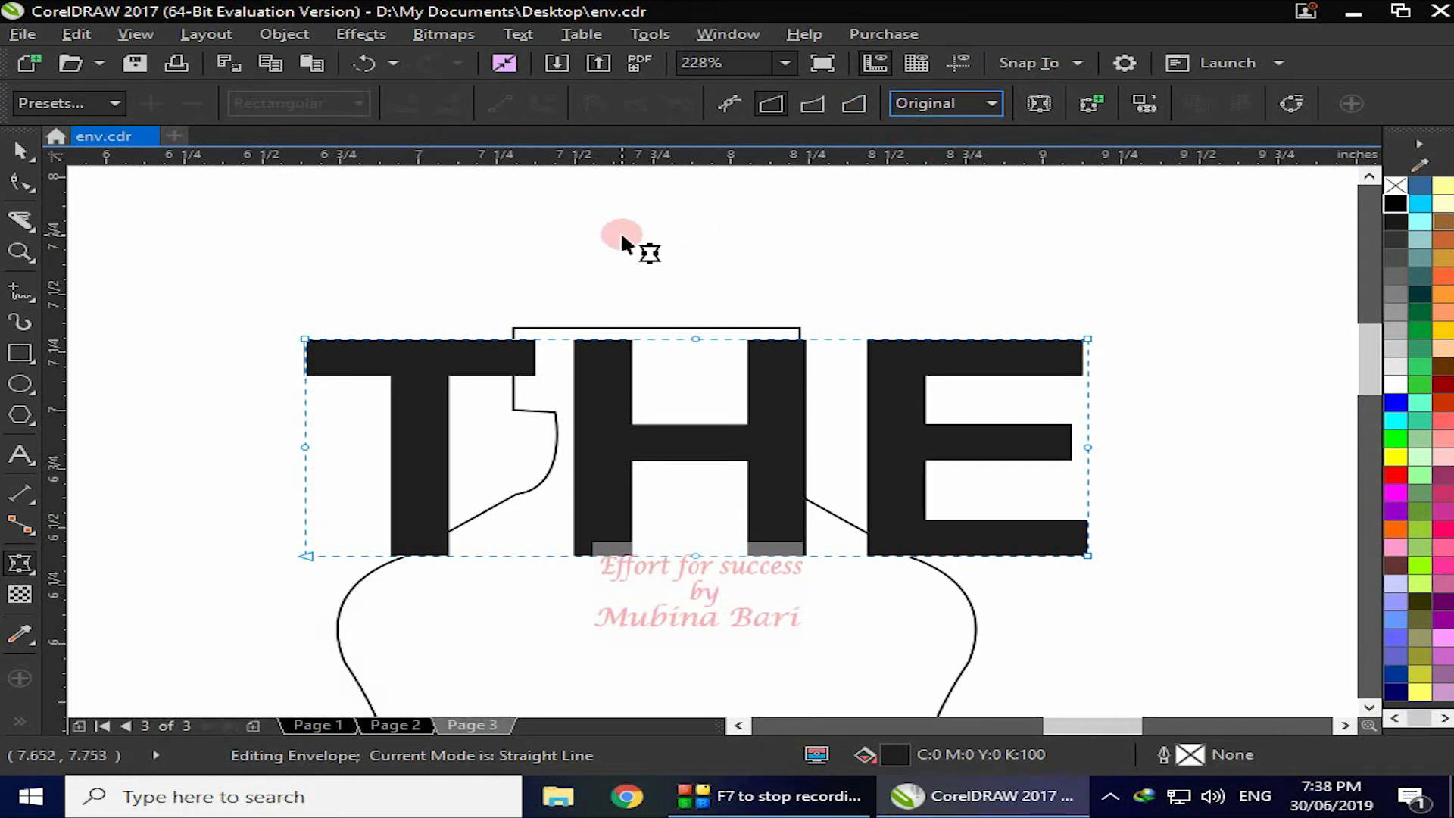
pyautogui.moveTo(305, 339); pyautogui.dragTo(513, 333)
pyautogui.moveTo(1088, 340); pyautogui.dragTo(802, 339)
pyautogui.click(800, 341)
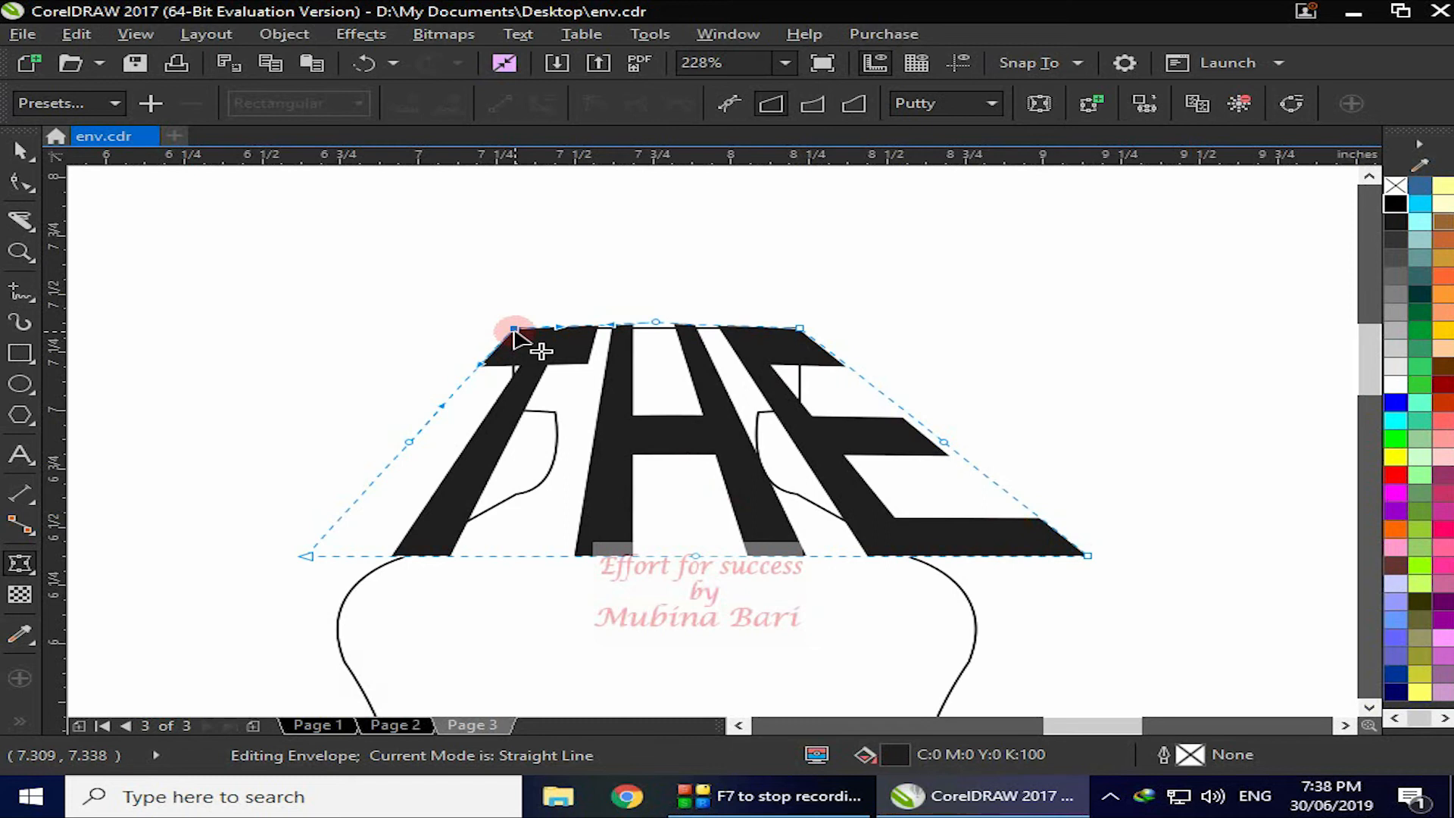
pyautogui.moveTo(514, 333); pyautogui.dragTo(520, 334)
pyautogui.moveTo(1088, 555)
pyautogui.mouseDown()
pyautogui.moveTo(1123, 531)
pyautogui.moveTo(1110, 547)
pyautogui.mouseUp()
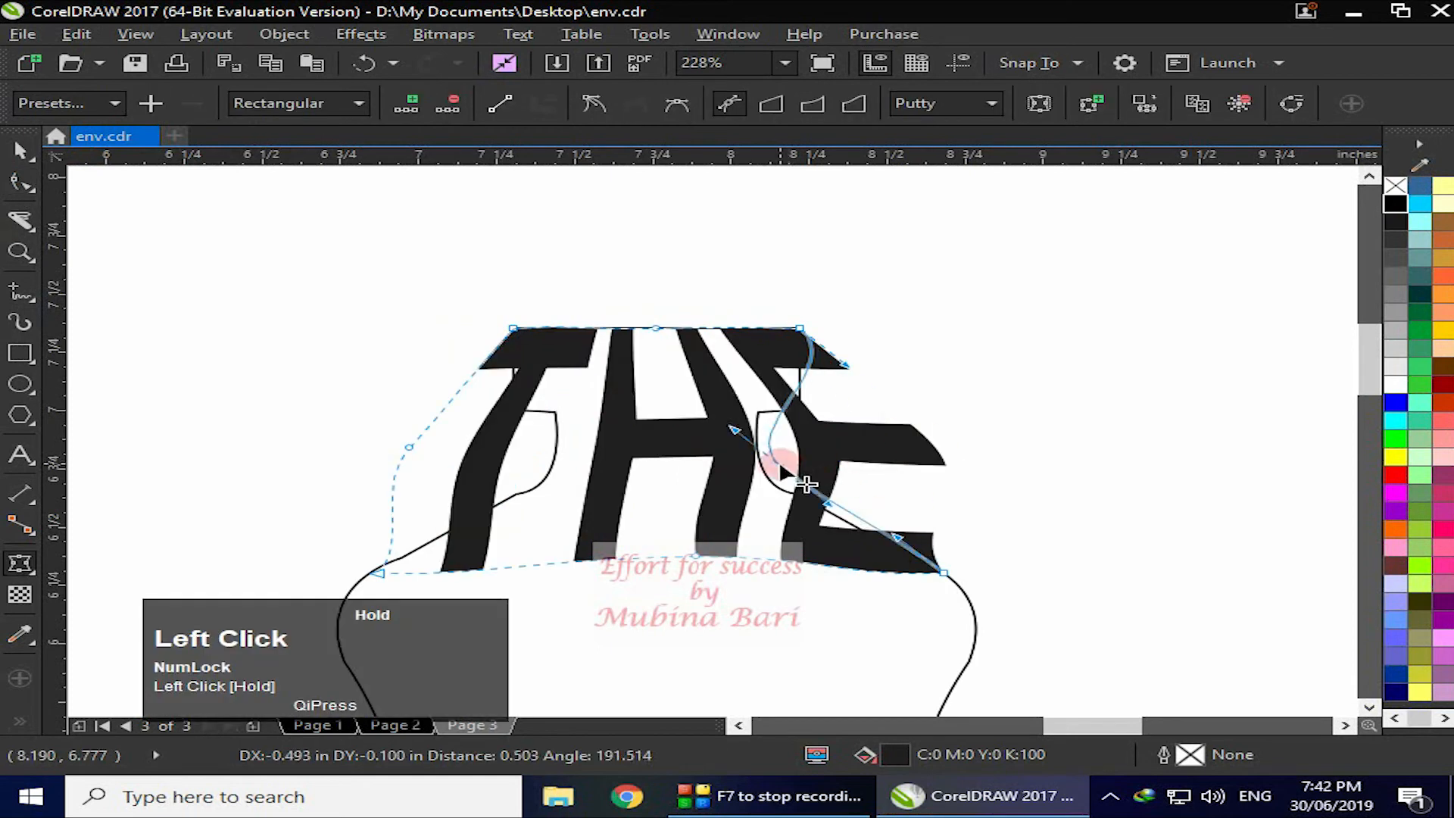
# Curve the sides of the "THE" envelope inward to follow the narrow part of the bottle's neck
pyautogui.moveTo(778, 460); pyautogui.dragTo(548, 470)
pyautogui.moveTo(765, 473); pyautogui.dragTo(767, 489)
pyautogui.moveTo(767, 489); pyautogui.dragTo(785, 492)
pyautogui.moveTo(779, 437); pyautogui.dragTo(756, 440)
pyautogui.moveTo(786, 491); pyautogui.dragTo(761, 470)
pyautogui.click(881, 538)
pyautogui.click(916, 496)
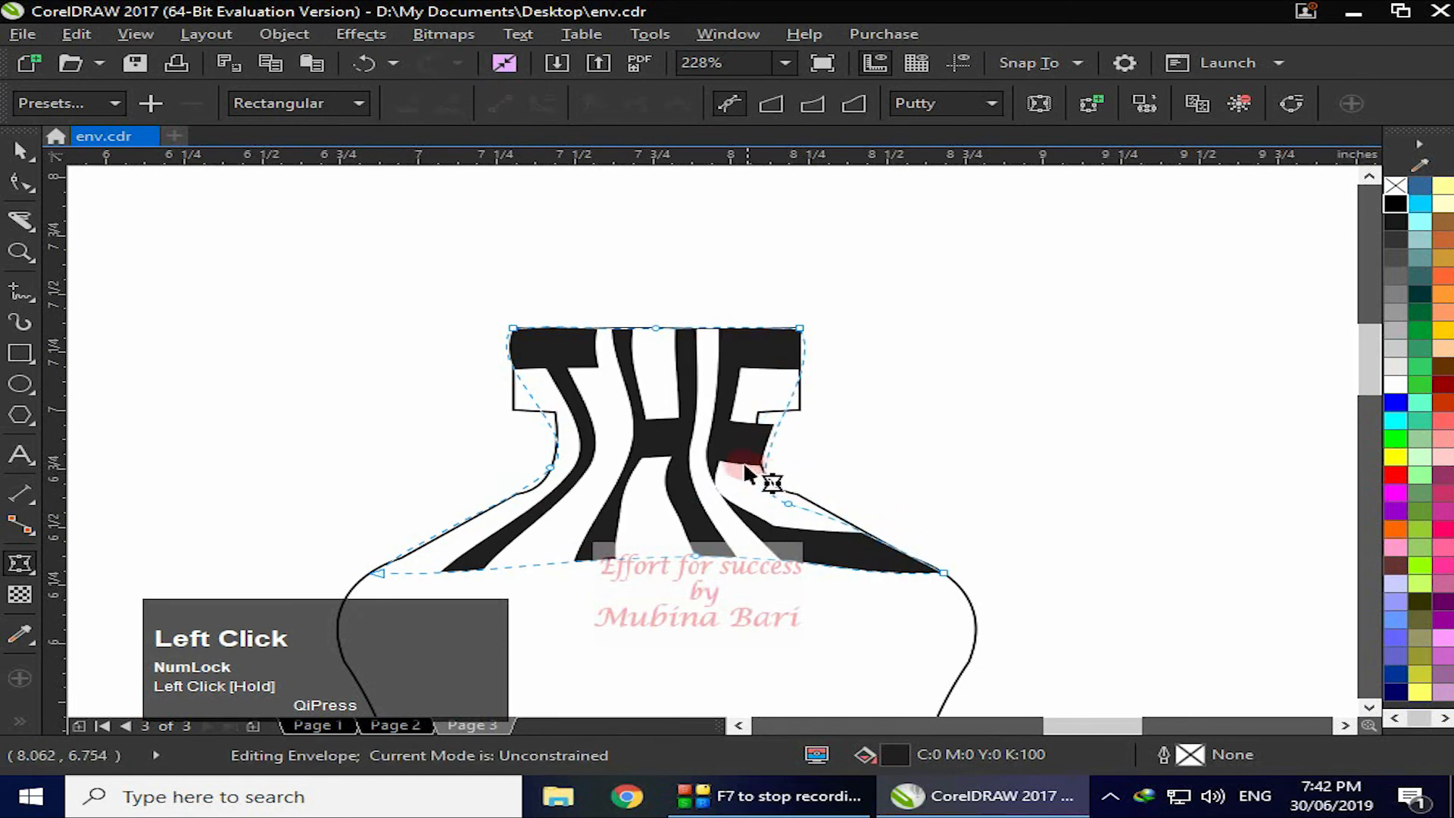
# Refine the lower-left corner and both side nodes of the "THE" envelope against the bottle's shoulders
pyautogui.moveTo(379, 574); pyautogui.dragTo(362, 553)
pyautogui.moveTo(362, 553); pyautogui.dragTo(326, 557)
pyautogui.moveTo(549, 467); pyautogui.dragTo(518, 476)
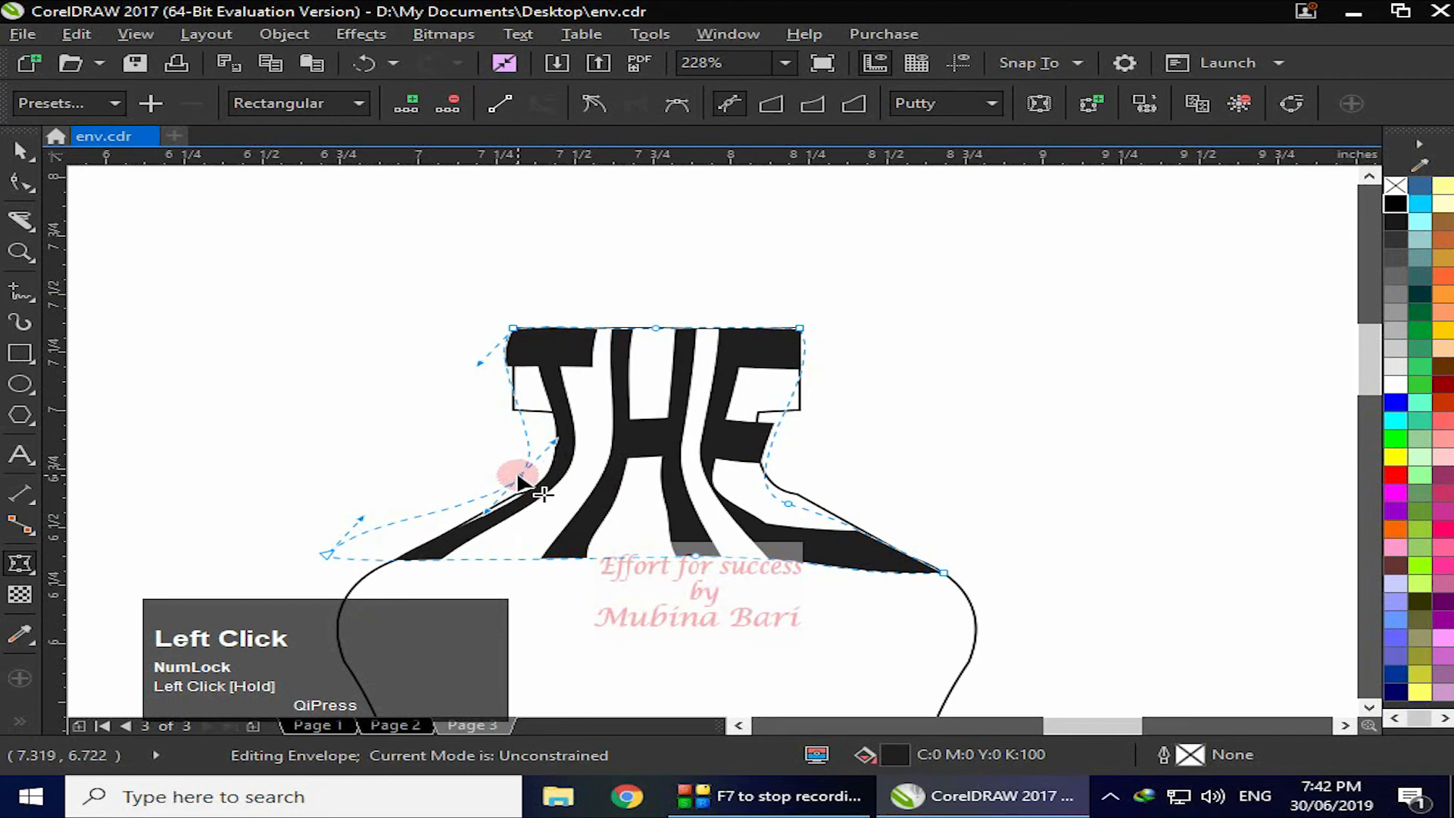
pyautogui.moveTo(789, 509); pyautogui.dragTo(720, 454)
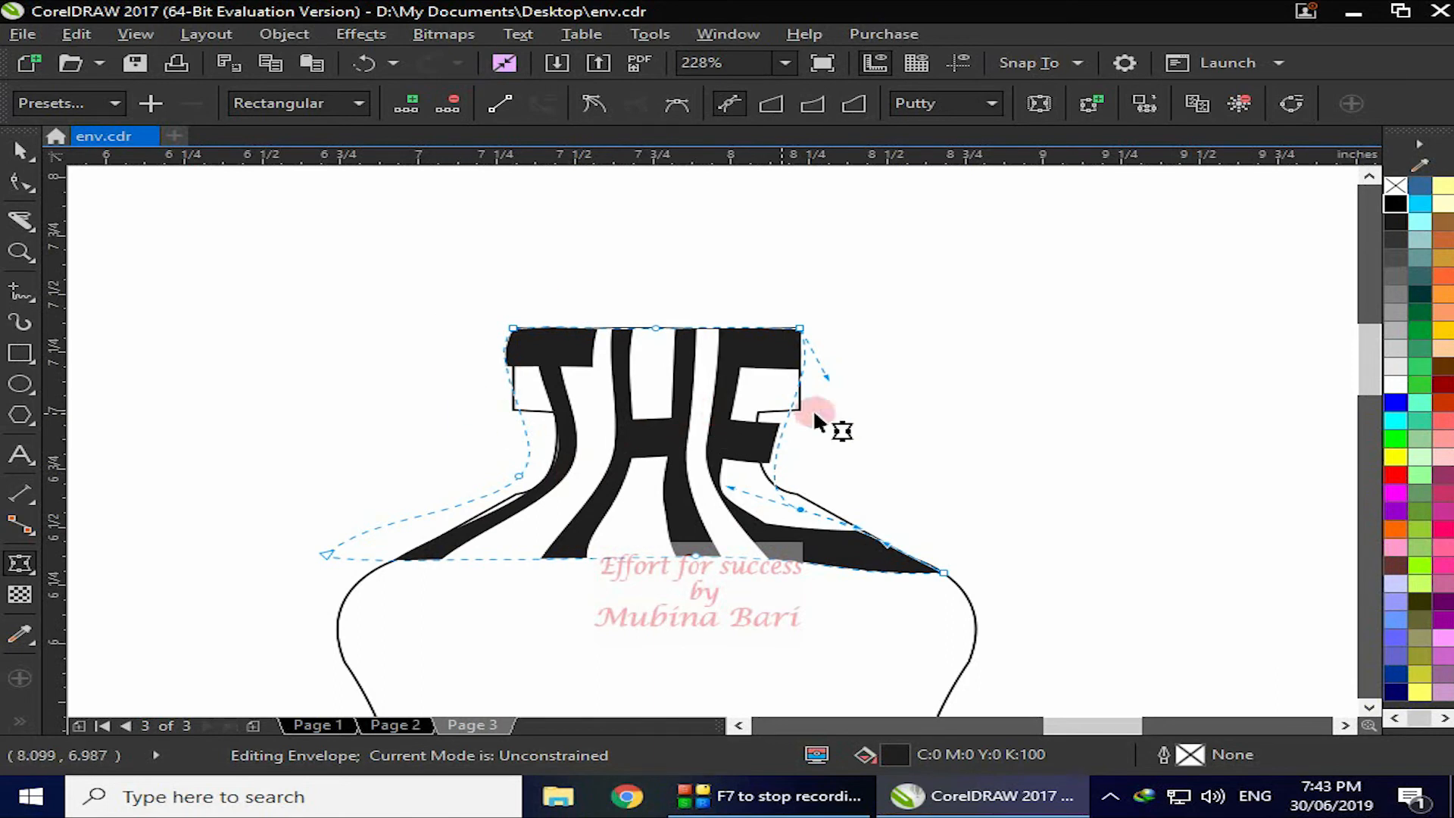
# Convert "THE" to curves and move the nodes of the T and E to fill the bottle's cap outline
pyautogui.click(1287, 102)
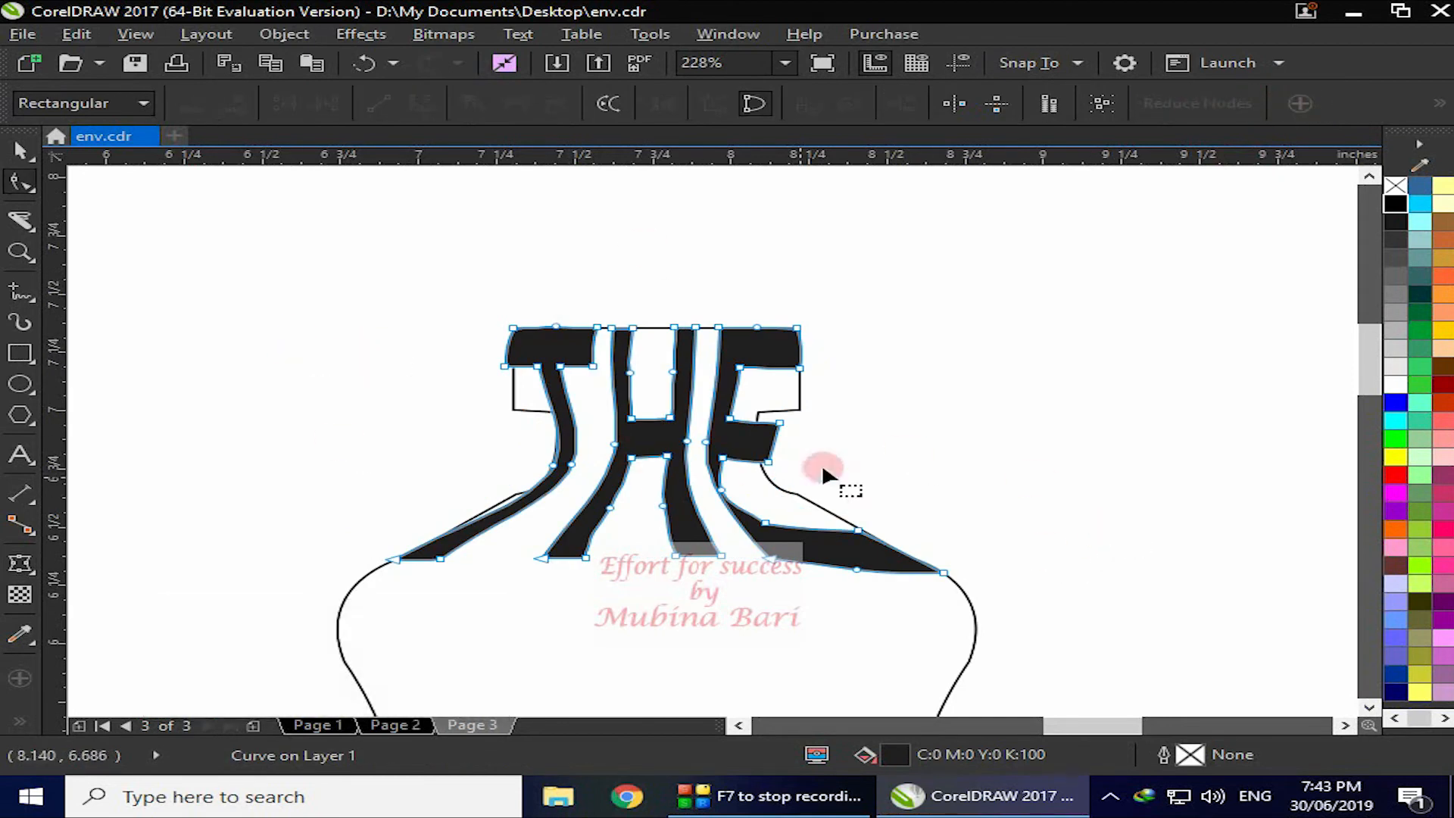
pyautogui.click(501, 369)
pyautogui.moveTo(506, 364); pyautogui.dragTo(523, 406)
pyautogui.moveTo(590, 367); pyautogui.dragTo(589, 402)
pyautogui.moveTo(800, 370); pyautogui.dragTo(800, 409)
pyautogui.moveTo(740, 368); pyautogui.dragTo(731, 413)
pyautogui.moveTo(721, 491); pyautogui.dragTo(740, 490)
pyautogui.moveTo(780, 423); pyautogui.dragTo(756, 425)
pyautogui.moveTo(769, 462); pyautogui.dragTo(766, 475)
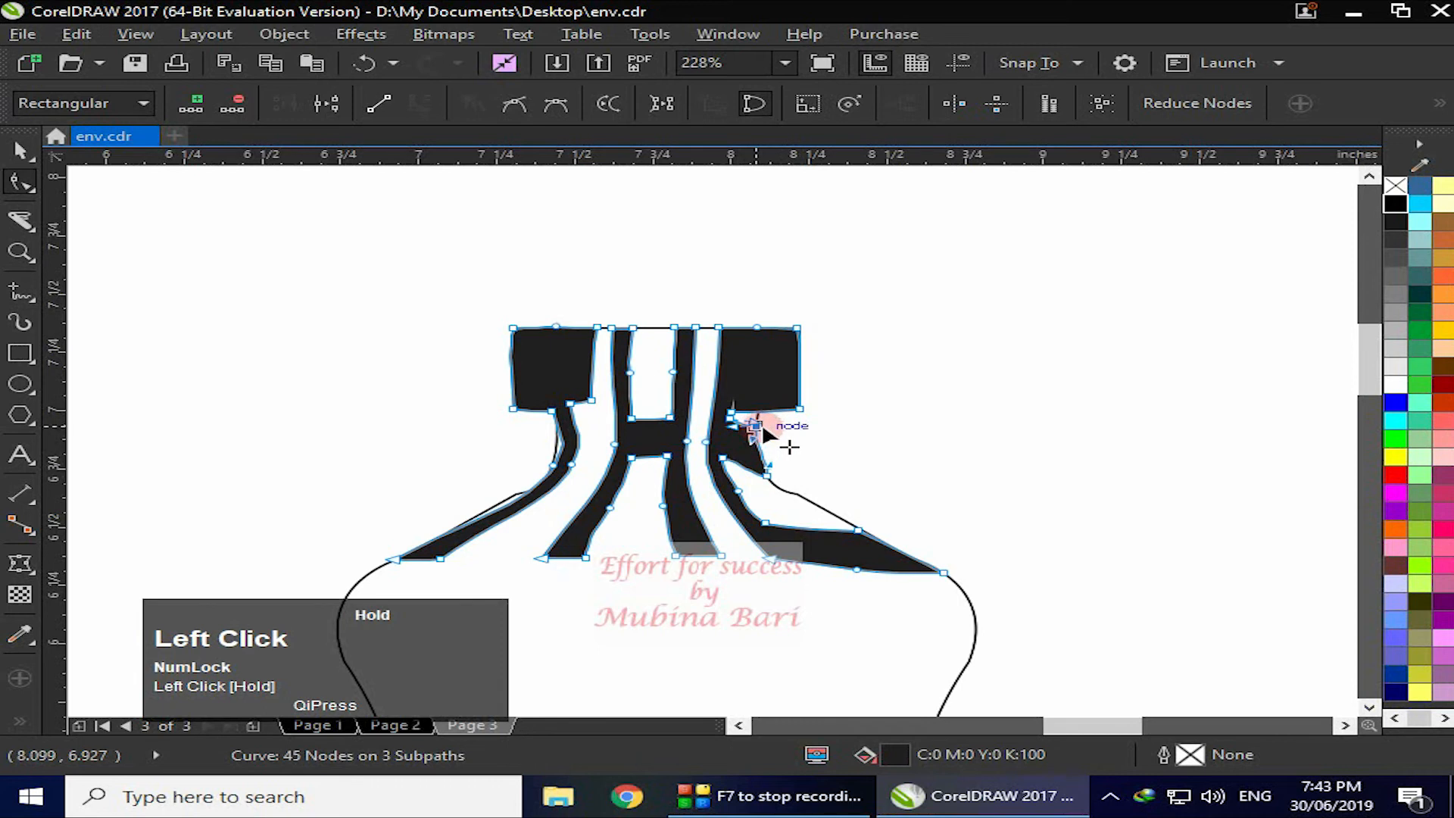
# Reshape the outer edge of the T's stem to follow the bottle's left neck and shoulder
pyautogui.moveTo(514, 503); pyautogui.dragTo(509, 503)
pyautogui.moveTo(553, 465); pyautogui.dragTo(491, 515)
pyautogui.moveTo(554, 467); pyautogui.dragTo(516, 494)
pyautogui.click(768, 477)
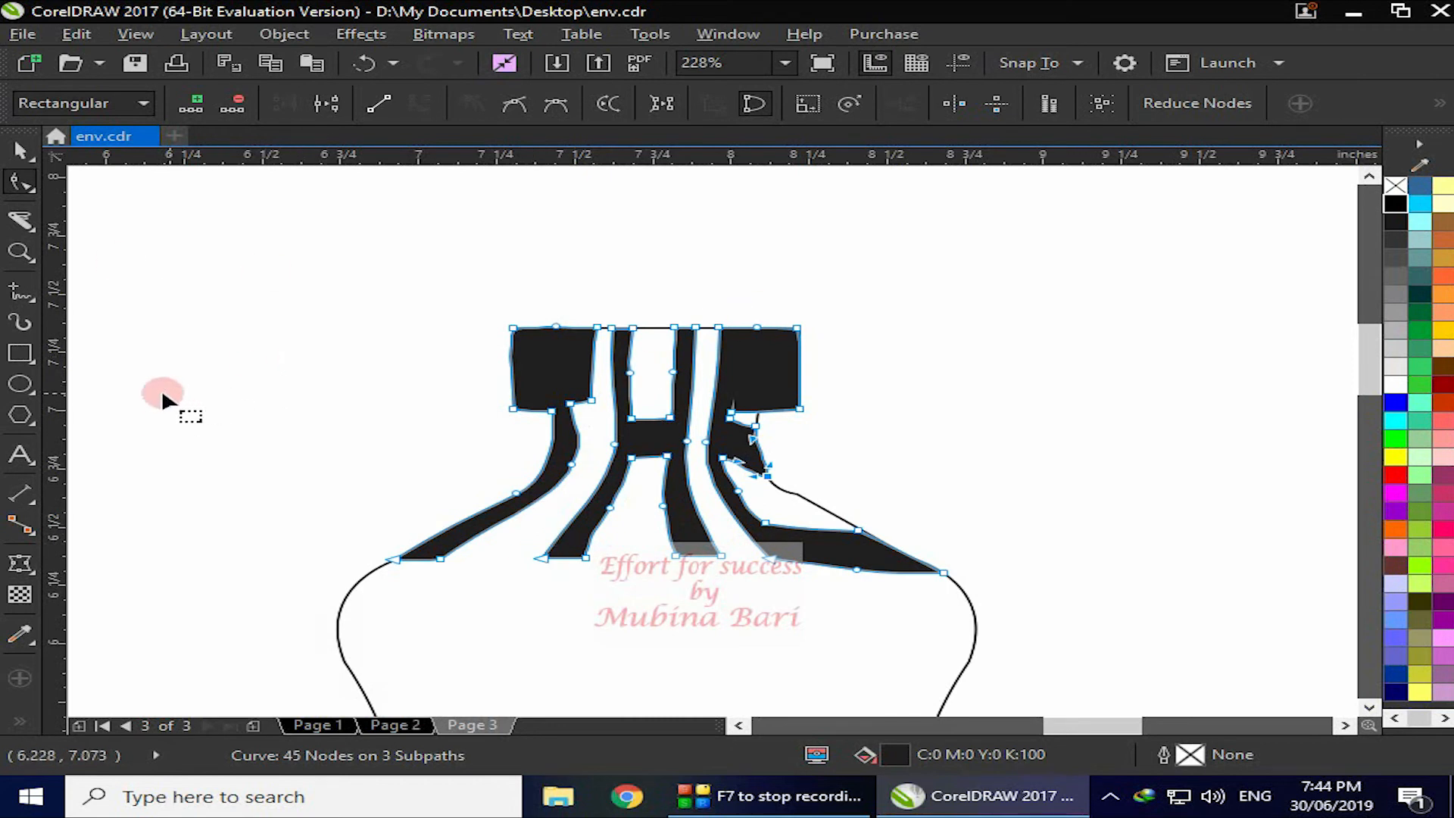
# Place "WATER" in bold below "THE" on the bottle, and put "IS LIFE" beneath it, enlarged to 4.5 inches wide
pyautogui.click(20, 253)
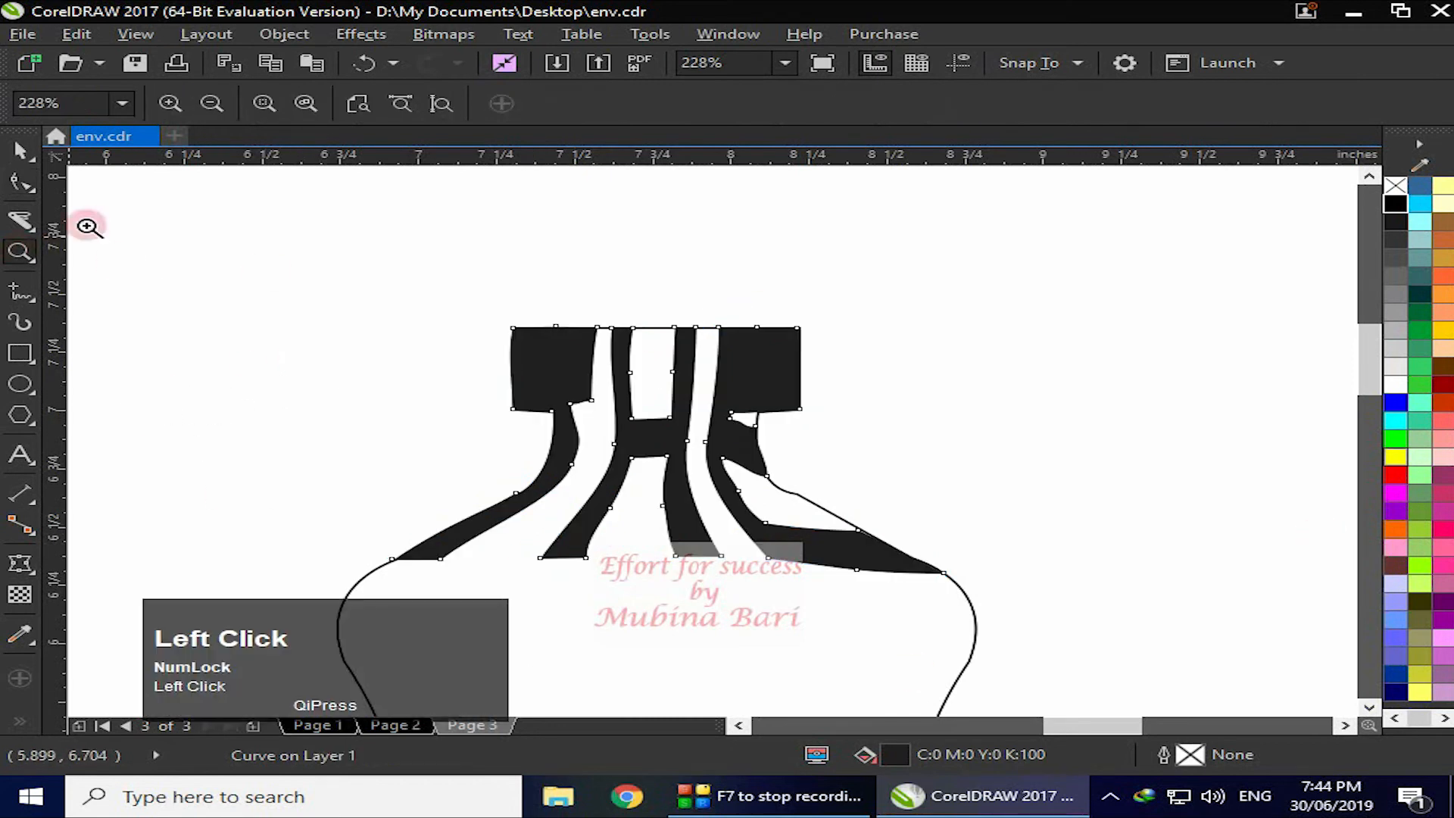
pyautogui.click(365, 102)
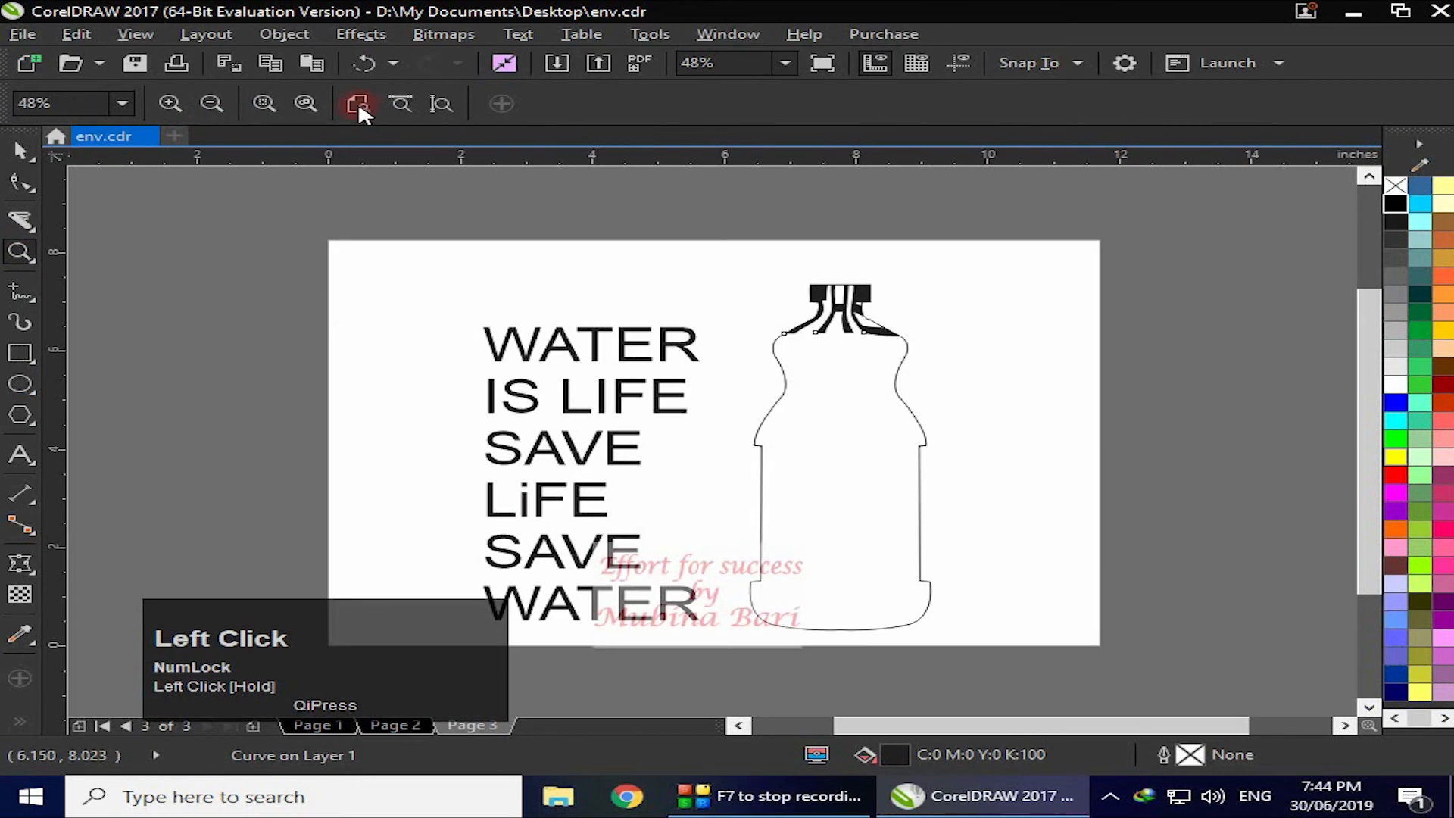
pyautogui.click(21, 150)
pyautogui.click(1060, 359)
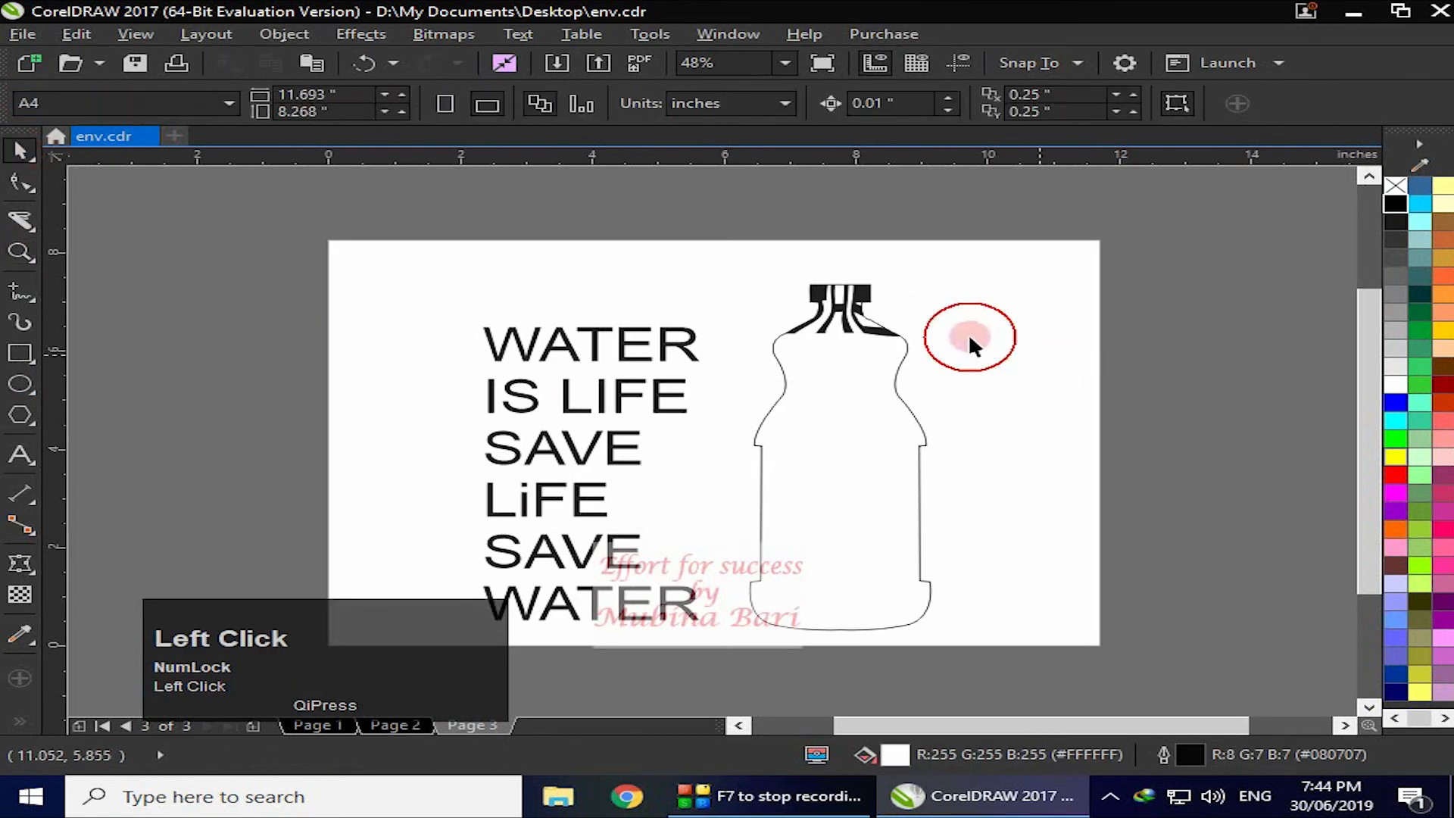
pyautogui.moveTo(557, 344); pyautogui.dragTo(805, 350)
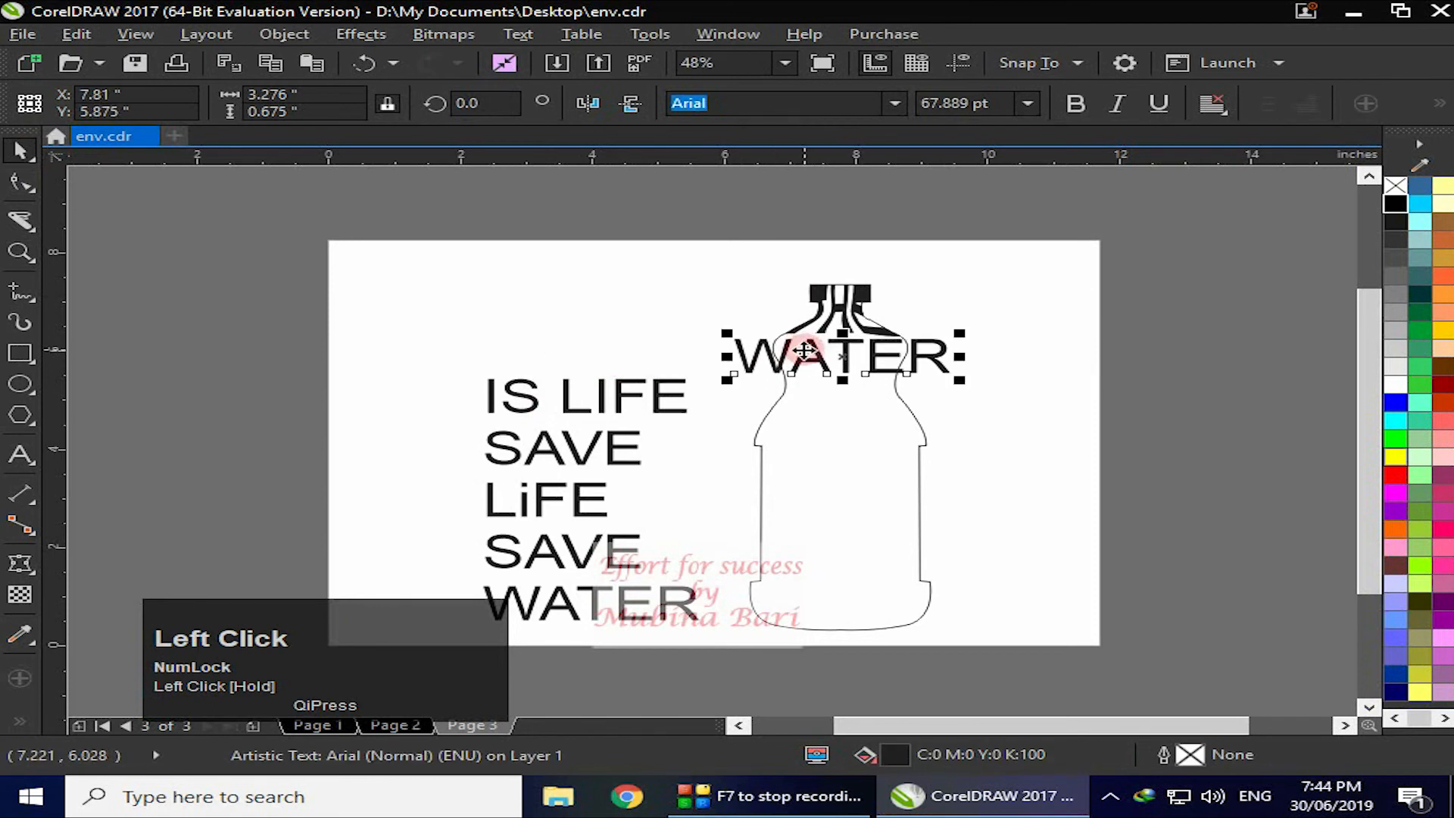
pyautogui.click(1076, 103)
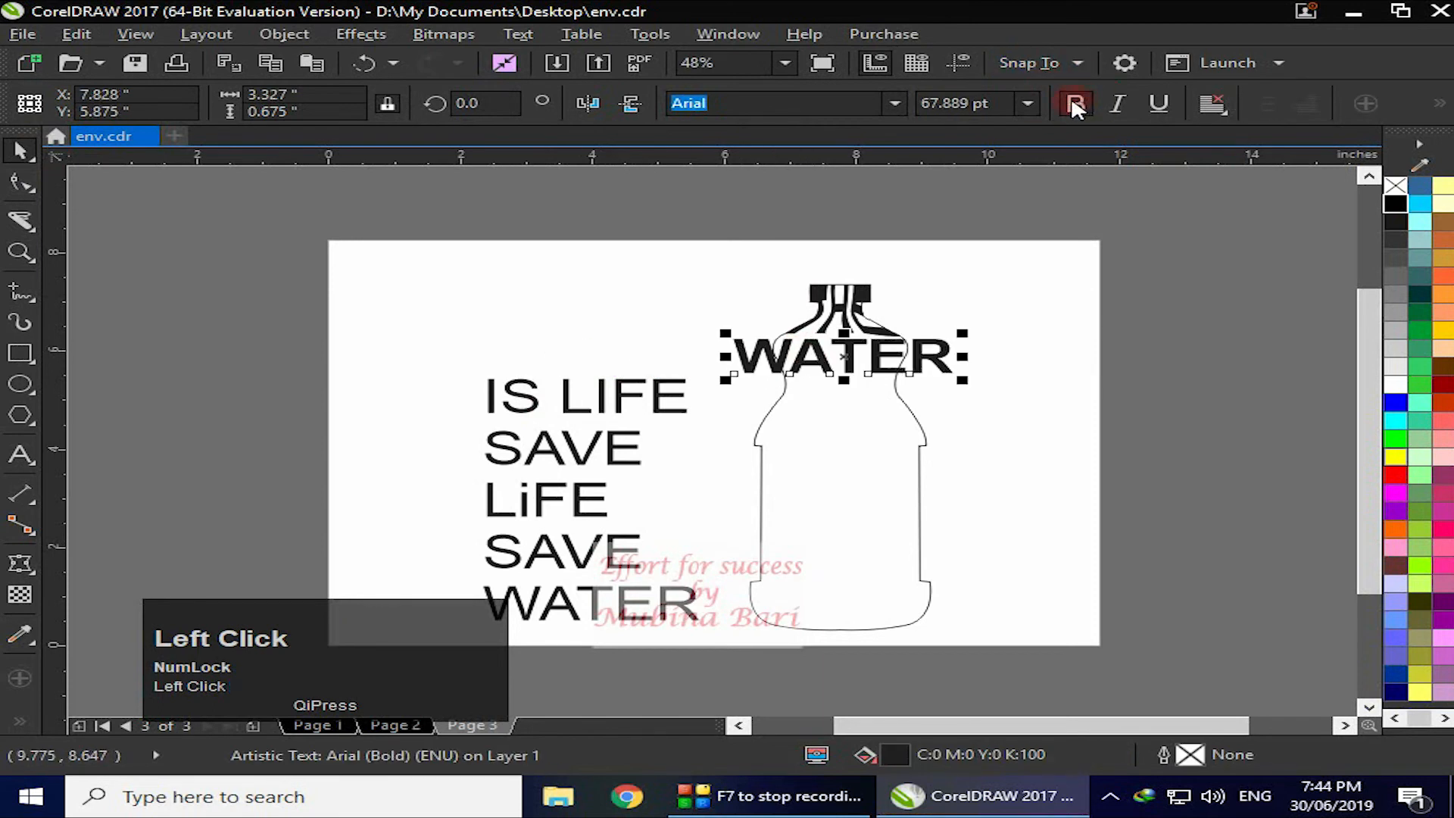
pyautogui.moveTo(592, 393); pyautogui.dragTo(837, 419)
pyautogui.moveTo(964, 429); pyautogui.dragTo(1030, 450)
# Apply a straight-line envelope with Original mapping to "WATER" and pull its left corners to the bottle outline
pyautogui.click(33, 262)
pyautogui.click(108, 261)
pyautogui.moveTo(649, 308); pyautogui.dragTo(1058, 469)
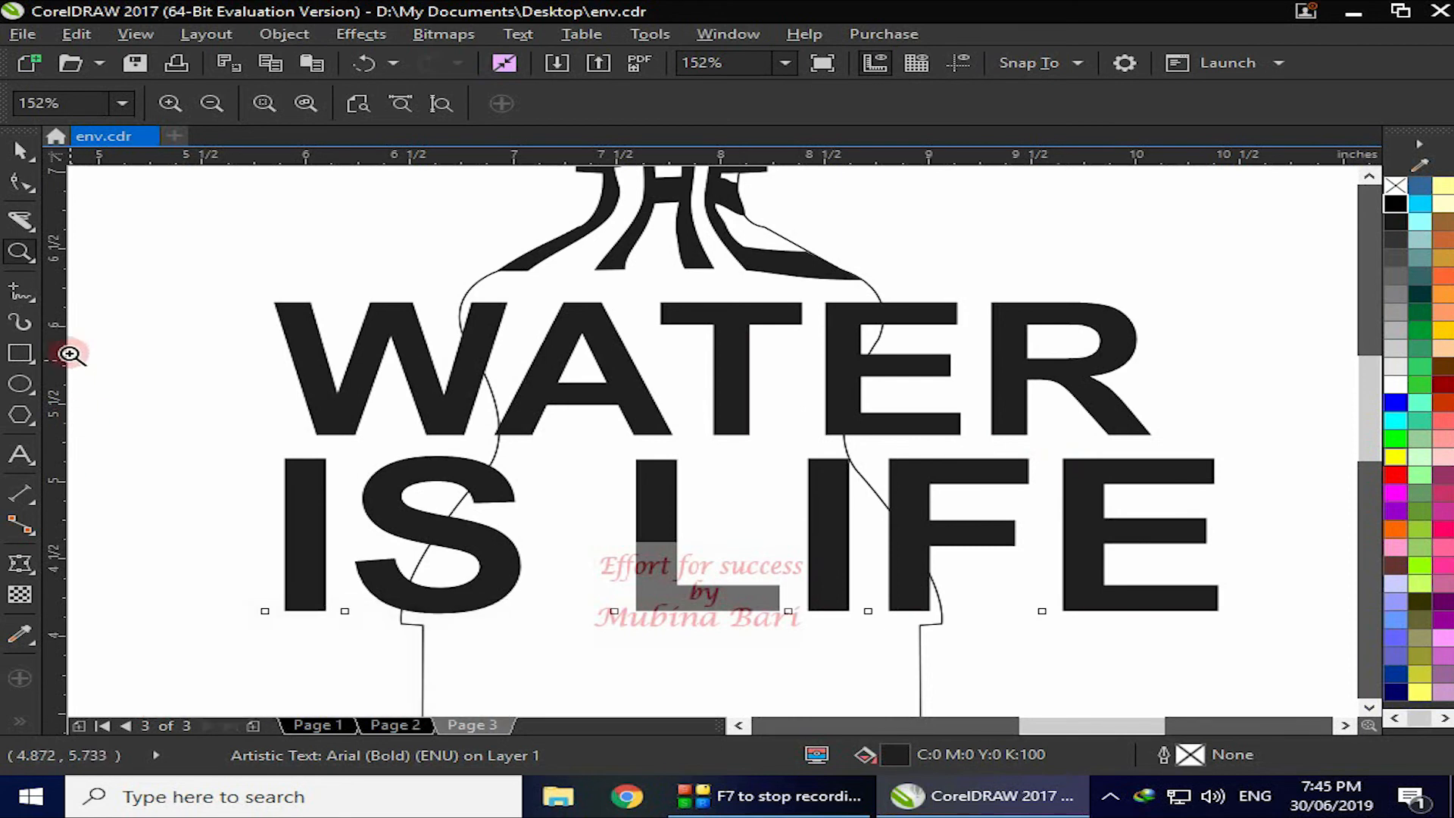
pyautogui.click(20, 564)
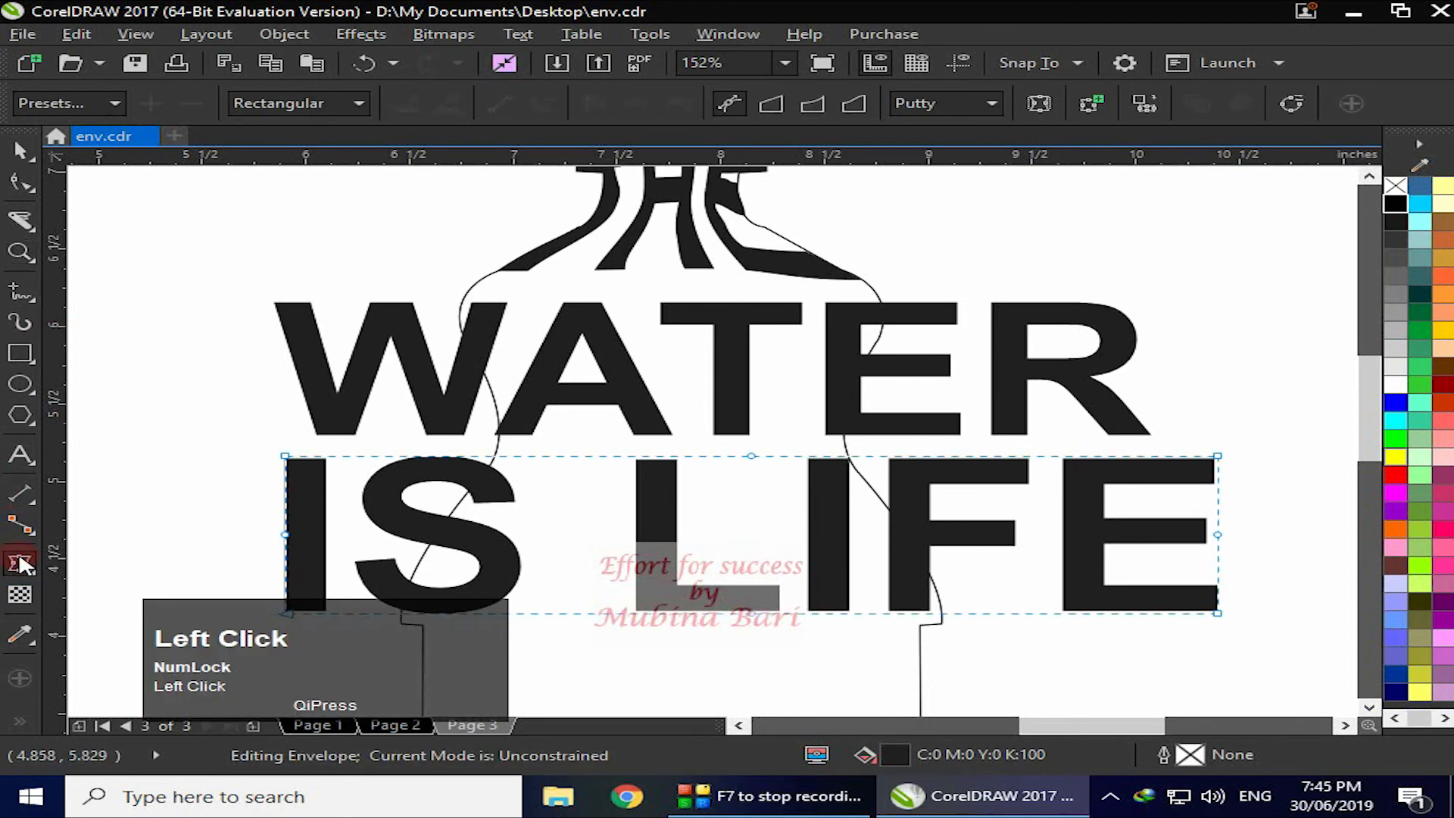
pyautogui.click(531, 375)
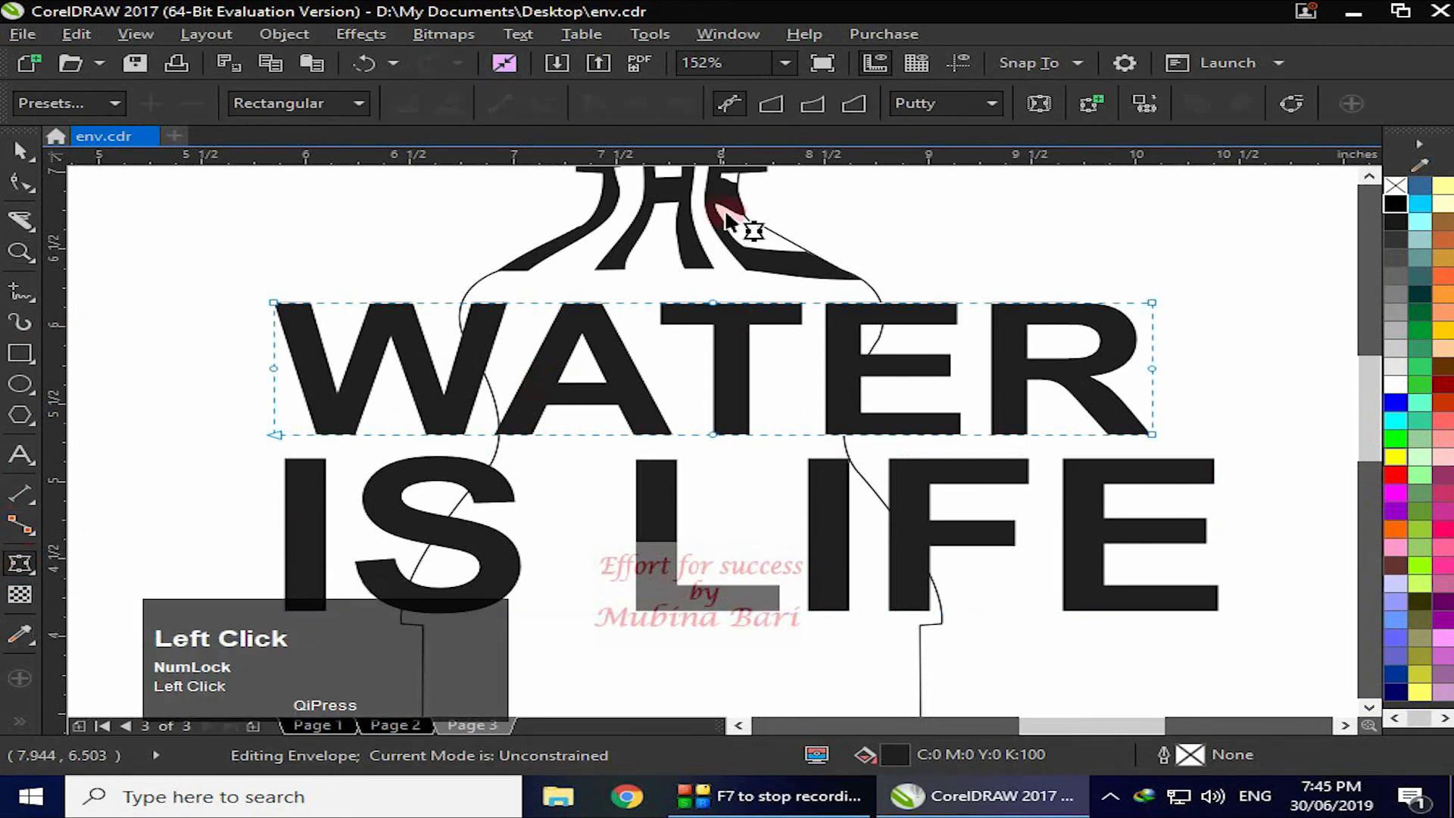
pyautogui.click(776, 104)
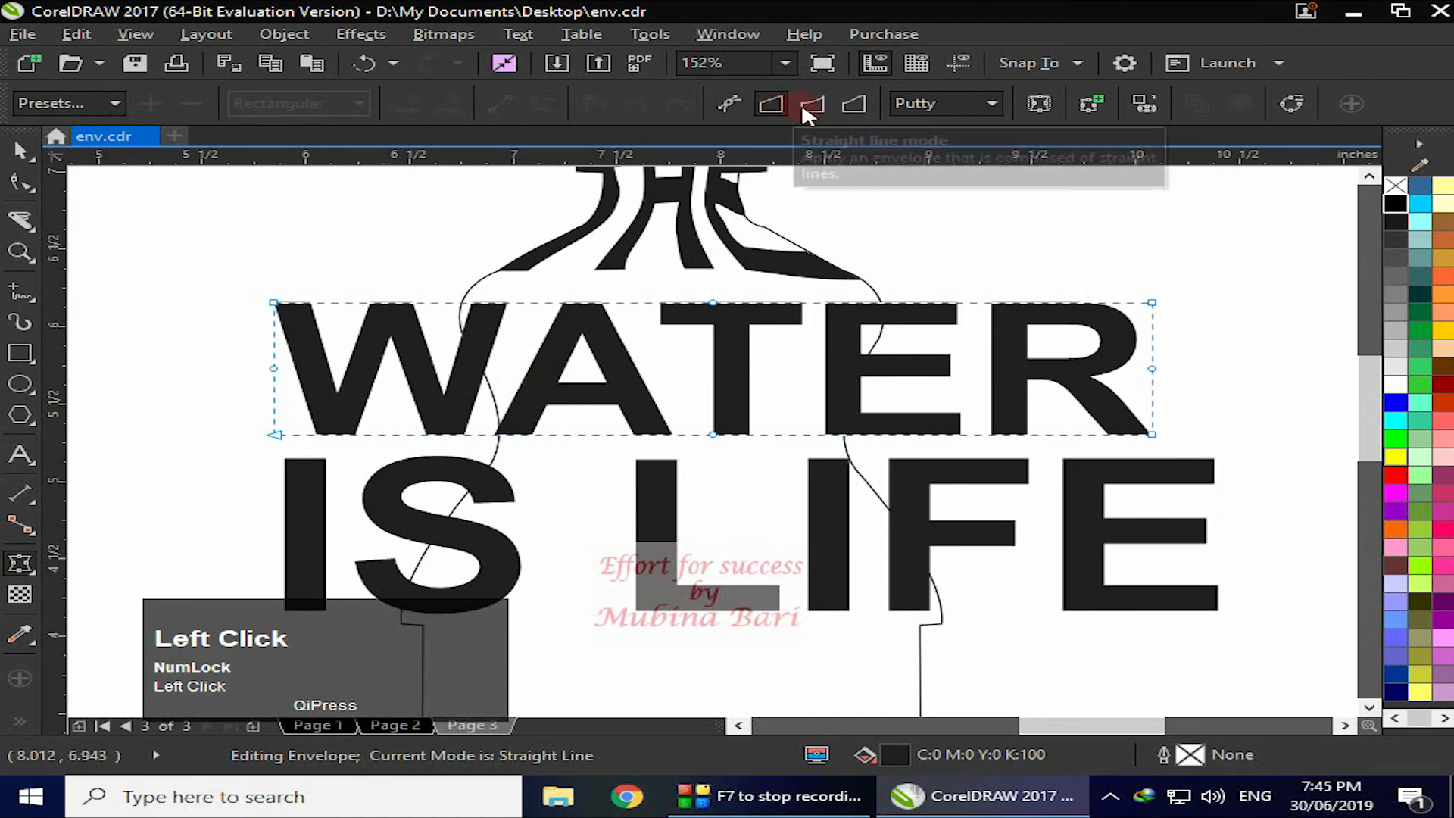
pyautogui.click(992, 102)
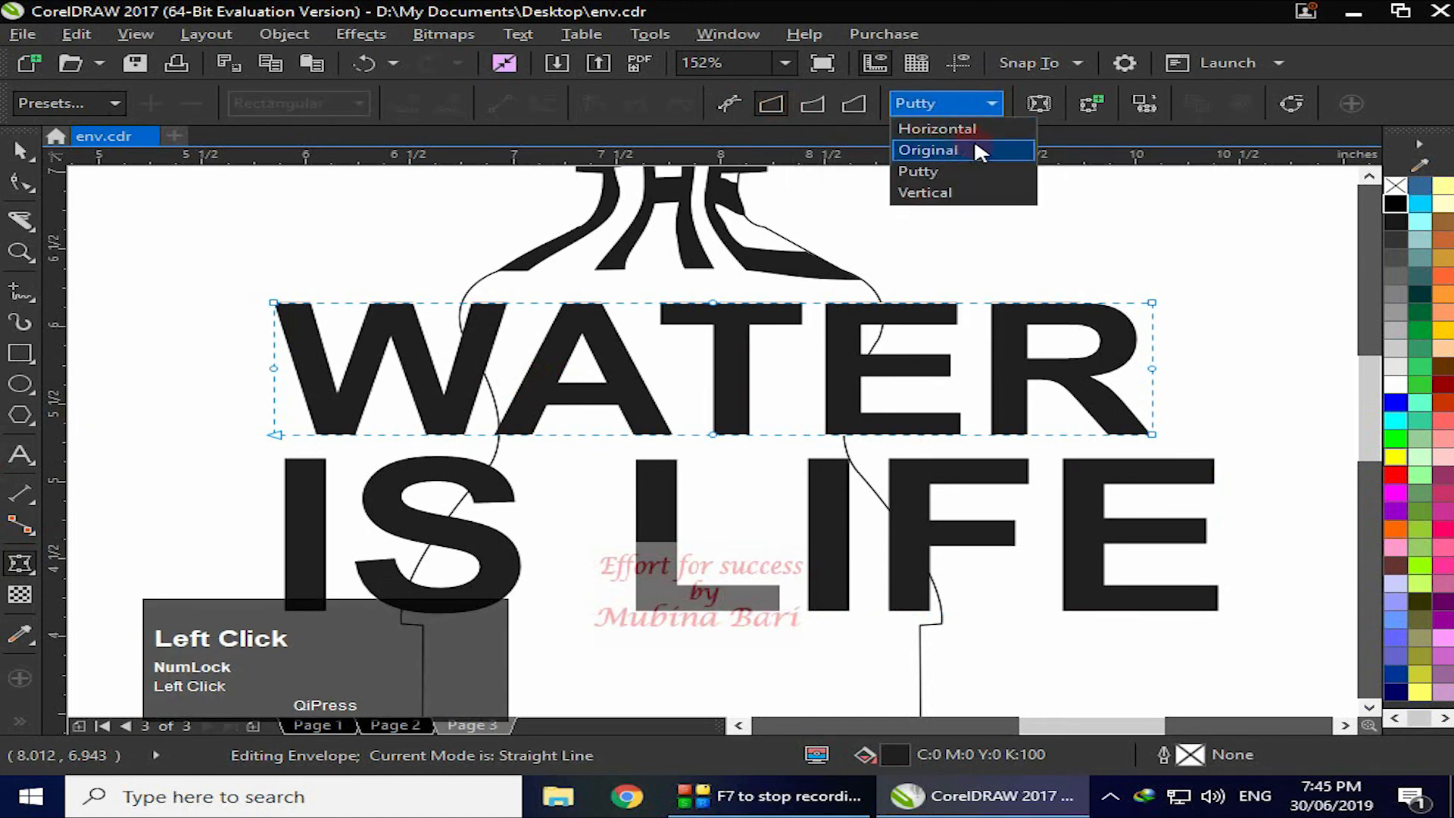
pyautogui.click(957, 150)
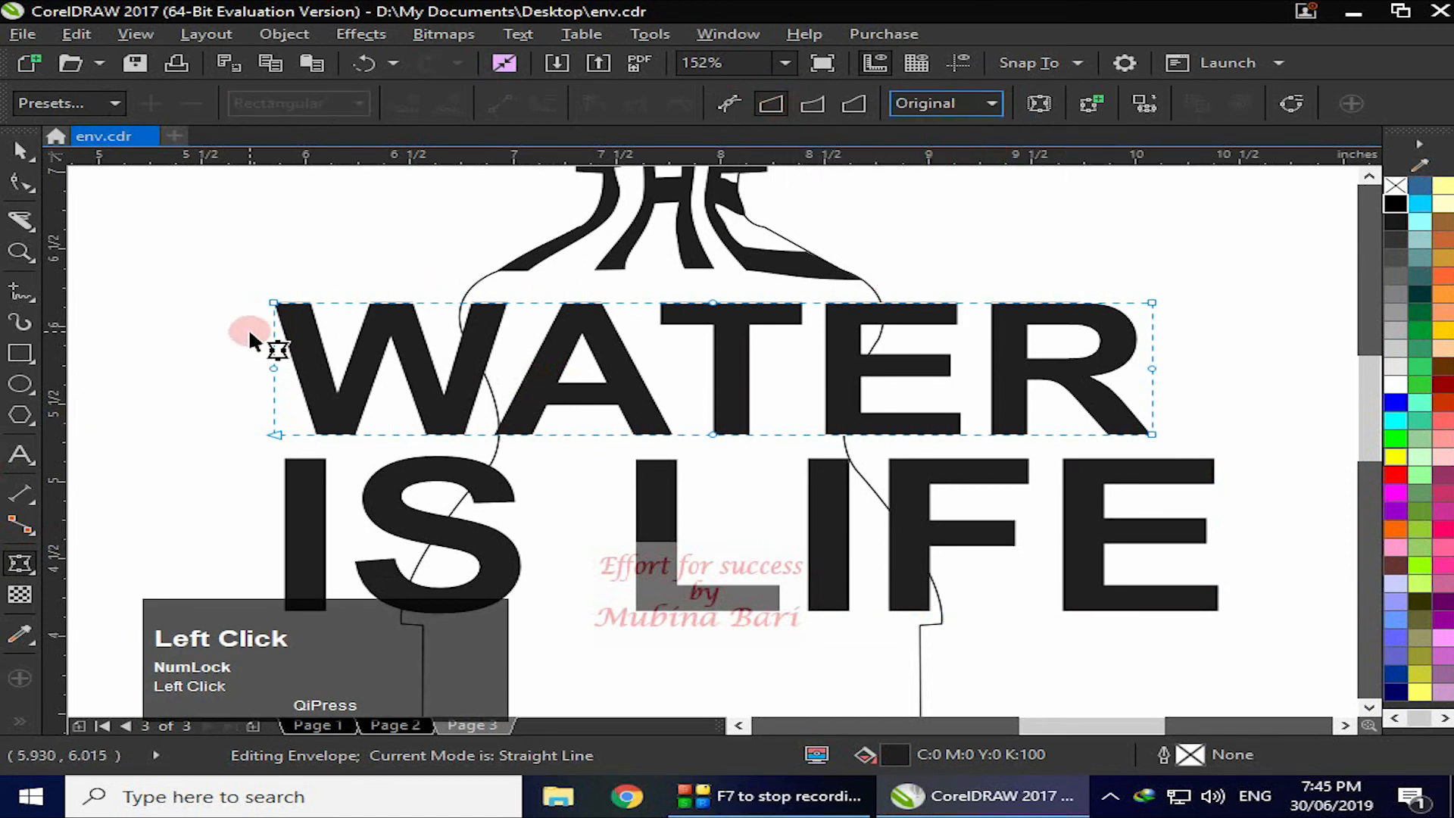
pyautogui.moveTo(275, 305); pyautogui.dragTo(495, 271)
pyautogui.moveTo(274, 434); pyautogui.dragTo(501, 444)
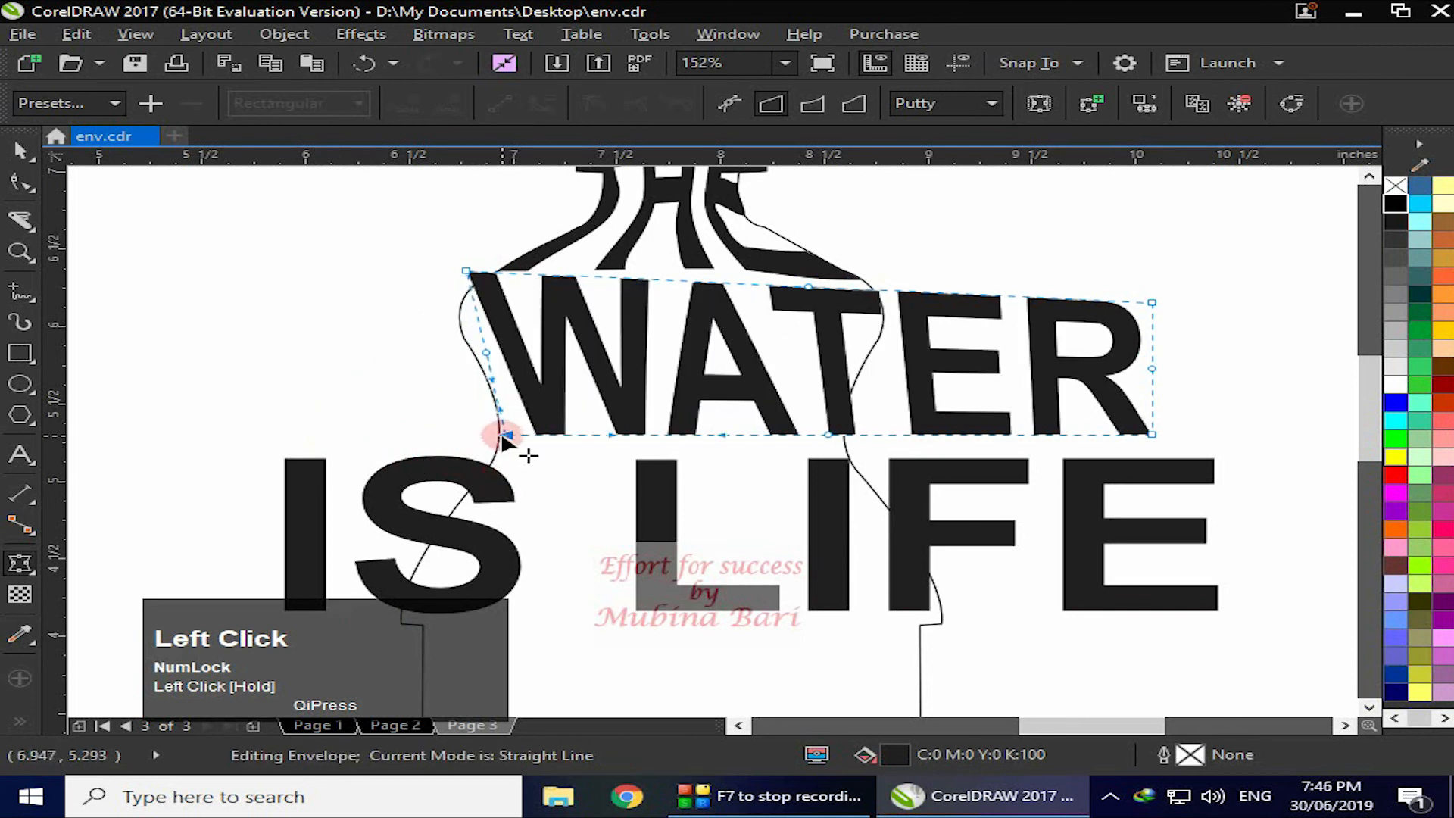
# Adjust the left side node and upper-left corner of the "WATER" envelope to the bottle's bulge
pyautogui.moveTo(487, 351); pyautogui.dragTo(463, 356)
pyautogui.click(464, 276)
pyautogui.moveTo(467, 275); pyautogui.dragTo(496, 273)
pyautogui.moveTo(481, 354); pyautogui.dragTo(444, 354)
pyautogui.click(470, 311)
pyautogui.moveTo(496, 273); pyautogui.dragTo(484, 273)
# Fit the right side of the "WATER" envelope to the bottle outline and refine its left side node
pyautogui.moveTo(1152, 303); pyautogui.dragTo(870, 288)
pyautogui.moveTo(1152, 434); pyautogui.dragTo(845, 434)
pyautogui.moveTo(855, 360); pyautogui.dragTo(896, 362)
pyautogui.moveTo(871, 286); pyautogui.dragTo(900, 287)
pyautogui.moveTo(901, 360)
pyautogui.mouseDown()
pyautogui.moveTo(903, 338)
pyautogui.moveTo(898, 361)
pyautogui.mouseUp()
pyautogui.click(468, 299)
pyautogui.moveTo(439, 353); pyautogui.dragTo(447, 331)
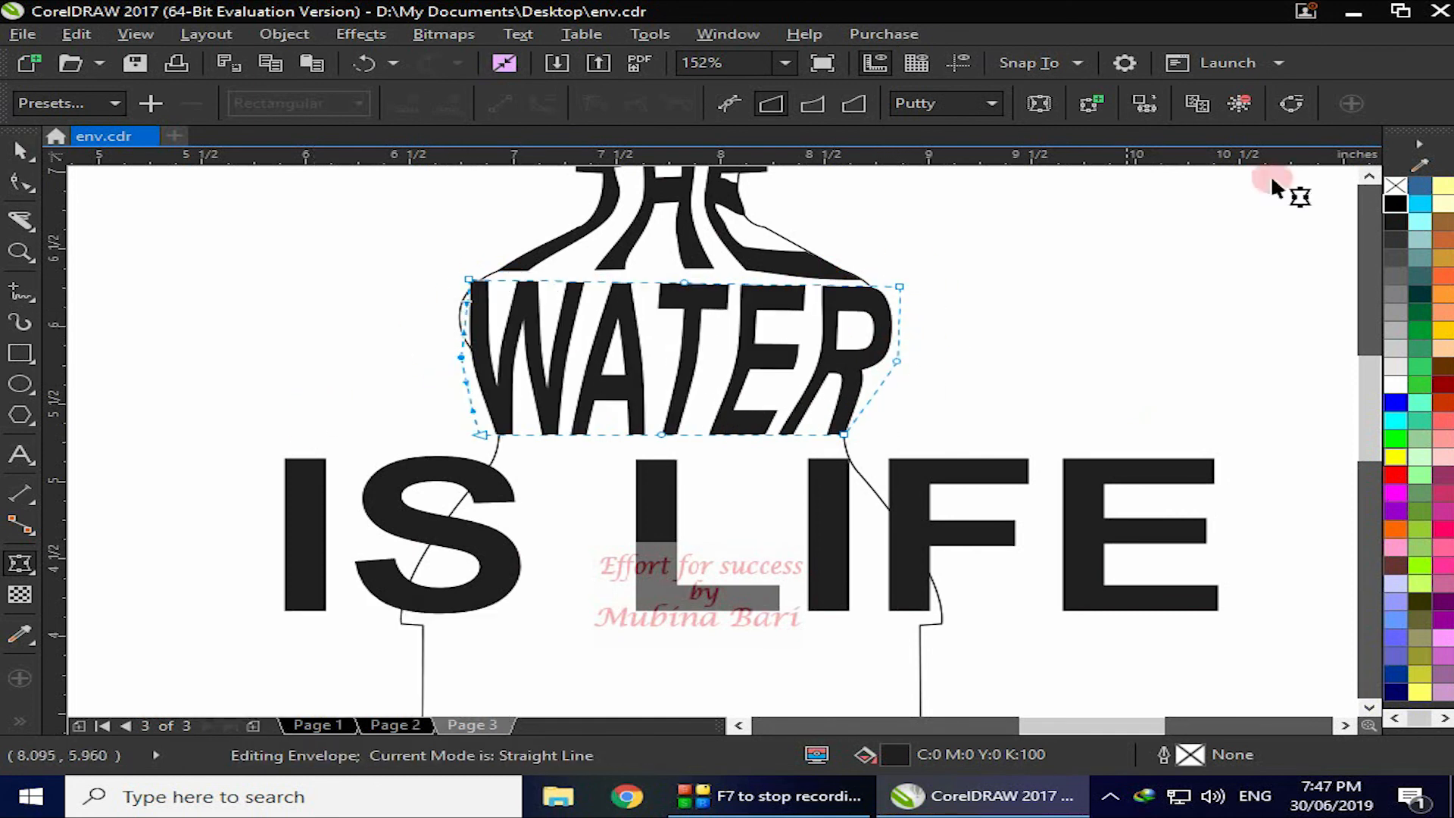
# Reshape the outer edge of the W in the curve-converted "WATER" to fill the bottle's left bulge
pyautogui.click(17, 146)
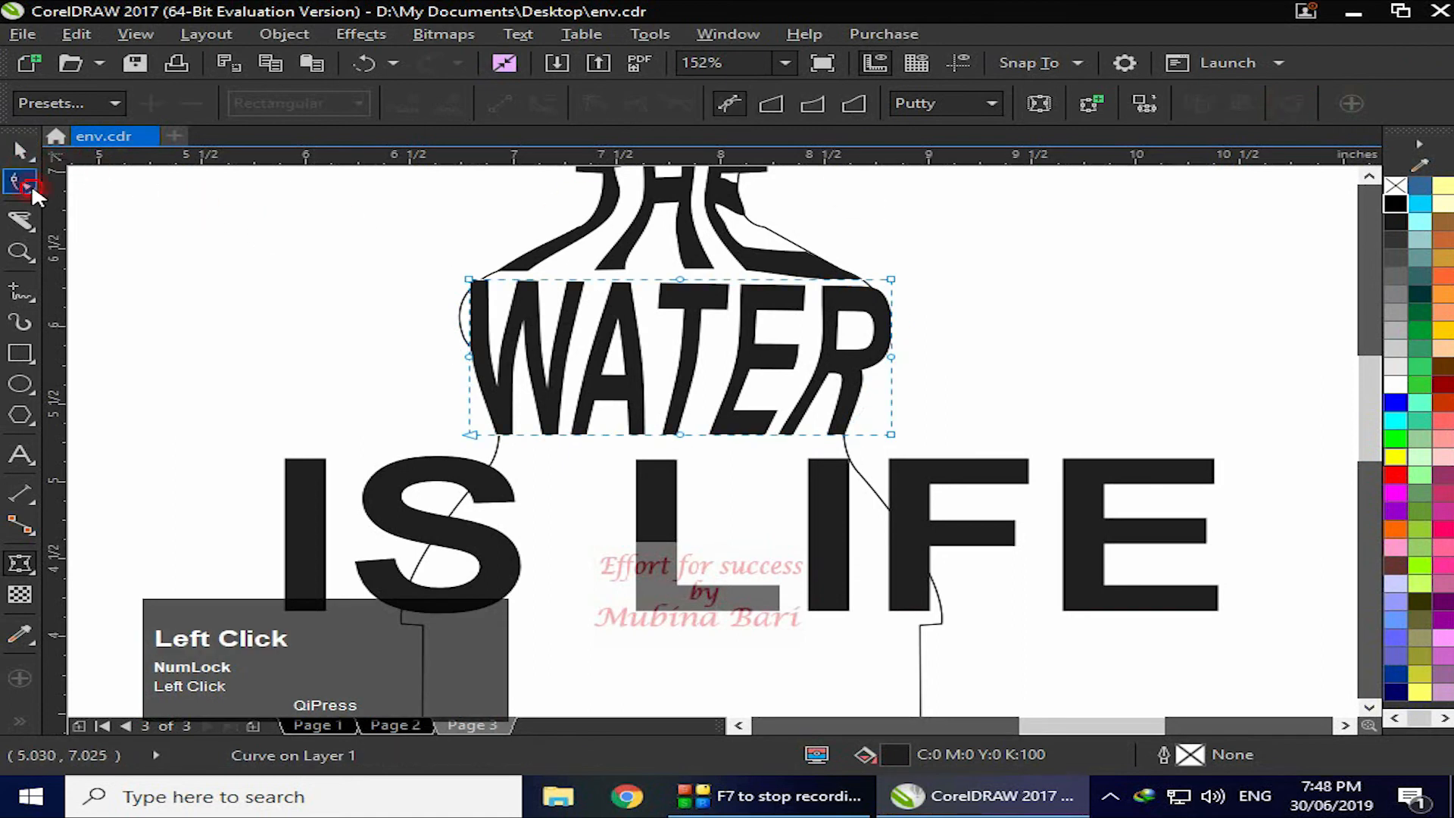
pyautogui.click(466, 338)
pyautogui.moveTo(467, 331); pyautogui.dragTo(447, 308)
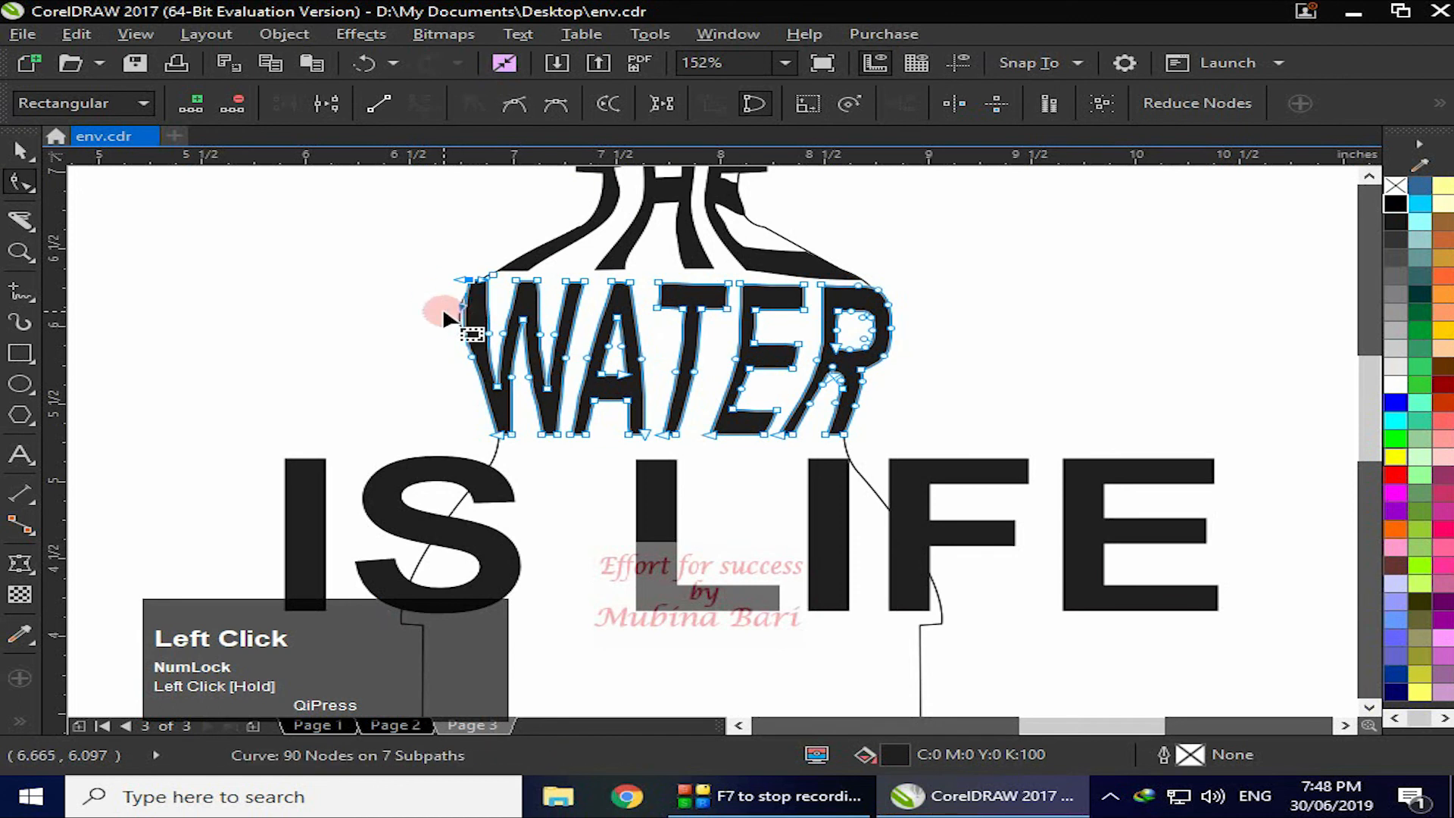
# Apply a straight-line envelope with Original mapping to "IS LIFE" and pull its upper corners to the bottle's waist
pyautogui.click(21, 145)
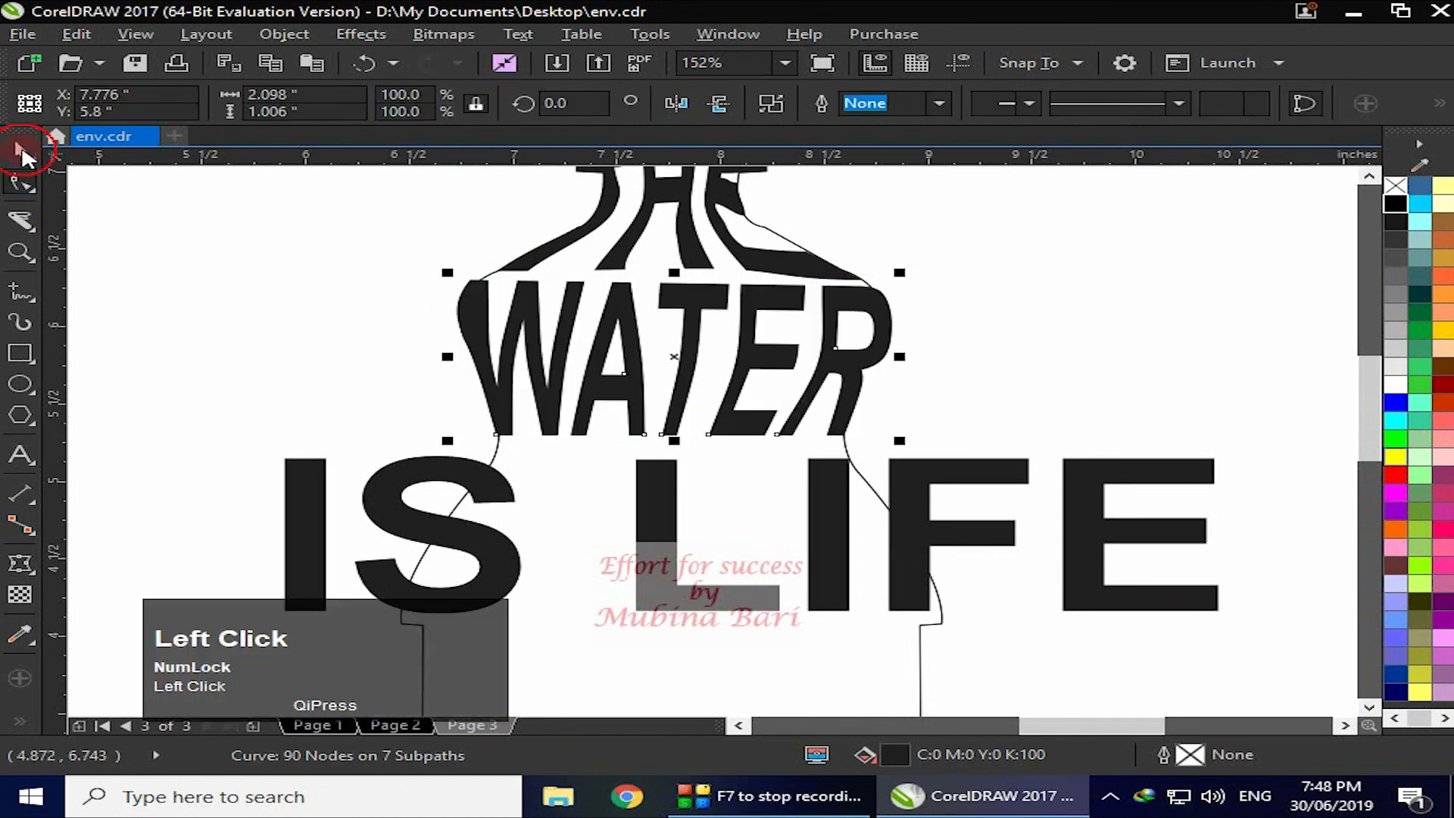
pyautogui.click(680, 602)
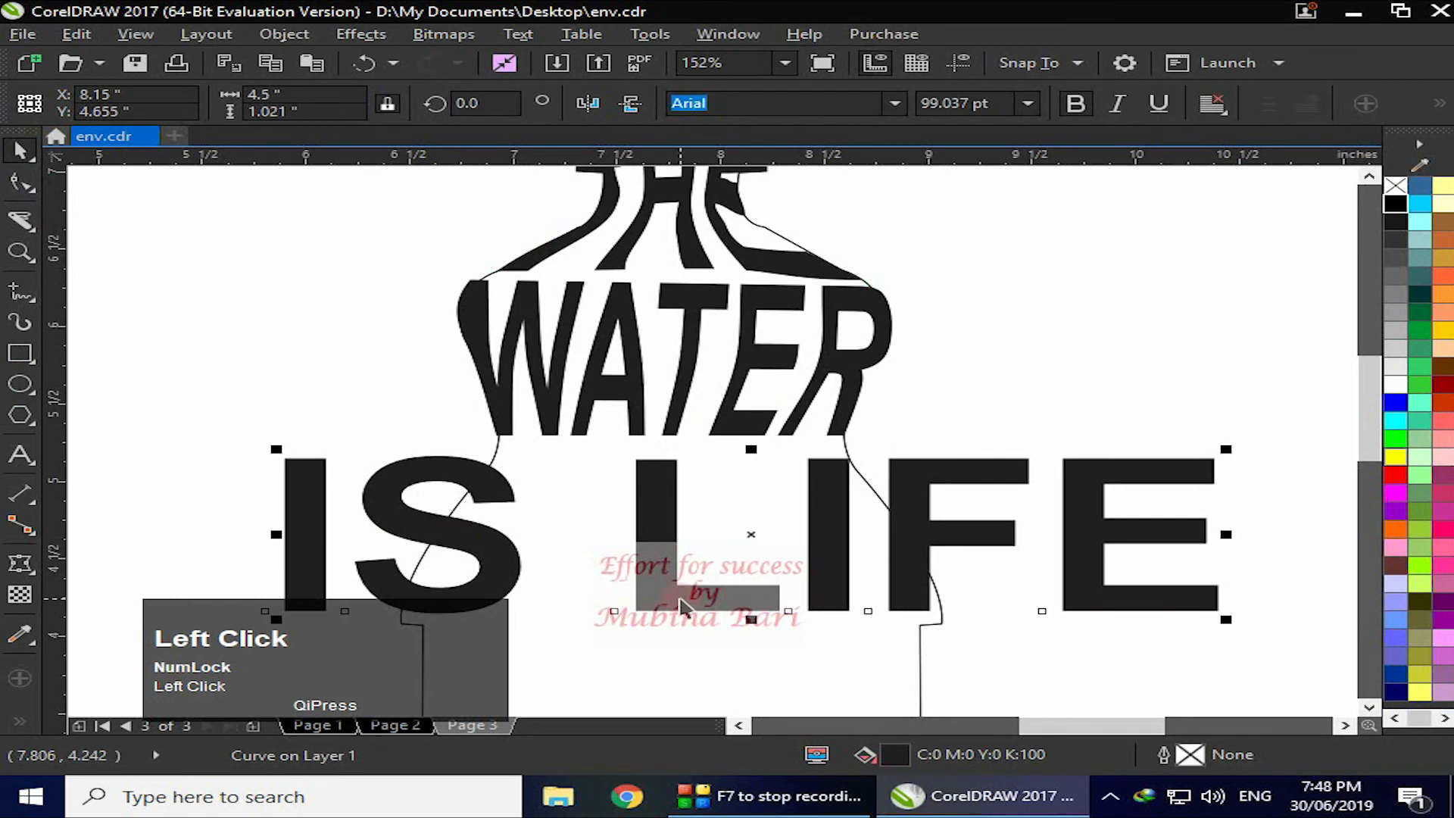
pyautogui.click(21, 564)
pyautogui.click(770, 101)
pyautogui.click(993, 103)
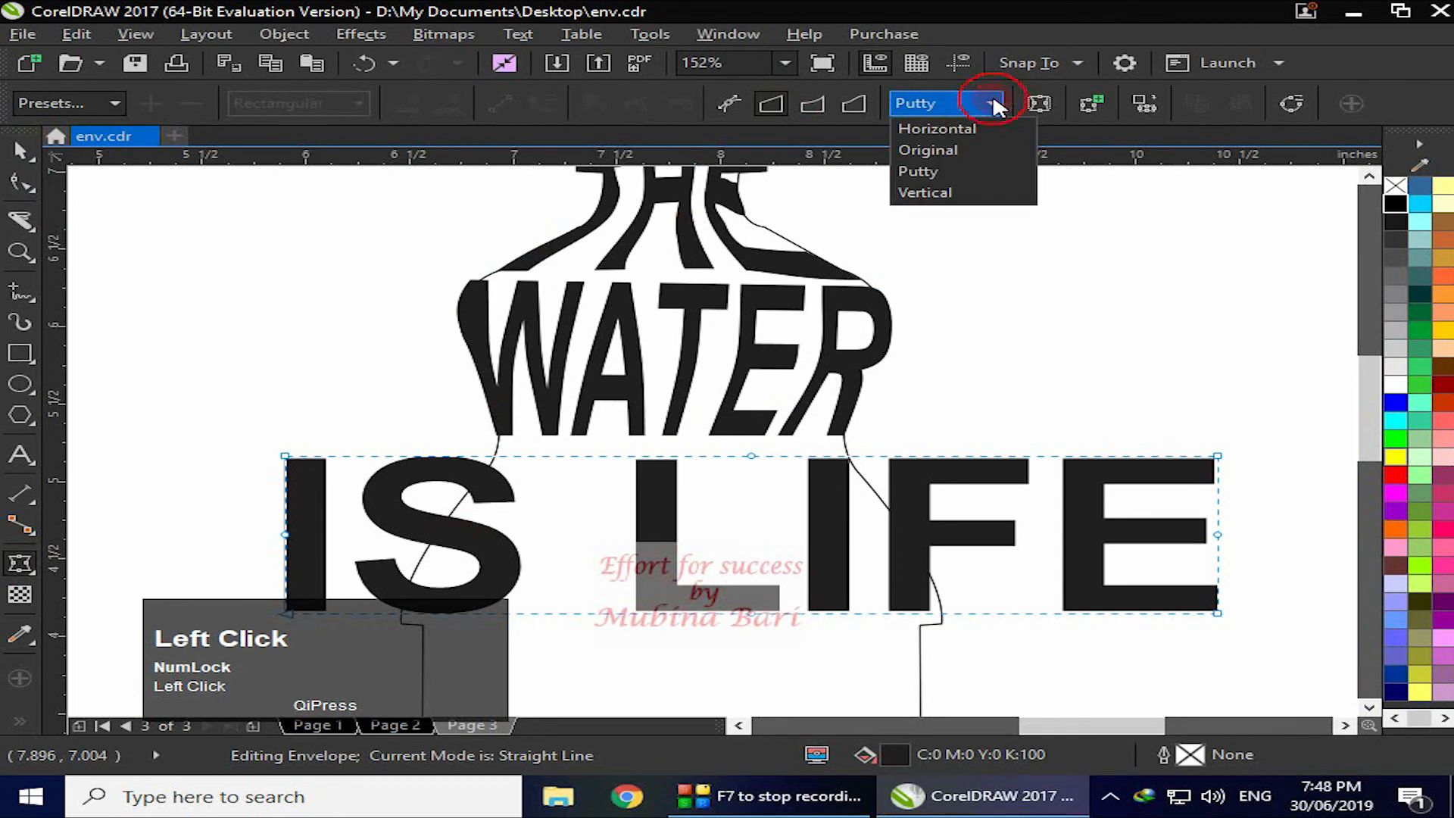
pyautogui.click(938, 145)
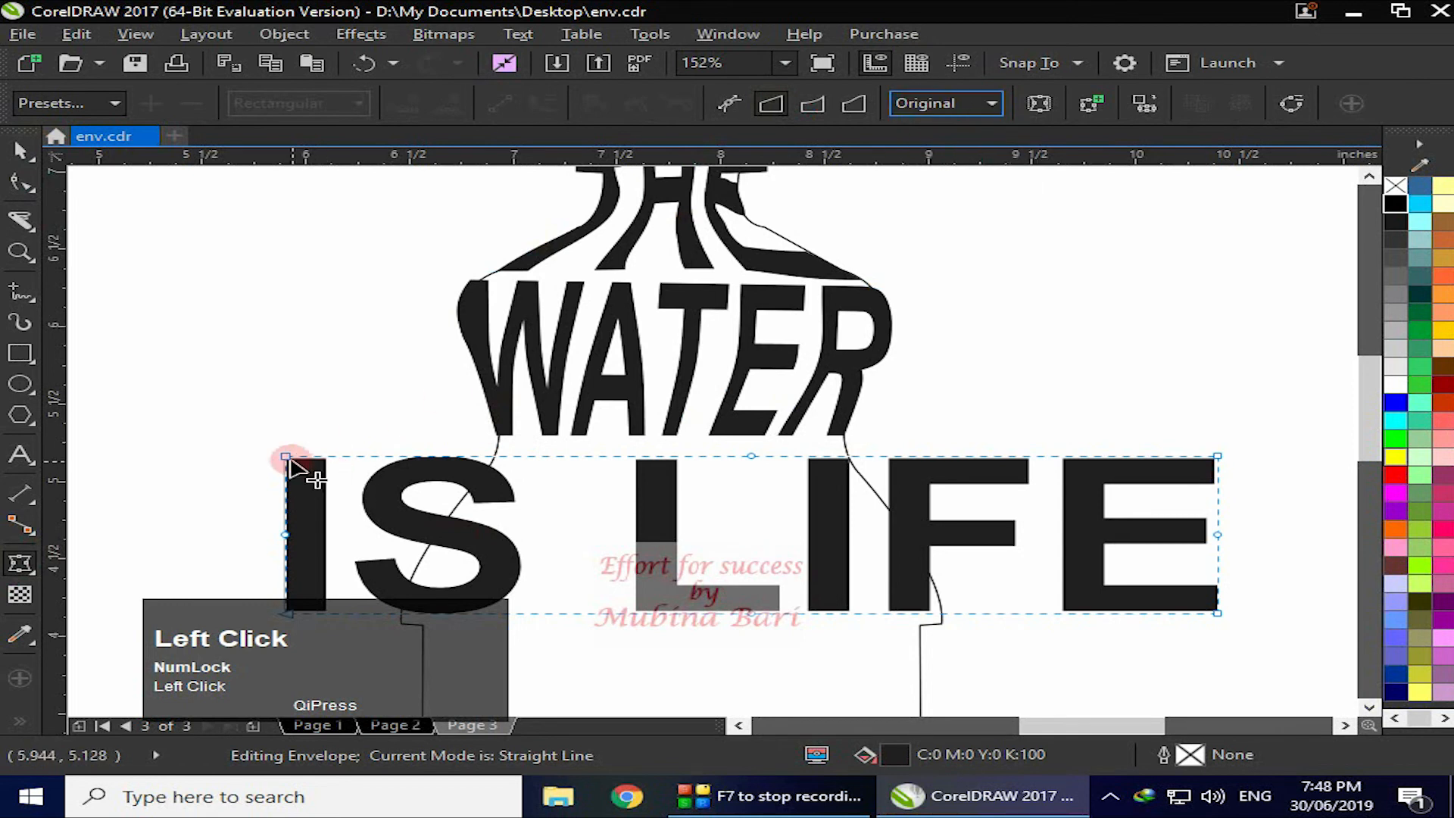
pyautogui.moveTo(284, 458); pyautogui.dragTo(496, 457)
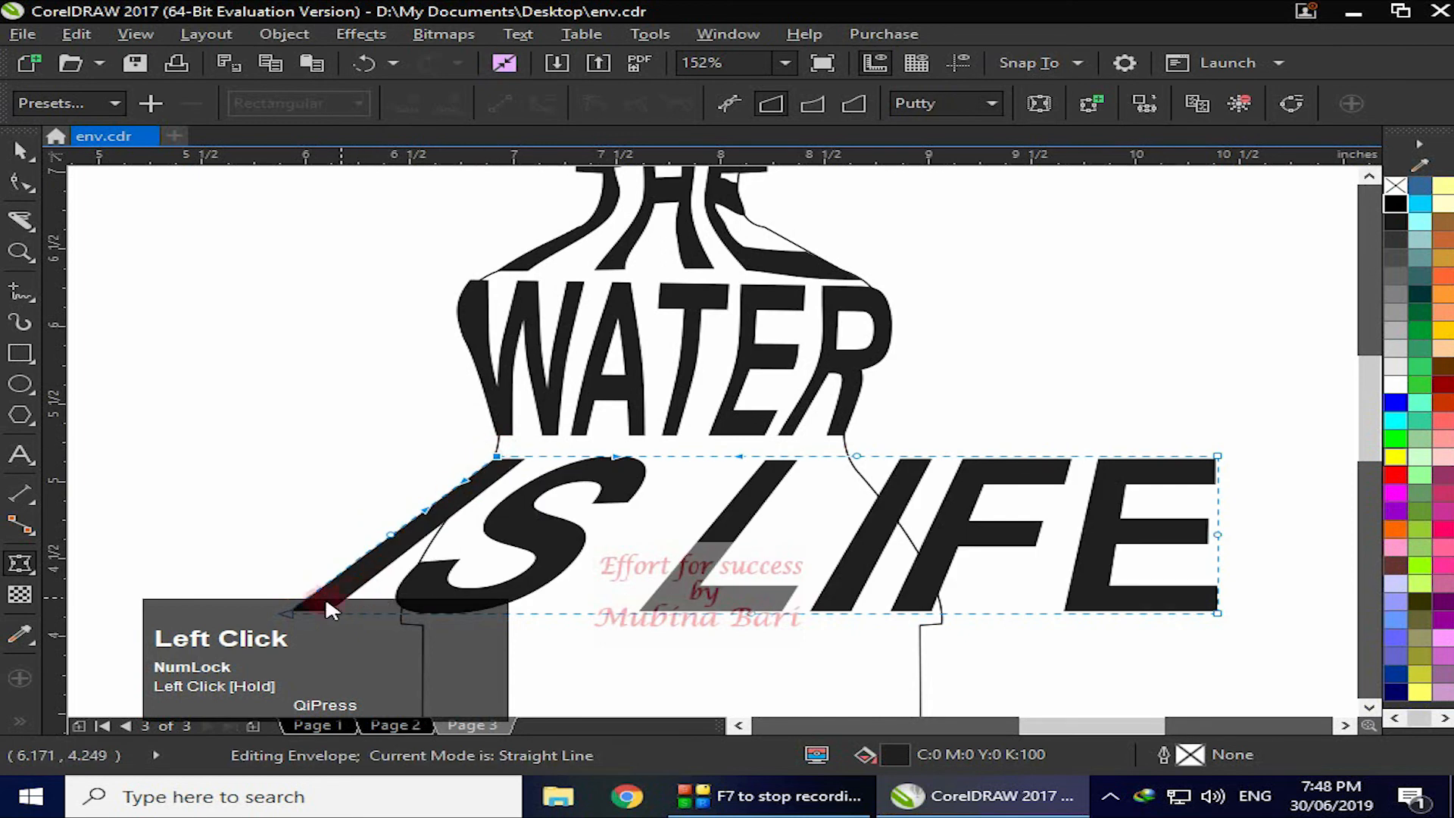
pyautogui.moveTo(291, 611)
pyautogui.mouseDown()
pyautogui.moveTo(317, 610)
pyautogui.moveTo(271, 611)
pyautogui.mouseUp()
pyautogui.moveTo(1218, 457); pyautogui.dragTo(847, 456)
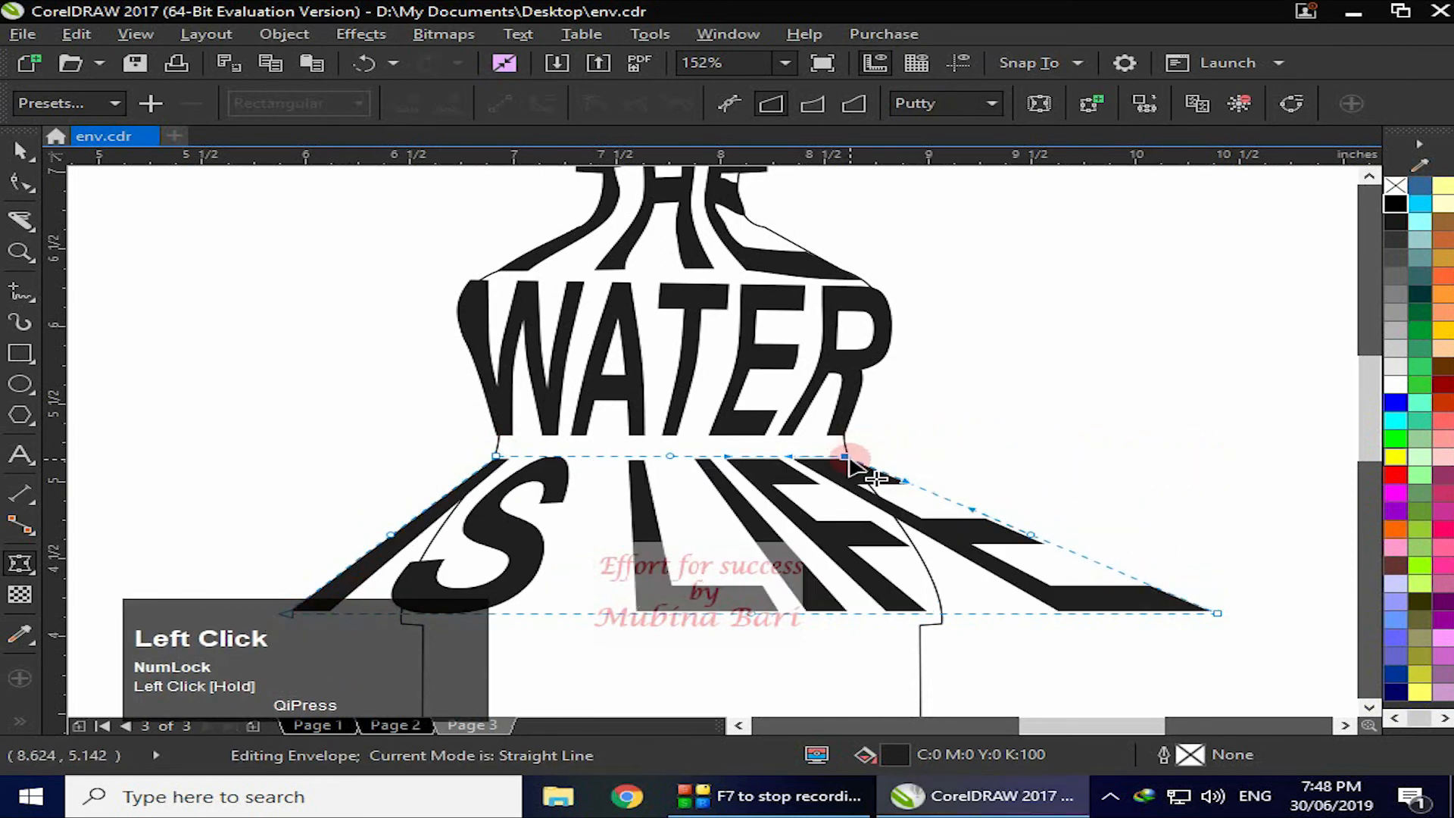
# Pull the lower corners and side nodes of the "IS LIFE" envelope to the bottle's flared outline
pyautogui.moveTo(1217, 613); pyautogui.dragTo(947, 623)
pyautogui.moveTo(286, 614); pyautogui.dragTo(389, 620)
pyautogui.moveTo(912, 539); pyautogui.dragTo(920, 538)
pyautogui.moveTo(432, 532); pyautogui.dragTo(430, 537)
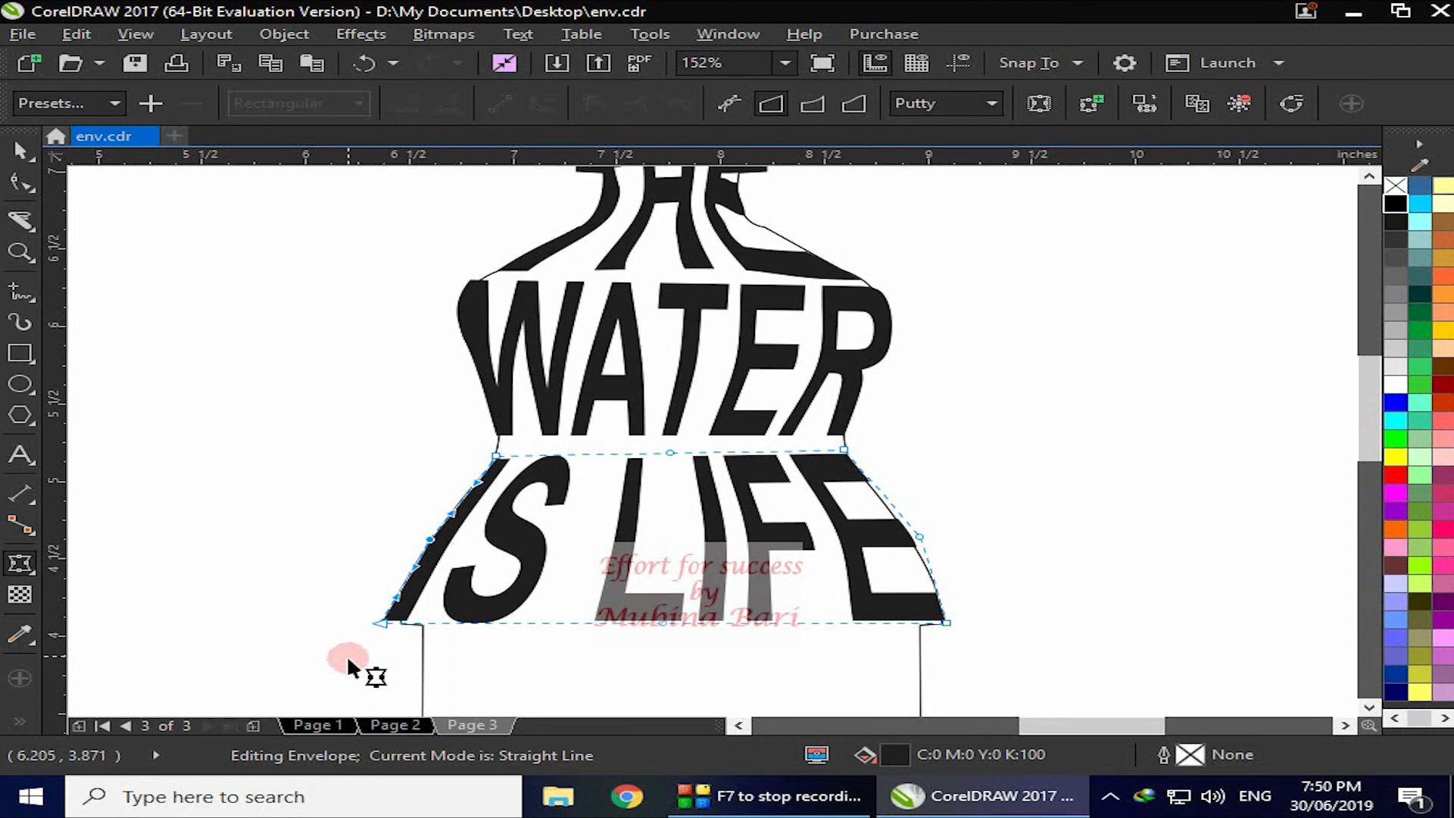
pyautogui.click(309, 675)
pyautogui.moveTo(305, 659); pyautogui.dragTo(274, 239)
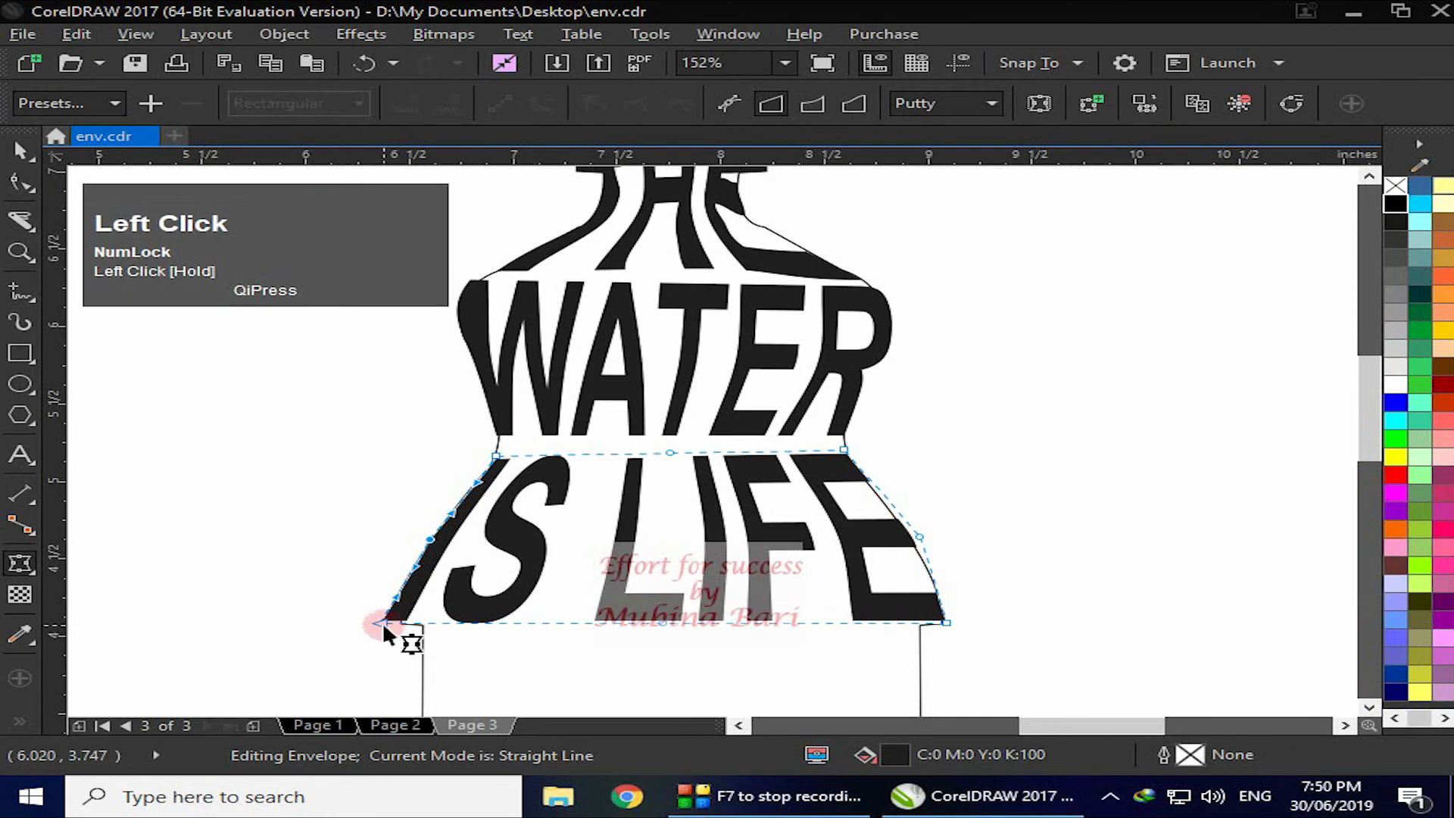
# Adjust the lower-left envelope corner of "IS LIFE" to the bottle outline and convert the text to curves
pyautogui.moveTo(379, 621); pyautogui.dragTo(396, 631)
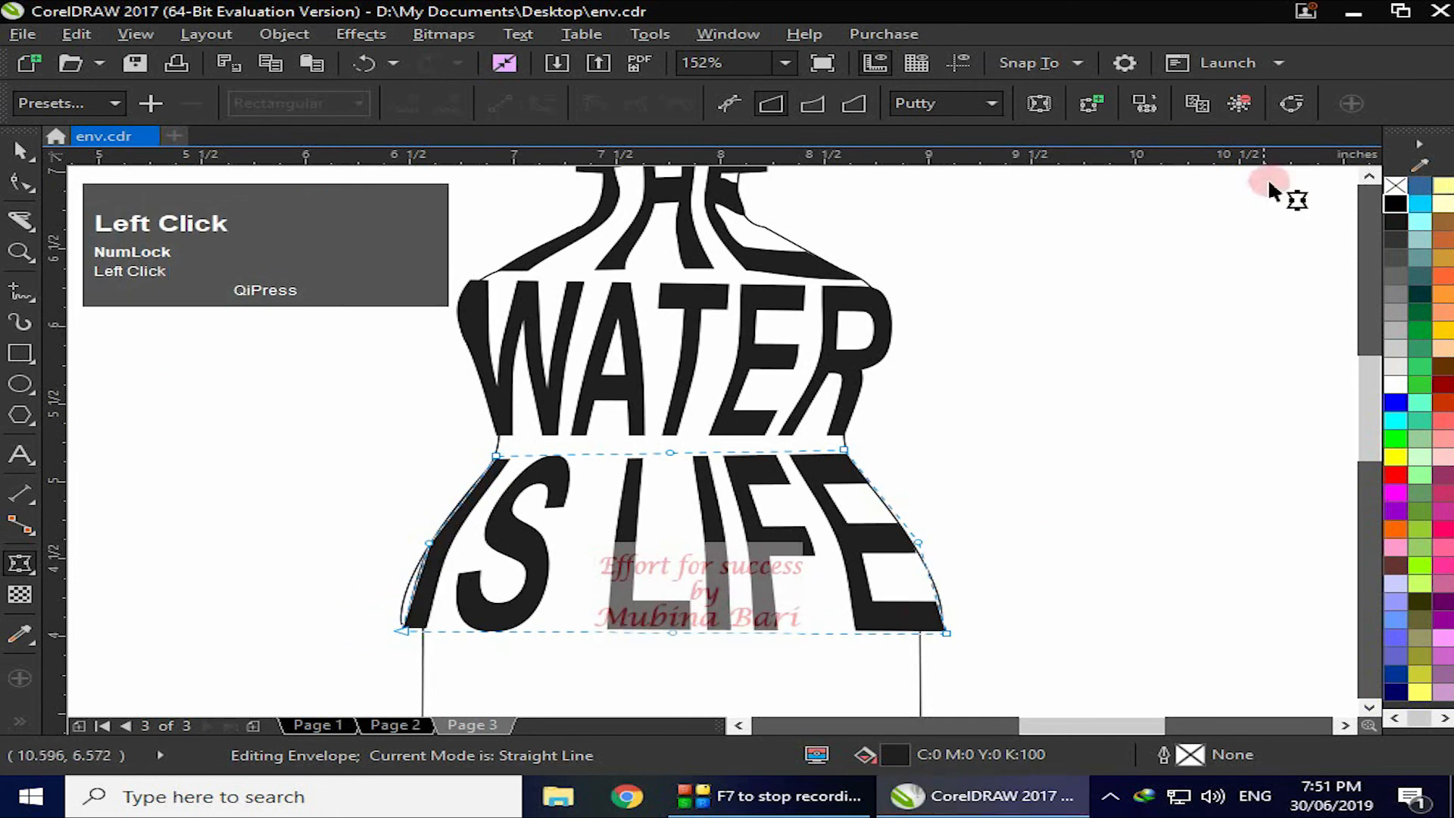
pyautogui.click(1297, 106)
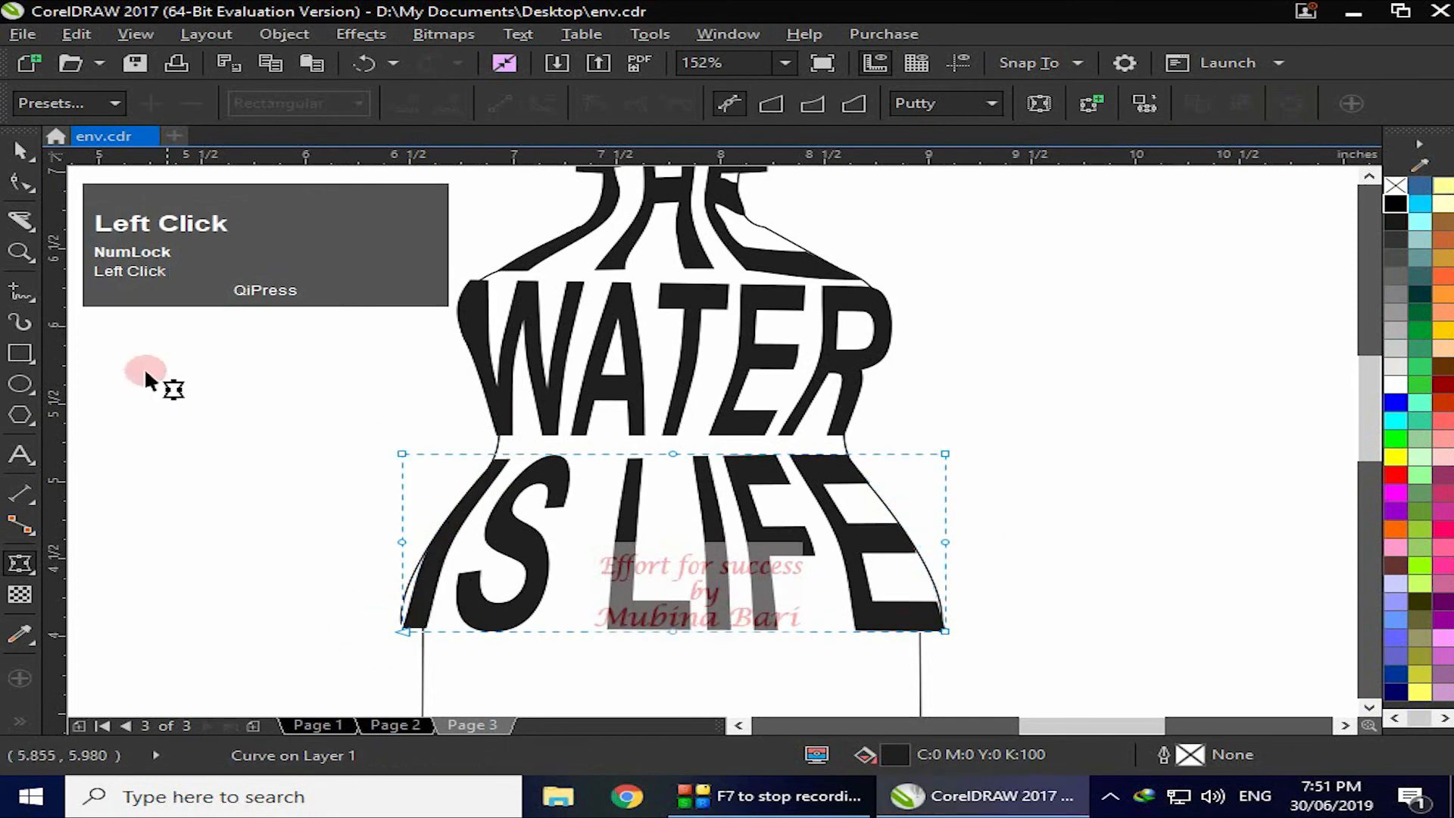
# Reshape the outer corner nodes of the last E and the first I in "IS LIFE" to meet the bottle outline
pyautogui.click(23, 179)
pyautogui.moveTo(944, 630)
pyautogui.mouseDown()
pyautogui.moveTo(941, 598)
pyautogui.moveTo(941, 623)
pyautogui.mouseUp()
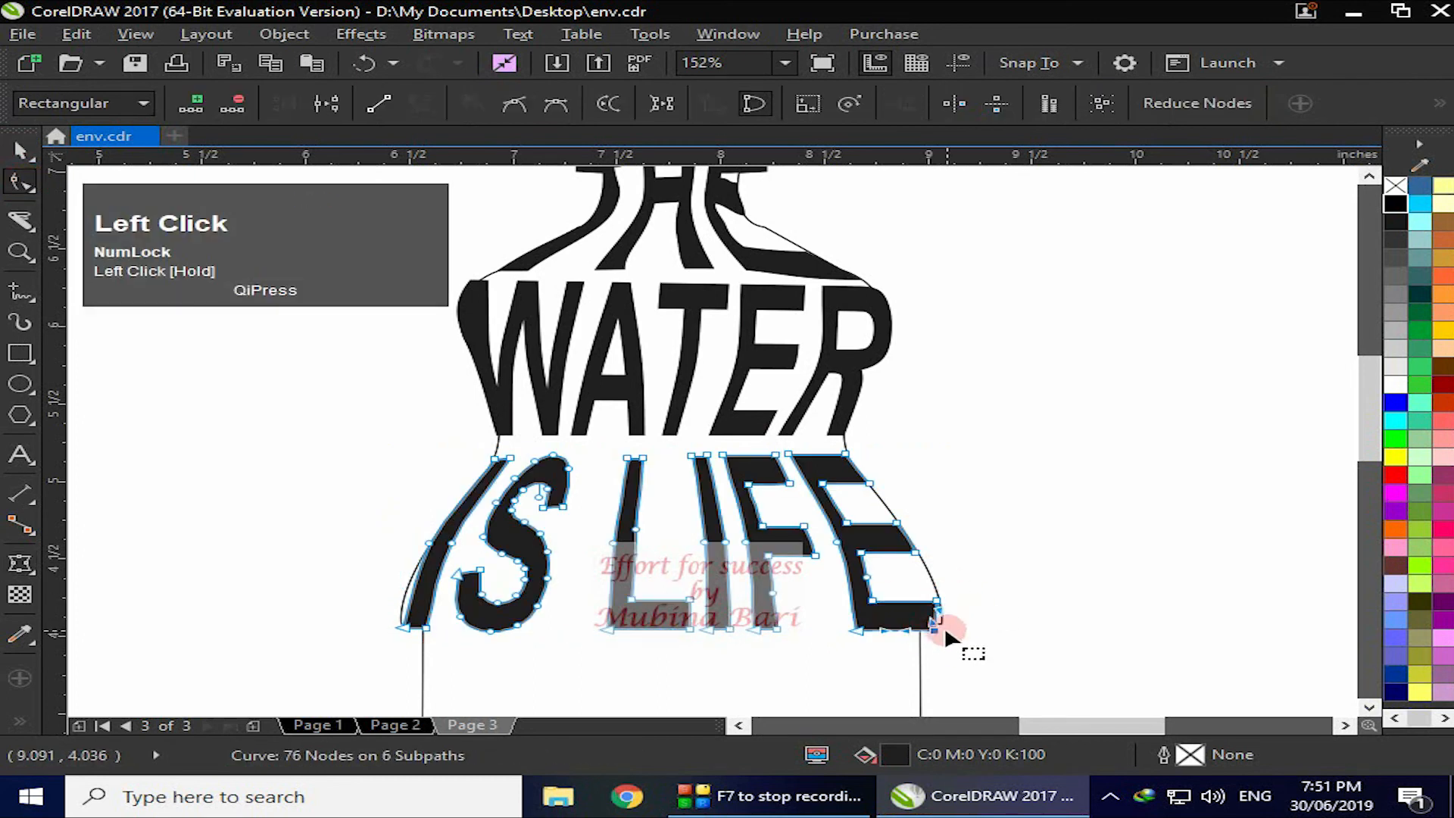
pyautogui.moveTo(412, 595); pyautogui.dragTo(405, 597)
pyautogui.click(20, 152)
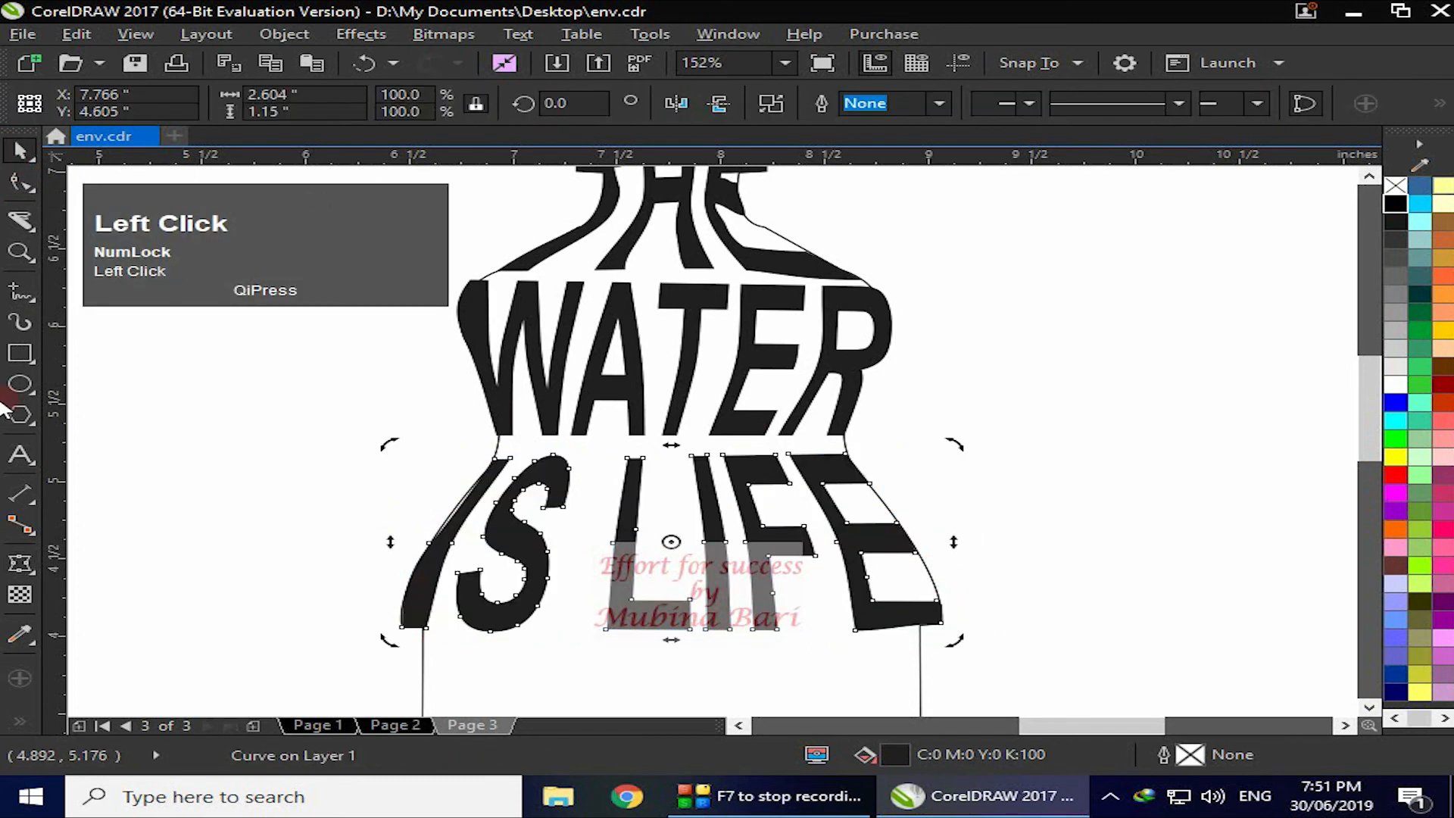
# Move the lines "SAVE", "LiFE" and "SAVE" into the bottle's straight body, stacked vertically, and make them bold
pyautogui.click(21, 252)
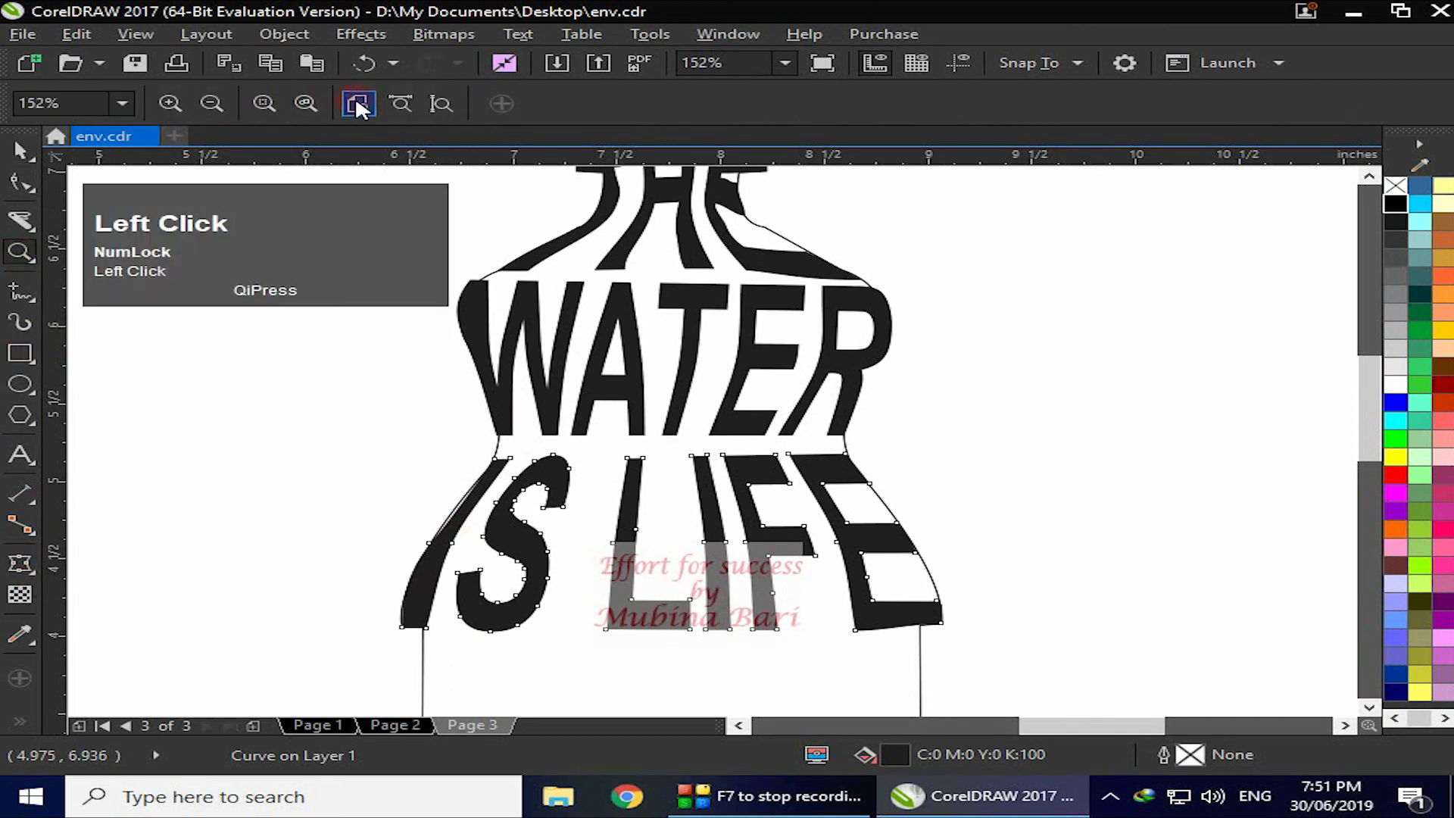
pyautogui.click(358, 102)
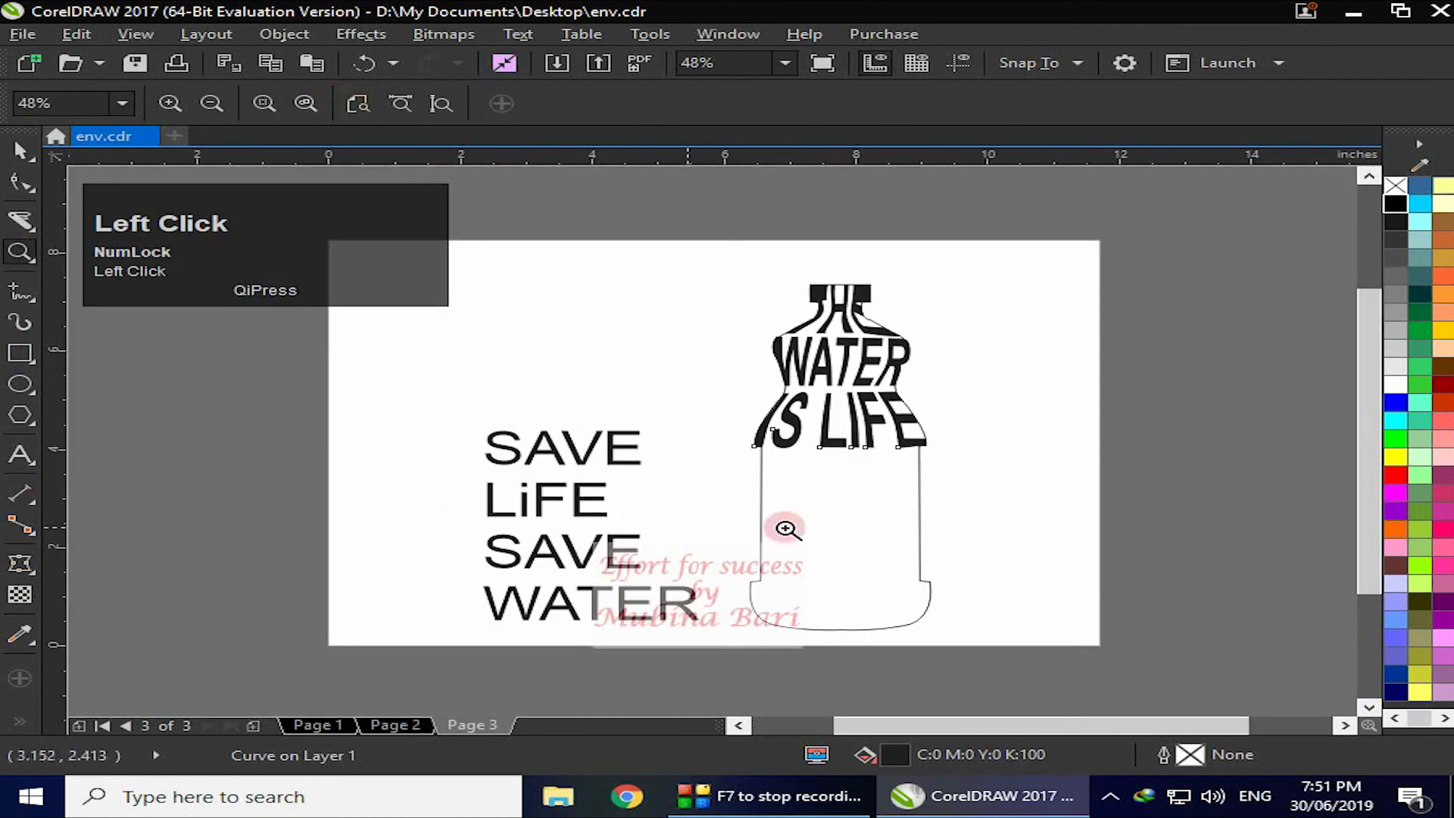
pyautogui.click(1063, 473)
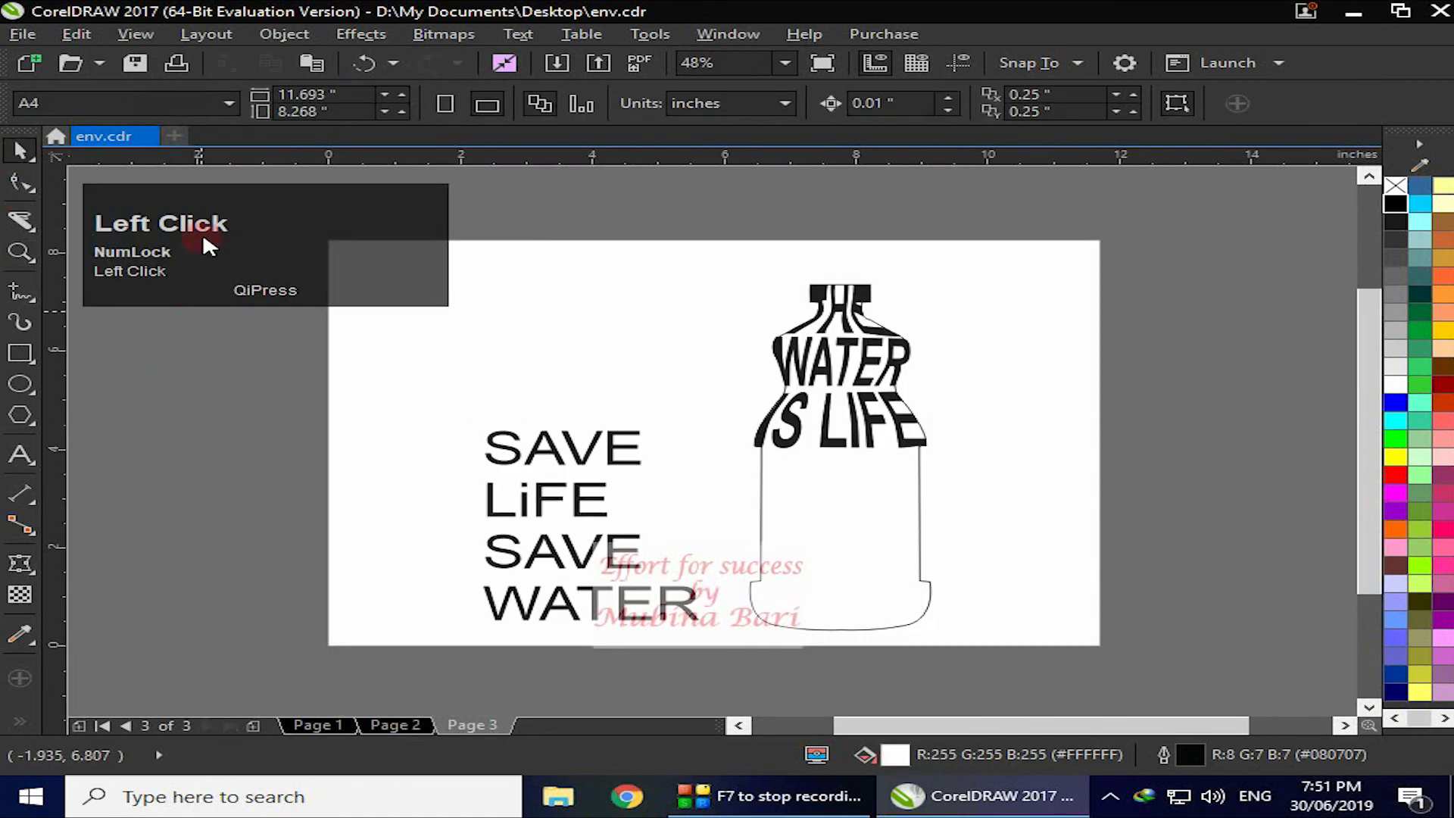
pyautogui.moveTo(203, 234); pyautogui.dragTo(220, 636)
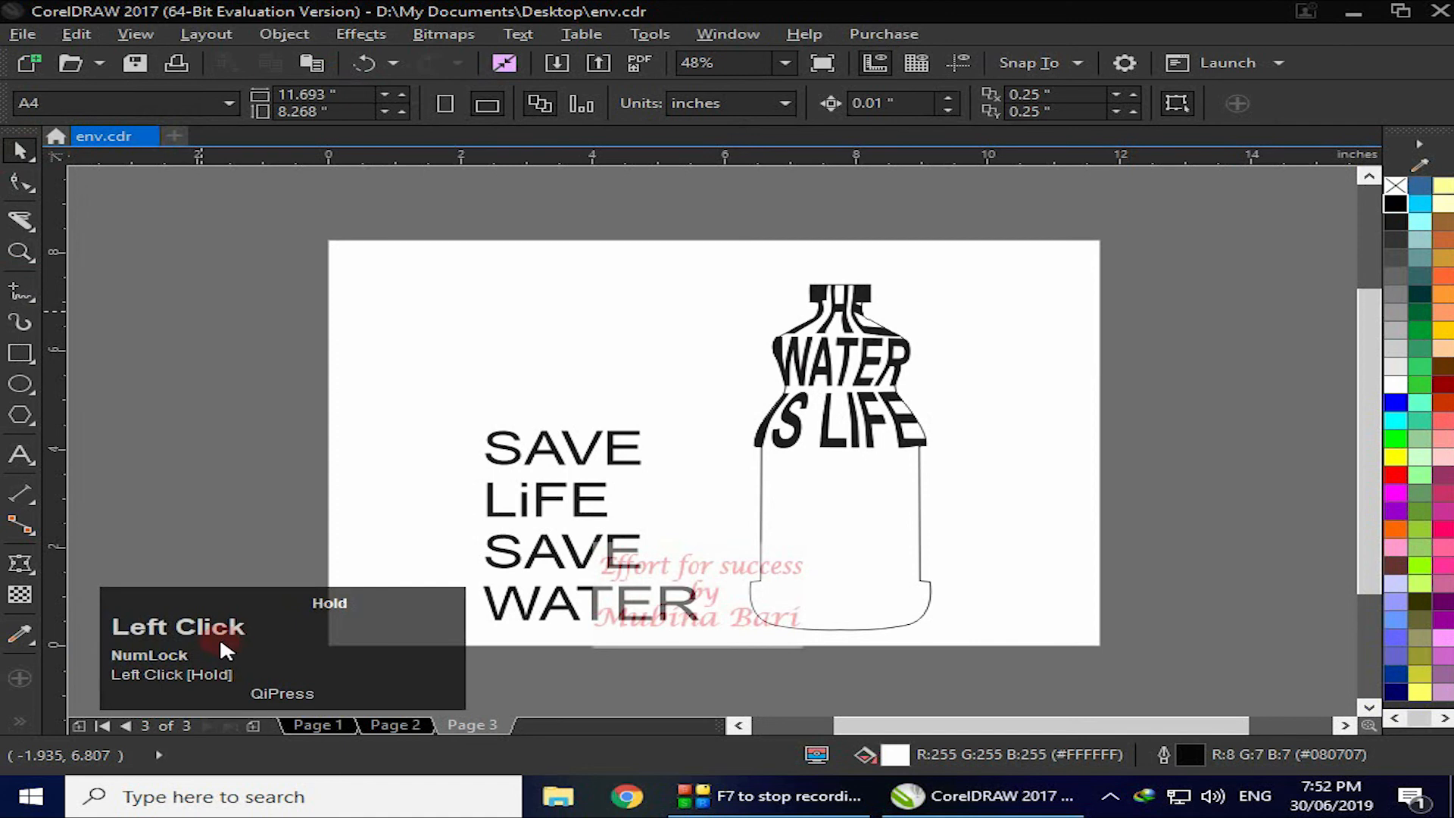
pyautogui.moveTo(558, 447); pyautogui.dragTo(838, 471)
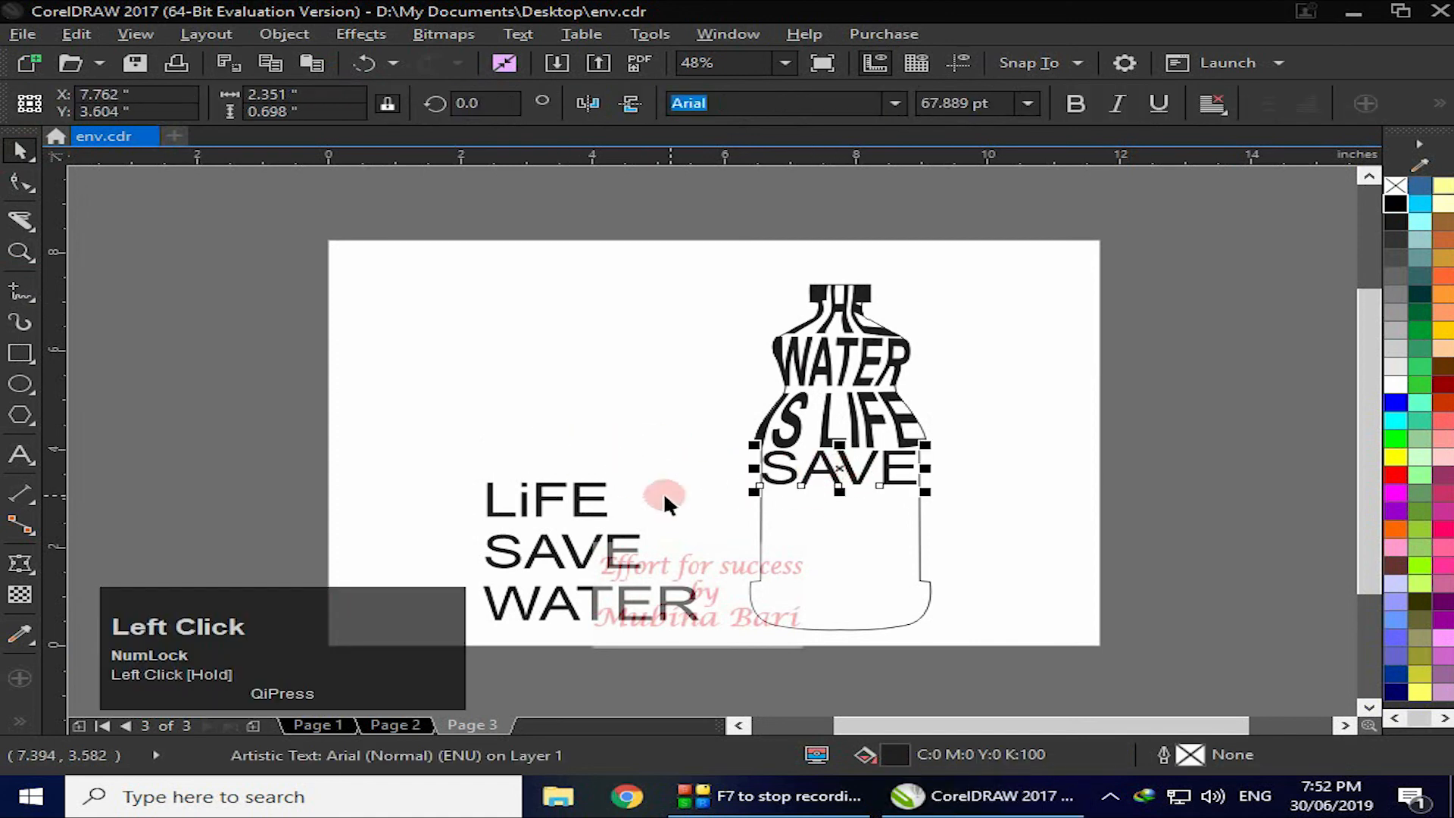
pyautogui.moveTo(569, 507); pyautogui.dragTo(859, 519)
pyautogui.moveTo(561, 551); pyautogui.dragTo(840, 557)
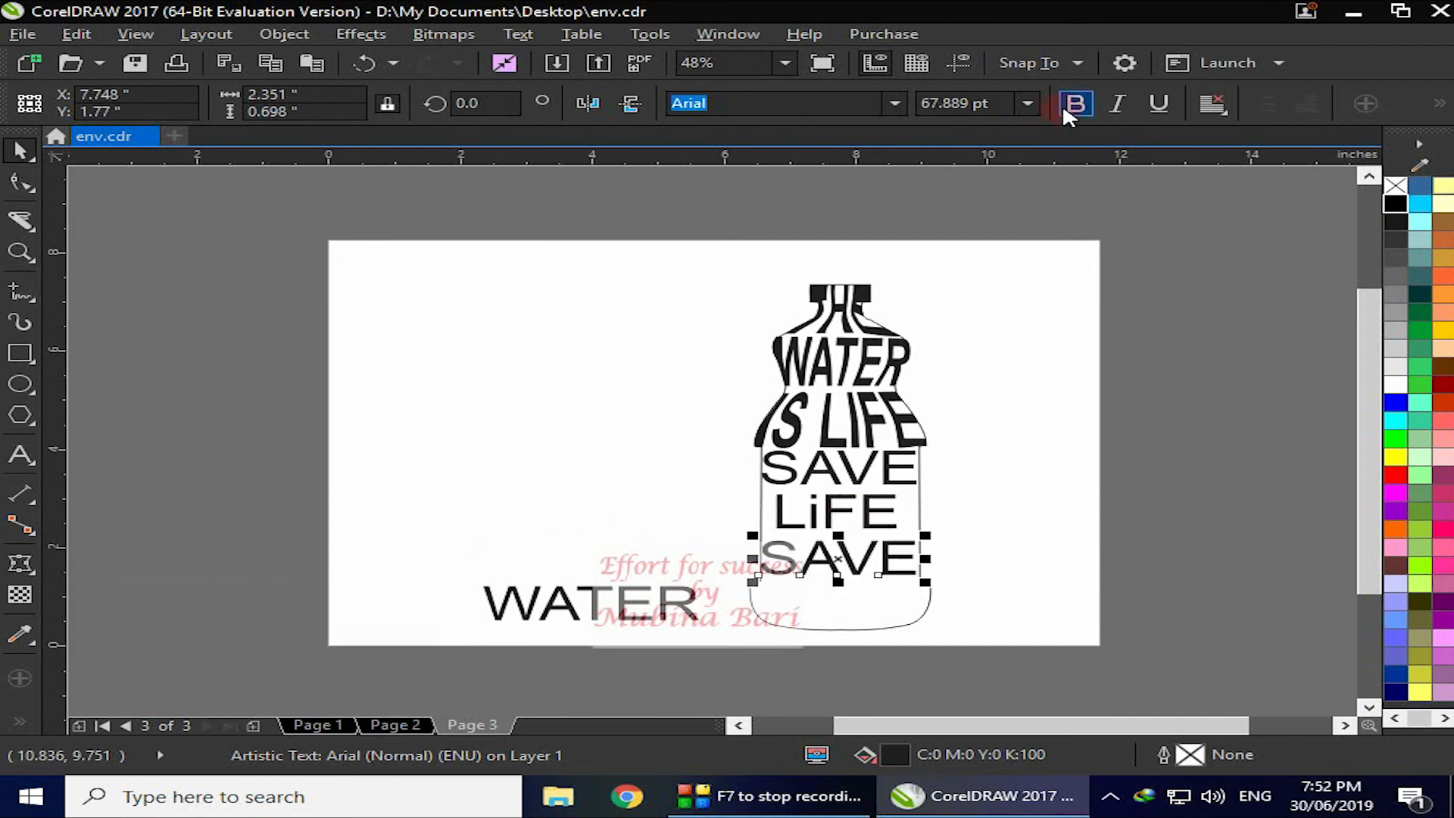
pyautogui.moveTo(929, 536)
pyautogui.mouseDown()
pyautogui.moveTo(941, 520)
pyautogui.moveTo(928, 536)
pyautogui.mouseUp()
pyautogui.click(292, 465)
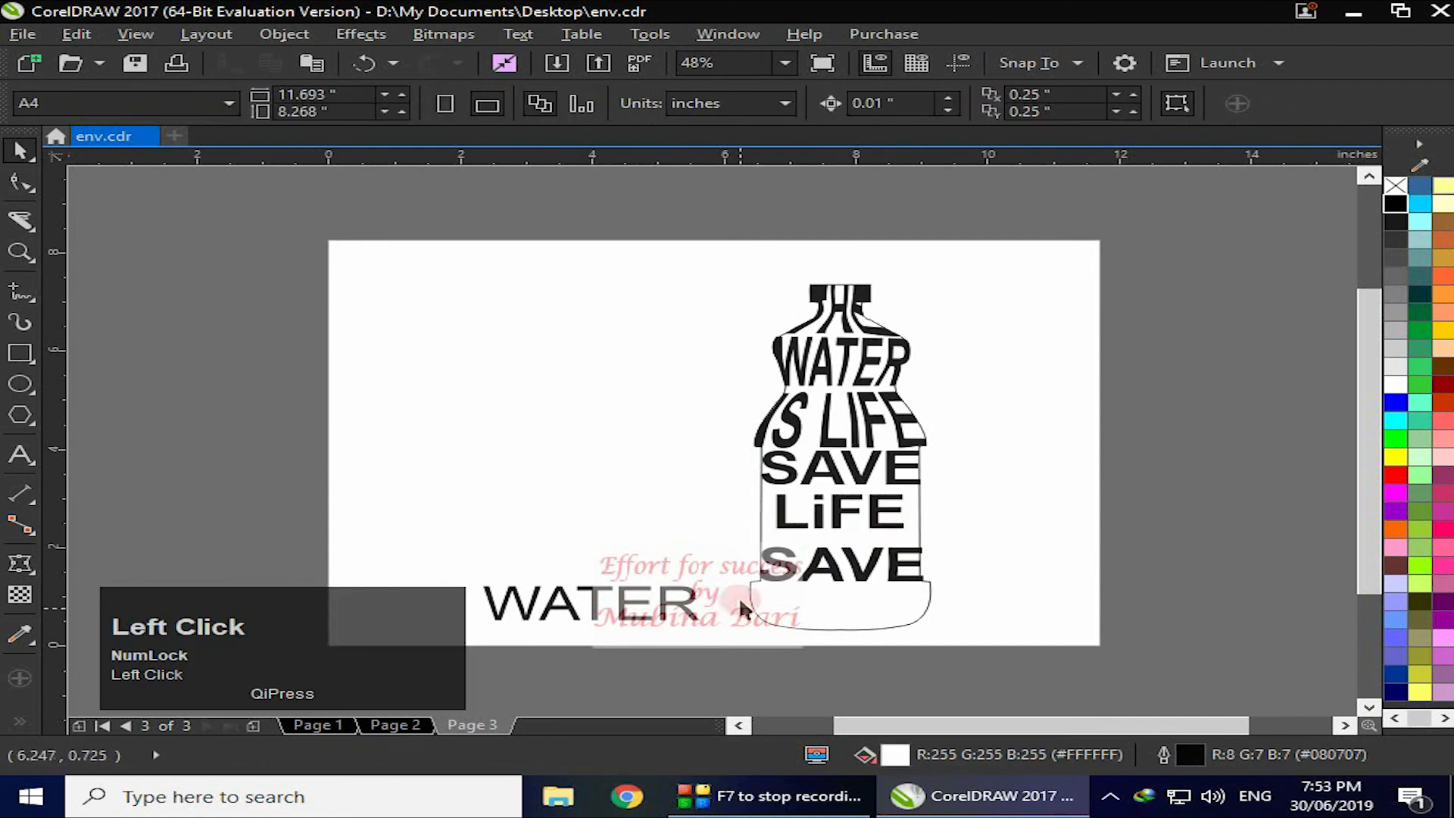
# Enlarge "LiFE" and centre it between the two "SAVE" lines in the bottle's body
pyautogui.click(843, 507)
pyautogui.click(178, 327)
pyautogui.click(898, 522)
pyautogui.moveTo(912, 488); pyautogui.dragTo(1048, 477)
pyautogui.moveTo(865, 506); pyautogui.dragTo(847, 525)
# Apply an envelope to "LiFE" and pull its side nodes in to the bottle's straight walls
pyautogui.click(20, 568)
pyautogui.moveTo(760, 518)
pyautogui.mouseDown()
pyautogui.moveTo(790, 510)
pyautogui.moveTo(760, 515)
pyautogui.mouseUp()
pyautogui.moveTo(930, 494); pyautogui.dragTo(921, 493)
pyautogui.moveTo(931, 517); pyautogui.dragTo(921, 513)
pyautogui.moveTo(928, 539); pyautogui.dragTo(919, 539)
# Move the remaining "WATER" line onto the bottle's base and make it bold
pyautogui.click(30, 153)
pyautogui.click(833, 628)
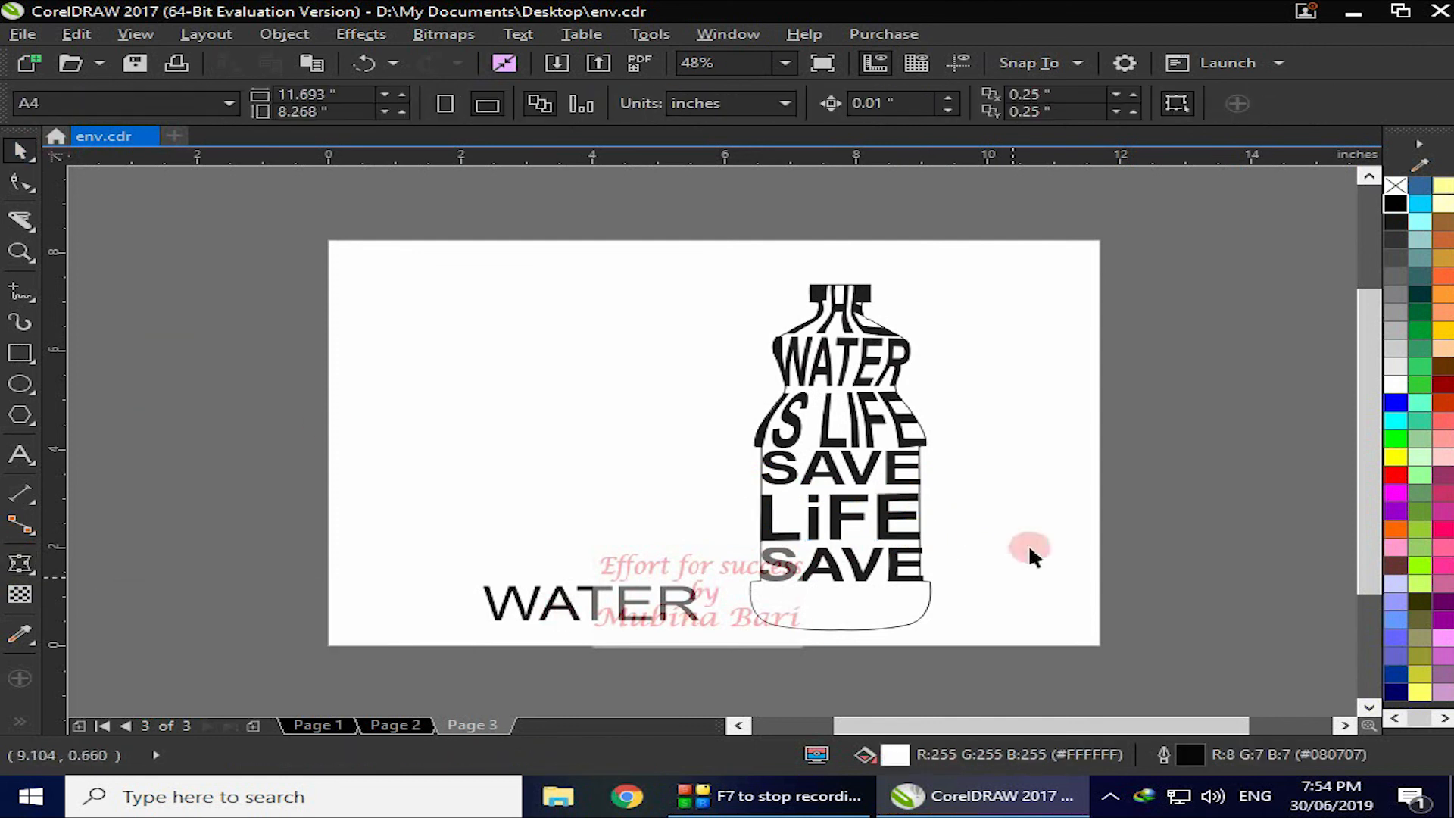
pyautogui.moveTo(562, 598); pyautogui.dragTo(819, 603)
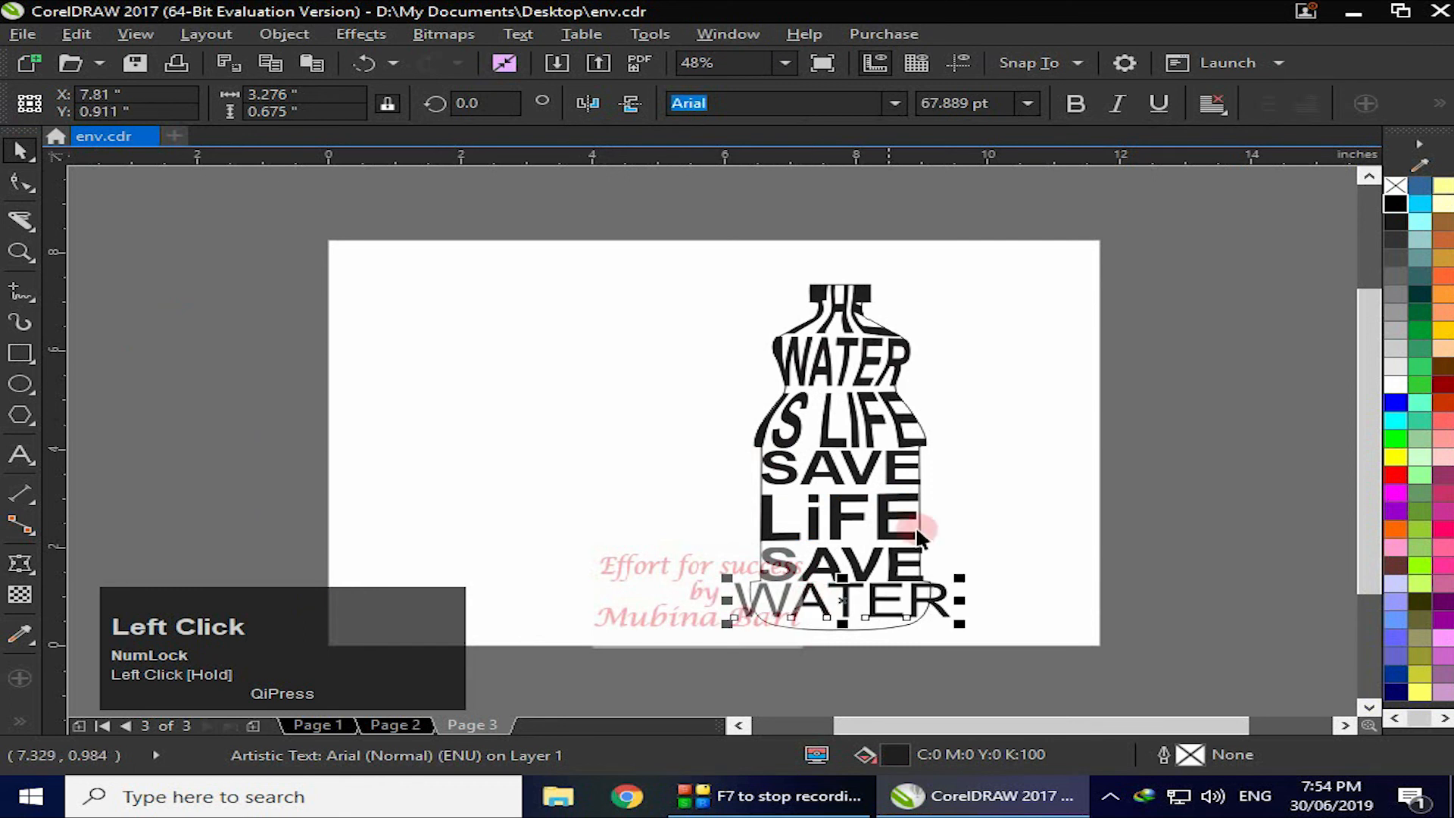
pyautogui.click(1079, 103)
# Apply an envelope with Original mapping to the lower "WATER" and pull its left nodes to the base outline
pyautogui.click(19, 253)
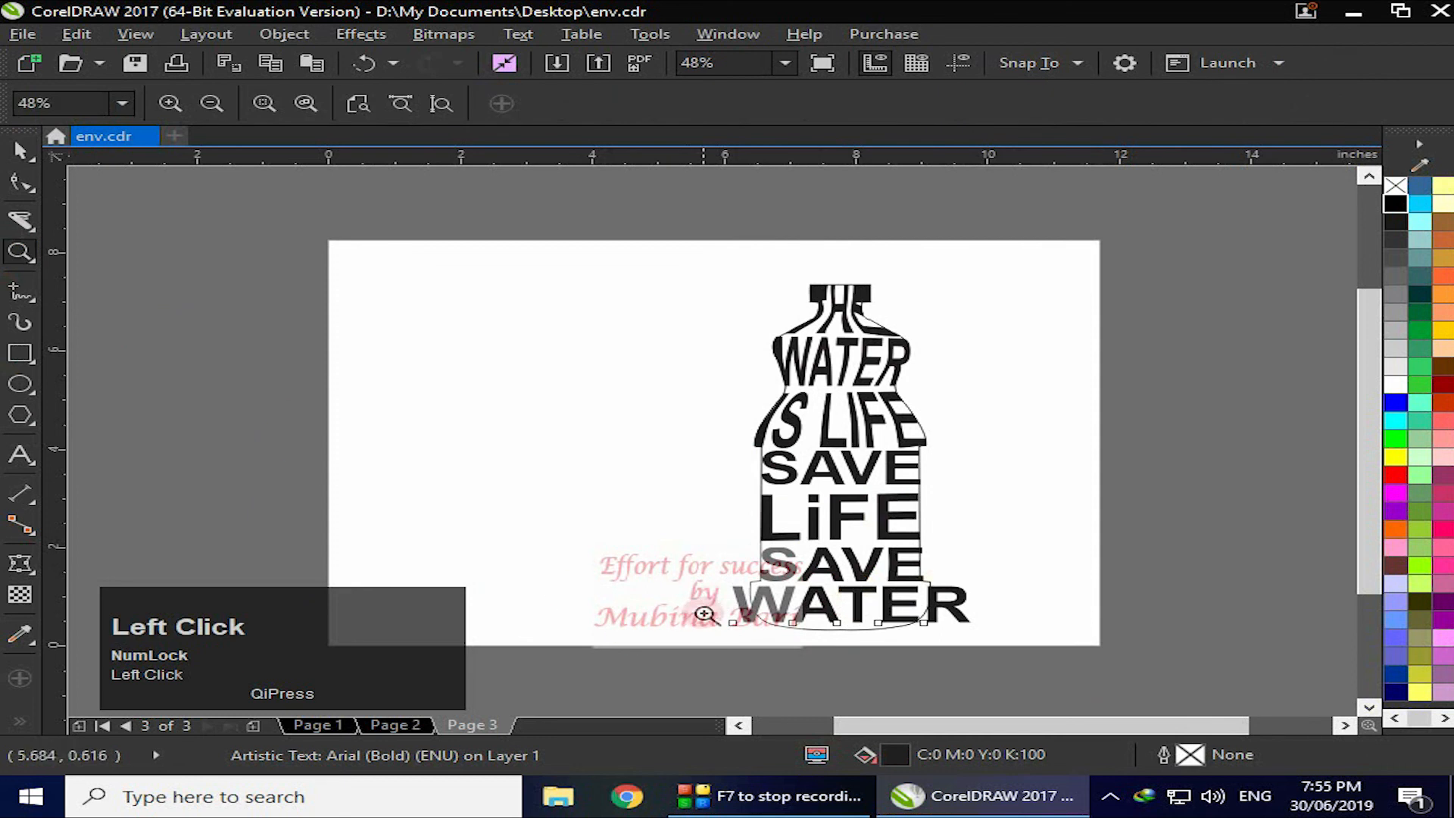
pyautogui.moveTo(682, 558); pyautogui.dragTo(988, 652)
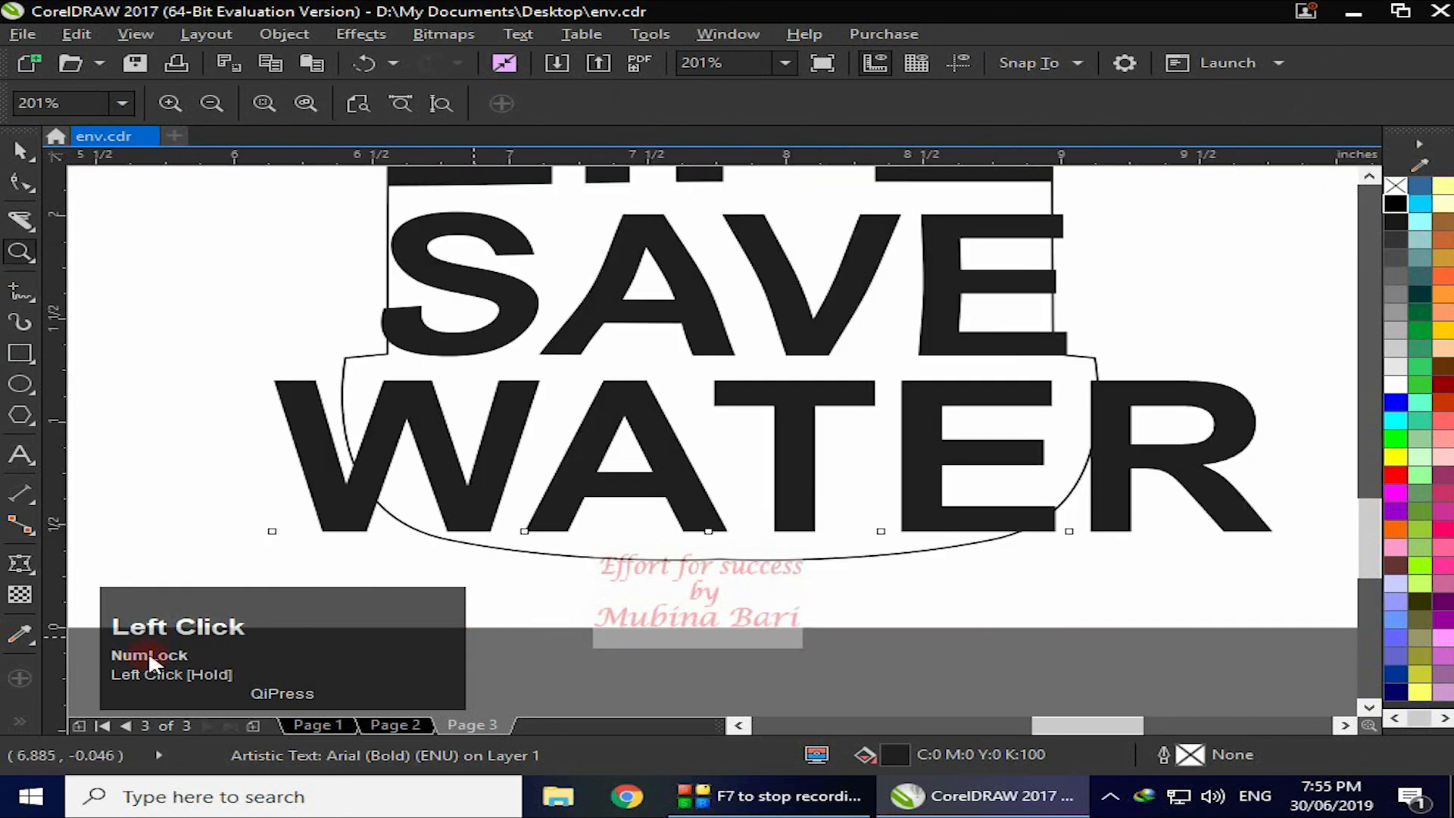
pyautogui.click(21, 564)
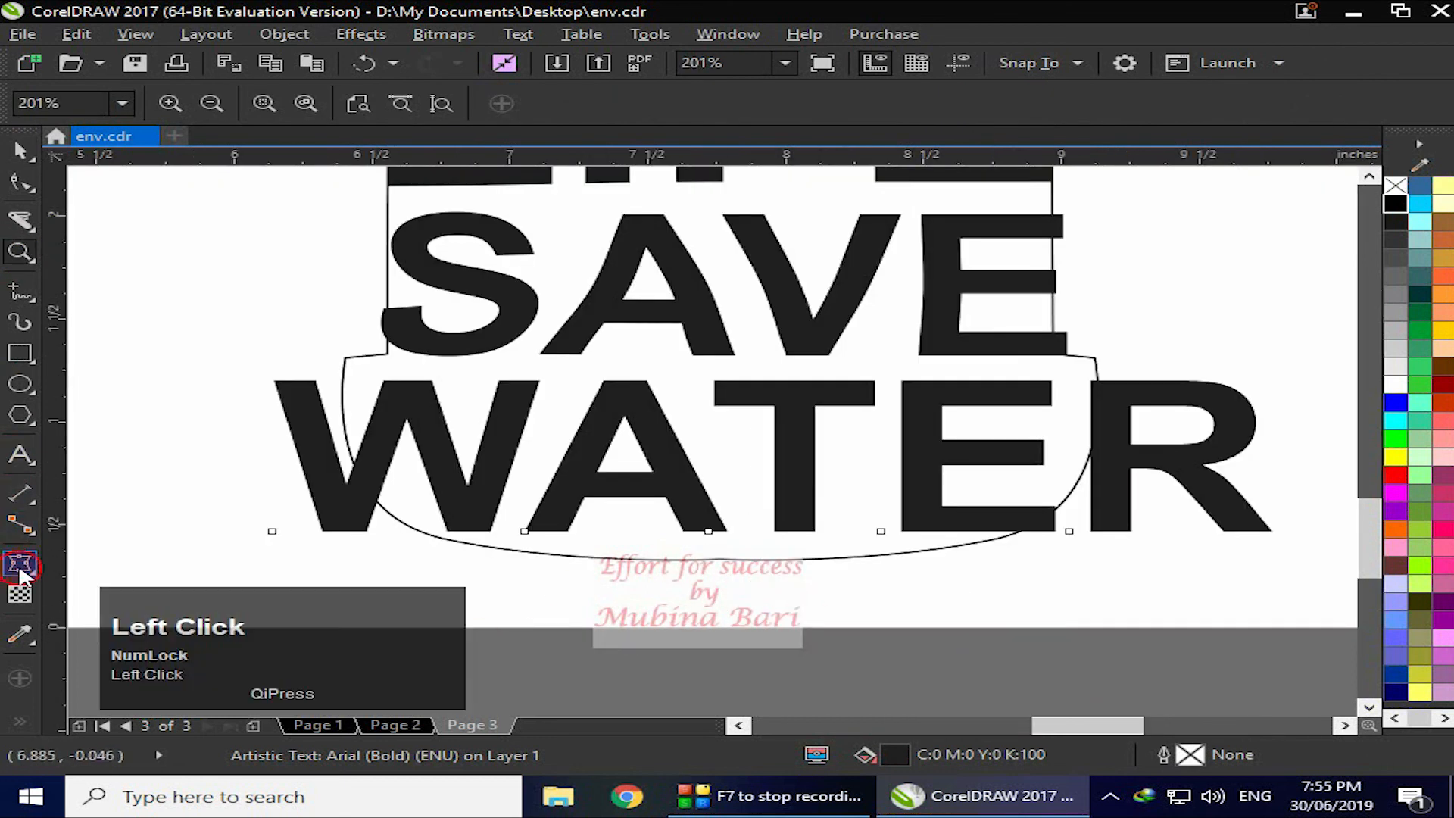
pyautogui.moveTo(273, 381); pyautogui.dragTo(341, 362)
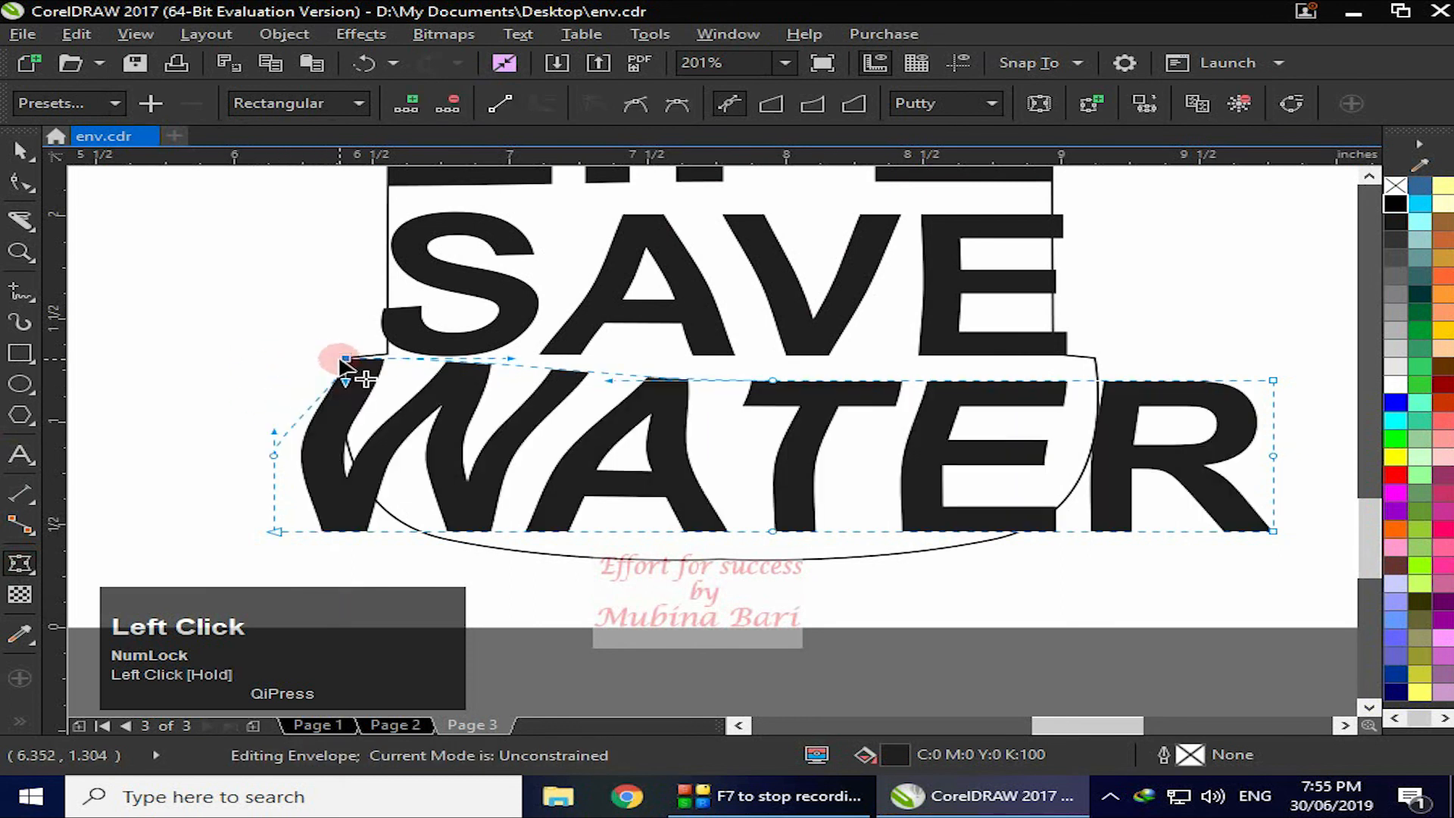
pyautogui.moveTo(274, 531); pyautogui.dragTo(394, 524)
pyautogui.click(992, 104)
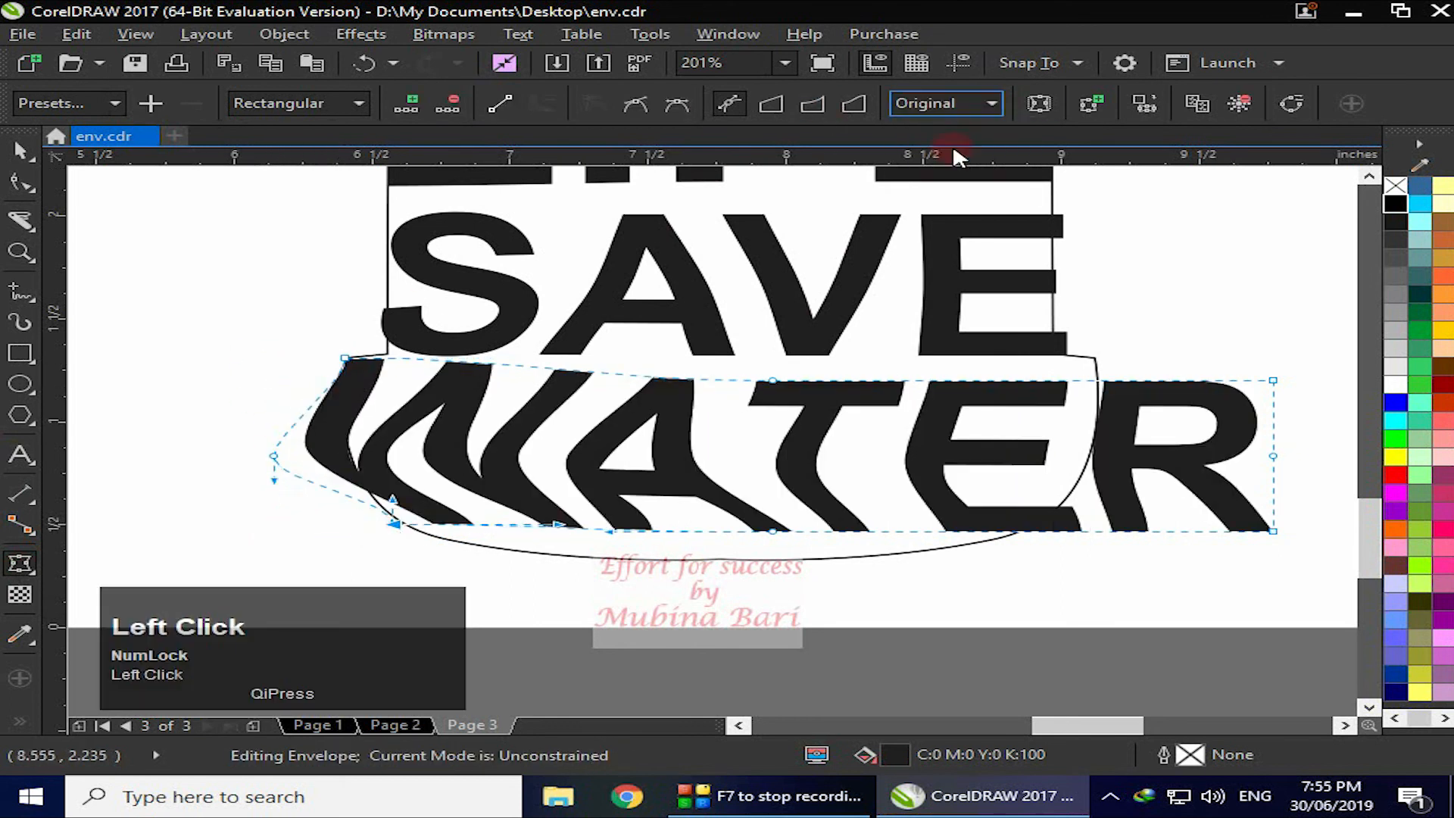
pyautogui.click(947, 171)
pyautogui.moveTo(274, 456); pyautogui.dragTo(348, 450)
# Pull the right corners and right side node of the lower "WATER" envelope to the curved base outline
pyautogui.moveTo(1274, 381); pyautogui.dragTo(1096, 364)
pyautogui.moveTo(1275, 456); pyautogui.dragTo(1091, 455)
pyautogui.moveTo(1274, 532); pyautogui.dragTo(1059, 517)
pyautogui.moveTo(1096, 365); pyautogui.dragTo(1124, 354)
pyautogui.moveTo(1058, 517); pyautogui.dragTo(1042, 520)
pyautogui.moveTo(1089, 455); pyautogui.dragTo(1100, 454)
pyautogui.moveTo(1124, 354); pyautogui.dragTo(1121, 358)
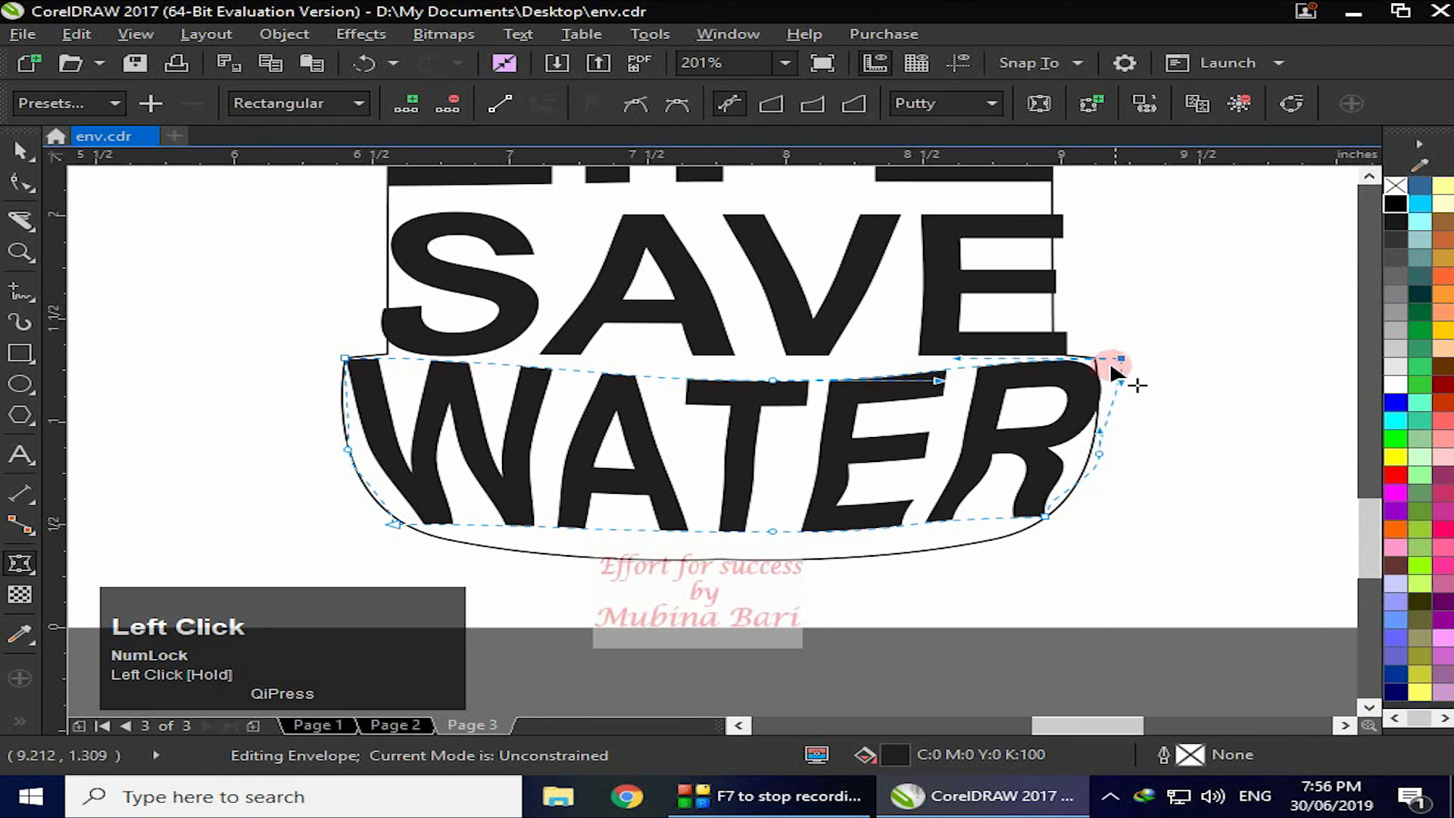
pyautogui.moveTo(1043, 519); pyautogui.dragTo(1043, 528)
# Refine the lower-left corner, left side node and their handles so the W fills the base's rounded corner
pyautogui.moveTo(396, 524); pyautogui.dragTo(381, 525)
pyautogui.moveTo(347, 450); pyautogui.dragTo(329, 445)
pyautogui.moveTo(380, 525); pyautogui.dragTo(405, 535)
pyautogui.moveTo(329, 447); pyautogui.dragTo(328, 457)
pyautogui.moveTo(342, 509); pyautogui.dragTo(364, 525)
pyautogui.moveTo(364, 525); pyautogui.dragTo(337, 521)
pyautogui.moveTo(407, 534)
pyautogui.mouseDown()
pyautogui.moveTo(387, 523)
pyautogui.moveTo(362, 538)
pyautogui.moveTo(415, 532)
pyautogui.mouseUp()
pyautogui.click(329, 426)
# Curve the lower "WATER" envelope's bottom edge down to the base outline and raise its top centre node
pyautogui.moveTo(773, 532); pyautogui.dragTo(769, 559)
pyautogui.click(878, 588)
pyautogui.moveTo(576, 545); pyautogui.dragTo(577, 553)
pyautogui.click(1035, 531)
pyautogui.moveTo(881, 535); pyautogui.dragTo(889, 552)
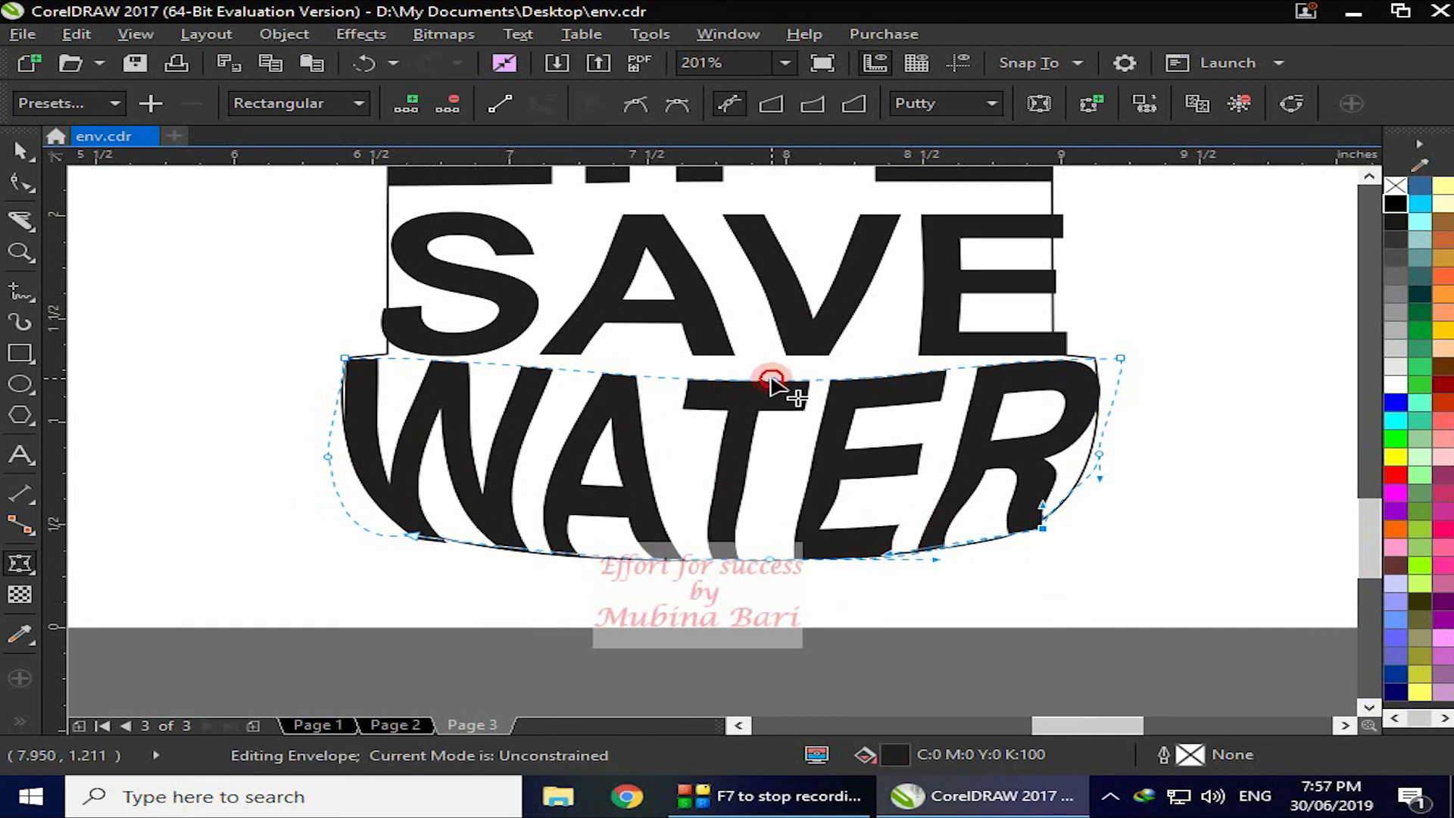
pyautogui.moveTo(774, 378); pyautogui.dragTo(773, 363)
# Refine the right corners, side node and handle of the lower "WATER" envelope so the R fills the base's rounded corner
pyautogui.moveTo(1122, 358)
pyautogui.mouseDown()
pyautogui.moveTo(1102, 358)
pyautogui.moveTo(1117, 356)
pyautogui.mouseUp()
pyautogui.moveTo(1078, 494); pyautogui.dragTo(1118, 460)
pyautogui.moveTo(1042, 528); pyautogui.dragTo(1025, 528)
pyautogui.moveTo(1099, 454); pyautogui.dragTo(1114, 454)
pyautogui.click(1078, 539)
# Delete the bottle outline behind the fitted text lines
pyautogui.click(23, 151)
pyautogui.click(28, 192)
pyautogui.click(76, 179)
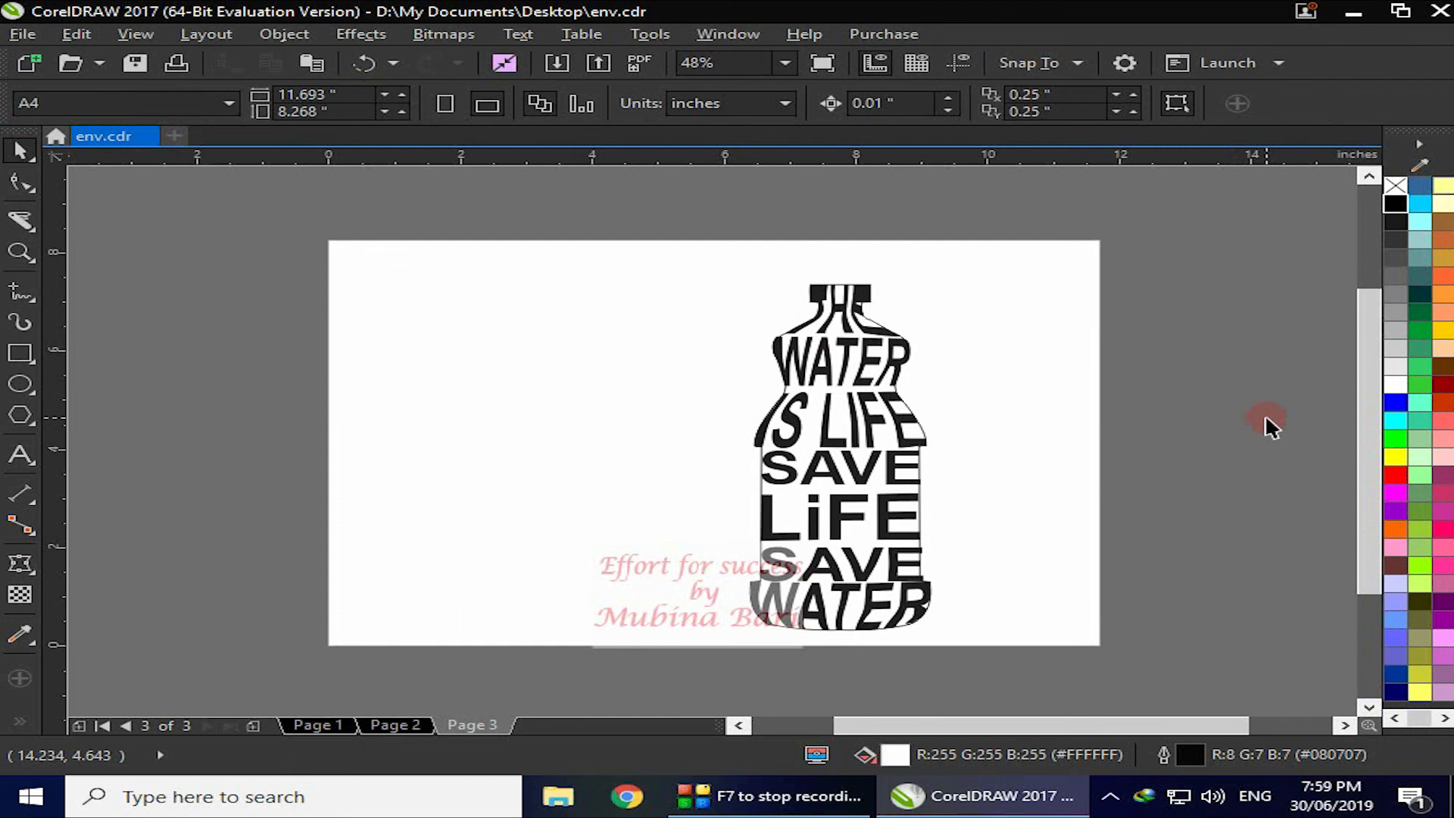
pyautogui.click(763, 496)
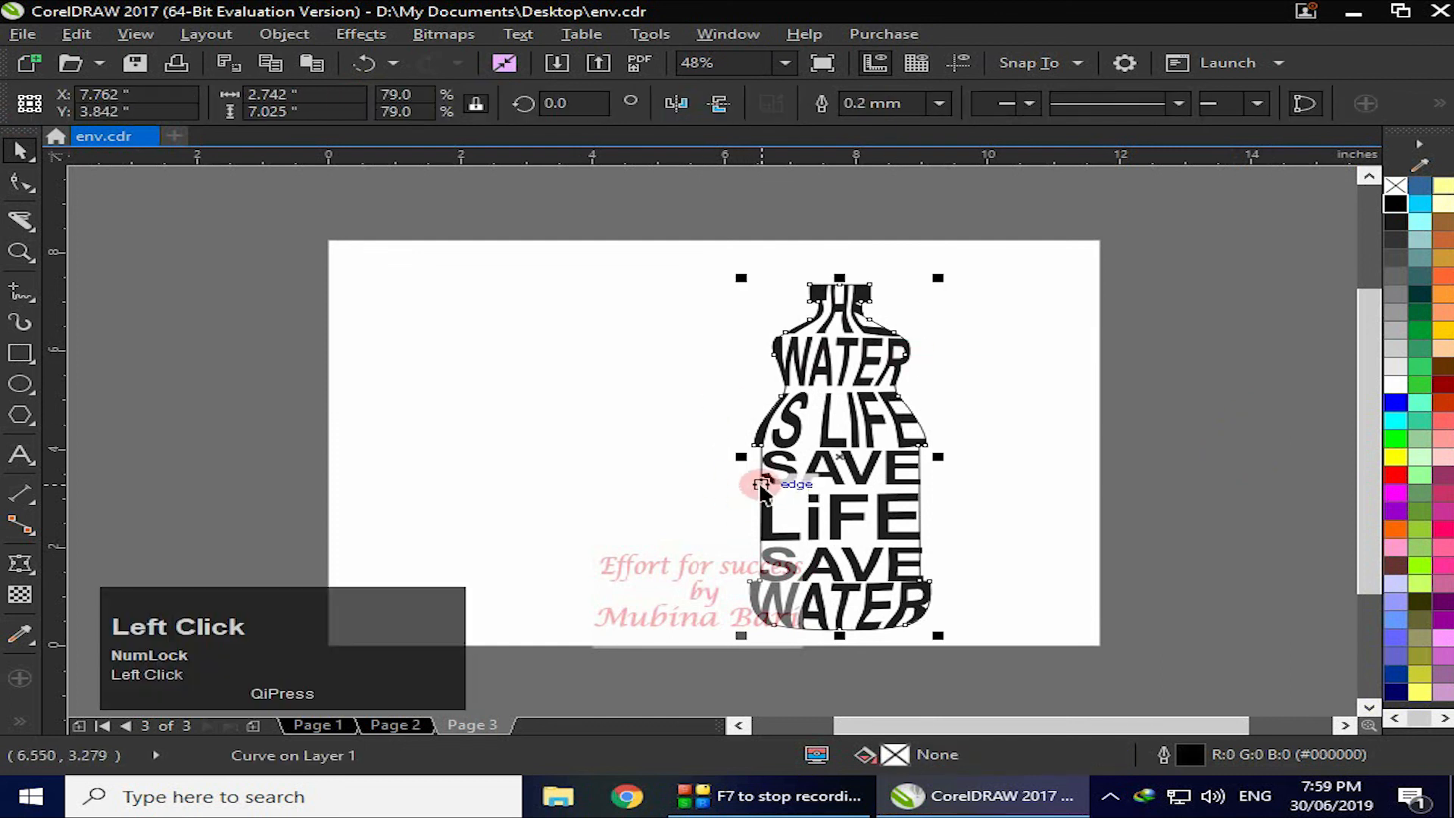
pyautogui.press('Delete')
pyautogui.click(1012, 439)
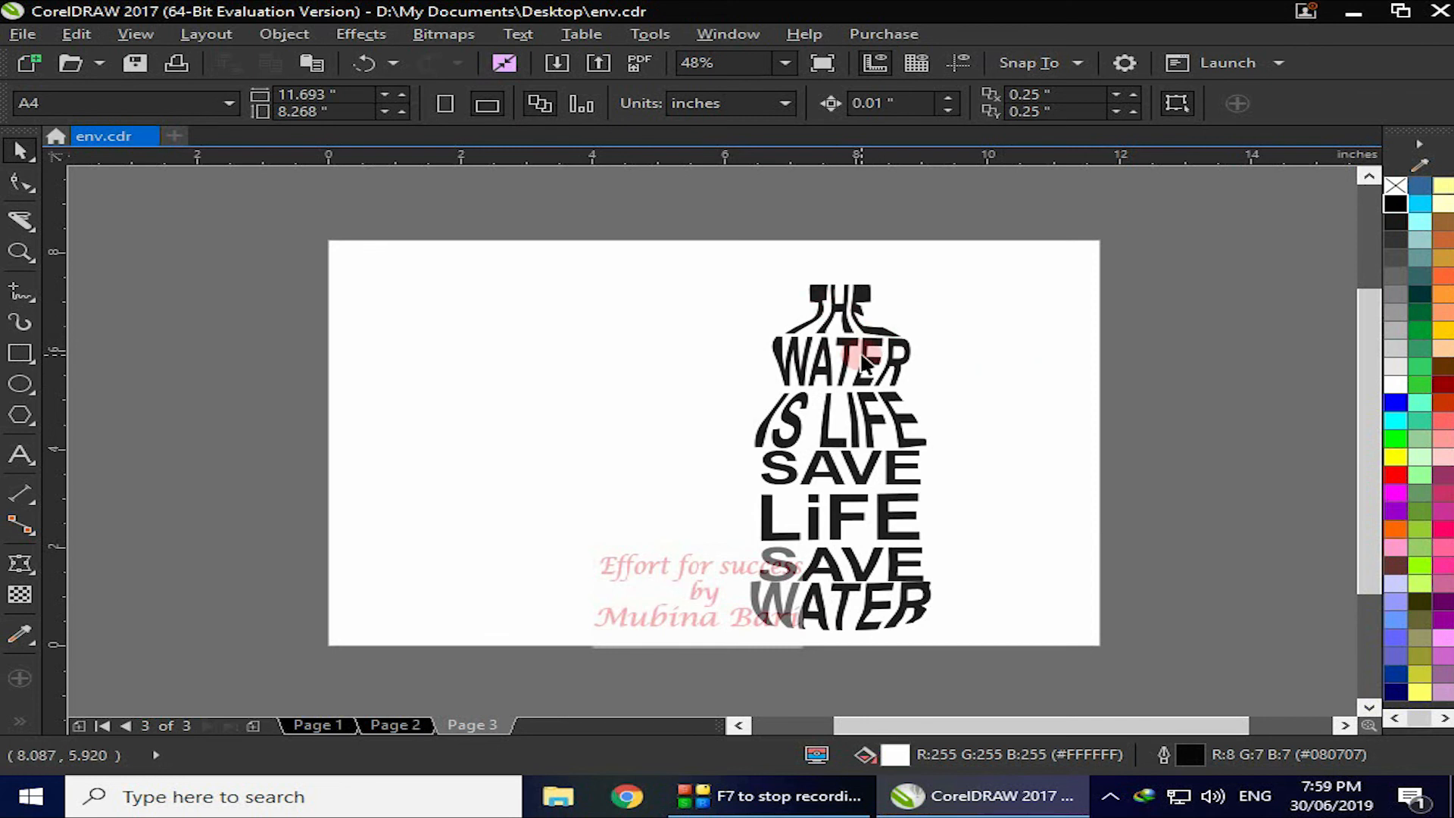
# Try a red fill on "LiFE" and set it back to black
pyautogui.click(833, 522)
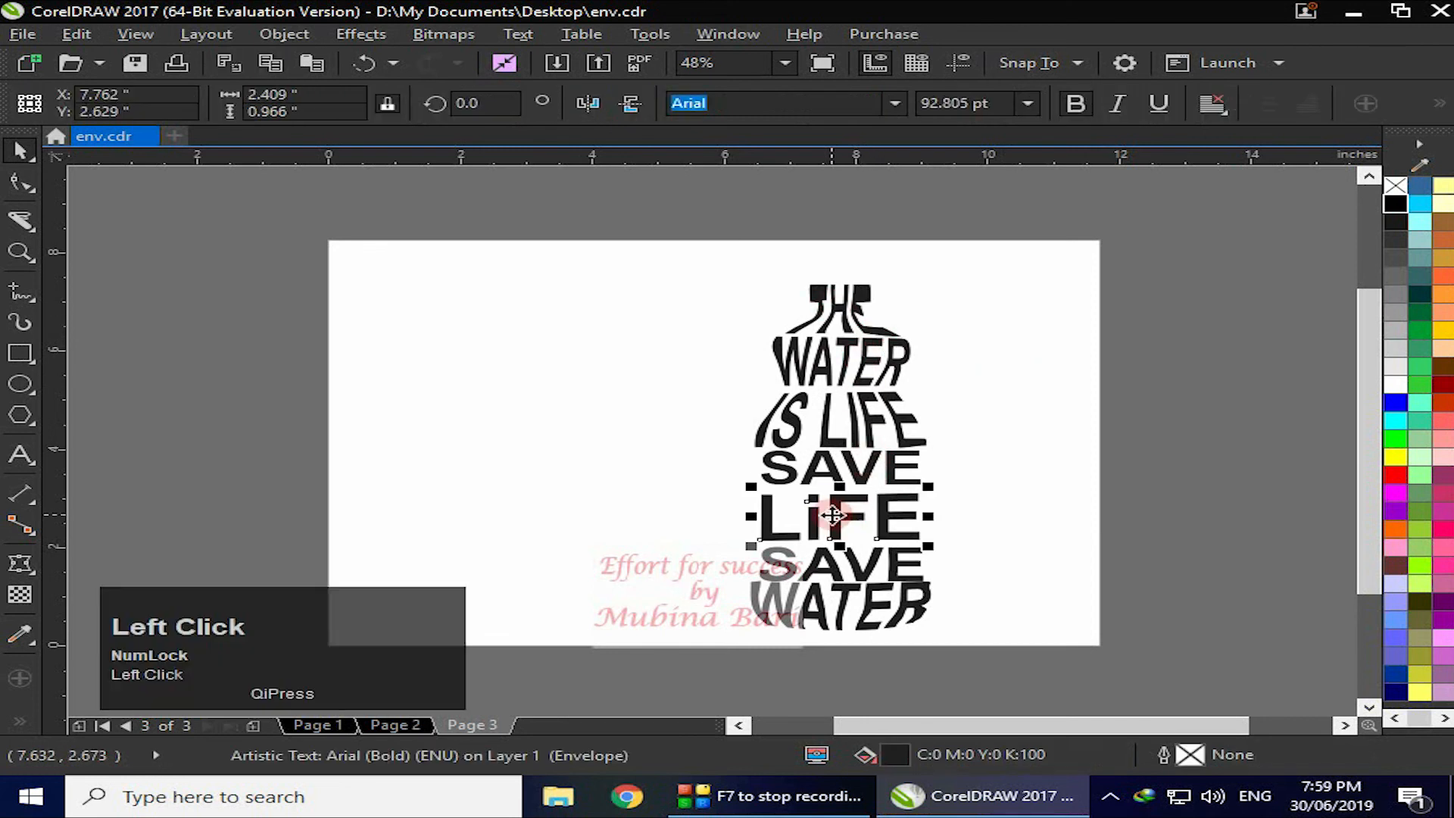
pyautogui.click(1397, 475)
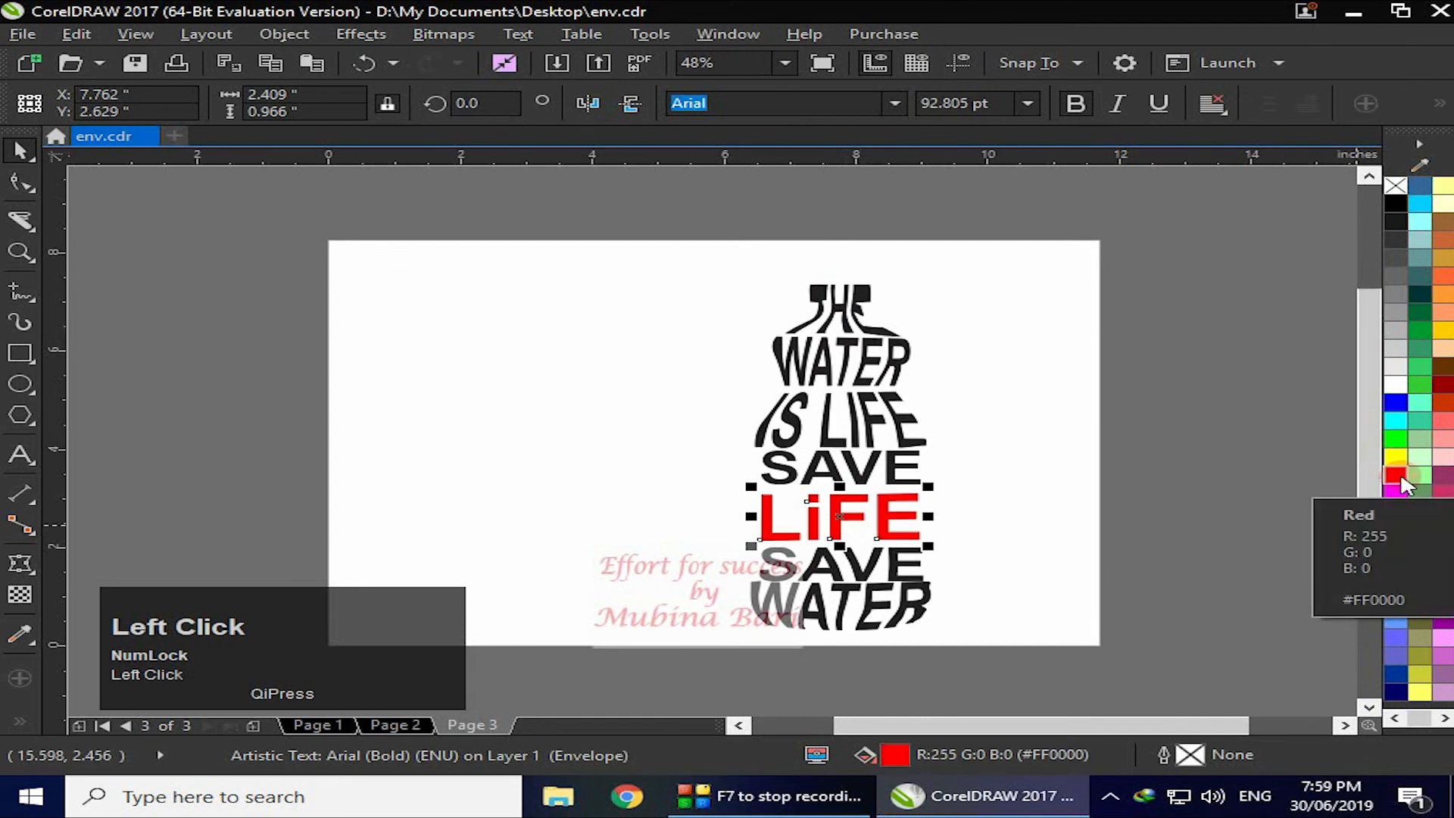
pyautogui.click(1397, 206)
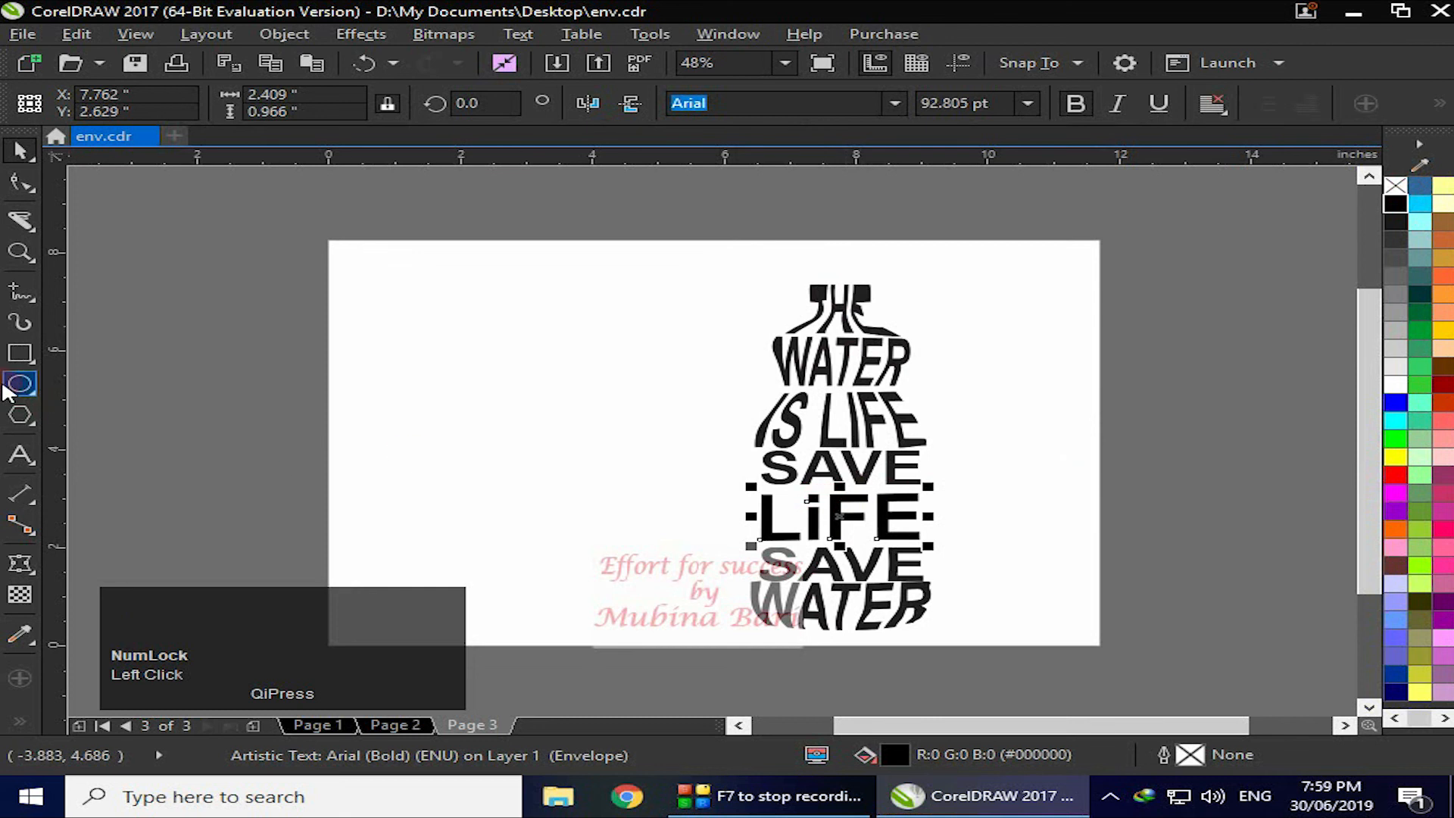
# Draw a heart shape about 0.3 by 0.37 inches beside the bottle, fill it red and remove its outline
pyautogui.click(32, 420)
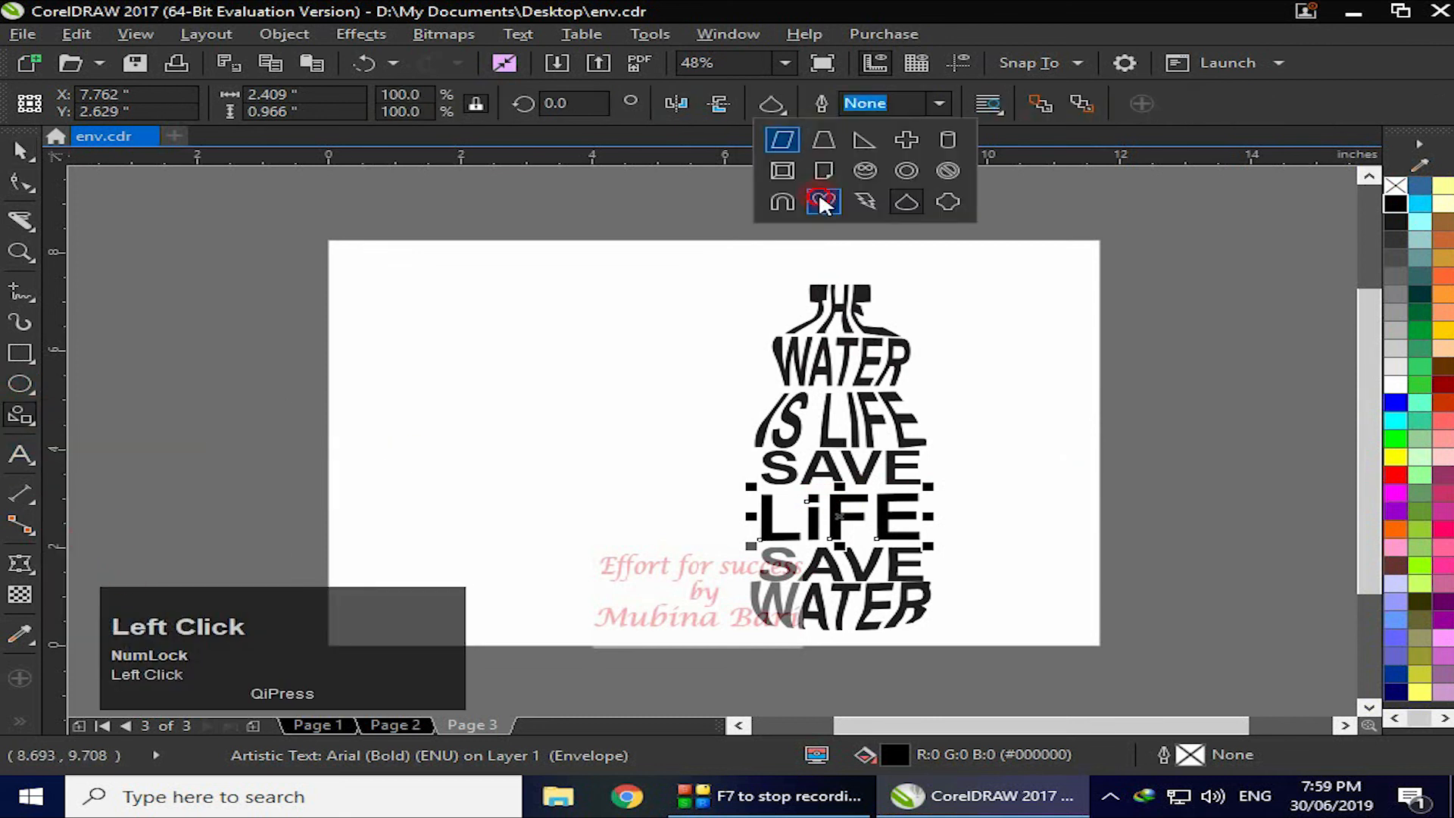
pyautogui.click(818, 201)
pyautogui.moveTo(598, 284); pyautogui.dragTo(631, 309)
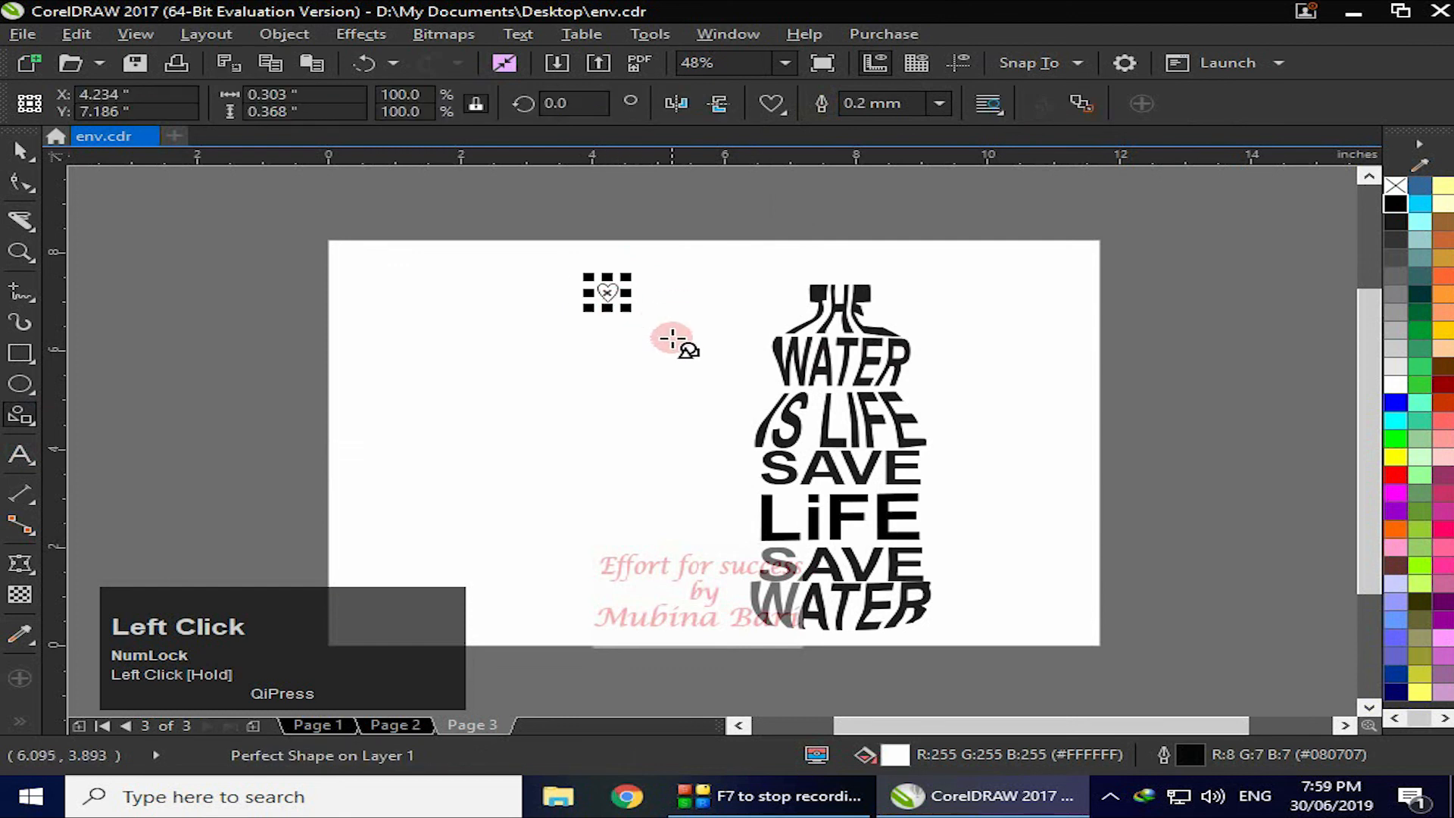
pyautogui.click(1407, 477)
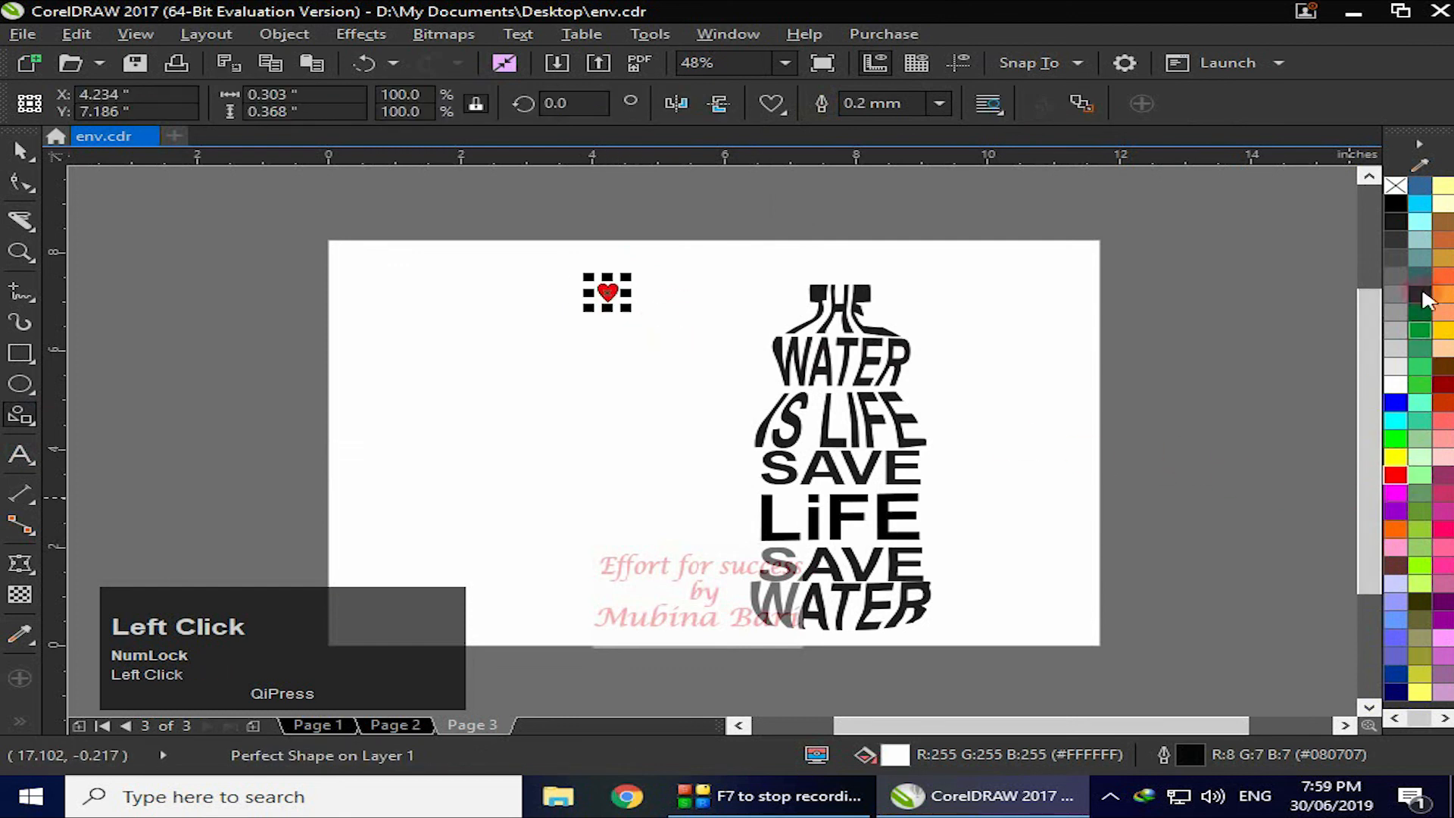
pyautogui.rightClick(1396, 188)
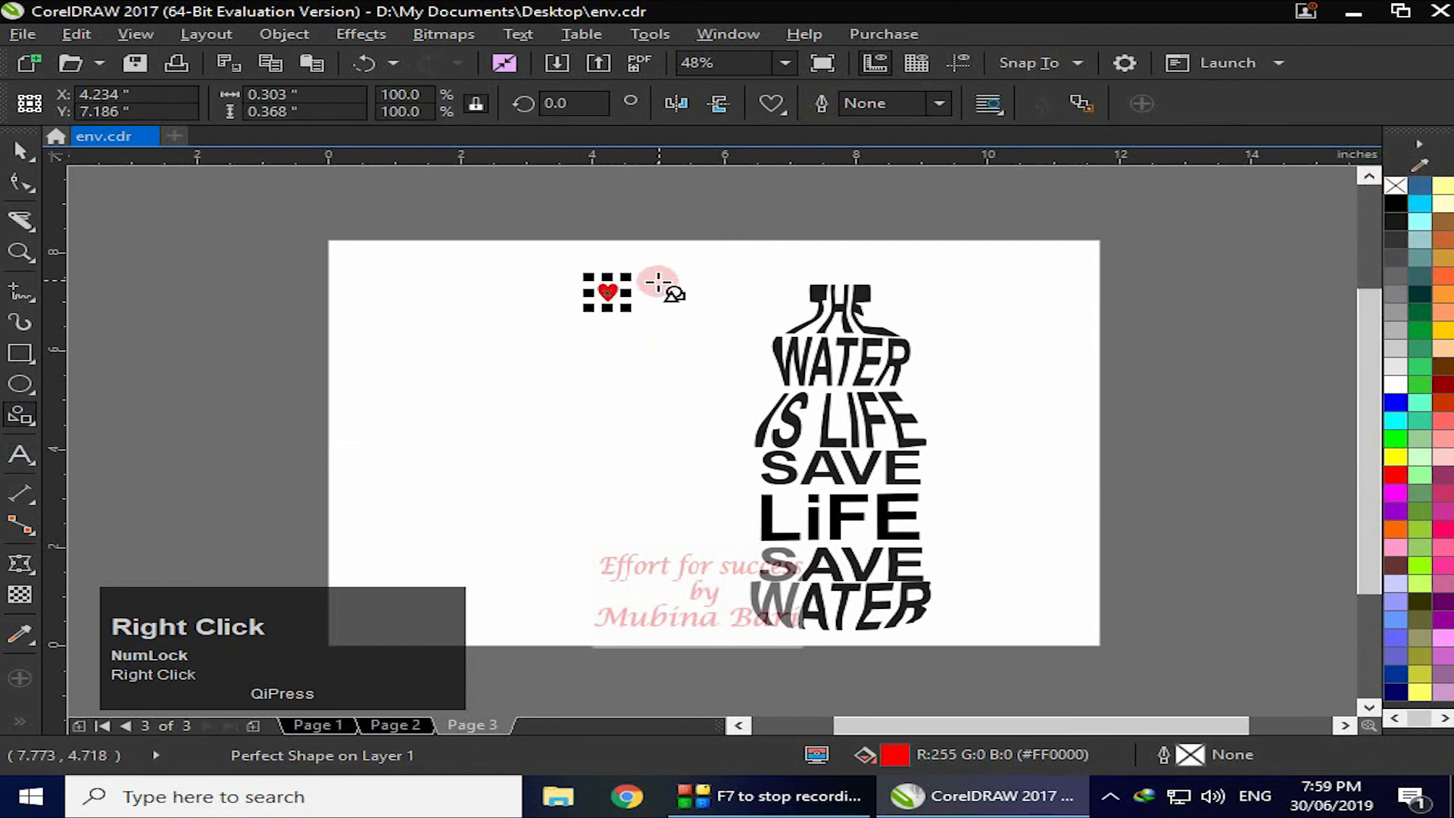
# Move the red heart over the dot of the i in "LiFE"
pyautogui.click(623, 293)
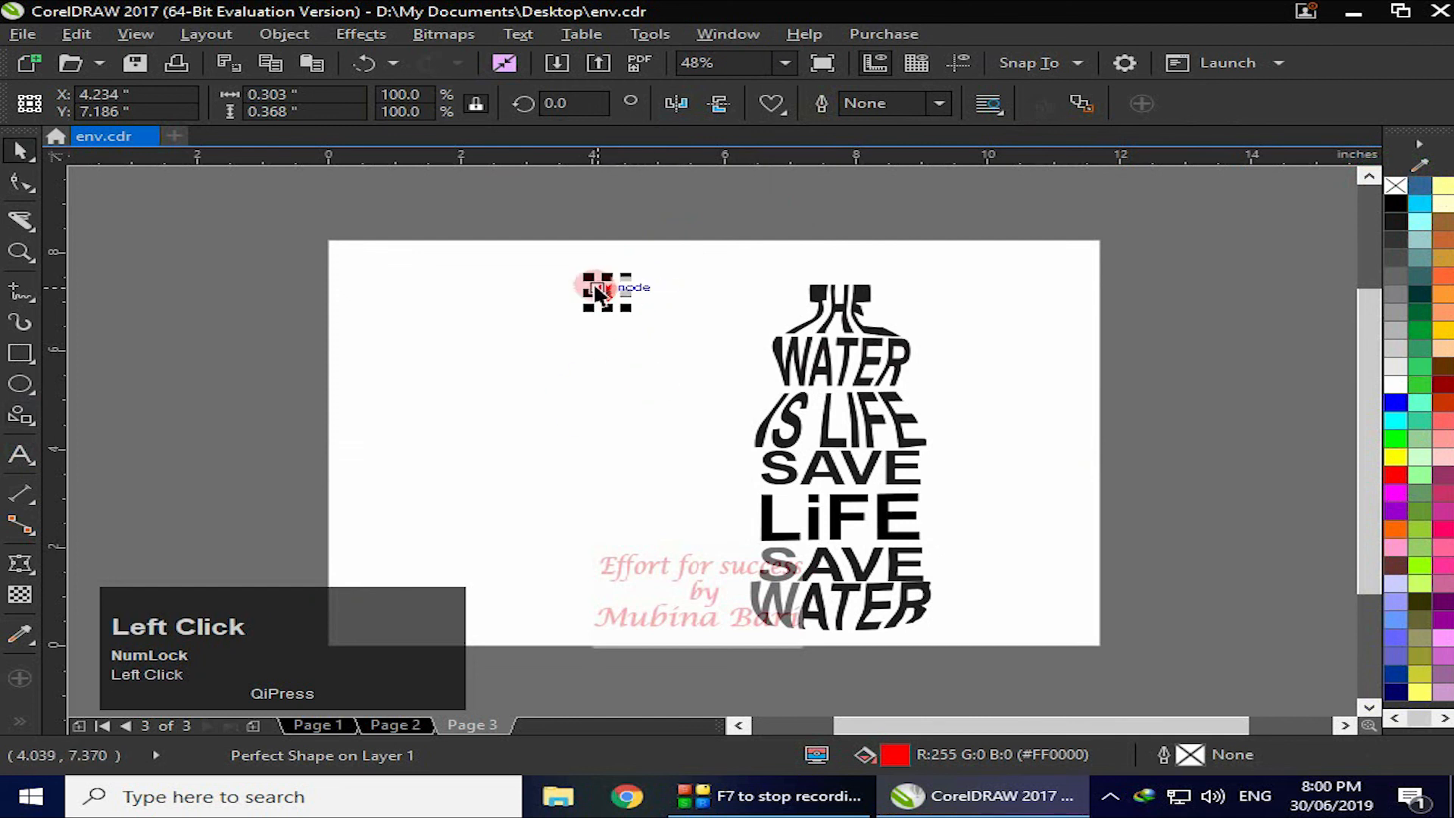
pyautogui.moveTo(607, 293); pyautogui.dragTo(817, 501)
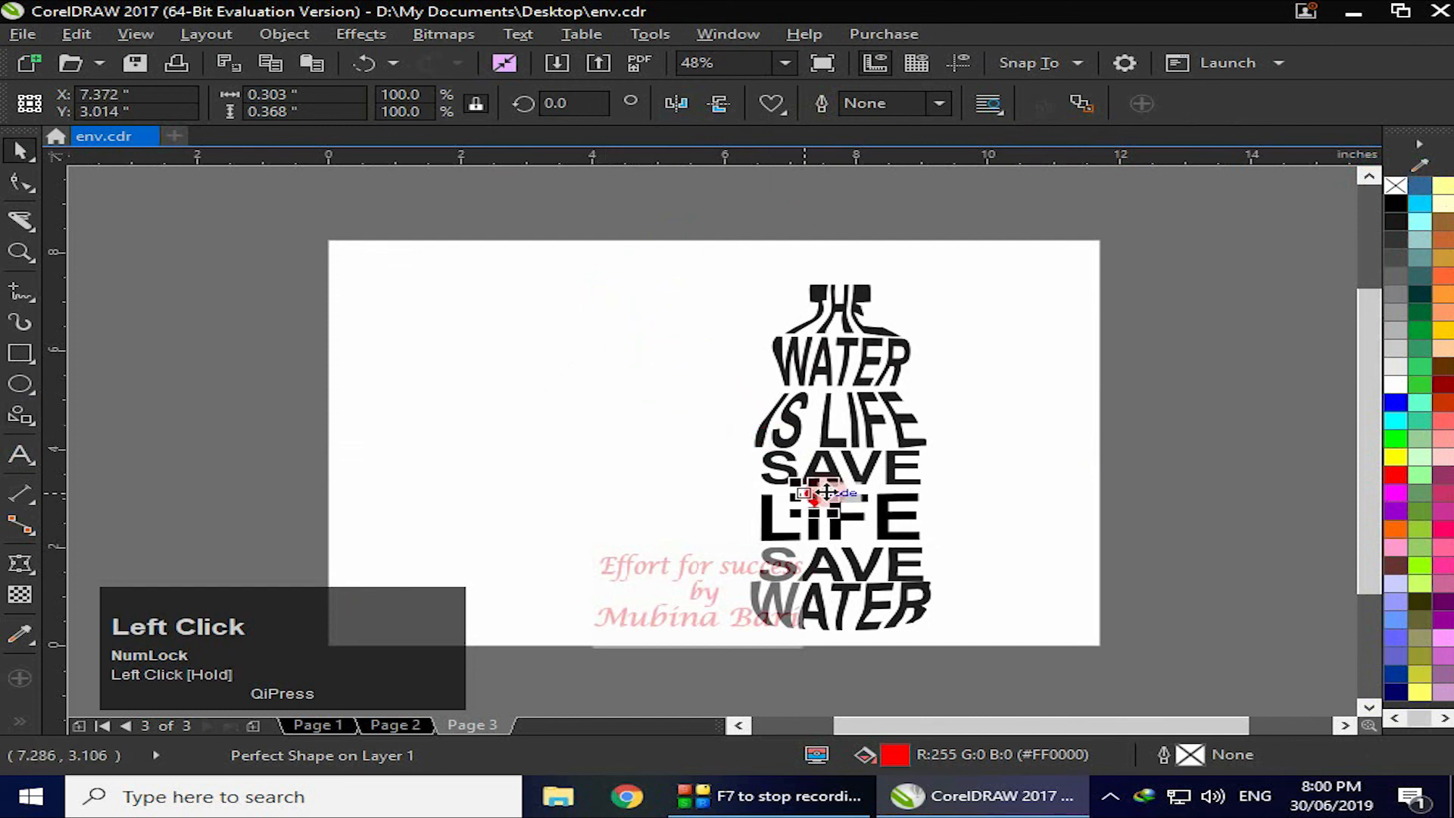
pyautogui.click(1152, 424)
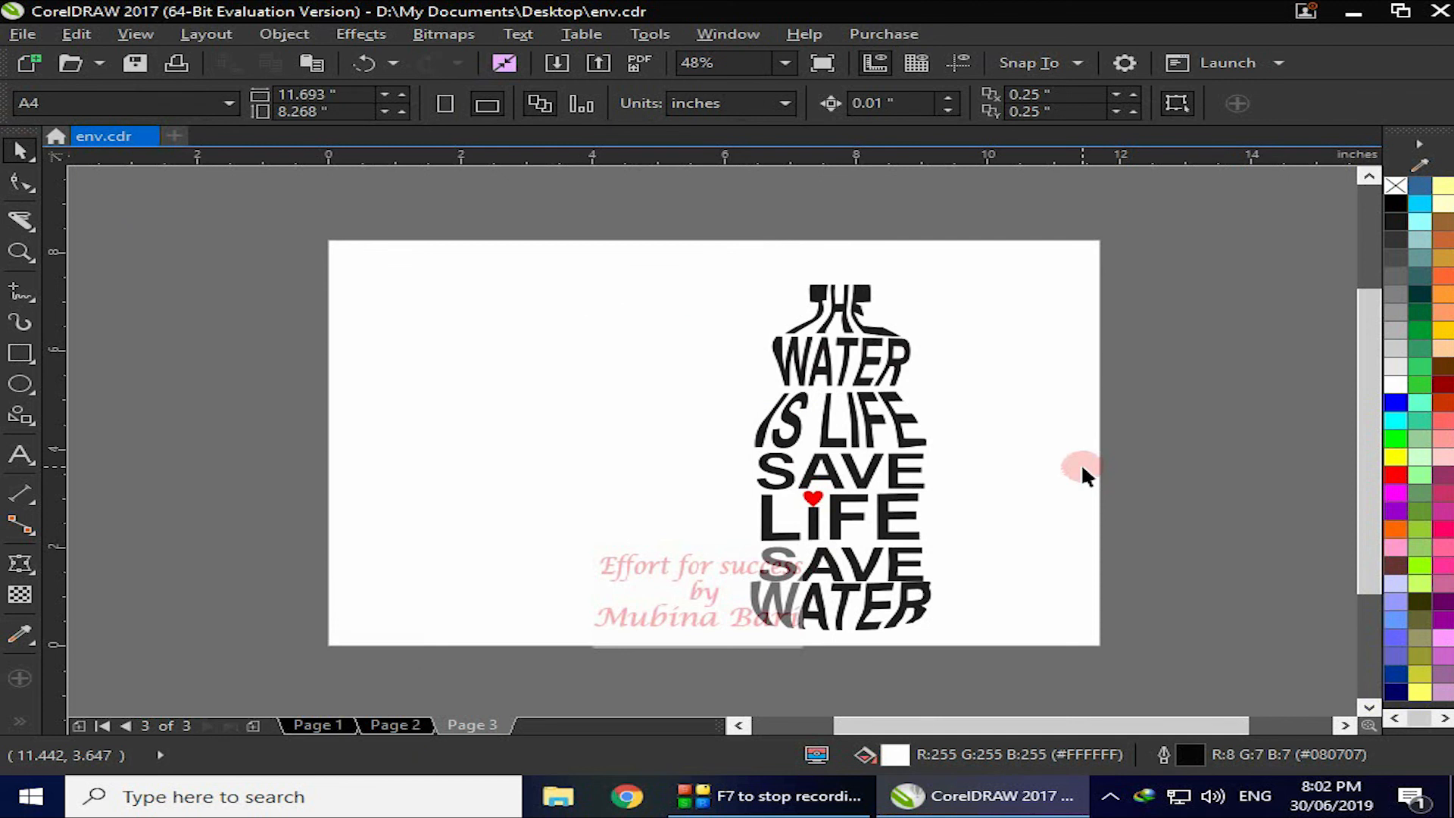